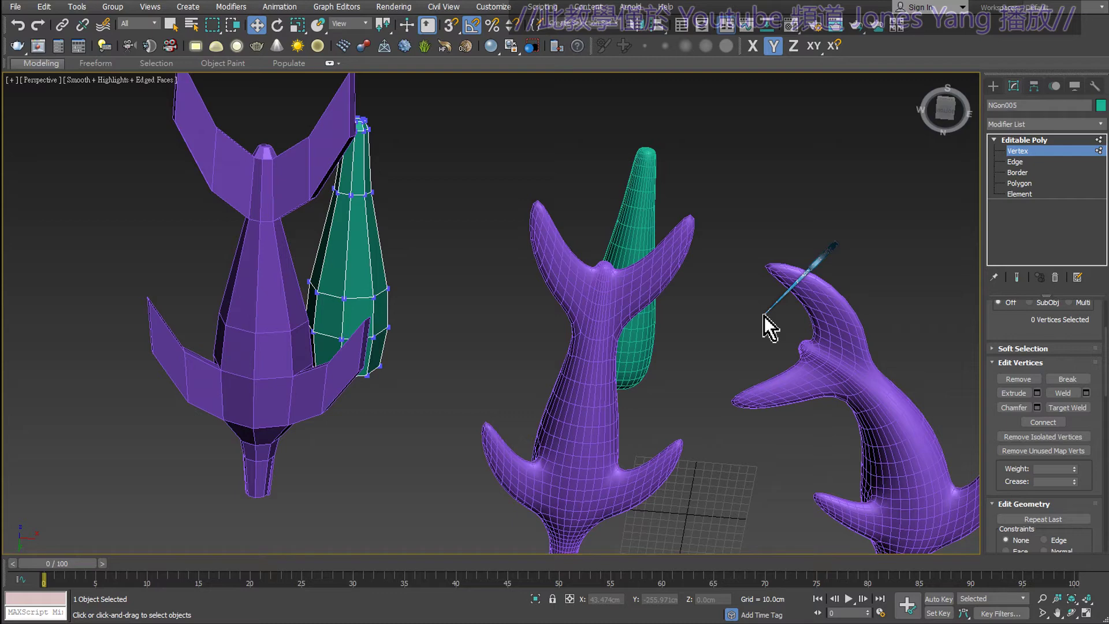
- Sketch red guide lines and arrows over the reference tail's left fluke
scroll(734, 321, up, 1)
scroll(682, 318, up, 1)
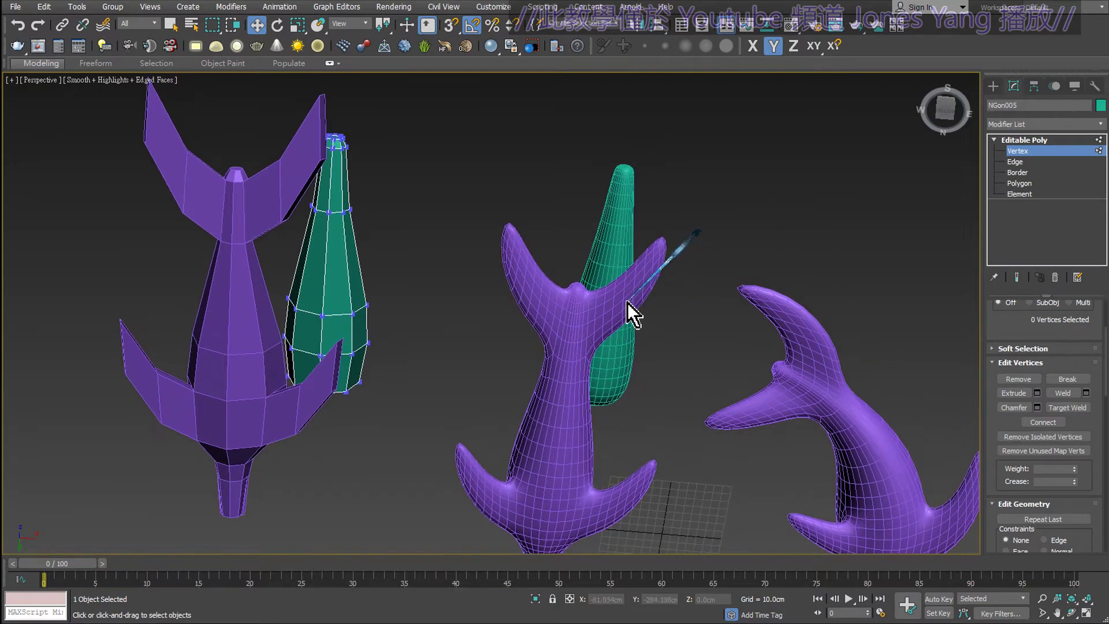
scroll(637, 320, up, 1)
mouse_move(487, 400)
mouse_down()
mouse_move(452, 358)
mouse_move(376, 185)
mouse_move(475, 243)
mouse_move(524, 313)
mouse_move(682, 184)
mouse_move(702, 248)
mouse_move(540, 370)
mouse_move(553, 285)
mouse_up()
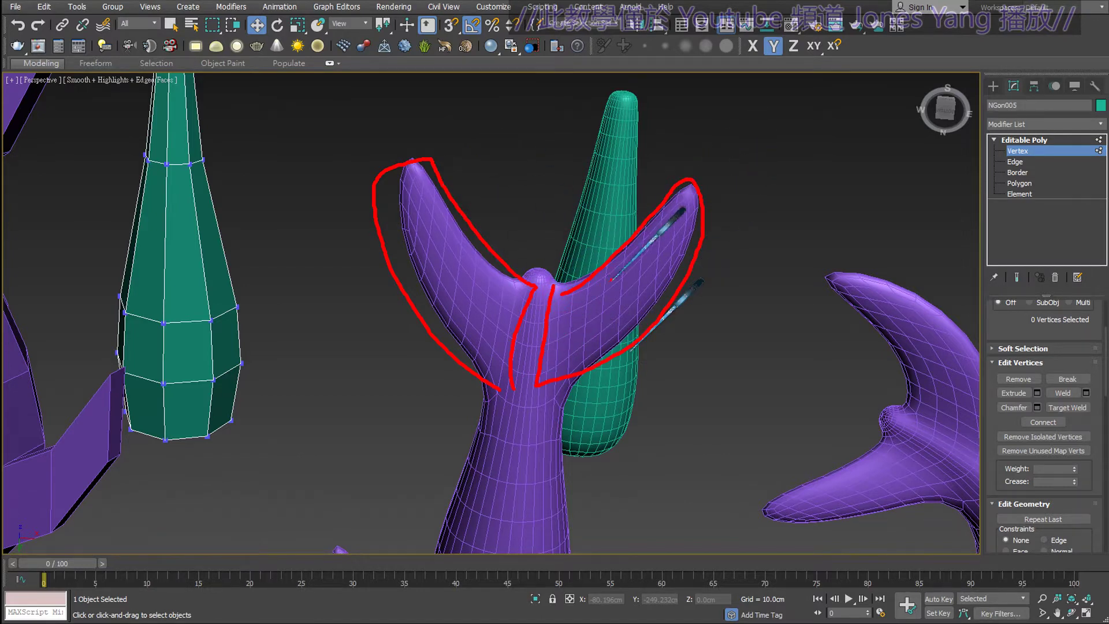
drag(471, 236, 432, 337)
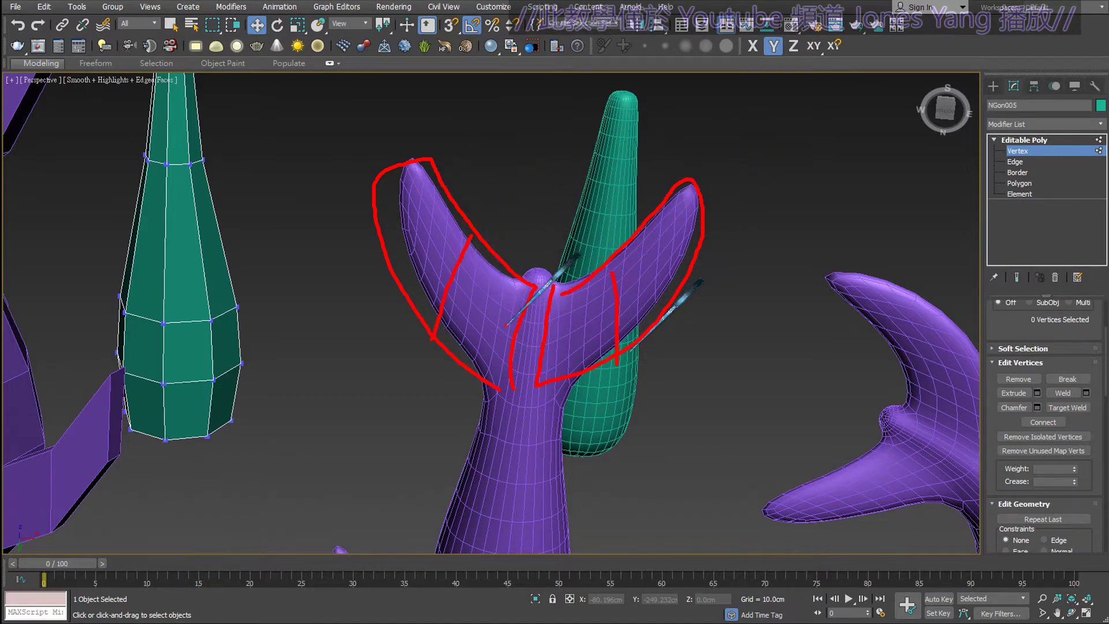
drag(585, 324, 591, 329)
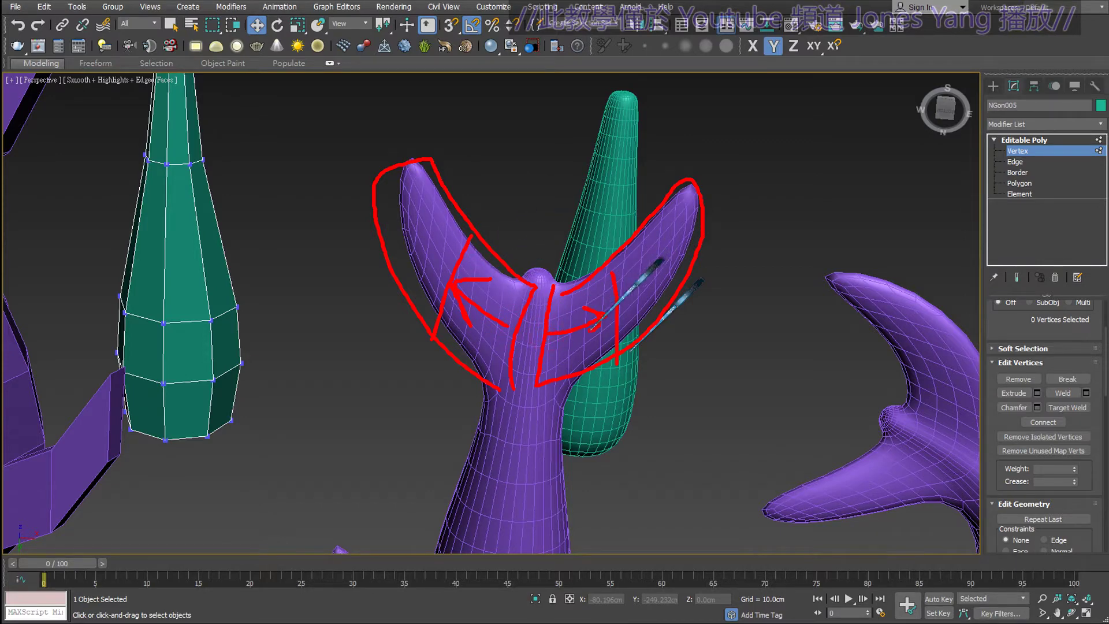
drag(442, 275, 403, 246)
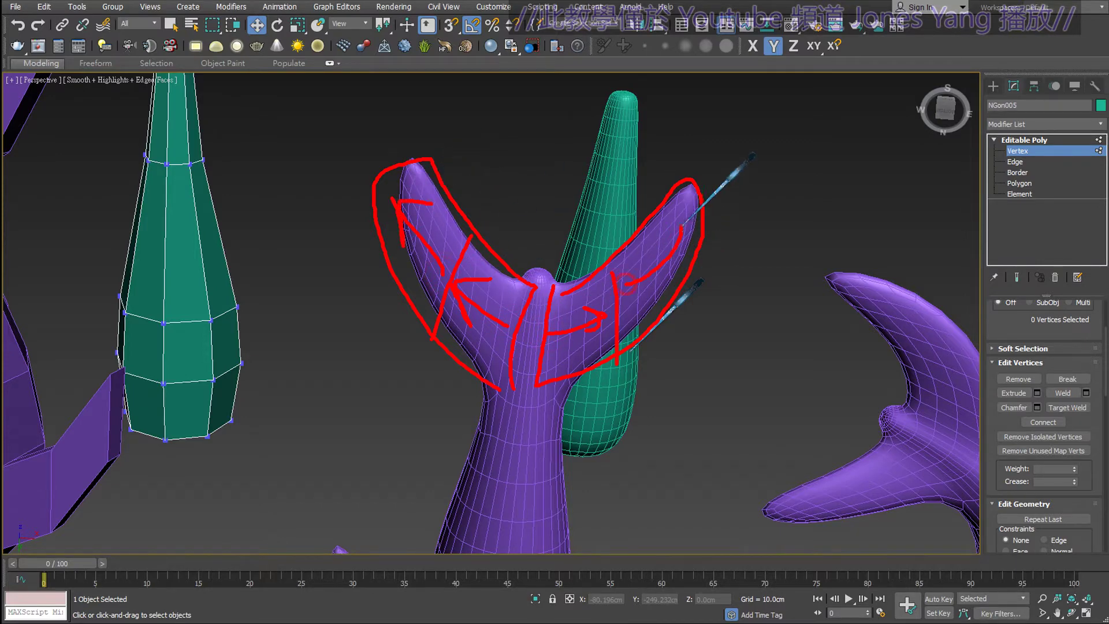
scroll(661, 353, down, 5)
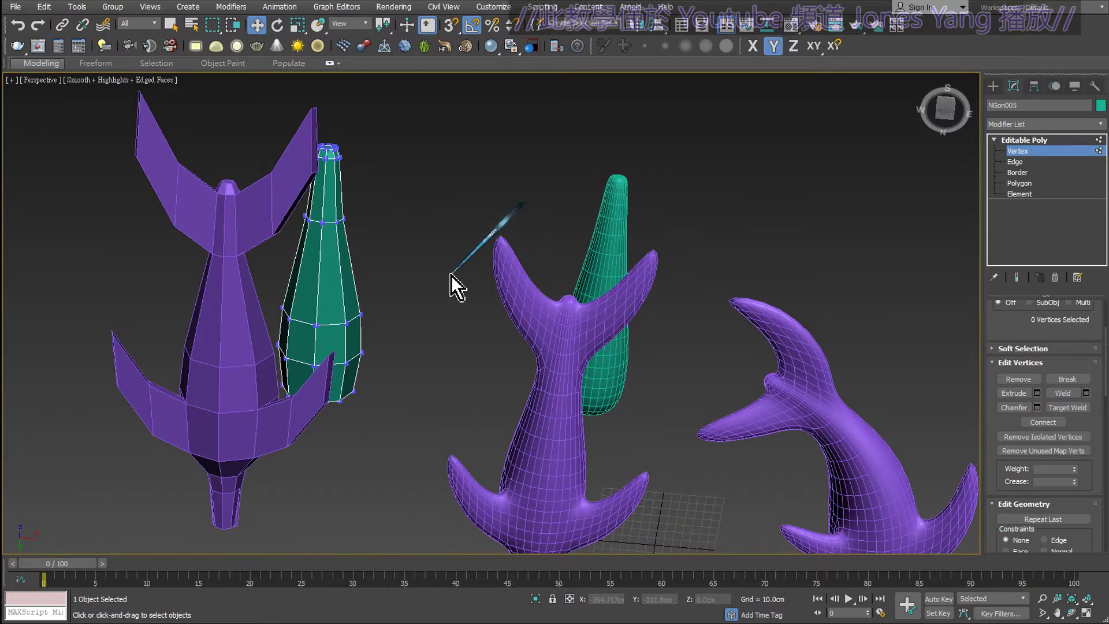
- Mark the teal body's fin spots with red sketches of fins on both sides, then clear them
middle_drag(452, 275, 503, 278)
scroll(451, 254, up, 2)
scroll(462, 300, up, 2)
scroll(422, 306, up, 2)
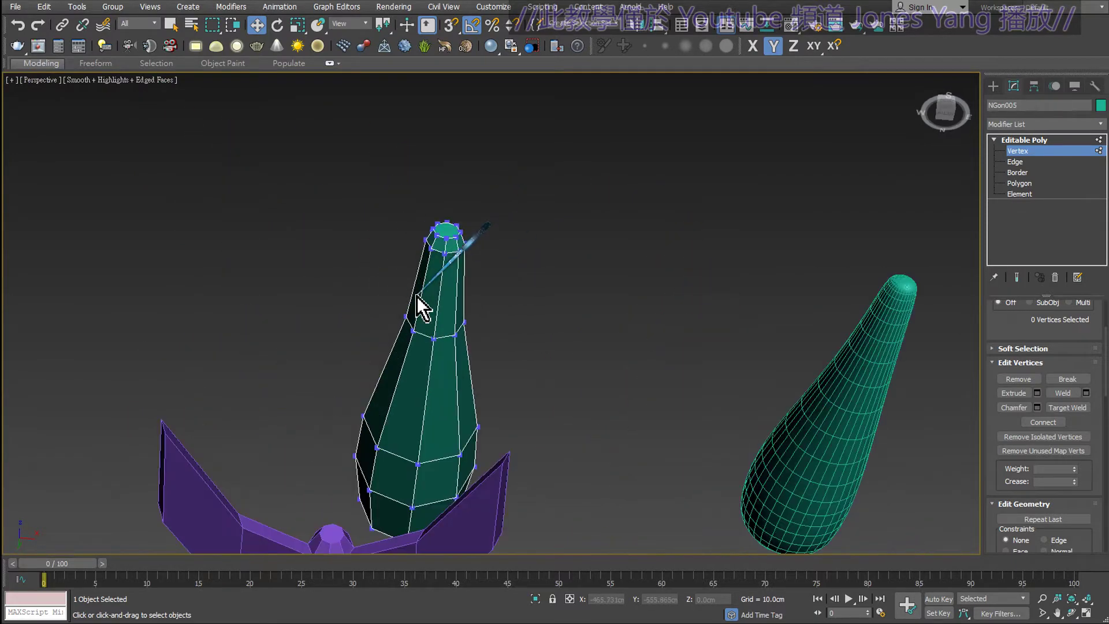
scroll(440, 292, up, 2)
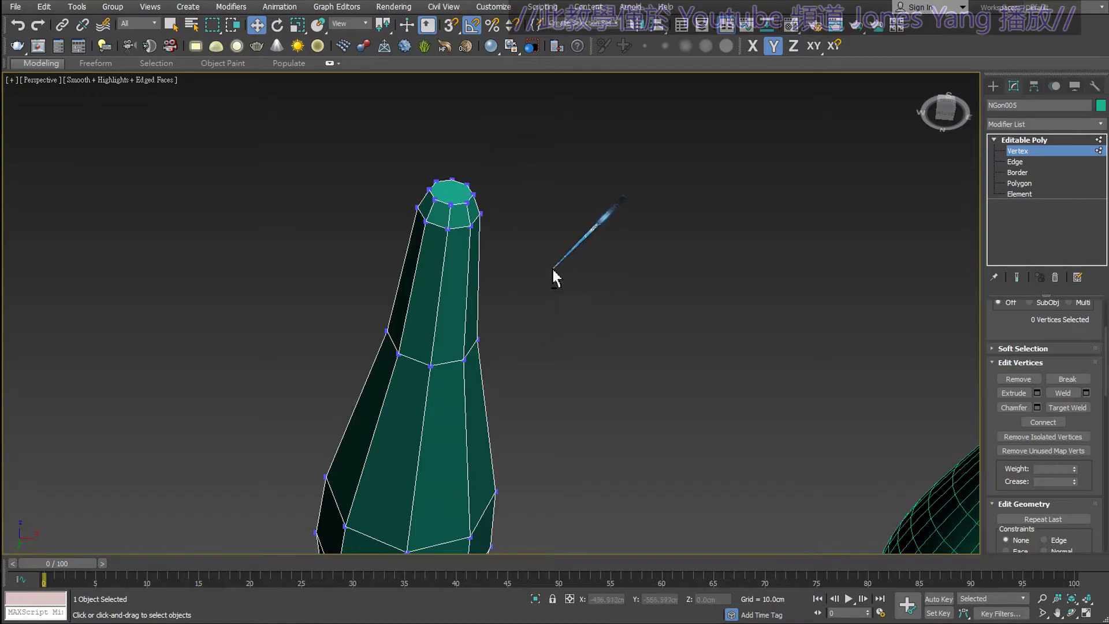
mouse_move(553, 269)
alt+middle_down()
mouse_move(589, 408)
mouse_move(521, 256)
alt+middle_up()
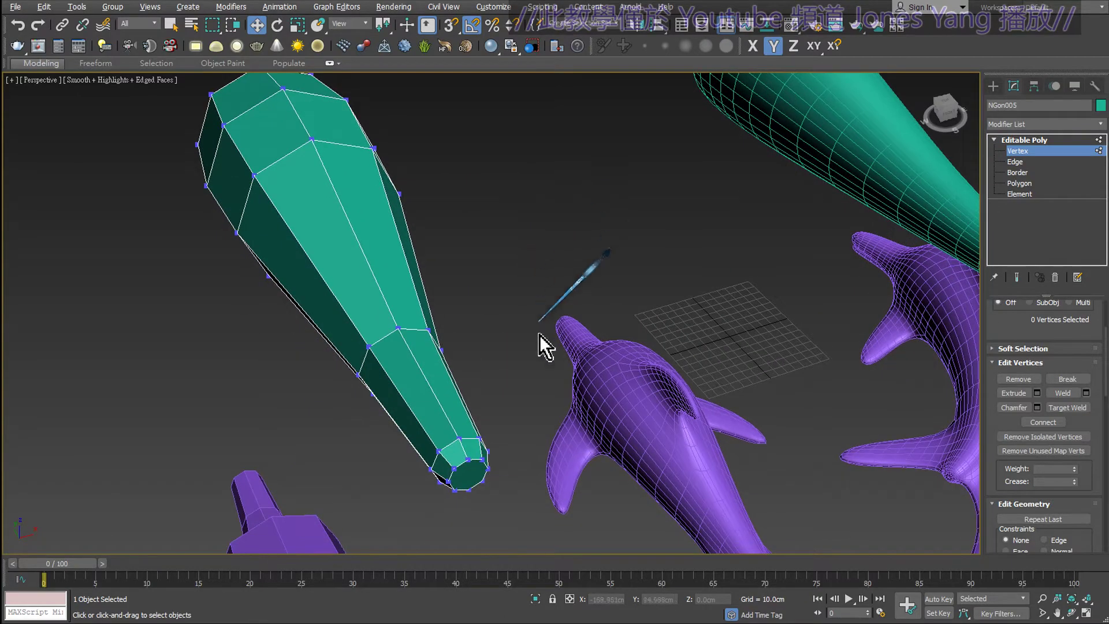
mouse_move(550, 413)
alt+middle_down()
mouse_move(515, 277)
mouse_move(471, 416)
mouse_move(527, 515)
alt+middle_up()
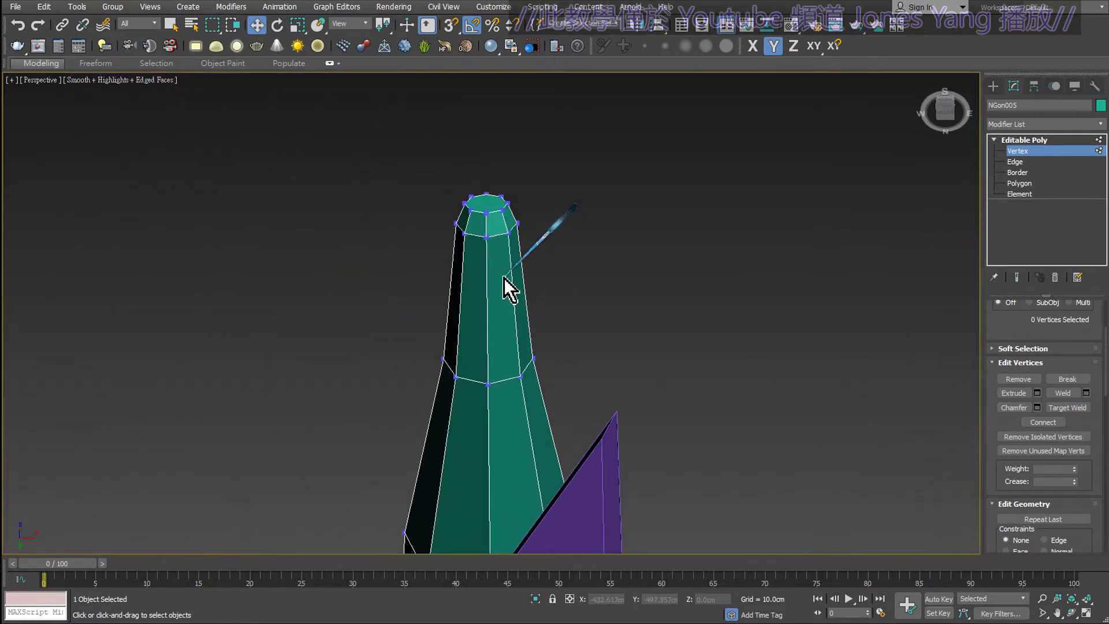
drag(485, 213, 493, 259)
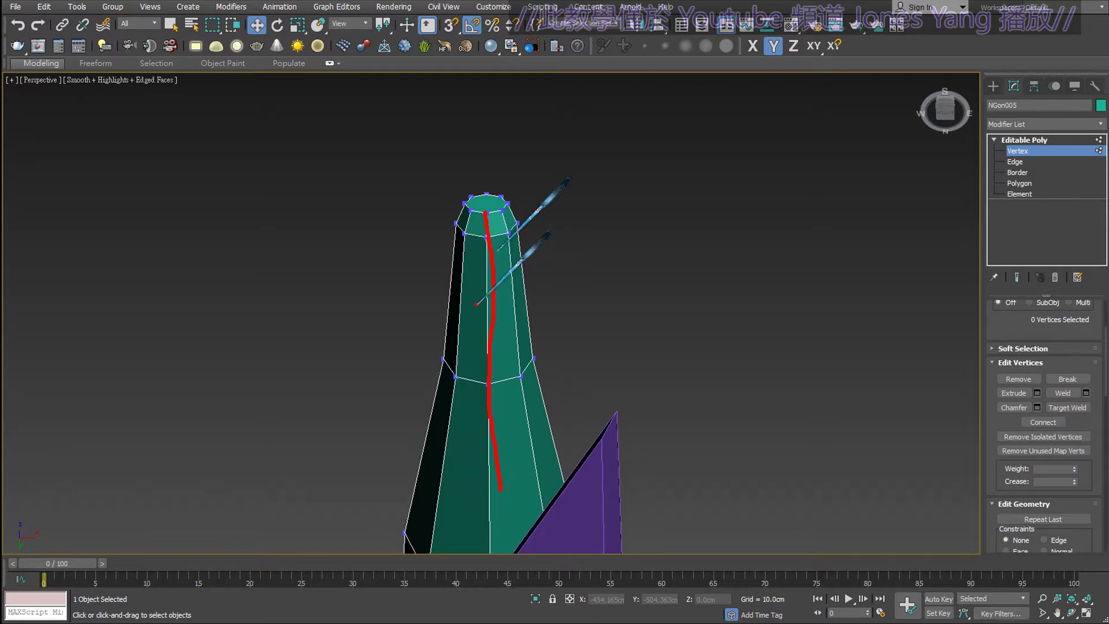
mouse_move(484, 299)
mouse_down()
mouse_move(472, 329)
mouse_move(493, 326)
mouse_up()
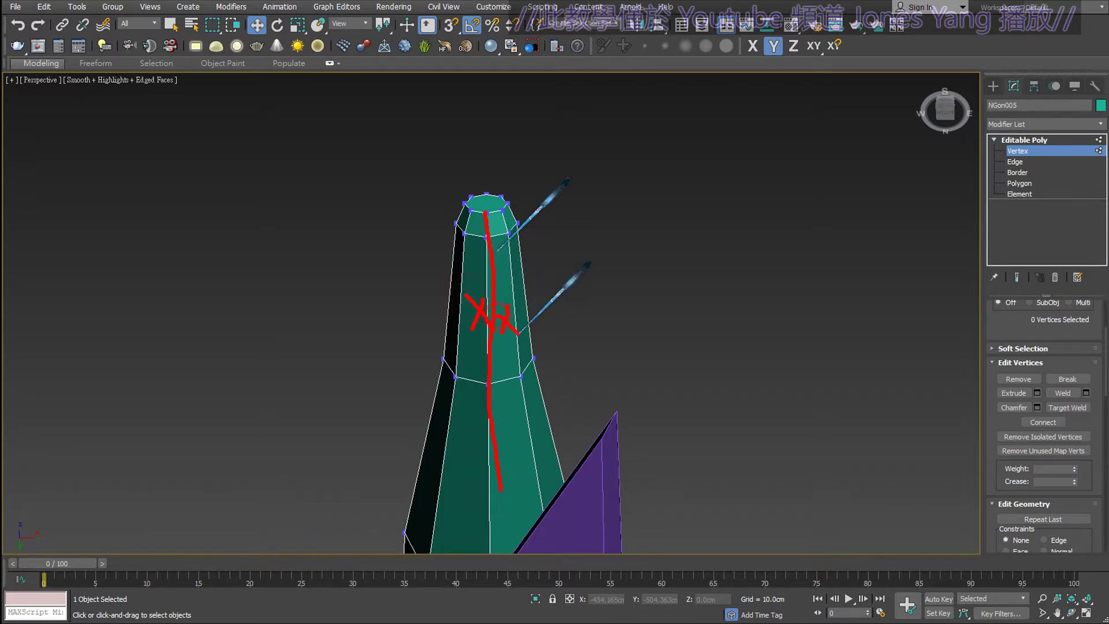
drag(441, 289, 465, 238)
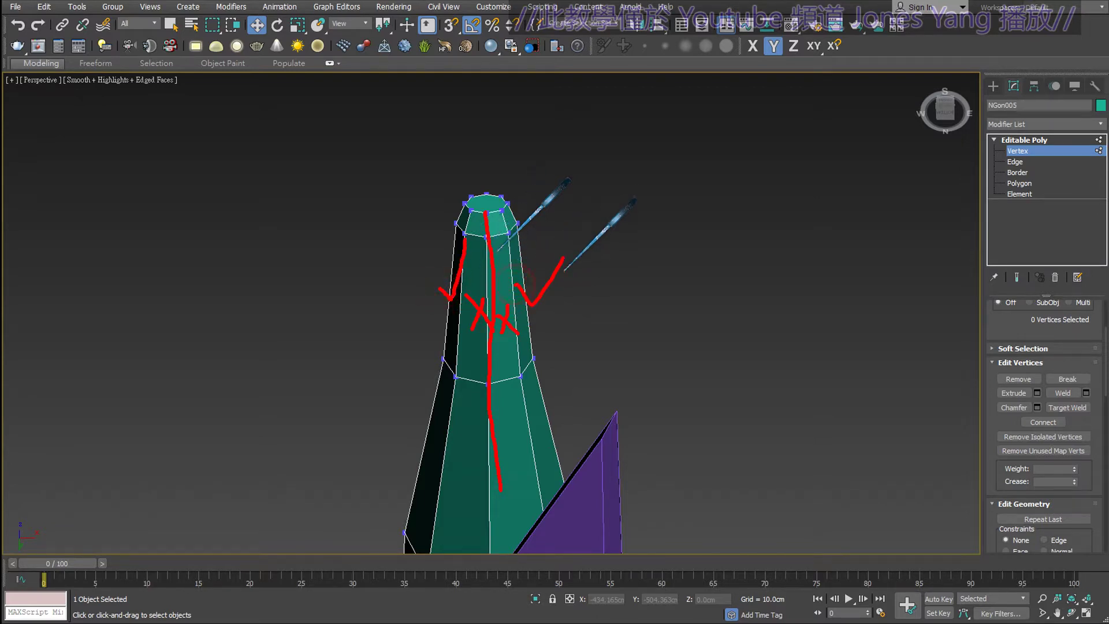
drag(449, 297, 350, 295)
drag(374, 269, 384, 321)
drag(515, 284, 563, 258)
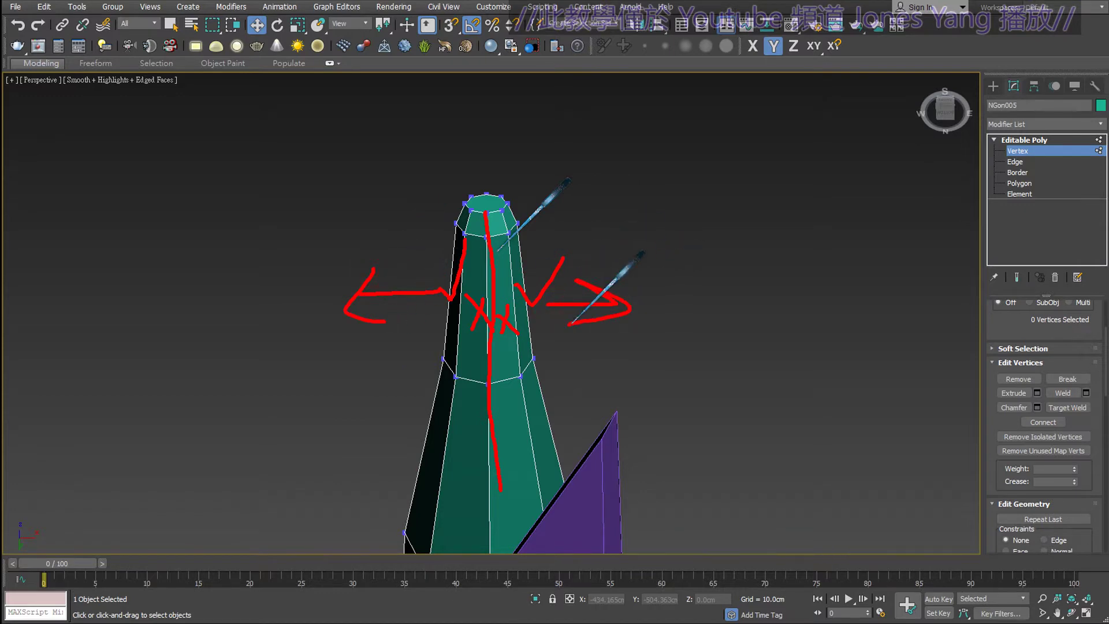
key(Escape)
- At Polygon level, select the left and right side faces near the top of the teal body
scroll(500, 244, up, 2)
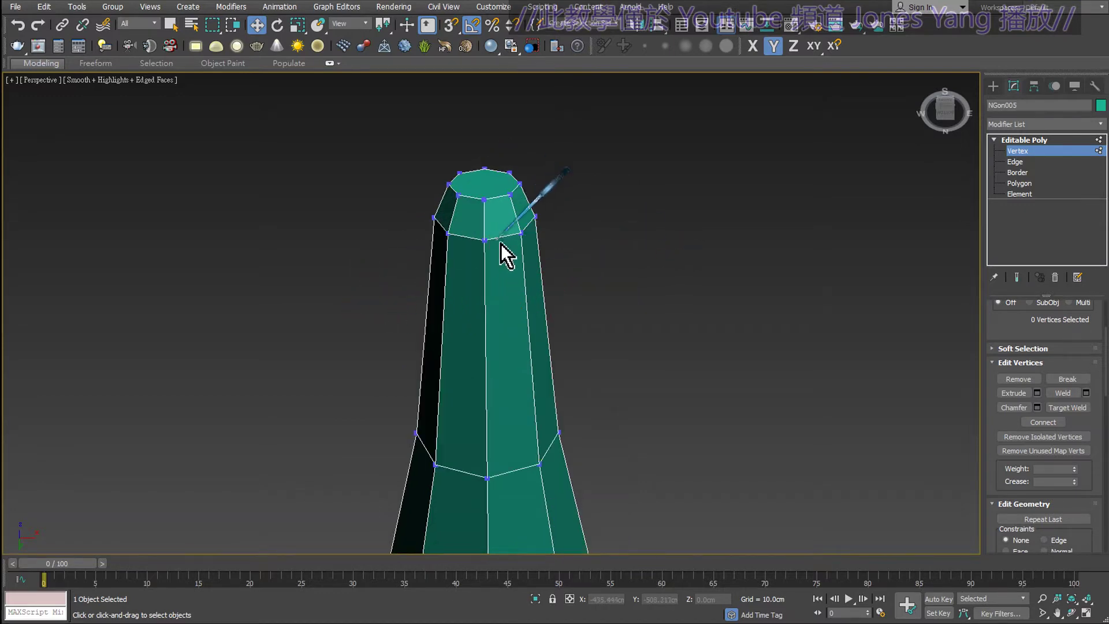
click(1017, 184)
click(484, 184)
click(435, 290)
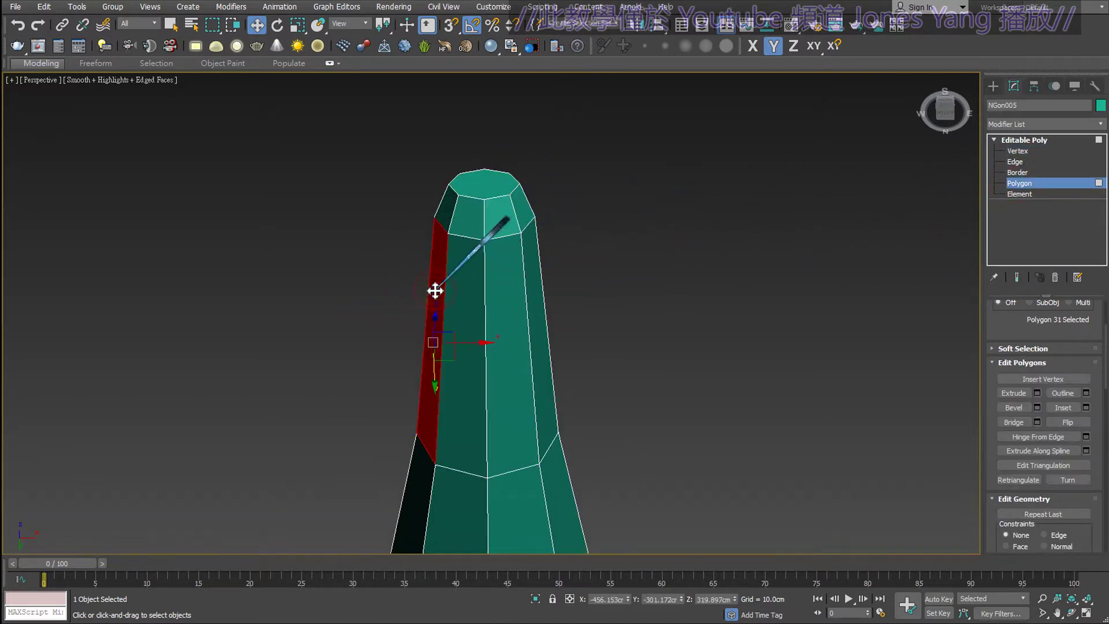
ctrl+click(539, 322)
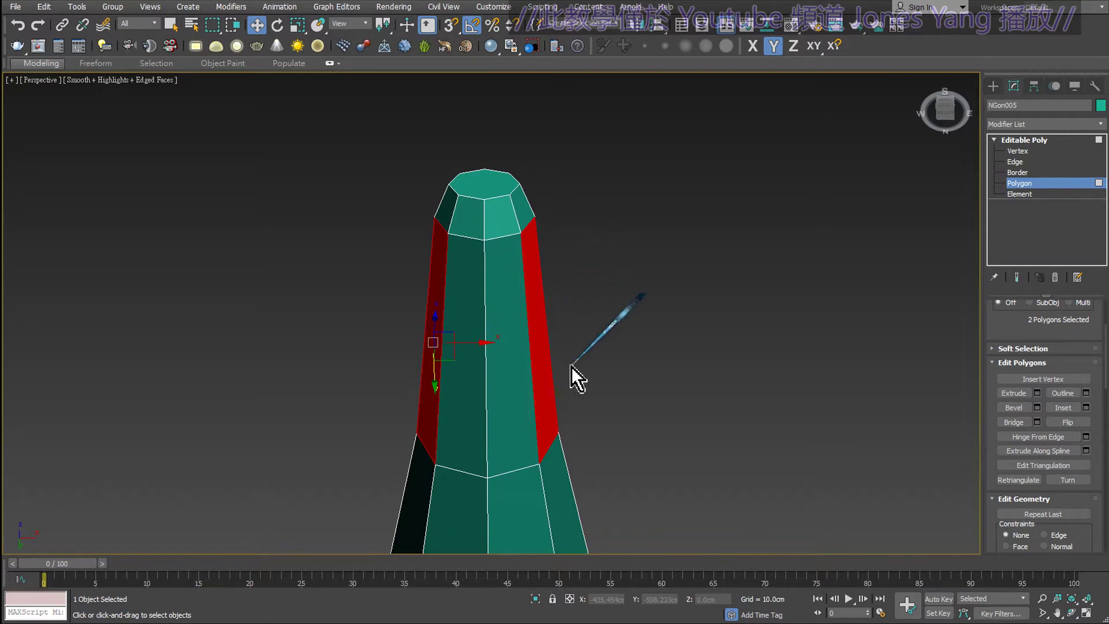
alt+middle_drag(583, 323, 443, 328)
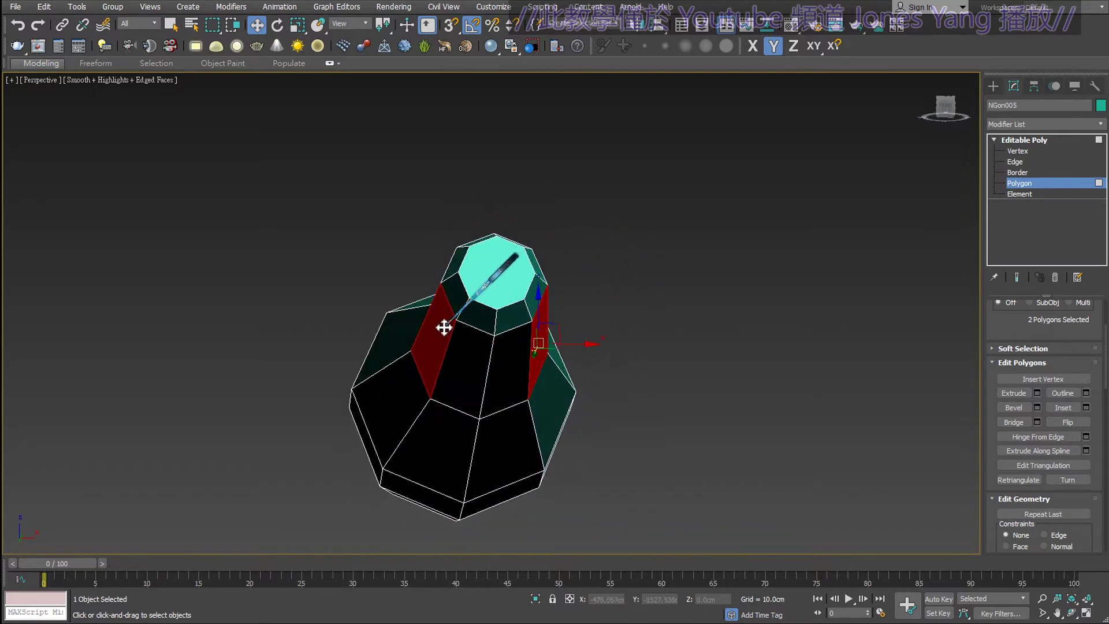
mouse_move(565, 358)
alt+middle_down()
mouse_move(587, 347)
mouse_move(580, 323)
mouse_move(603, 352)
mouse_move(592, 351)
alt+middle_up()
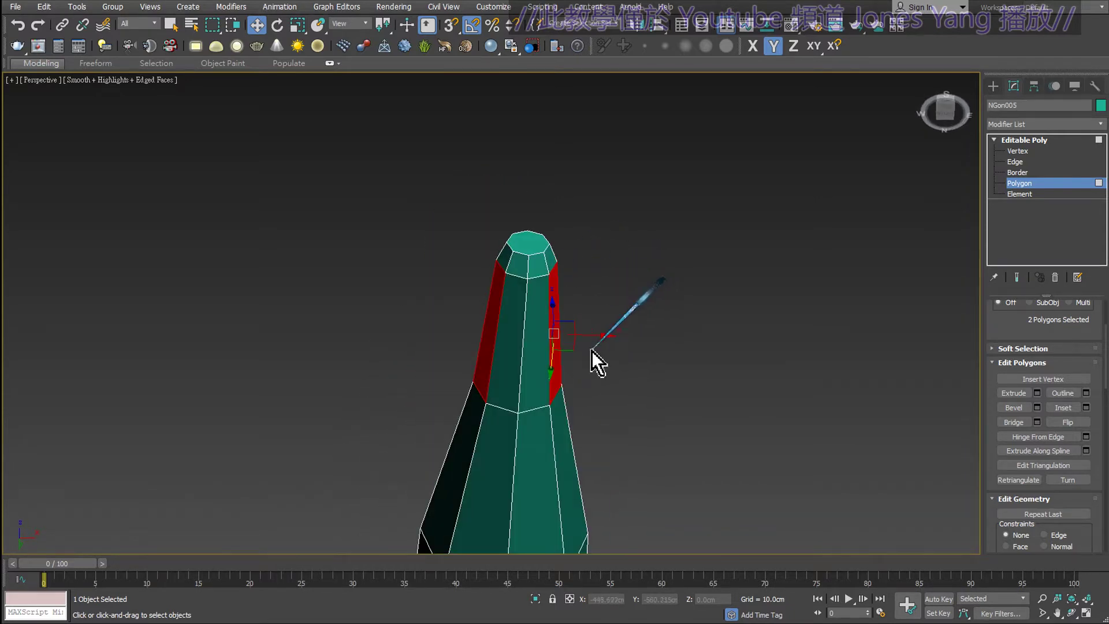
- Extrude both side faces 40 cm outward with the By Polygon extrusion type
click(1037, 394)
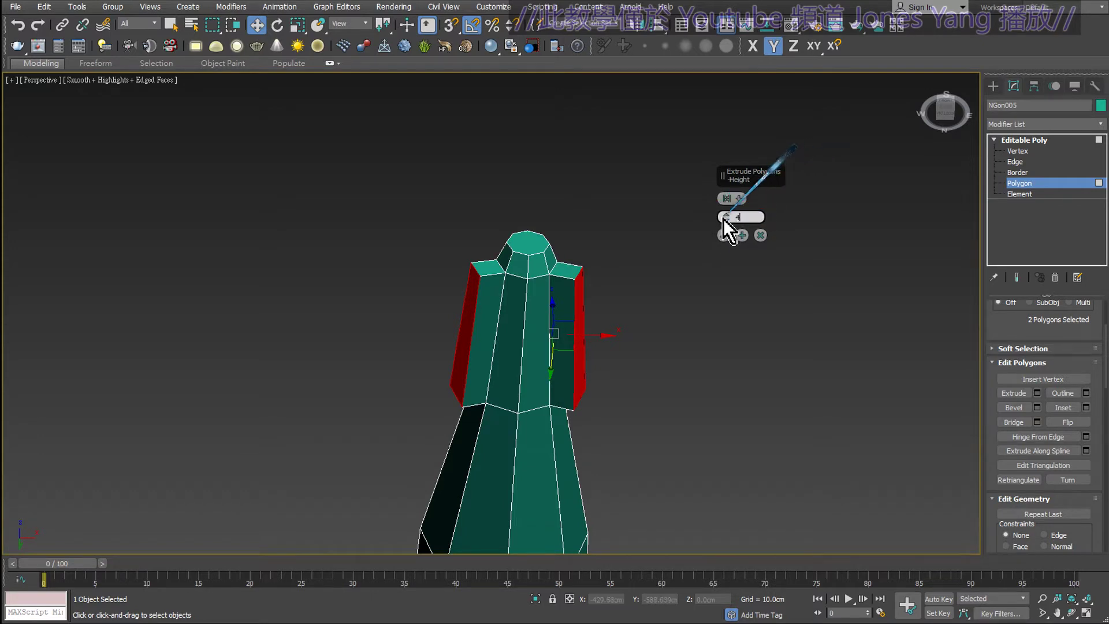
drag(723, 218, 725, 4)
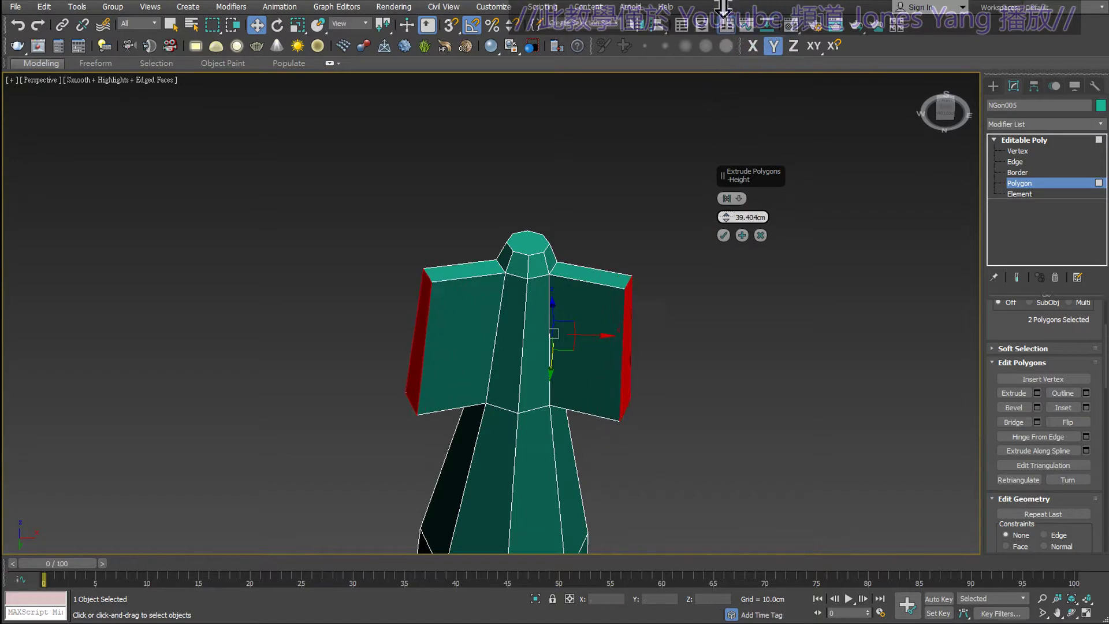
drag(726, 217, 751, 219)
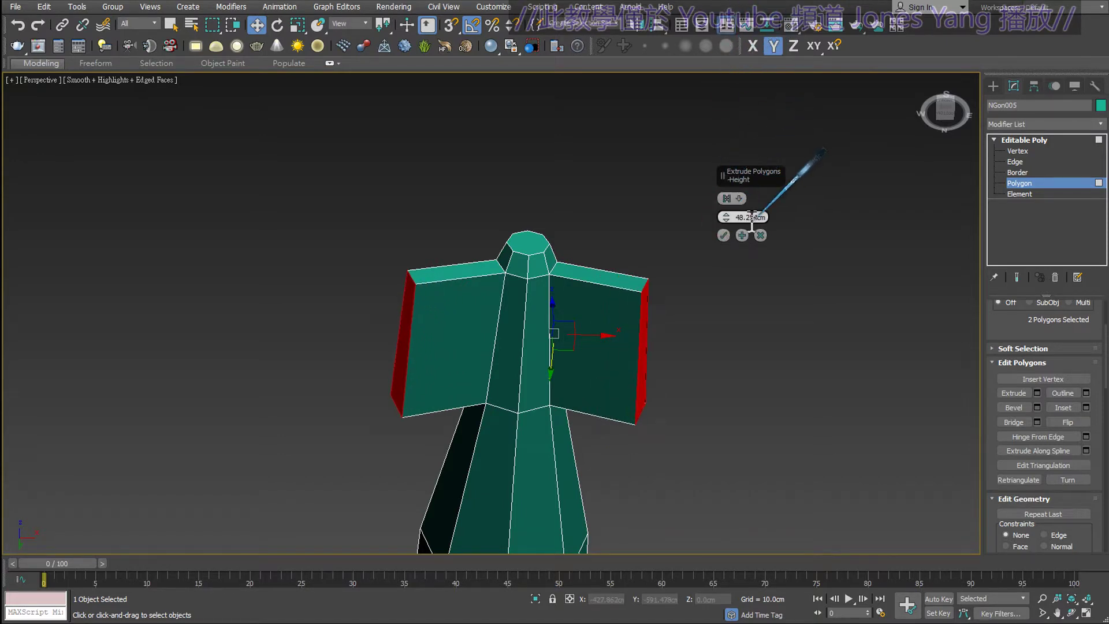
text(40)
key(Return)
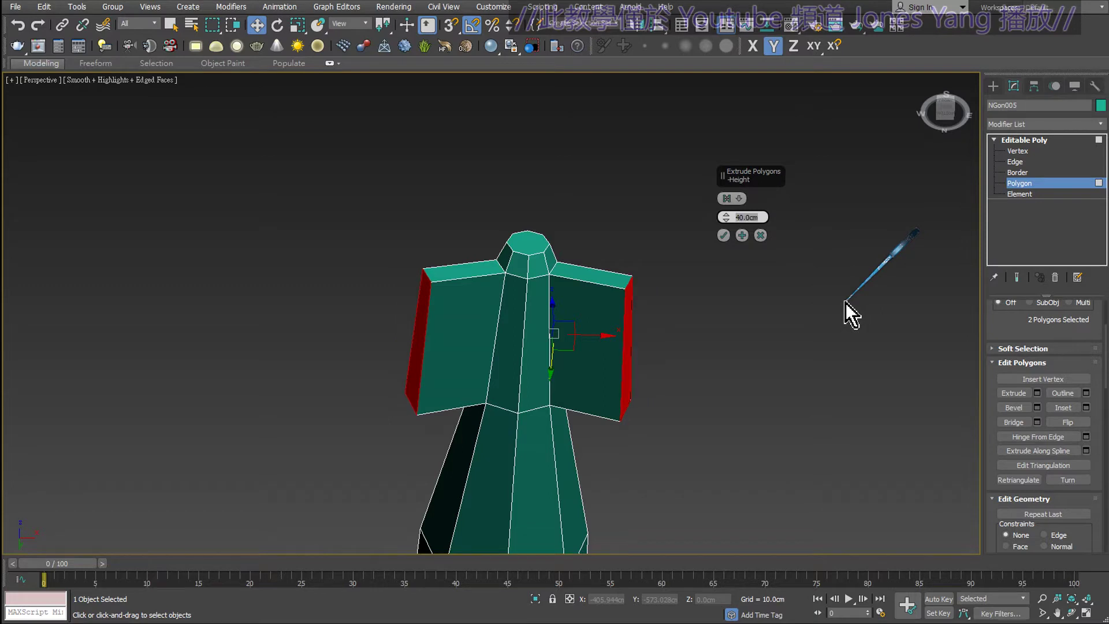
click(740, 200)
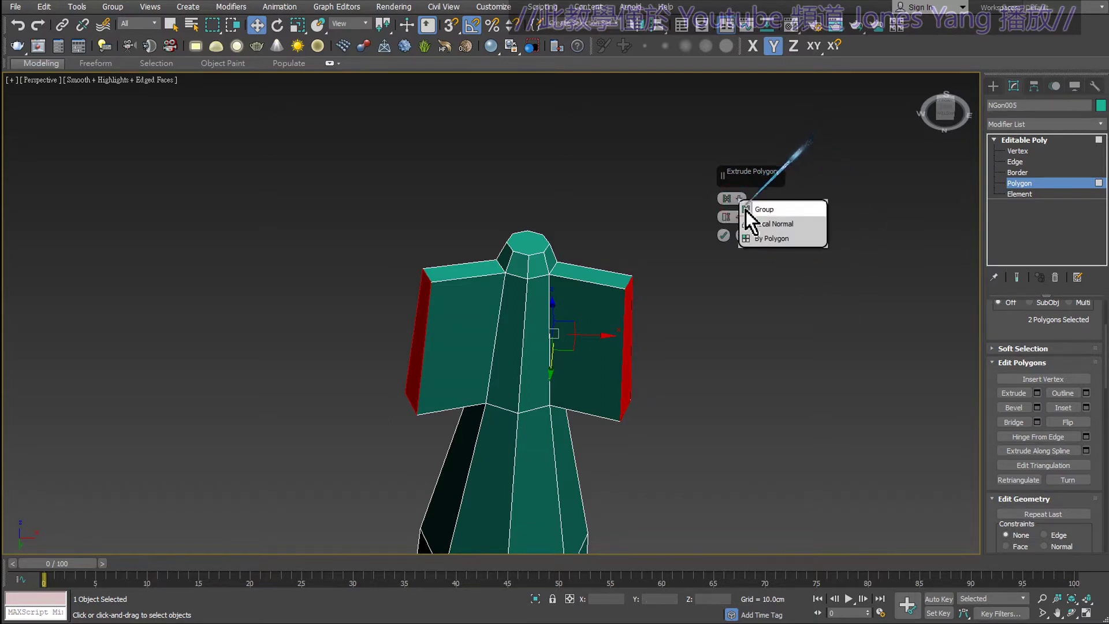
click(774, 242)
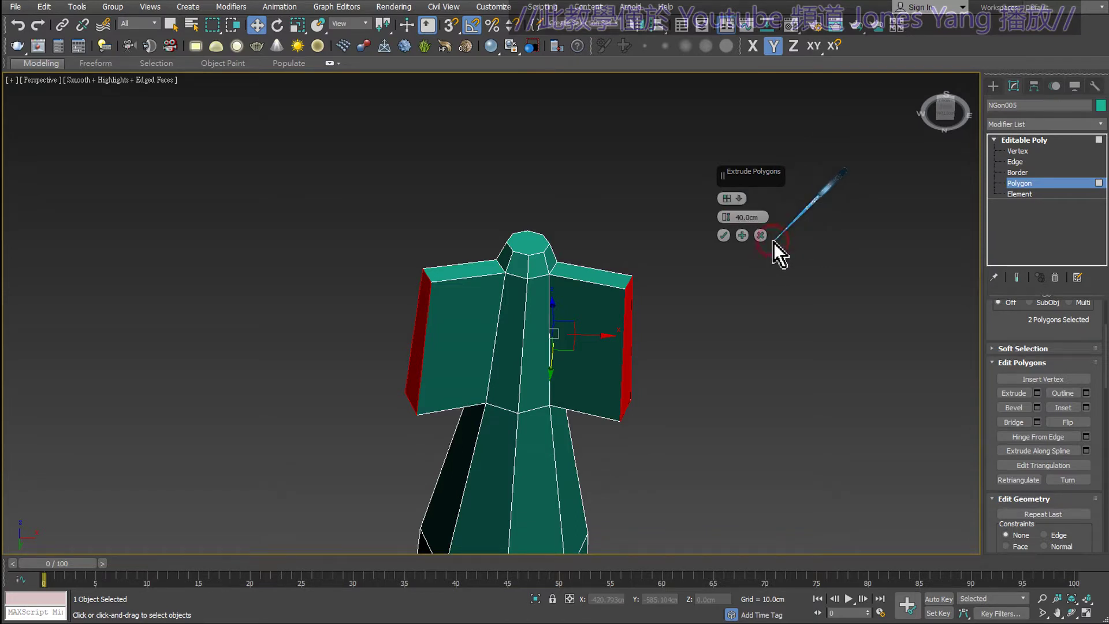
click(722, 234)
mouse_move(656, 280)
alt+middle_down()
mouse_move(674, 272)
mouse_move(595, 242)
mouse_move(606, 330)
mouse_move(651, 344)
mouse_move(608, 282)
alt+middle_up()
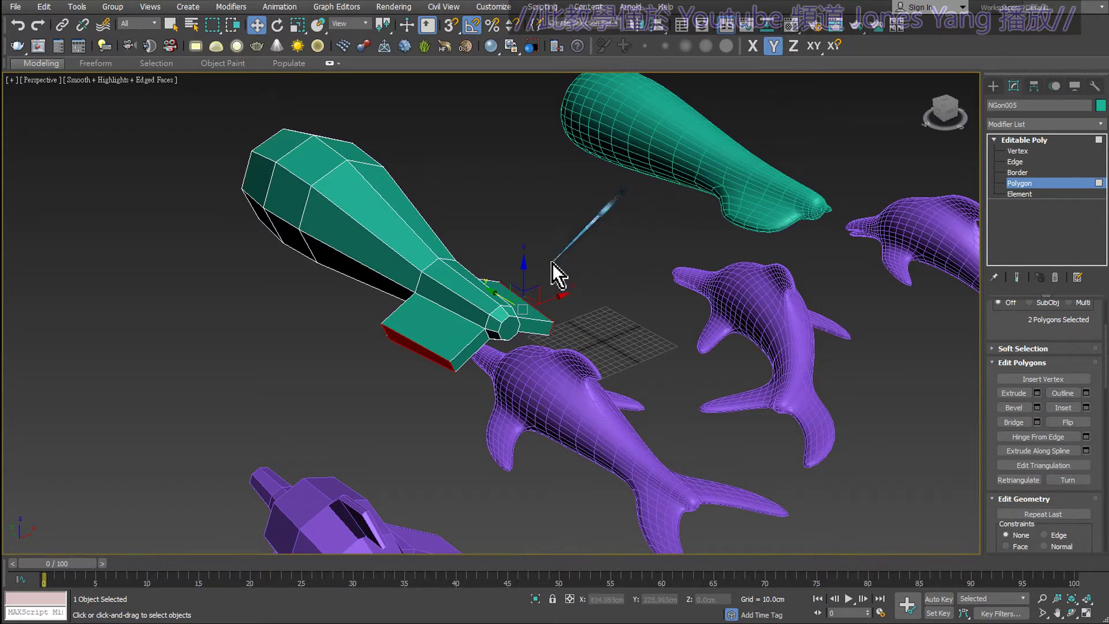
- Nudge the two extruded fin flaps upward, then tilt them back down
drag(528, 260, 535, 246)
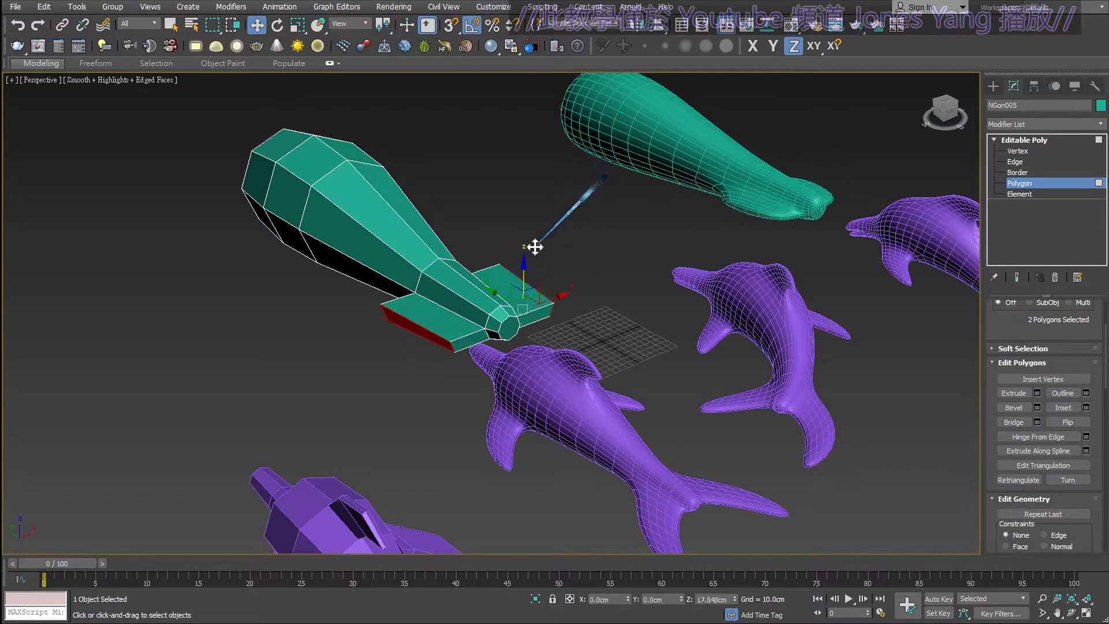
mouse_move(639, 293)
alt+middle_down()
mouse_move(600, 261)
mouse_move(548, 269)
alt+middle_up()
drag(540, 270, 542, 297)
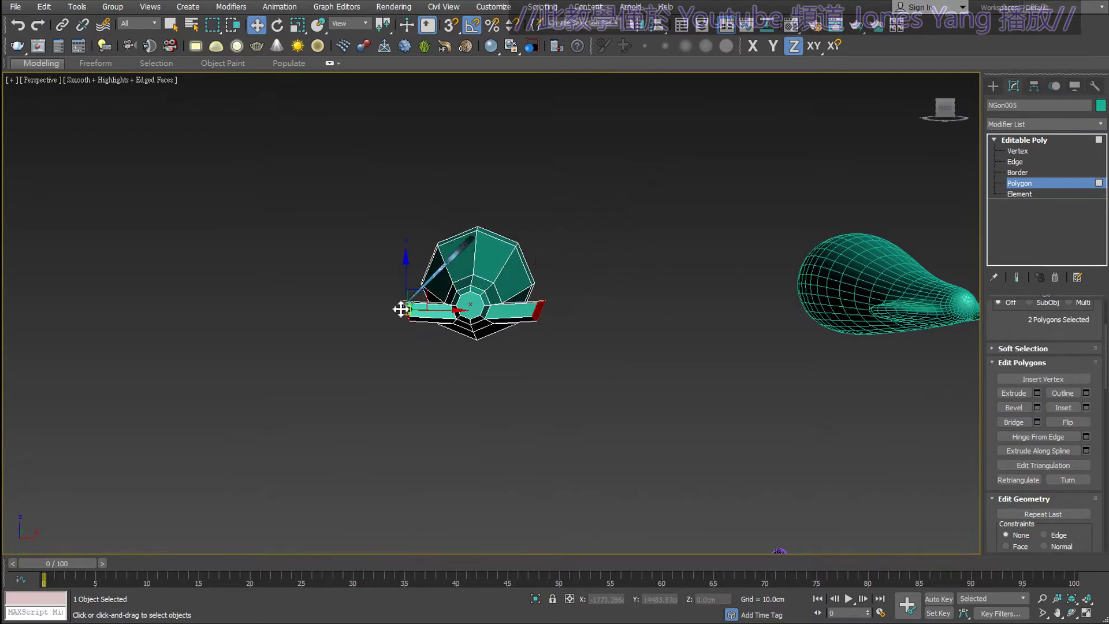
alt+middle_drag(570, 317, 589, 335)
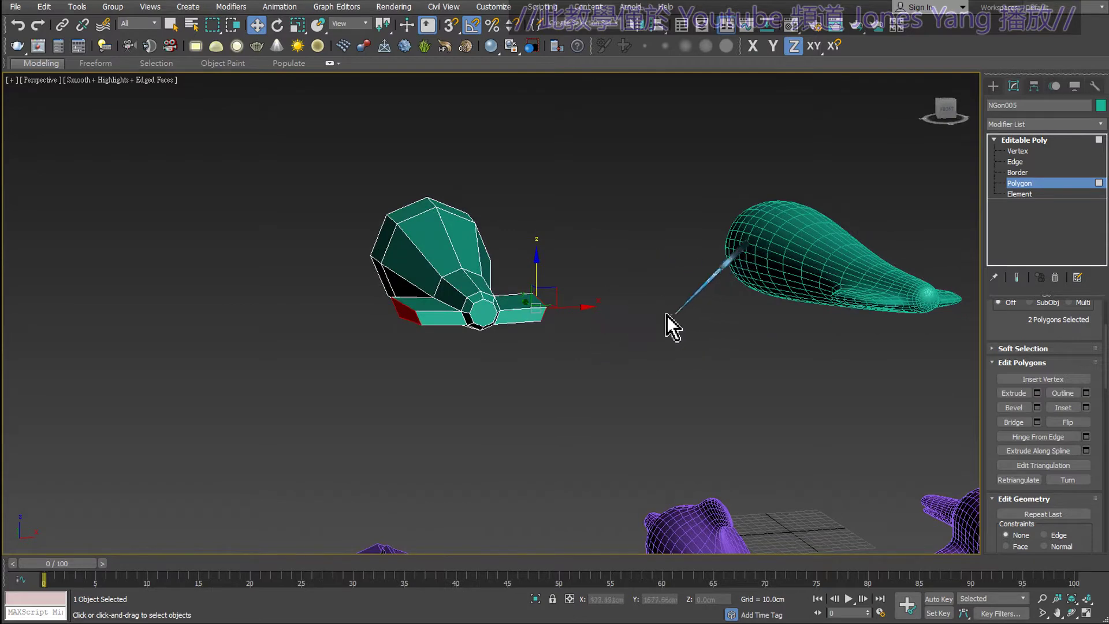
alt+middle_drag(565, 280, 548, 263)
drag(539, 263, 540, 277)
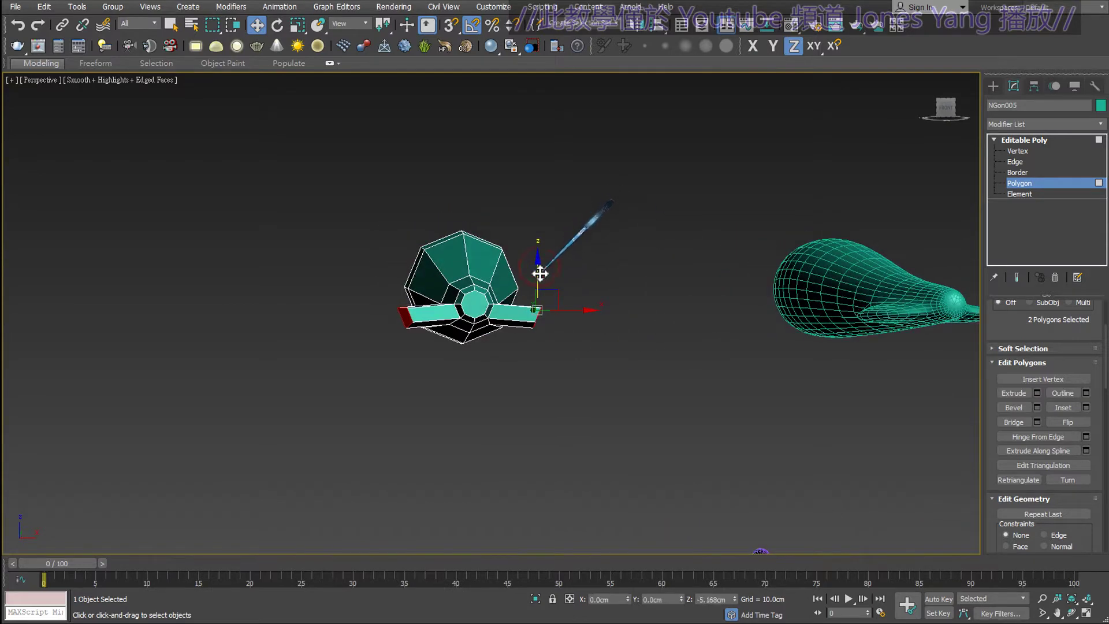
mouse_move(601, 347)
alt+middle_down()
mouse_move(632, 387)
mouse_move(569, 387)
alt+middle_up()
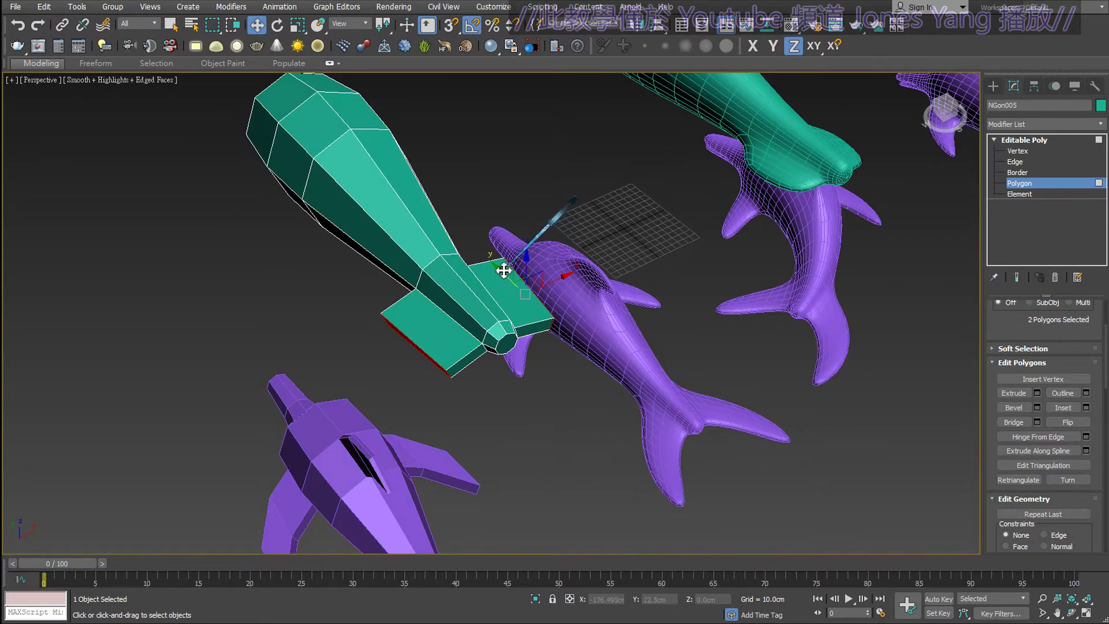
scroll(504, 271, down, 3)
scroll(503, 276, up, 3)
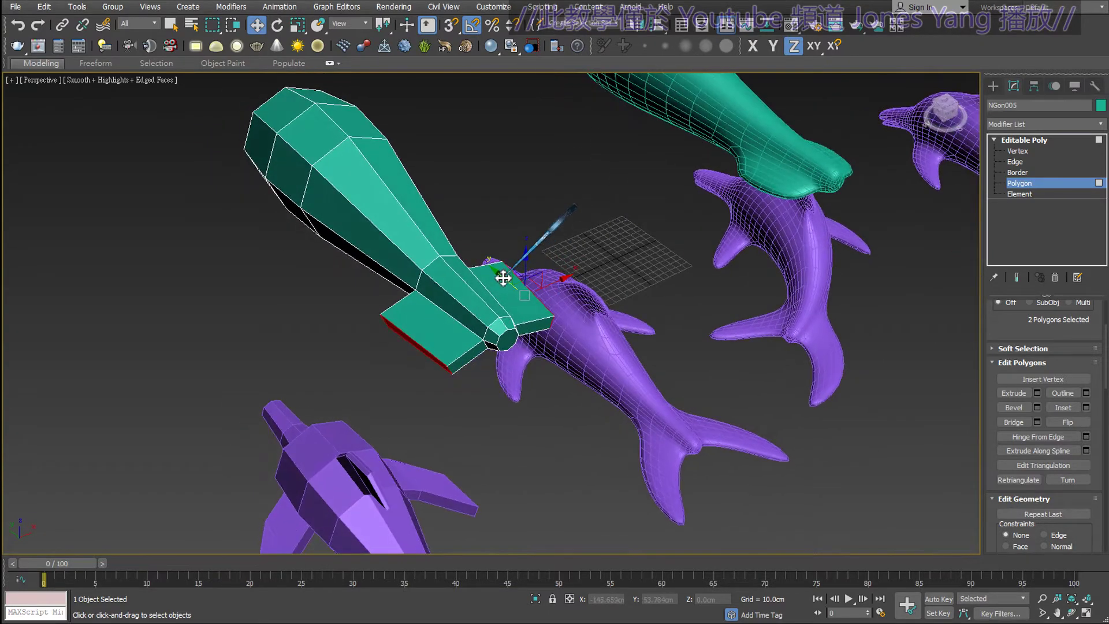
- Slide the fin polygons along Y and scribble a red note over the view
mouse_move(504, 278)
mouse_down()
mouse_move(618, 367)
mouse_move(534, 300)
mouse_move(466, 354)
mouse_move(441, 324)
mouse_up()
scroll(589, 302, up, 2)
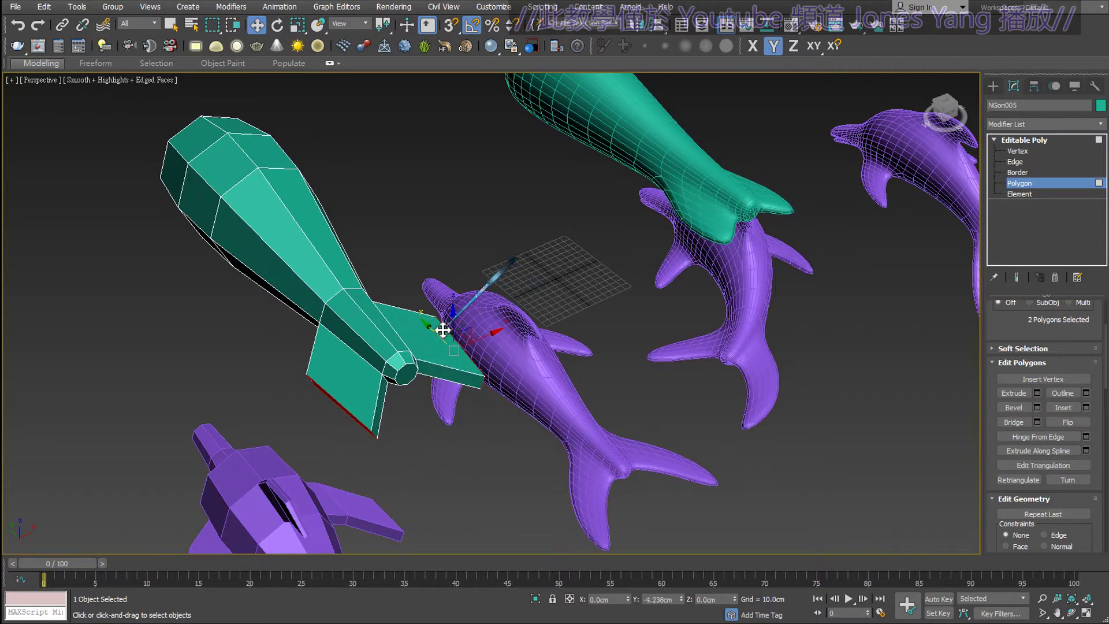
mouse_move(452, 206)
mouse_down()
mouse_move(490, 202)
mouse_move(581, 230)
mouse_up()
drag(615, 142, 633, 220)
drag(634, 245, 639, 251)
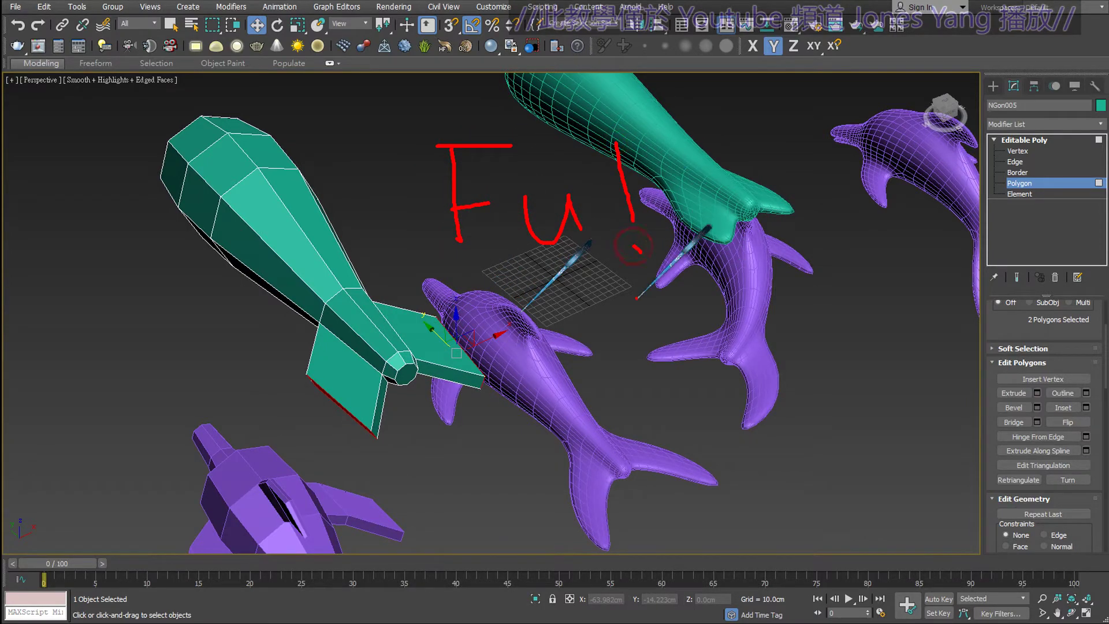
mouse_move(538, 344)
alt+middle_down()
mouse_move(499, 294)
mouse_move(500, 331)
mouse_move(539, 329)
alt+middle_up()
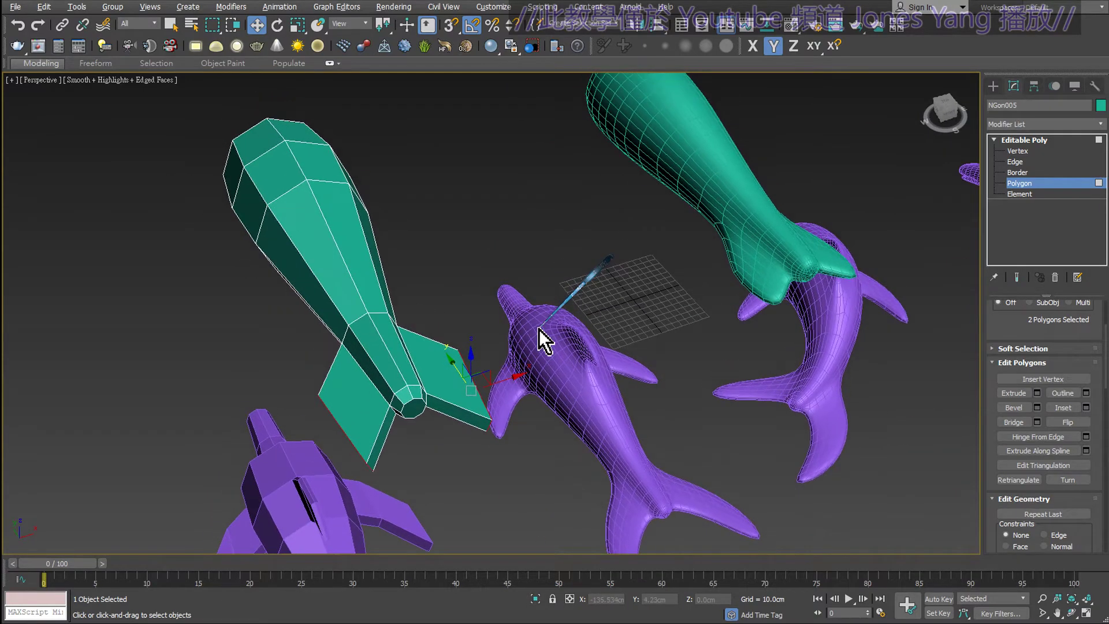
mouse_move(583, 438)
alt+middle_down()
mouse_move(550, 329)
mouse_move(560, 324)
alt+middle_up()
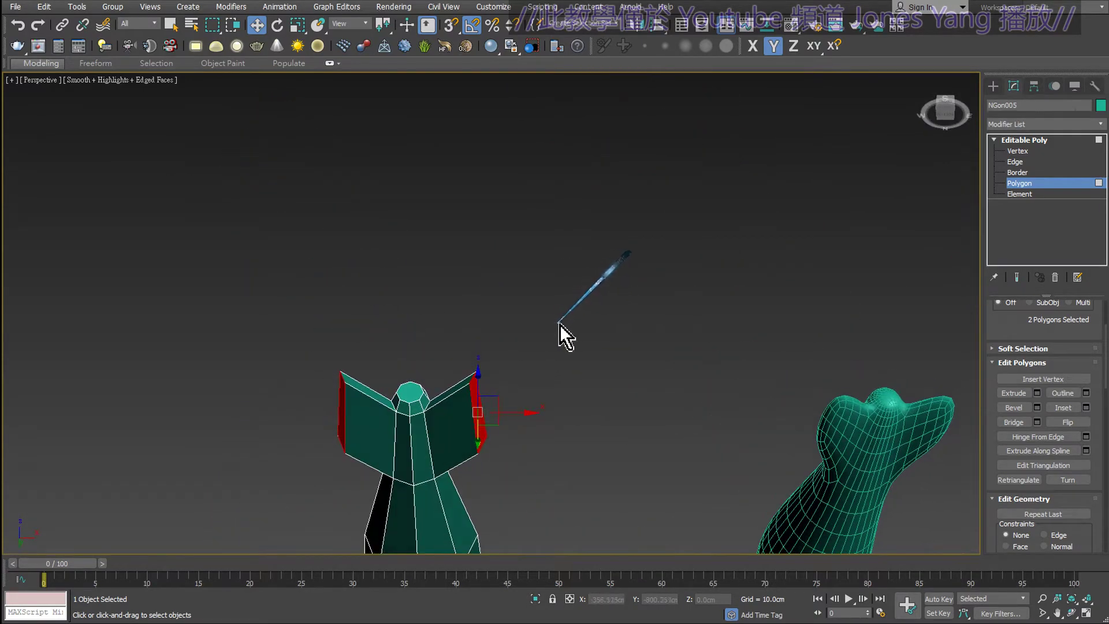
- Extrude the fin end polygons another 40 cm By Polygon and raise them slightly along Z
click(1037, 393)
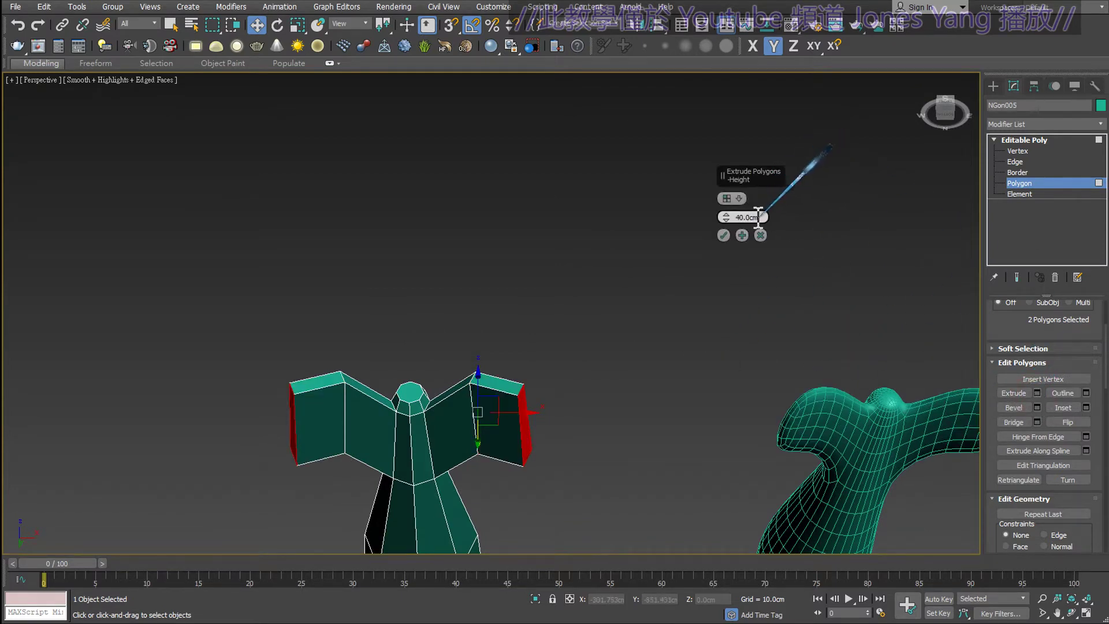
click(738, 199)
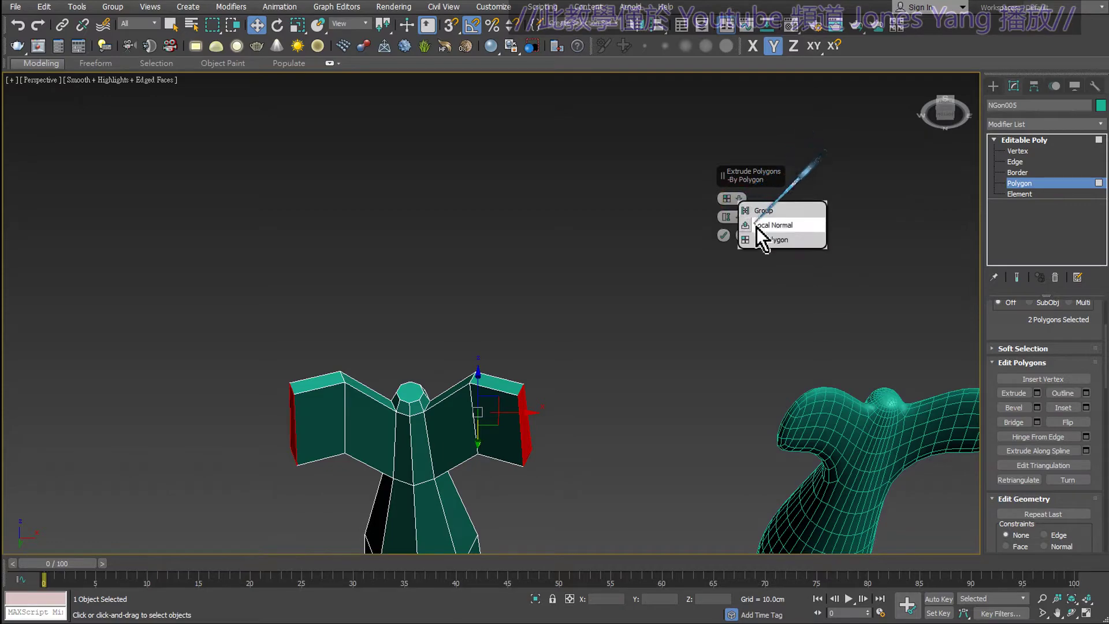
click(761, 241)
mouse_move(558, 301)
alt+middle_down()
mouse_move(577, 320)
mouse_move(587, 373)
alt+middle_up()
click(725, 235)
mouse_move(727, 237)
alt+middle_down()
mouse_move(630, 359)
mouse_move(623, 331)
mouse_move(640, 355)
mouse_move(542, 371)
alt+middle_up()
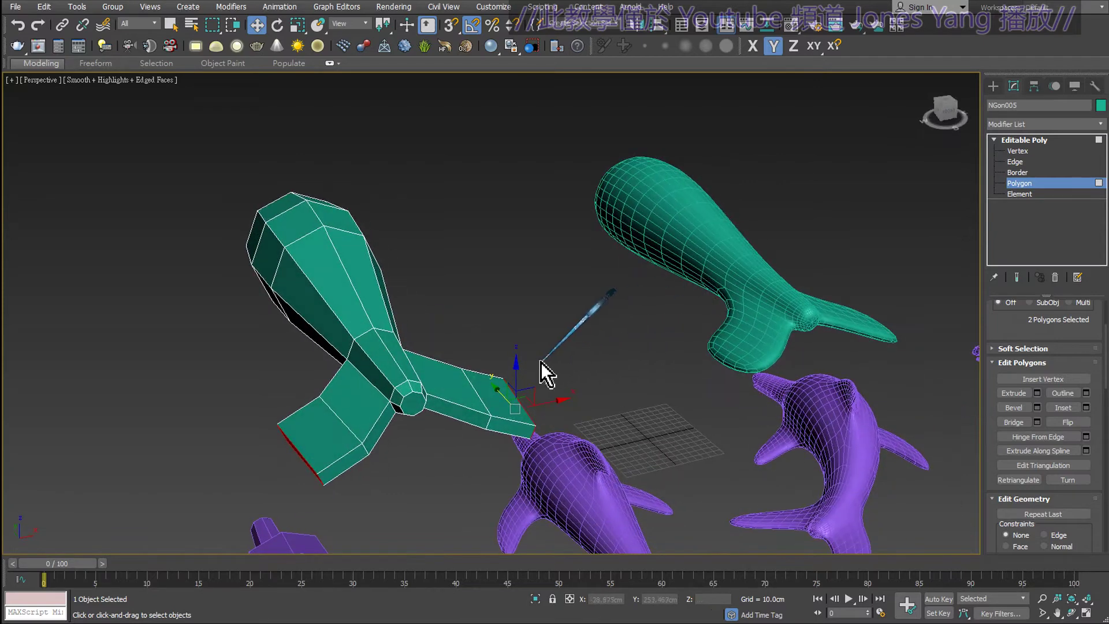
mouse_move(518, 371)
mouse_down()
mouse_move(520, 334)
mouse_move(526, 346)
mouse_up()
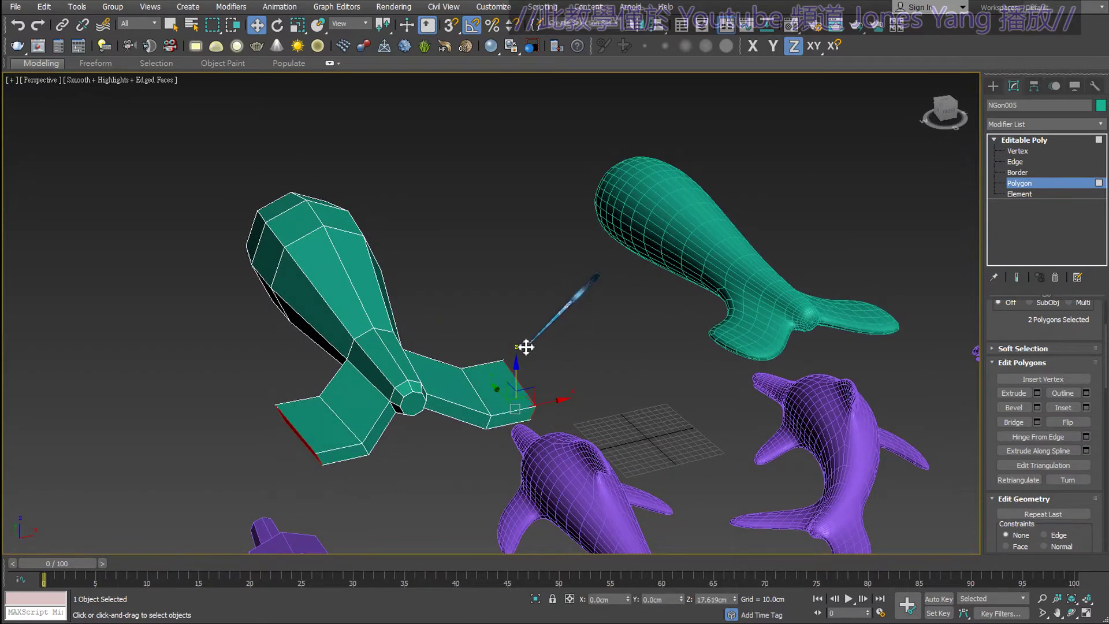
mouse_move(573, 389)
alt+middle_down()
mouse_move(558, 356)
mouse_move(612, 347)
alt+middle_up()
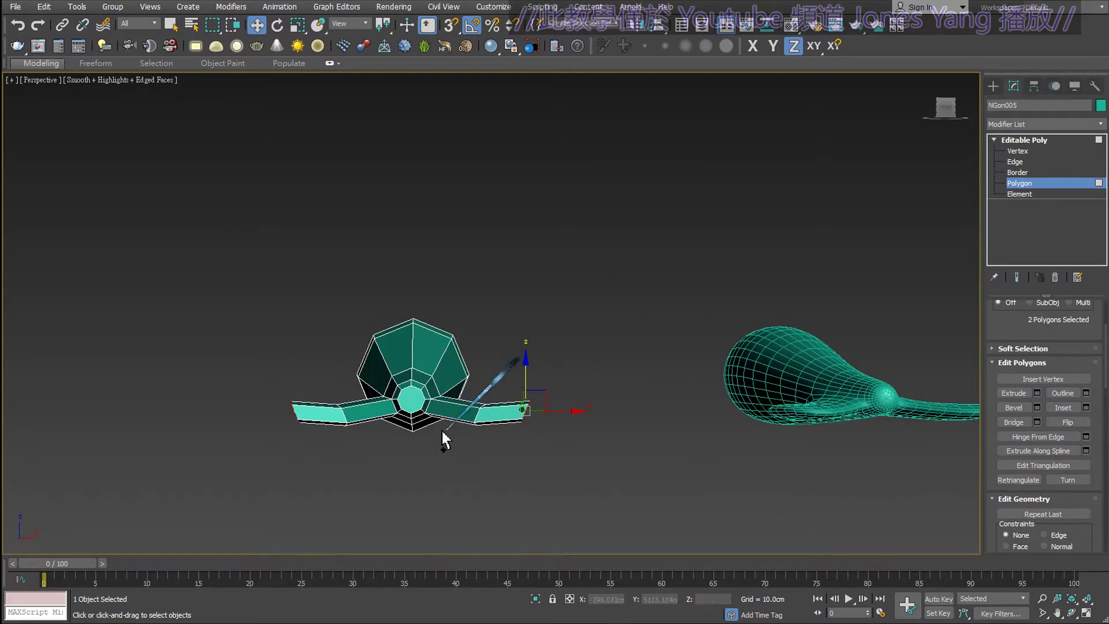
drag(295, 414, 409, 395)
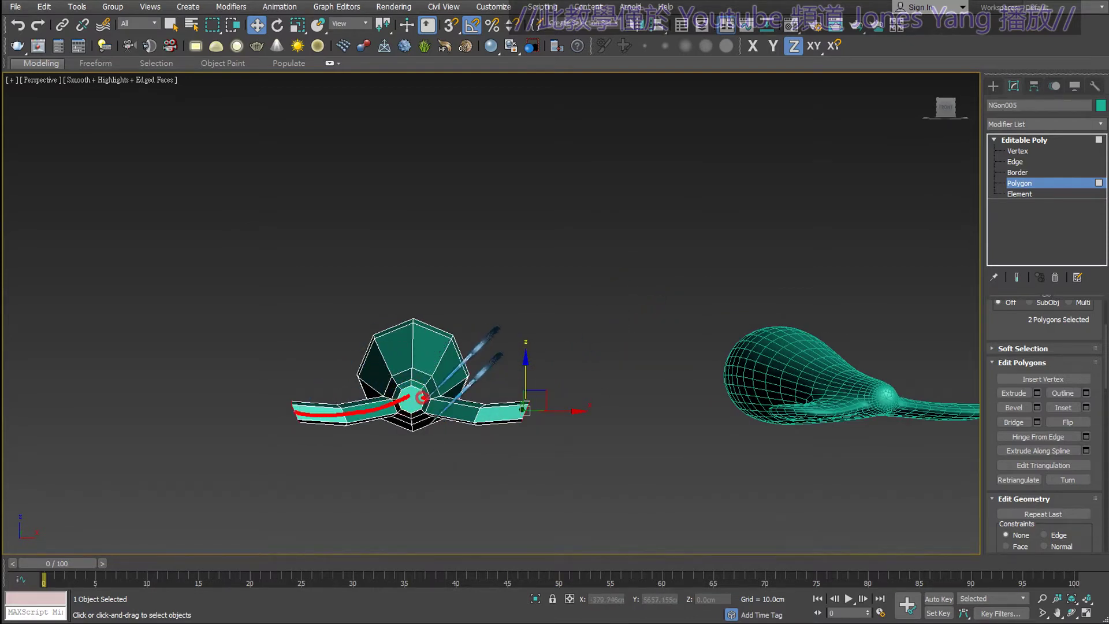
- Slide the fin tip polygons outward along Y, comparing the swept fins against the reference dolphins
alt+middle_drag(549, 372, 551, 370)
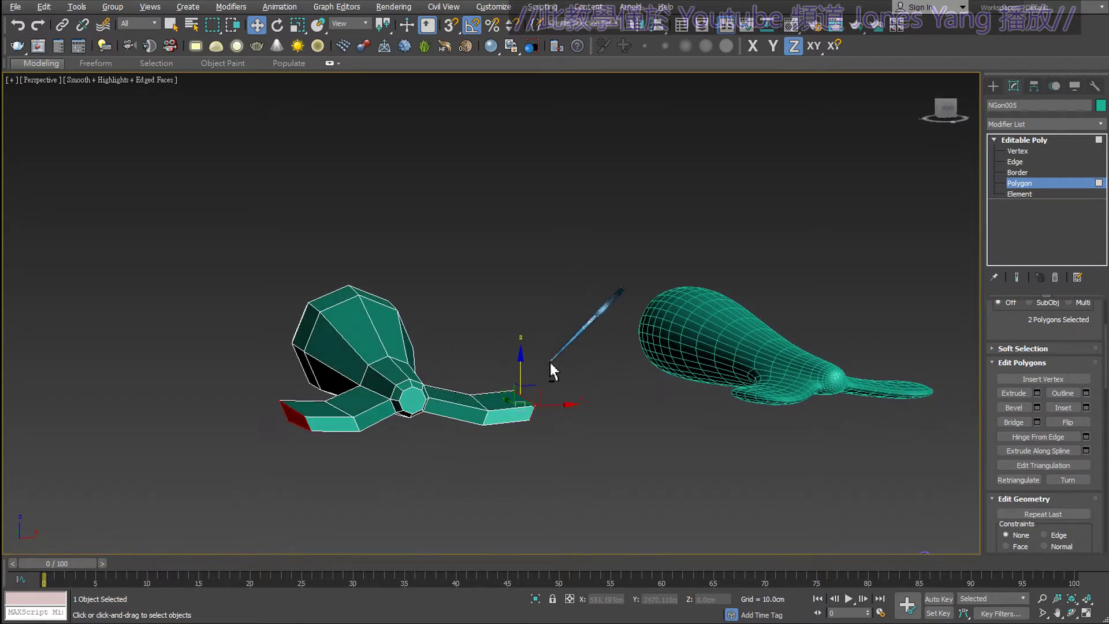
alt+middle_drag(535, 461, 555, 482)
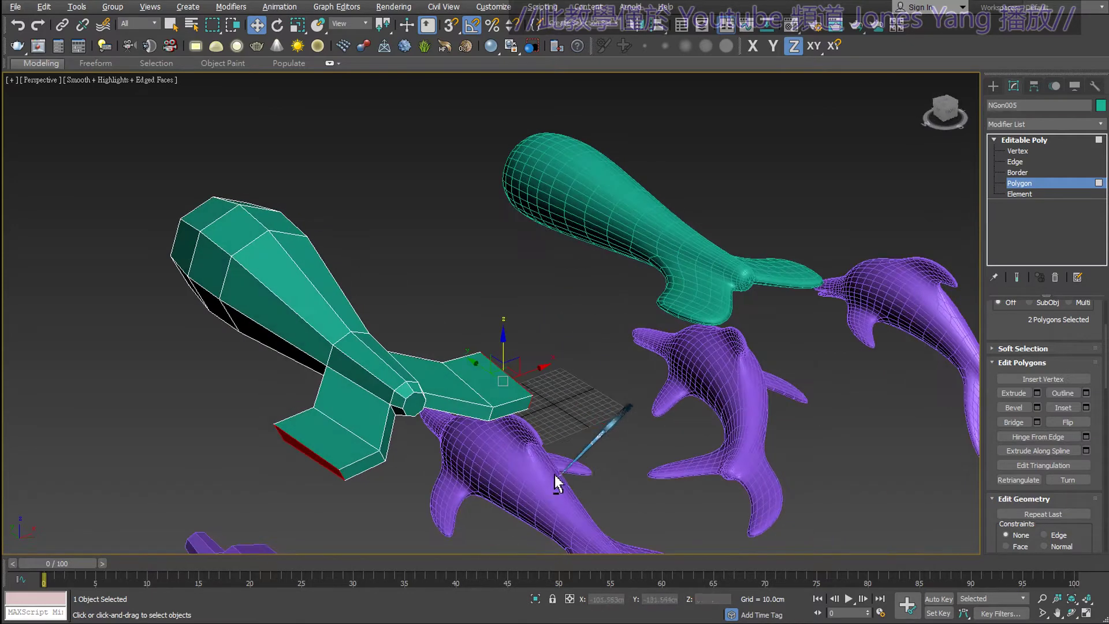
drag(482, 371, 538, 406)
mouse_move(540, 408)
alt+middle_down()
mouse_move(586, 476)
mouse_move(539, 398)
mouse_move(545, 381)
alt+middle_up()
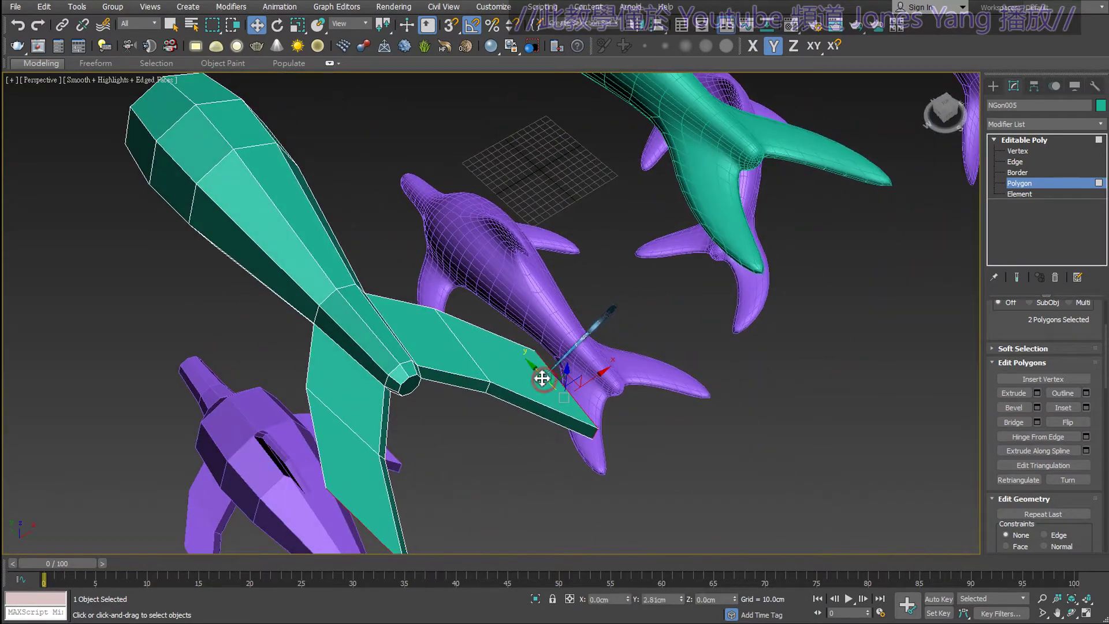
scroll(604, 345, down, 2)
scroll(560, 339, up, 1)
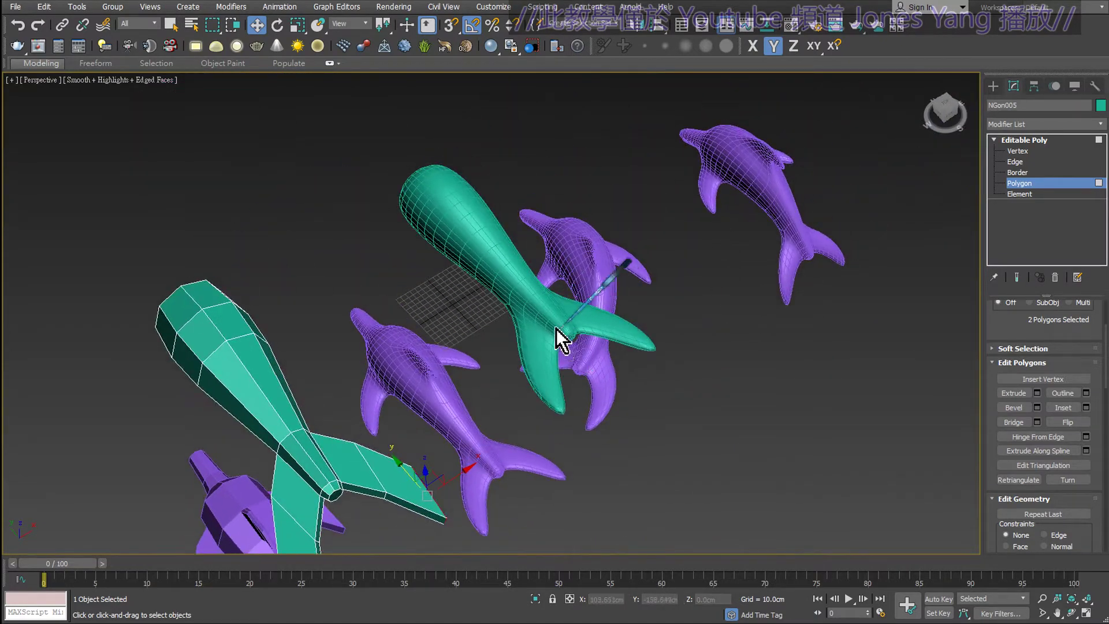
scroll(572, 312, up, 2)
scroll(572, 338, down, 3)
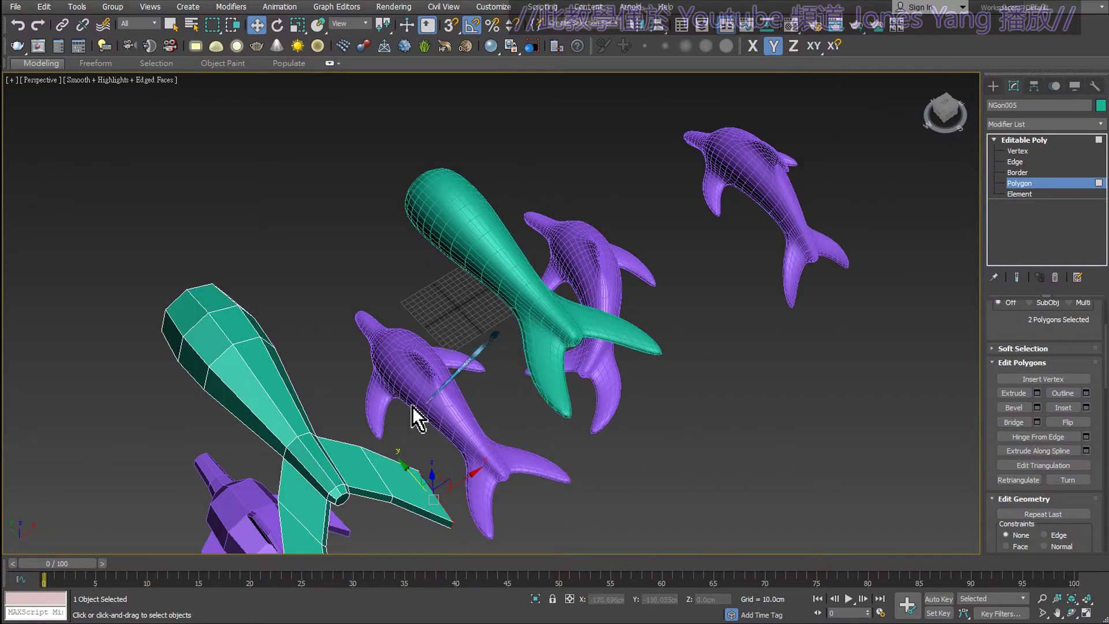
mouse_move(411, 416)
alt+middle_down()
mouse_move(428, 406)
mouse_move(341, 442)
mouse_move(594, 292)
mouse_move(594, 321)
mouse_move(566, 277)
alt+middle_up()
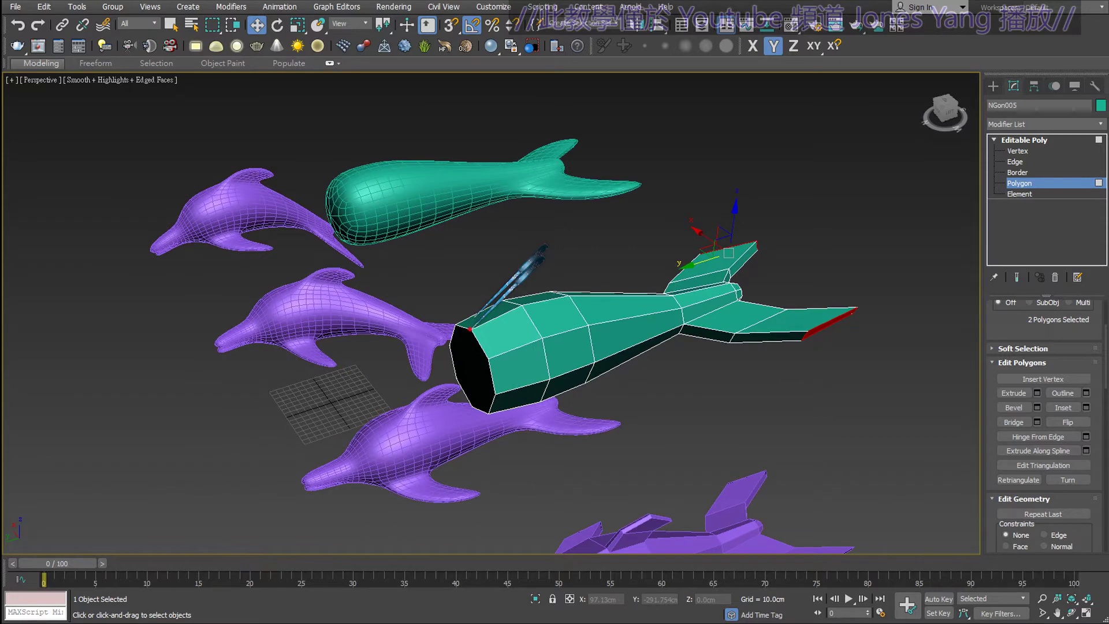
drag(342, 181, 306, 190)
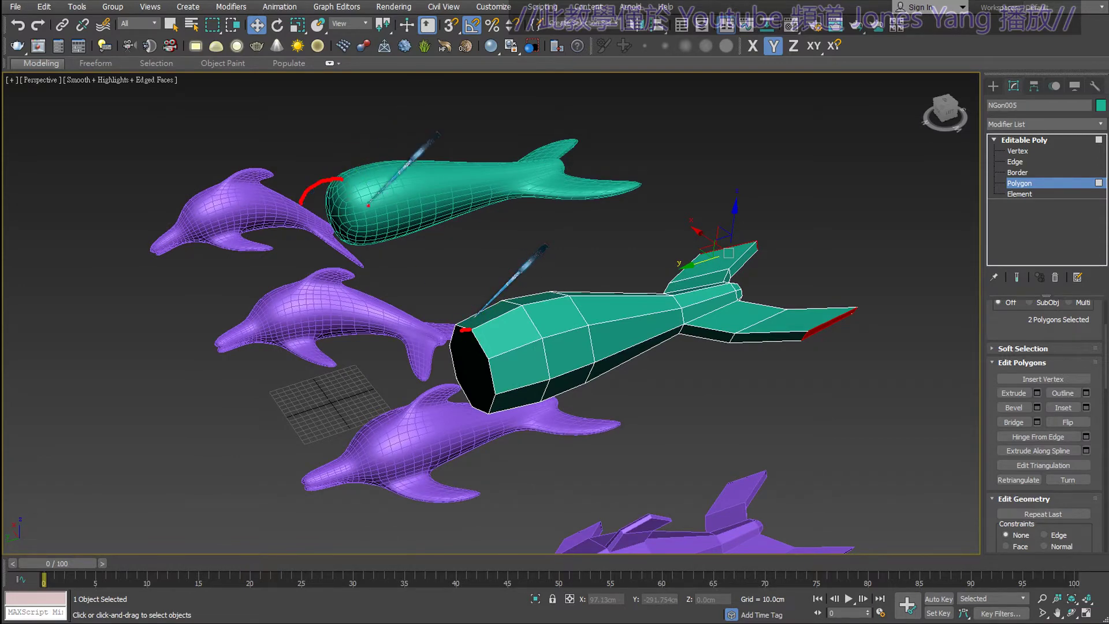
alt+middle_drag(480, 312, 456, 292)
scroll(456, 292, up, 3)
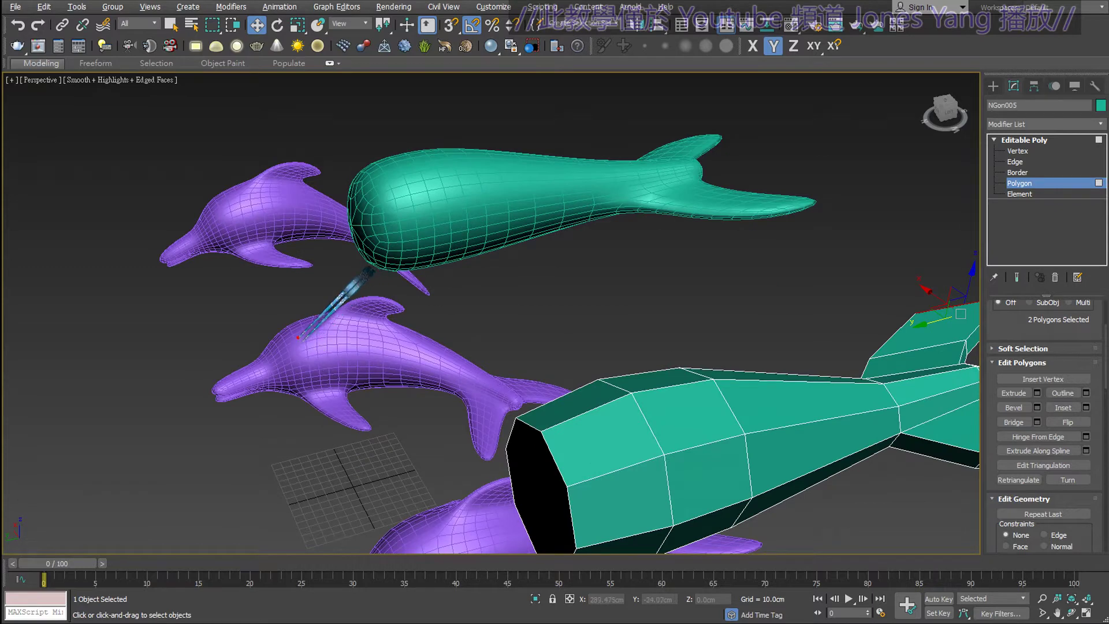
mouse_move(273, 357)
mouse_down()
mouse_move(269, 375)
mouse_move(306, 394)
mouse_up()
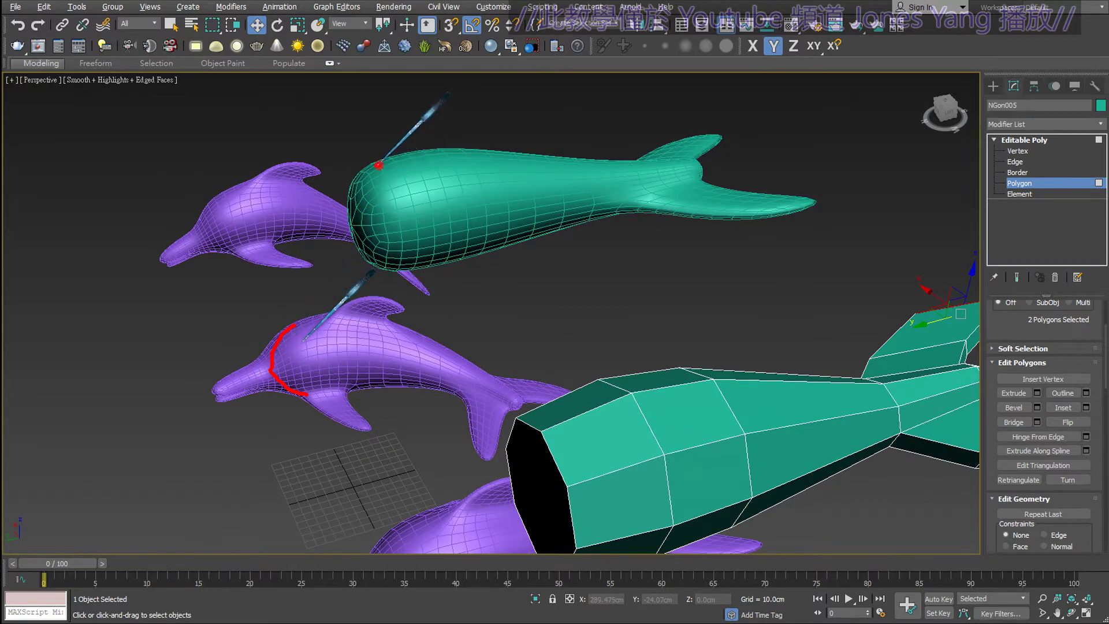
mouse_move(379, 165)
mouse_down()
mouse_move(334, 184)
mouse_move(342, 261)
mouse_move(399, 267)
mouse_up()
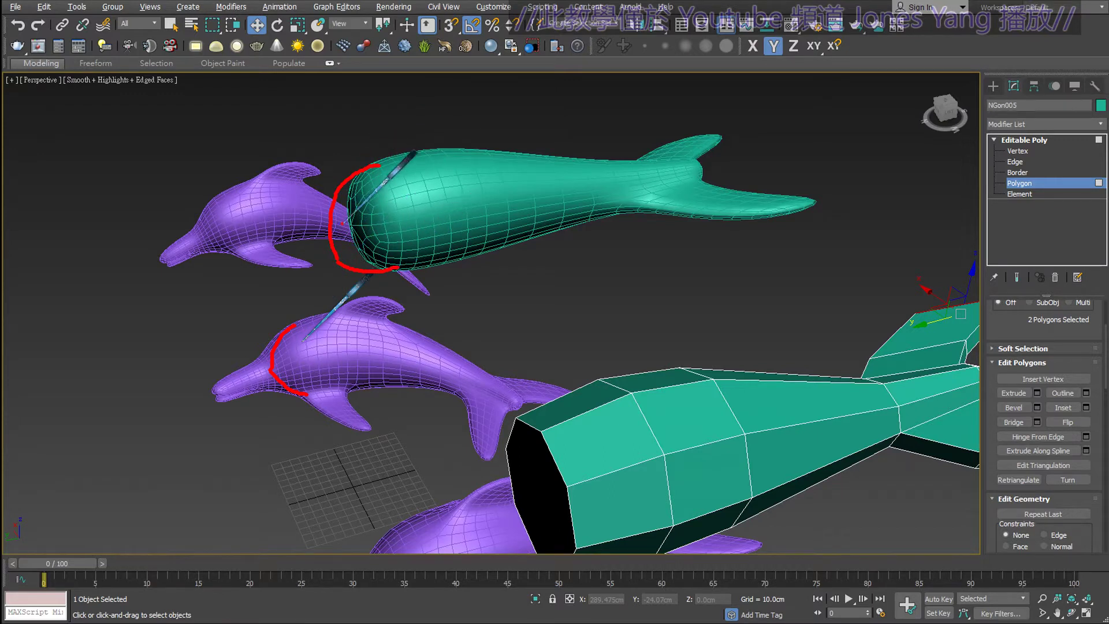
mouse_move(302, 220)
mouse_down()
mouse_move(294, 254)
mouse_move(338, 260)
mouse_up()
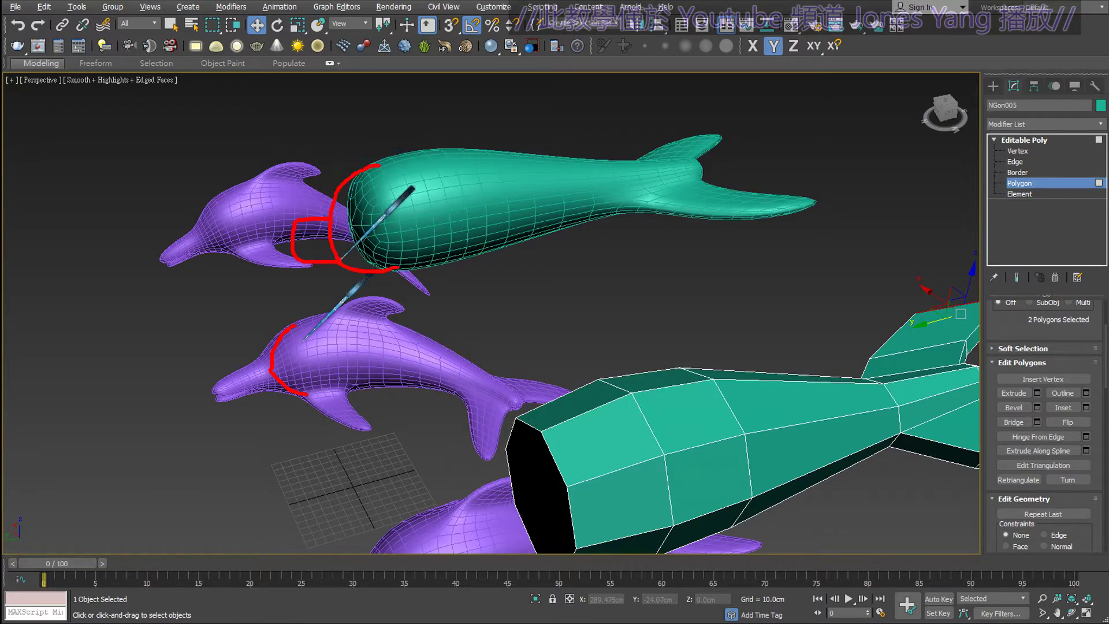
mouse_move(295, 223)
mouse_down()
mouse_move(225, 223)
mouse_move(211, 234)
mouse_move(278, 244)
mouse_up()
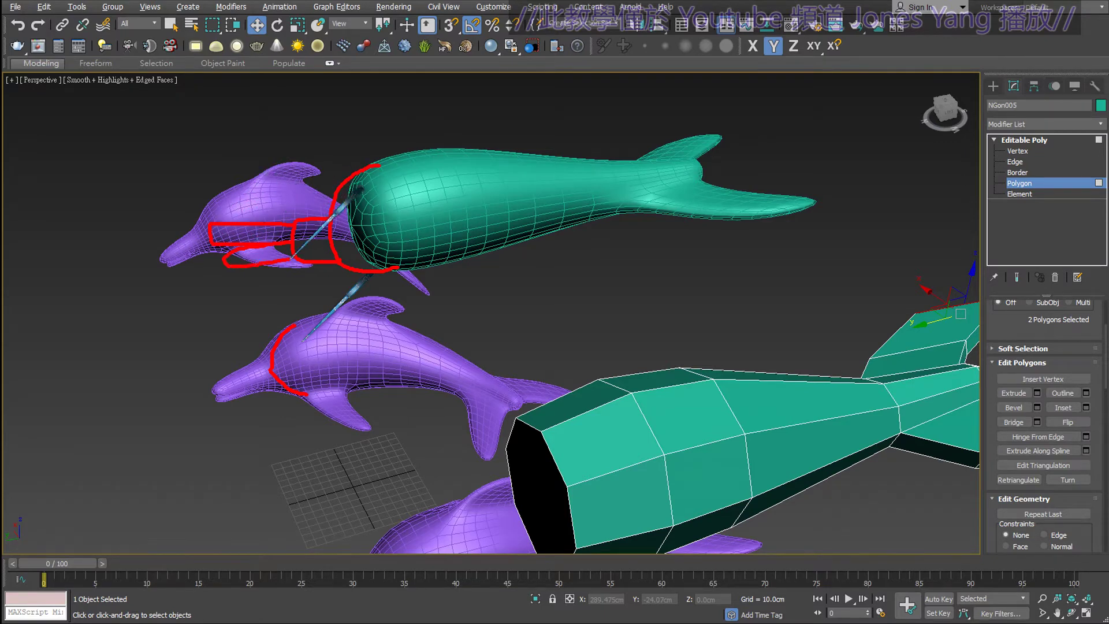
key(Escape)
mouse_move(574, 457)
alt+middle_down()
mouse_move(649, 454)
mouse_move(577, 375)
mouse_move(601, 369)
alt+middle_up()
alt+middle_drag(484, 162, 528, 220)
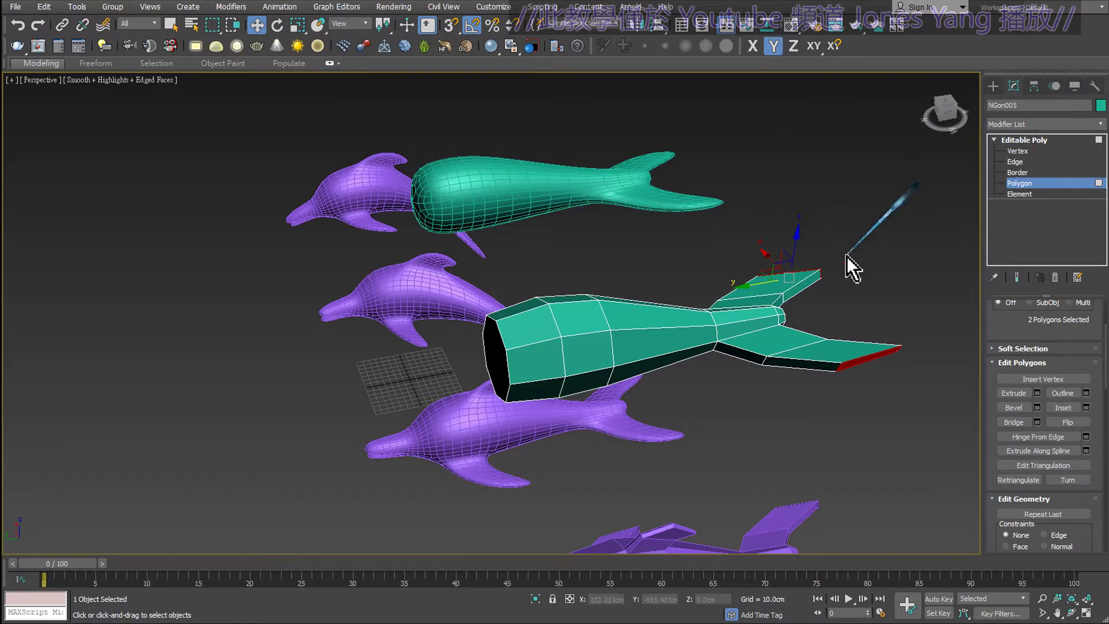
- At Vertex level, box-select a vertex ring and show the viewport as wireframe with edges
click(850, 254)
click(1014, 152)
mouse_move(868, 219)
alt+middle_down()
mouse_move(688, 272)
mouse_move(674, 257)
alt+middle_up()
scroll(603, 300, up, 5)
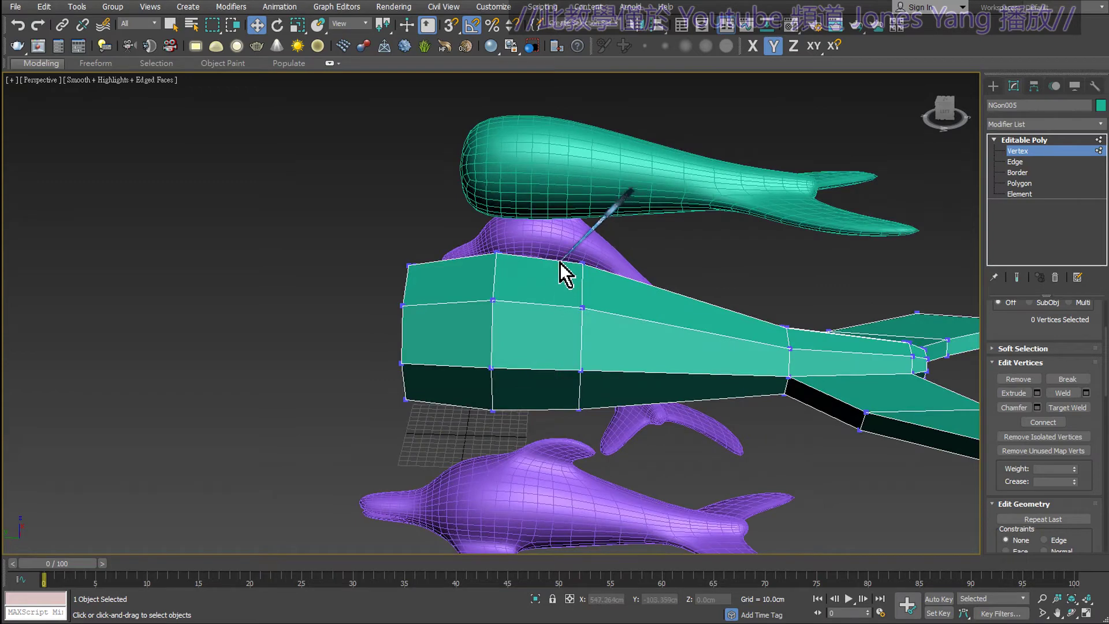
drag(553, 237, 639, 457)
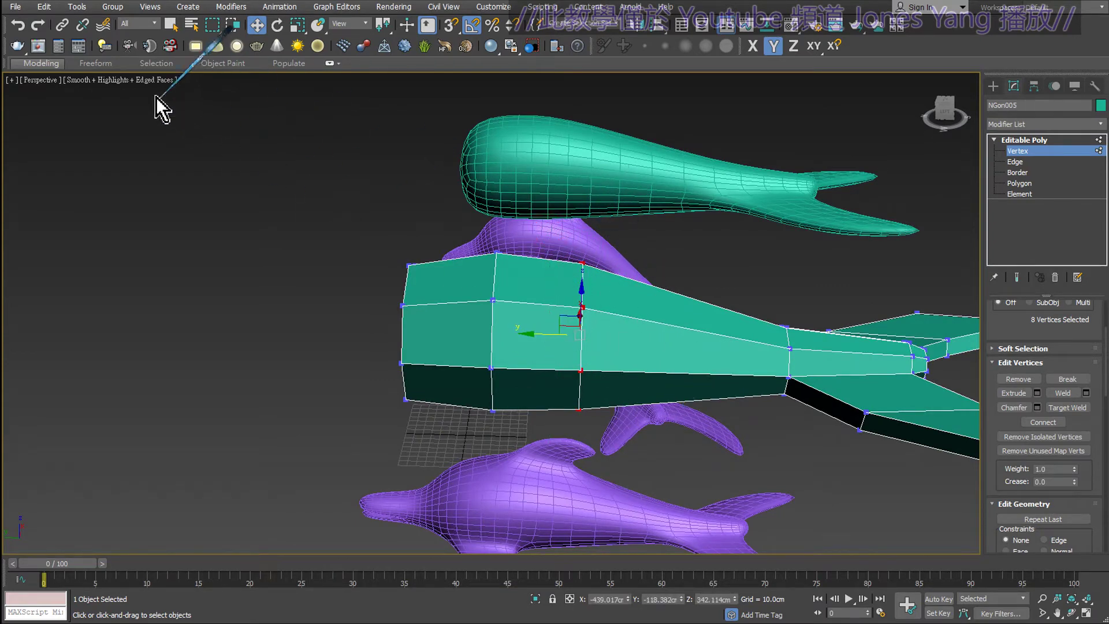
click(135, 81)
click(173, 122)
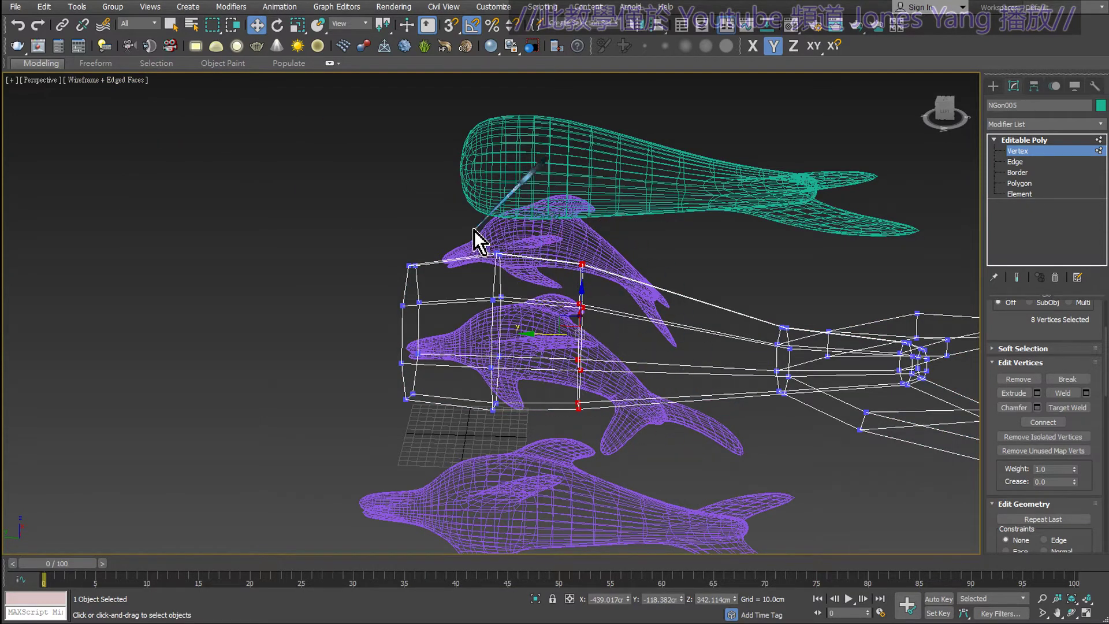
- Add the neighbouring ring and scale both head vertex rings slightly outward
ctrl+drag(475, 241, 572, 403)
alt+middle_drag(608, 444, 495, 272)
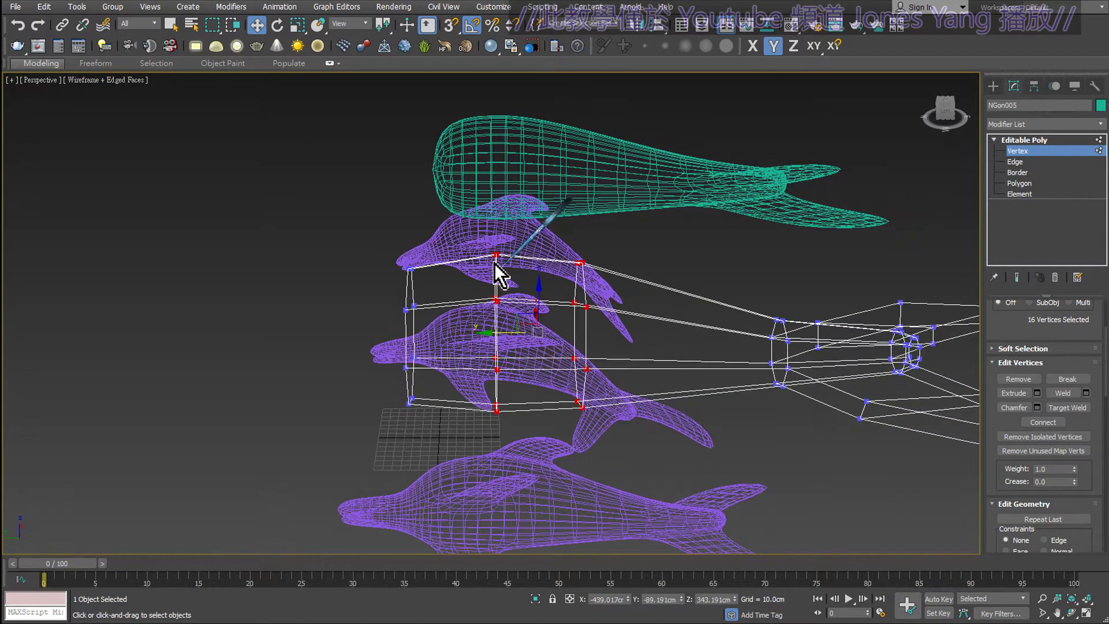
alt+middle_drag(669, 488, 583, 341)
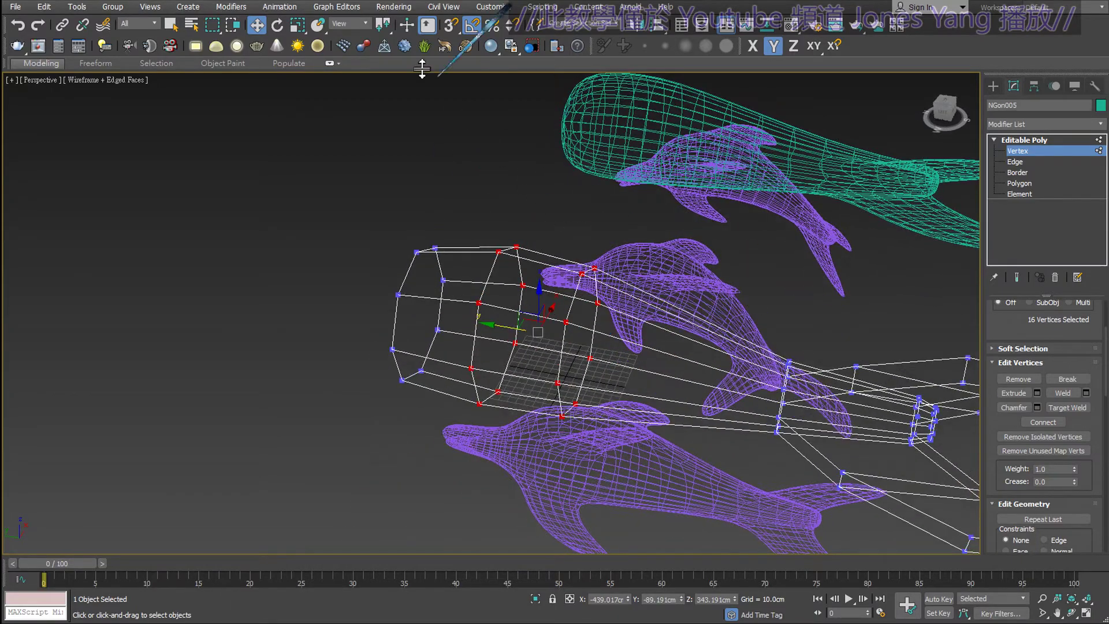
click(297, 25)
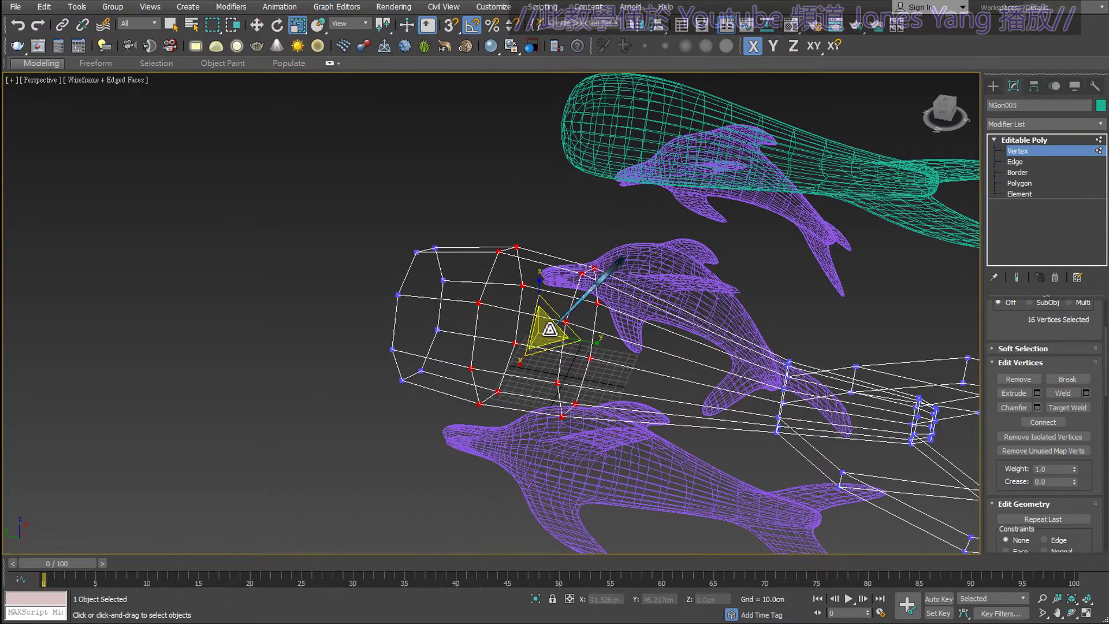
drag(547, 326, 546, 322)
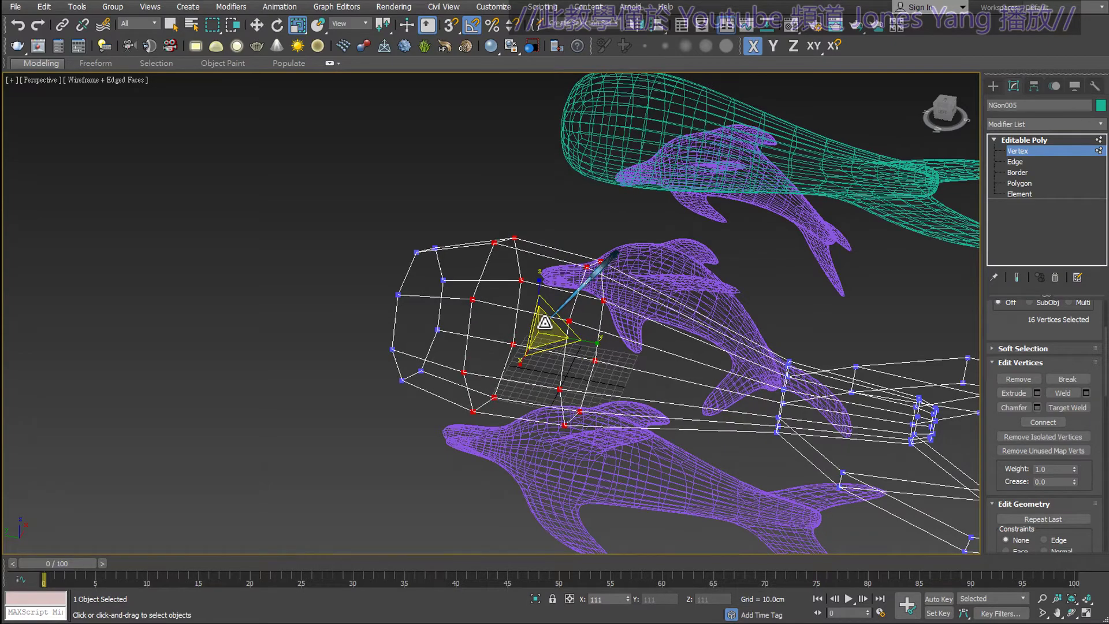
alt+middle_drag(571, 321, 639, 312)
click(629, 233)
- Box-select the front and middle vertex columns of the cage
mouse_move(560, 213)
mouse_down()
mouse_move(597, 332)
mouse_move(656, 421)
mouse_up()
alt+middle_drag(657, 421, 648, 409)
click(258, 24)
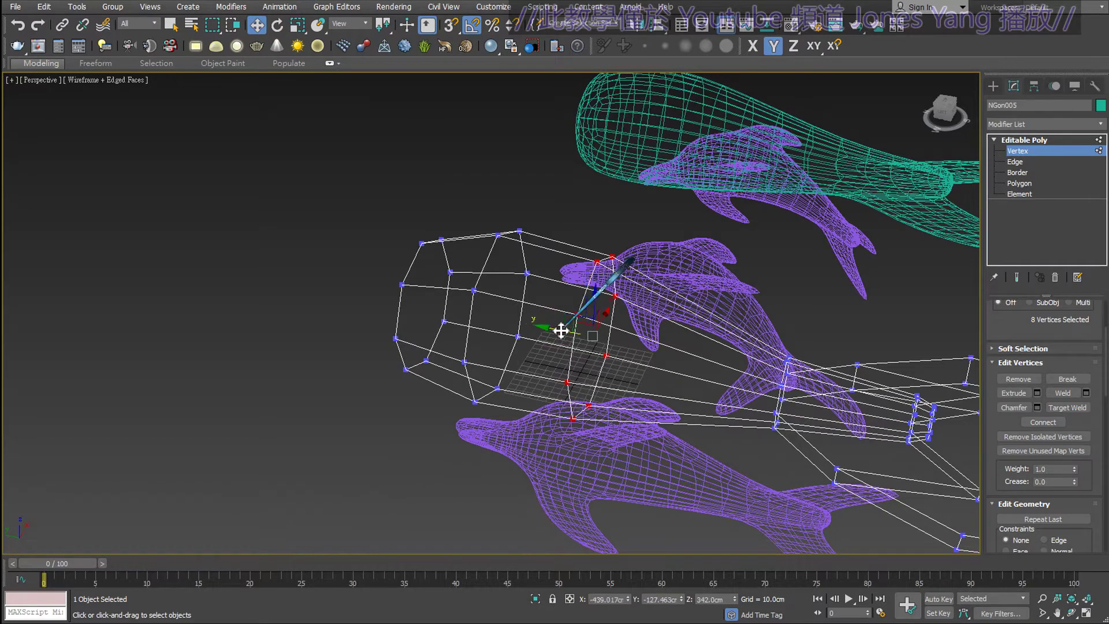
alt+middle_drag(562, 327, 479, 237)
drag(480, 237, 503, 425)
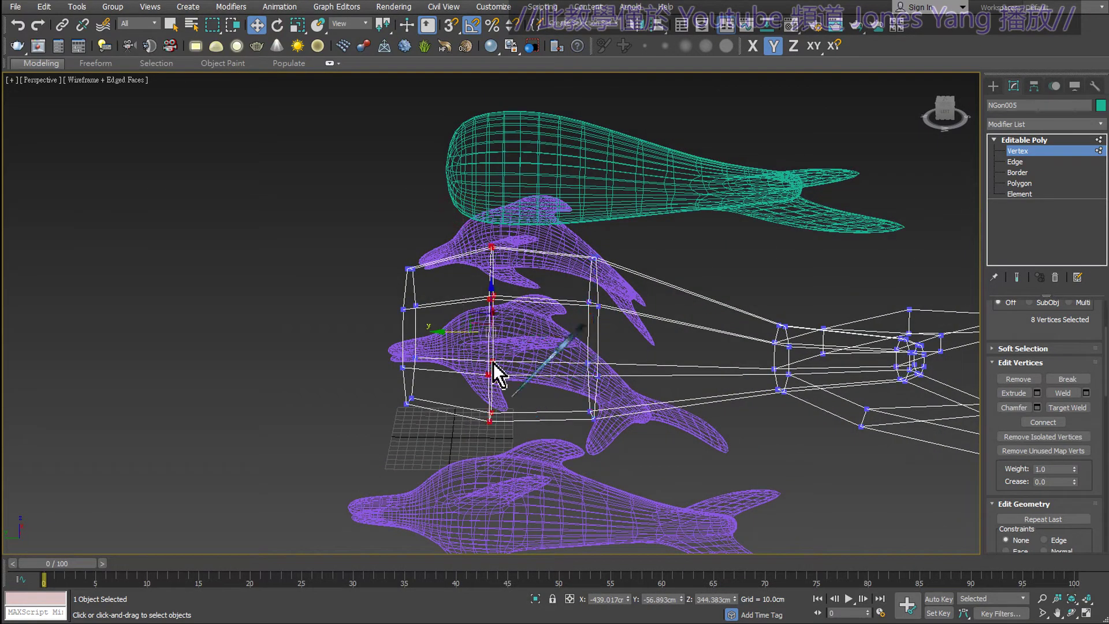
drag(379, 210, 452, 435)
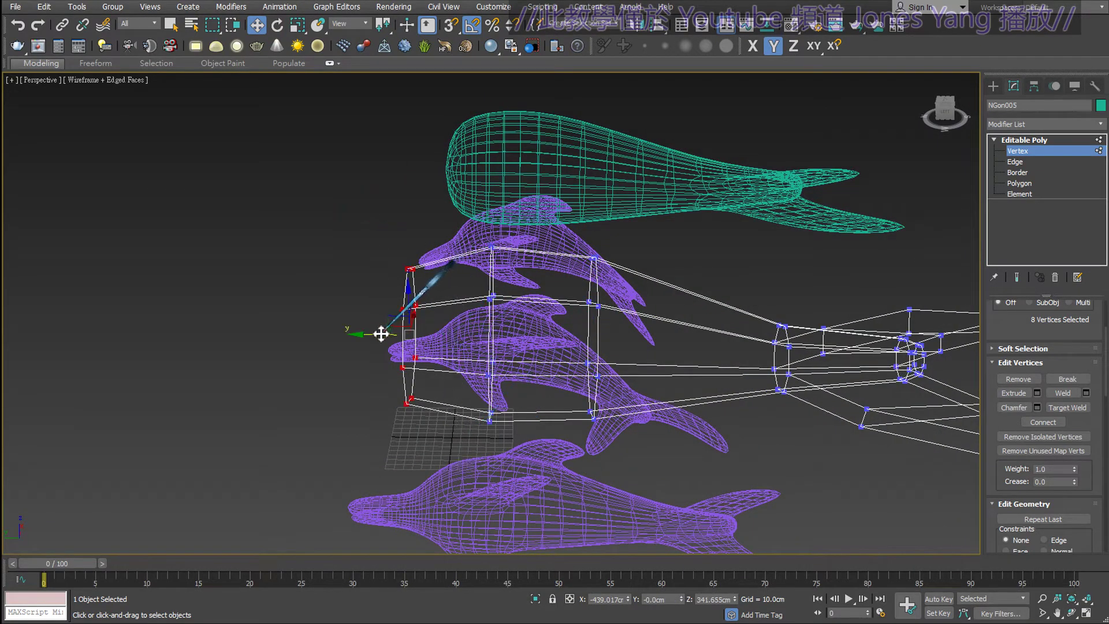
drag(483, 217, 532, 471)
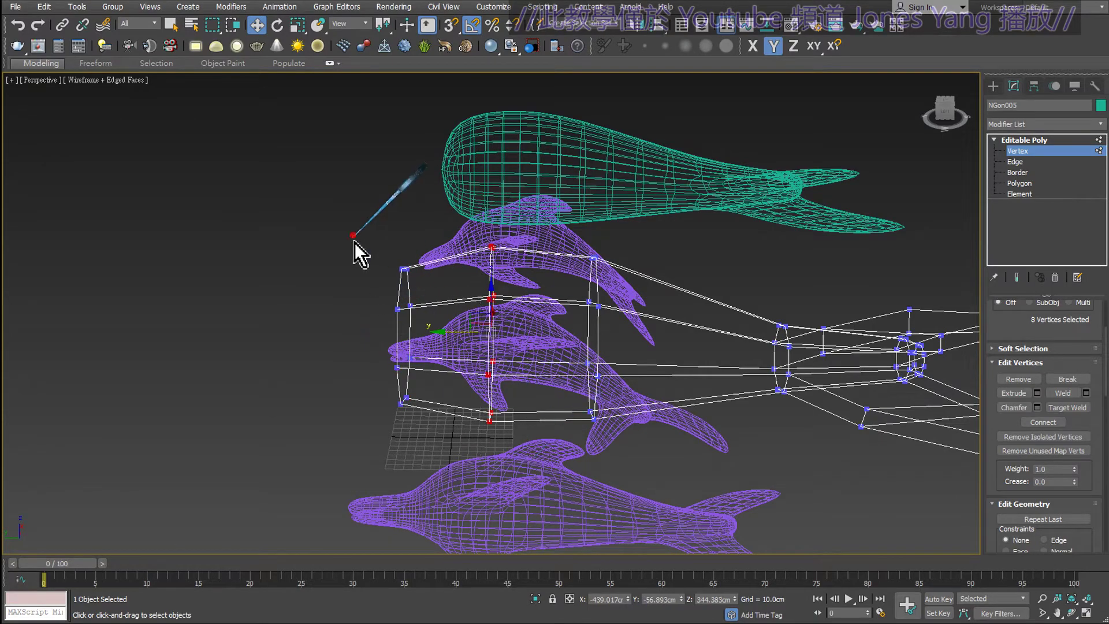
drag(355, 242, 451, 463)
alt+middle_drag(451, 463, 458, 433)
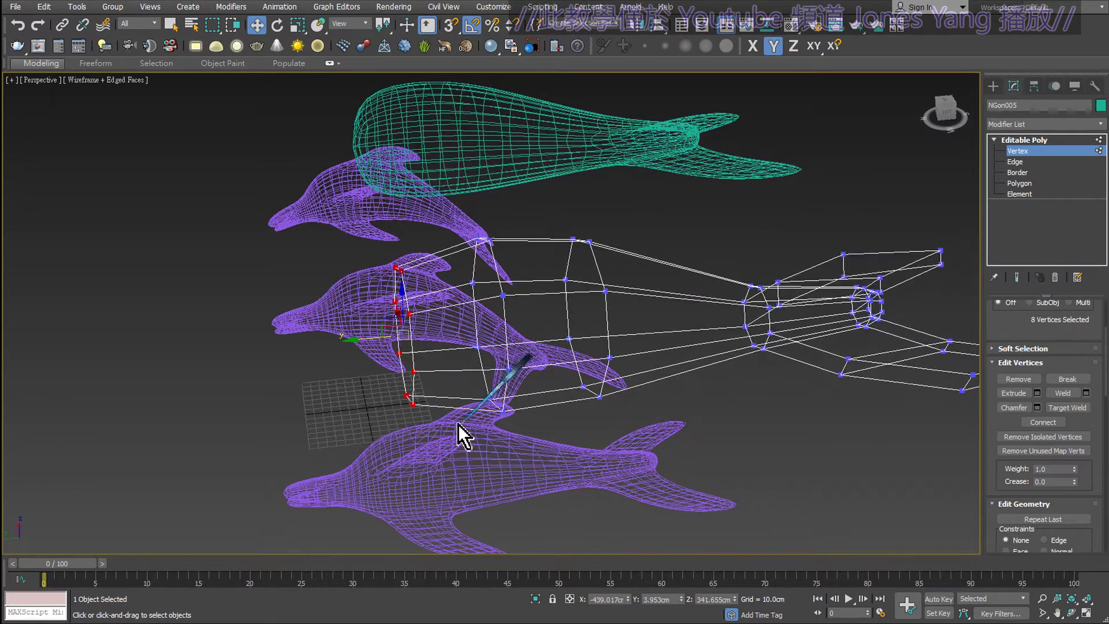
- Spread the front vertex ring slightly outward and switch the viewport to smooth shading
click(297, 24)
alt+middle_drag(371, 267, 465, 267)
mouse_move(405, 327)
mouse_down()
mouse_move(398, 315)
mouse_move(399, 336)
mouse_up()
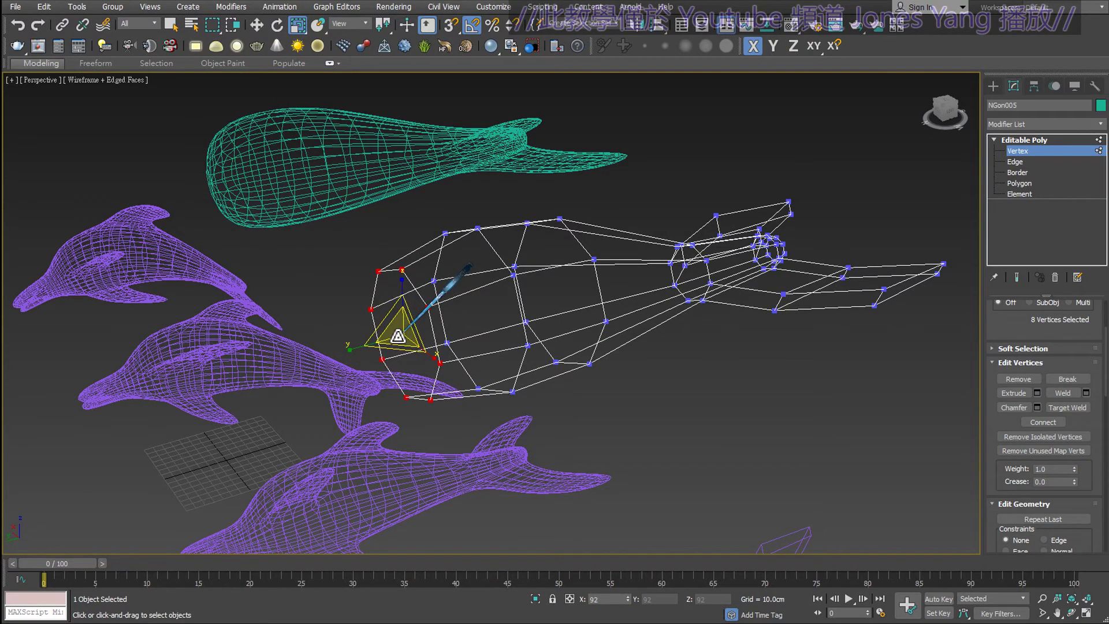
alt+middle_drag(468, 267, 473, 375)
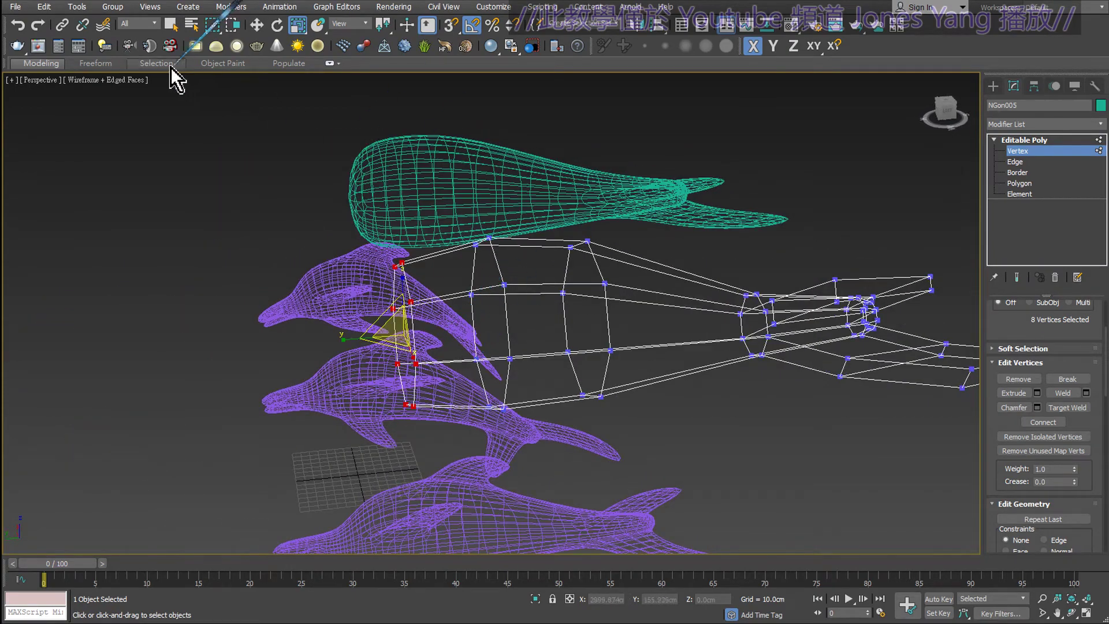
click(115, 80)
mouse_move(405, 231)
alt+middle_down()
mouse_move(468, 309)
mouse_move(495, 272)
mouse_move(508, 277)
alt+middle_up()
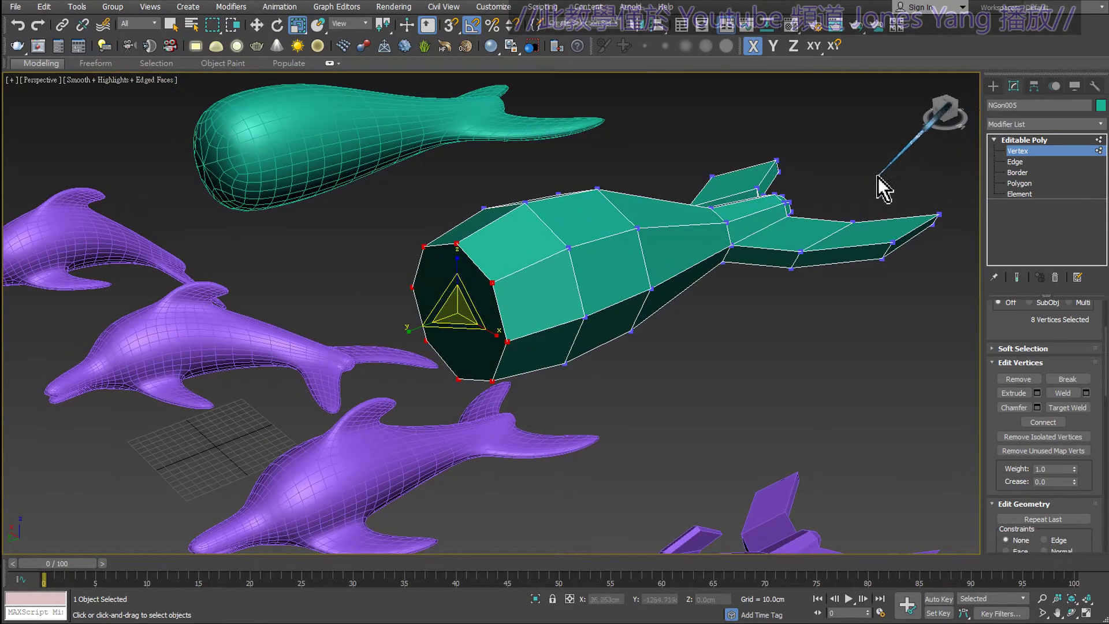
- Extrude the body's front cap polygon outward into a new section and shift it along Y
click(1020, 183)
click(459, 314)
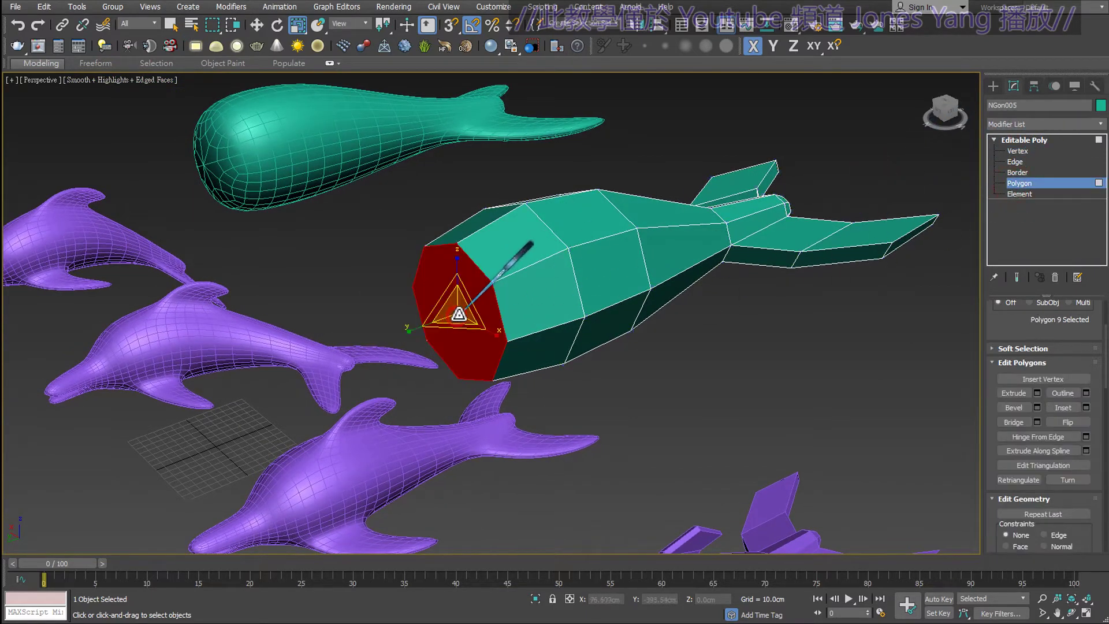
click(1009, 394)
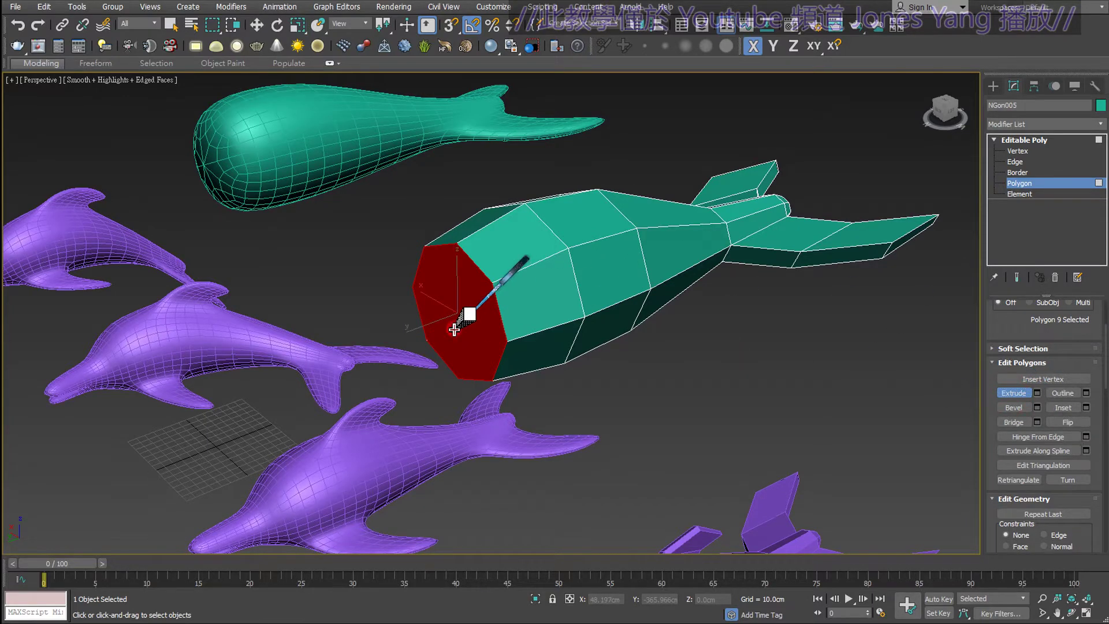
drag(453, 329, 441, 147)
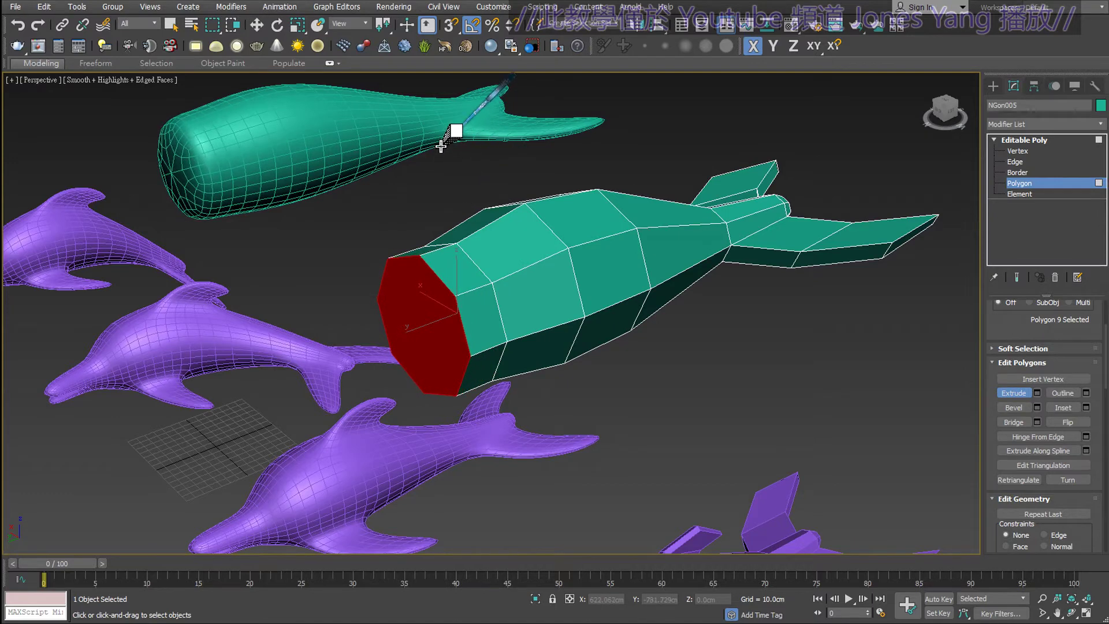
click(262, 26)
drag(387, 341, 384, 335)
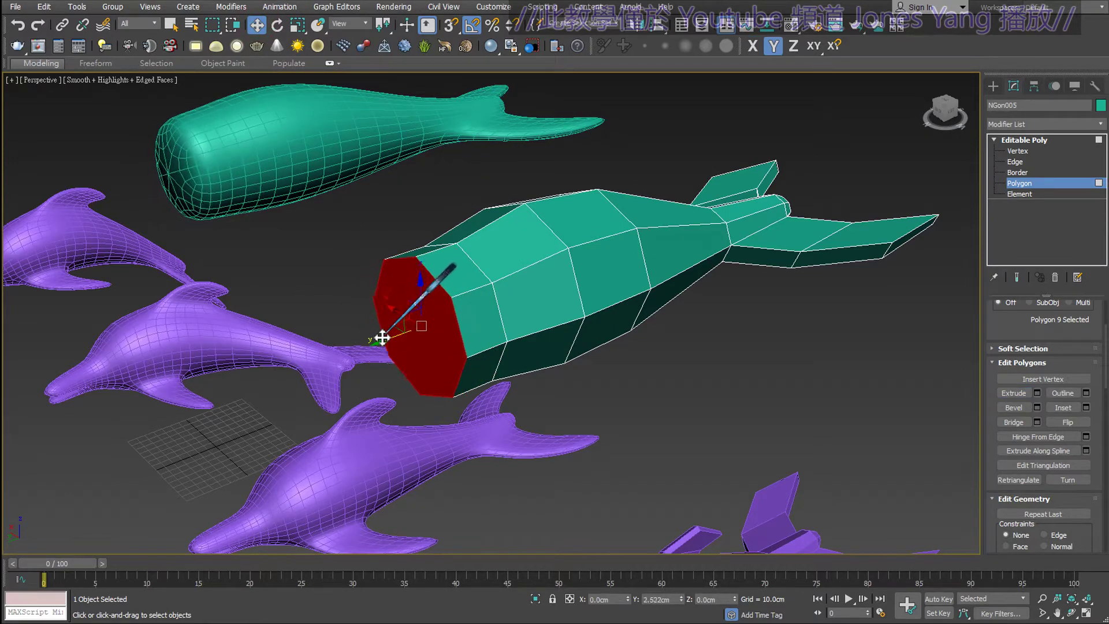
mouse_move(451, 358)
alt+middle_down()
mouse_move(471, 292)
mouse_move(509, 292)
alt+middle_up()
- Shrink the new end face toward its centre and lower it along Z
click(297, 26)
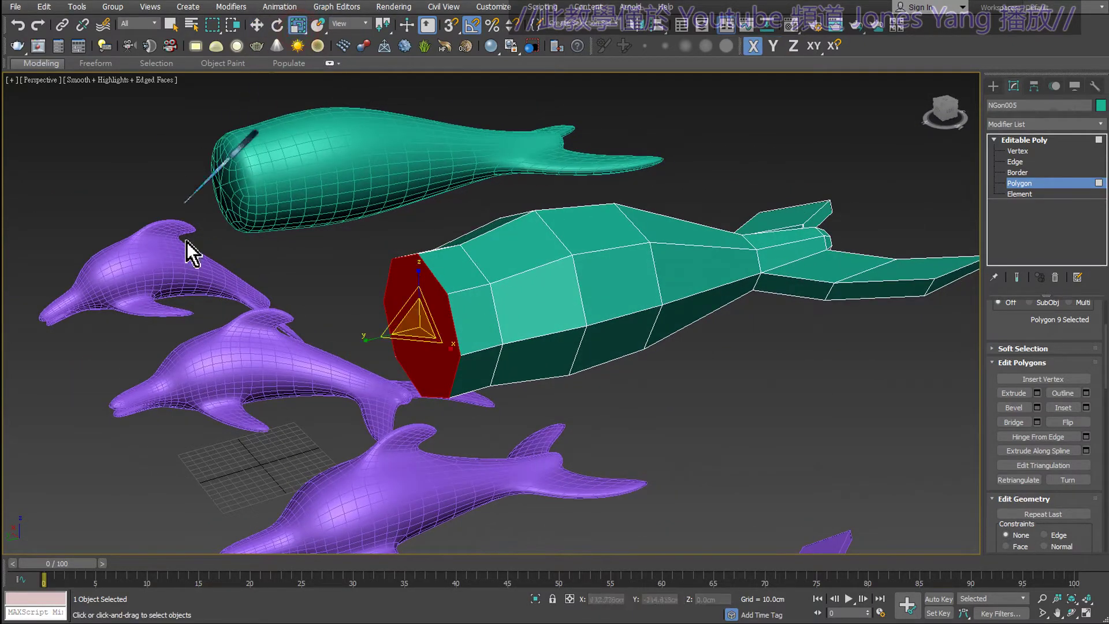
drag(416, 323, 427, 419)
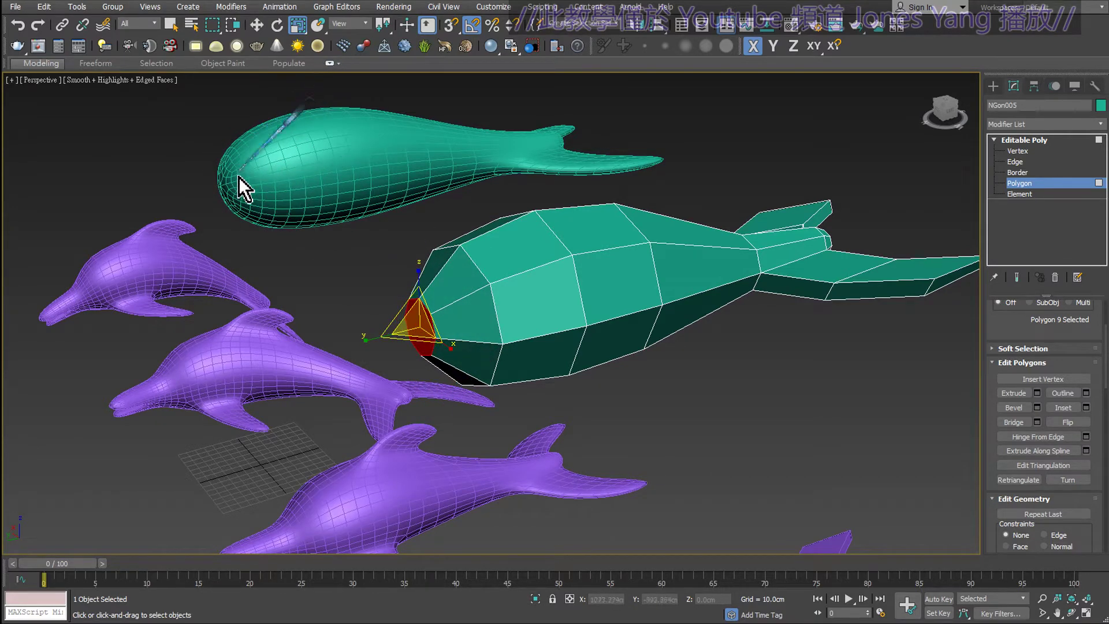
click(257, 24)
alt+middle_drag(295, 227, 322, 240)
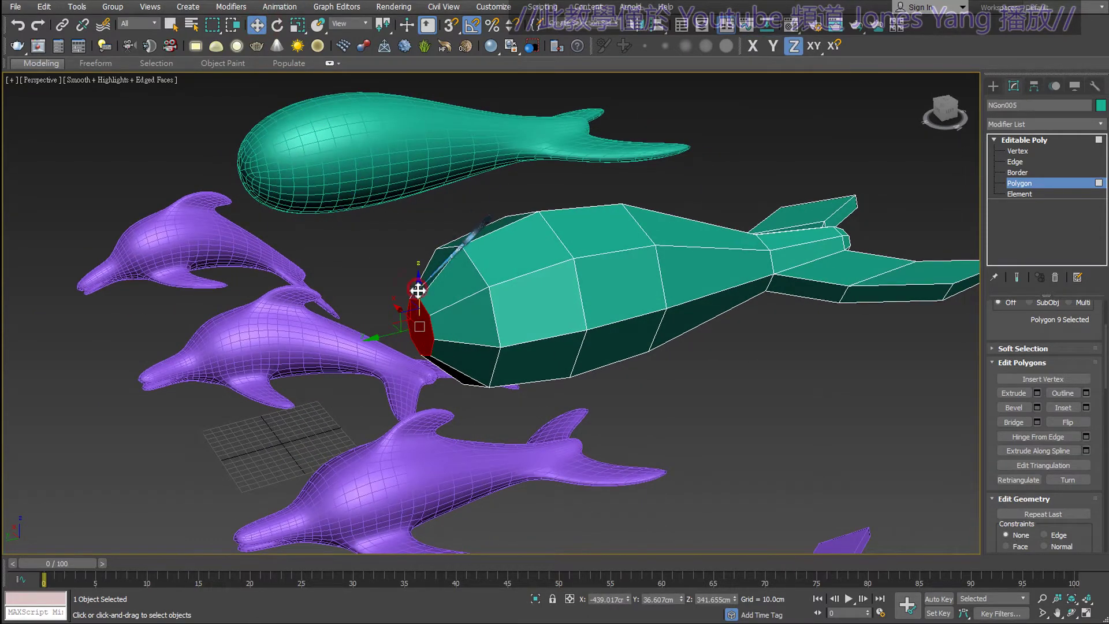
drag(417, 292, 418, 306)
alt+middle_drag(417, 306, 437, 293)
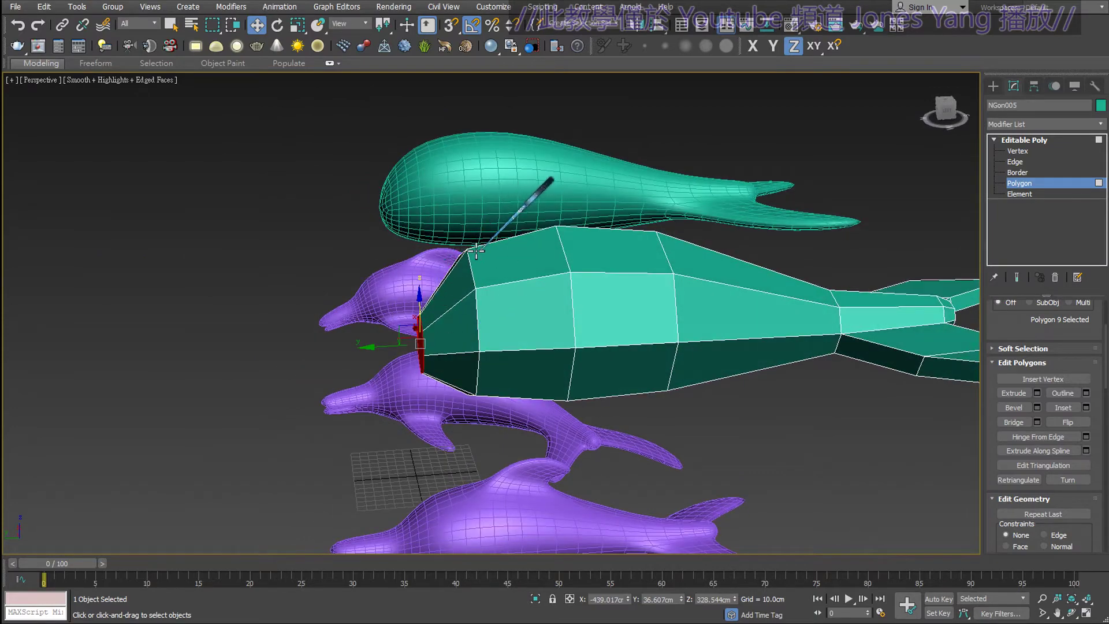
alt+middle_drag(437, 294, 486, 342)
scroll(485, 341, up, 2)
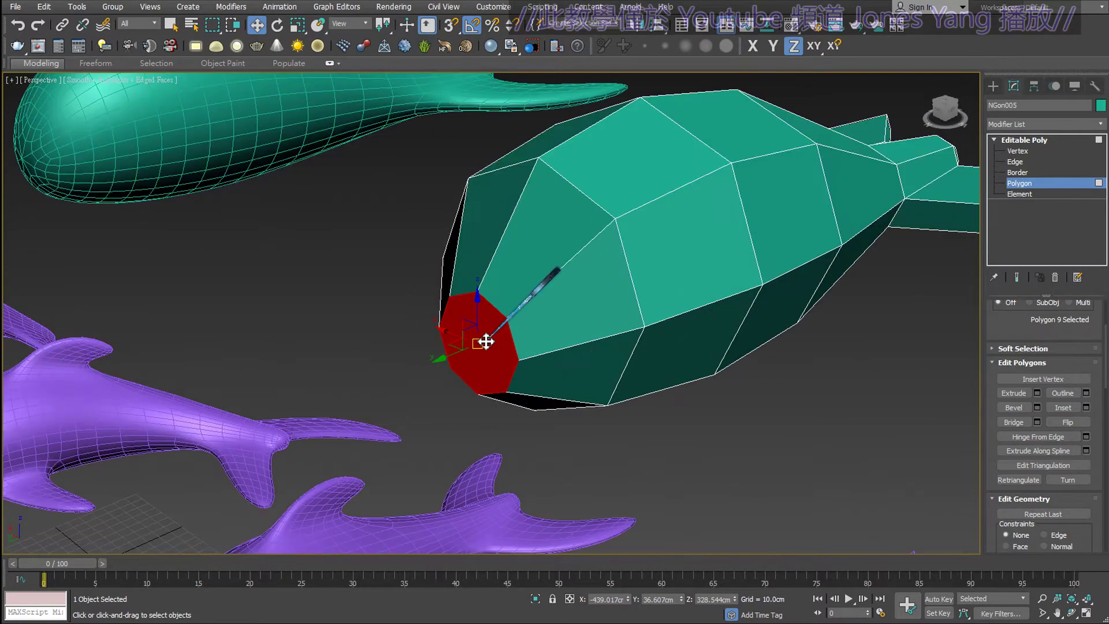
scroll(485, 342, up, 2)
scroll(486, 341, up, 3)
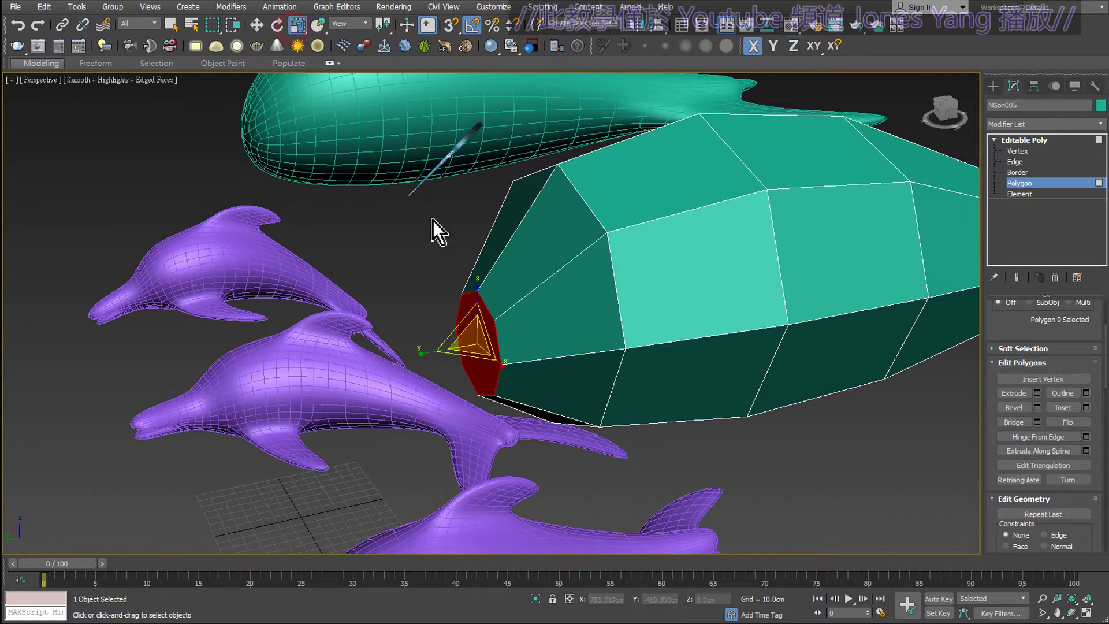
mouse_move(432, 220)
alt+middle_down()
mouse_move(487, 322)
mouse_move(682, 372)
alt+middle_up()
key(r)
scroll(471, 335, down, 3)
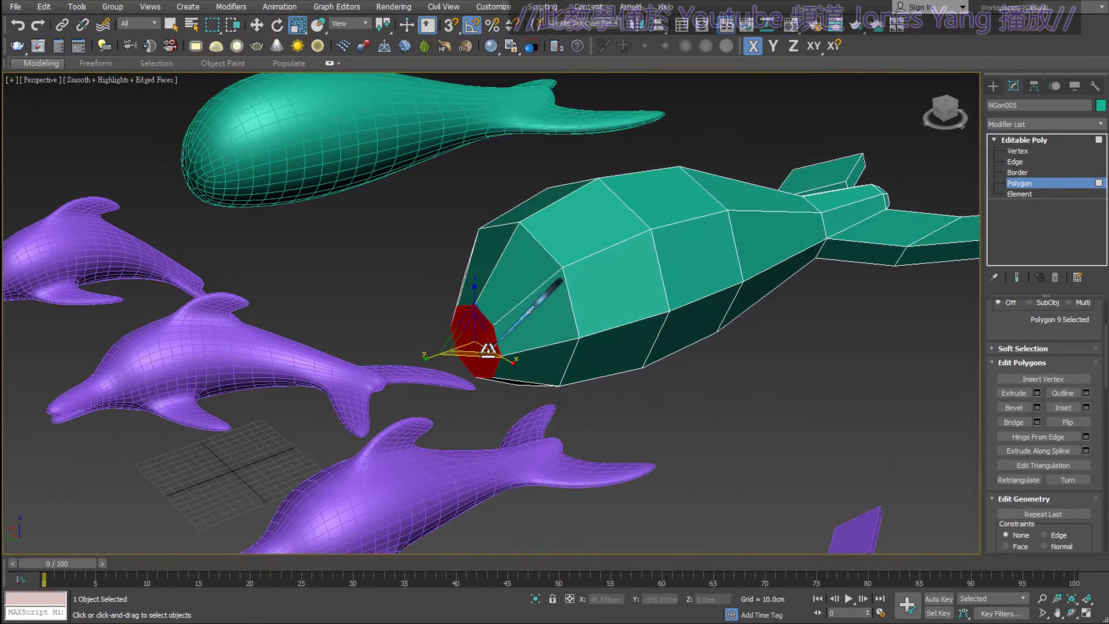
- Extrude the nose face outward into a snout tip, sketching and clearing red guide marks
click(1003, 396)
drag(490, 329, 453, 196)
middle_drag(193, 432, 257, 411)
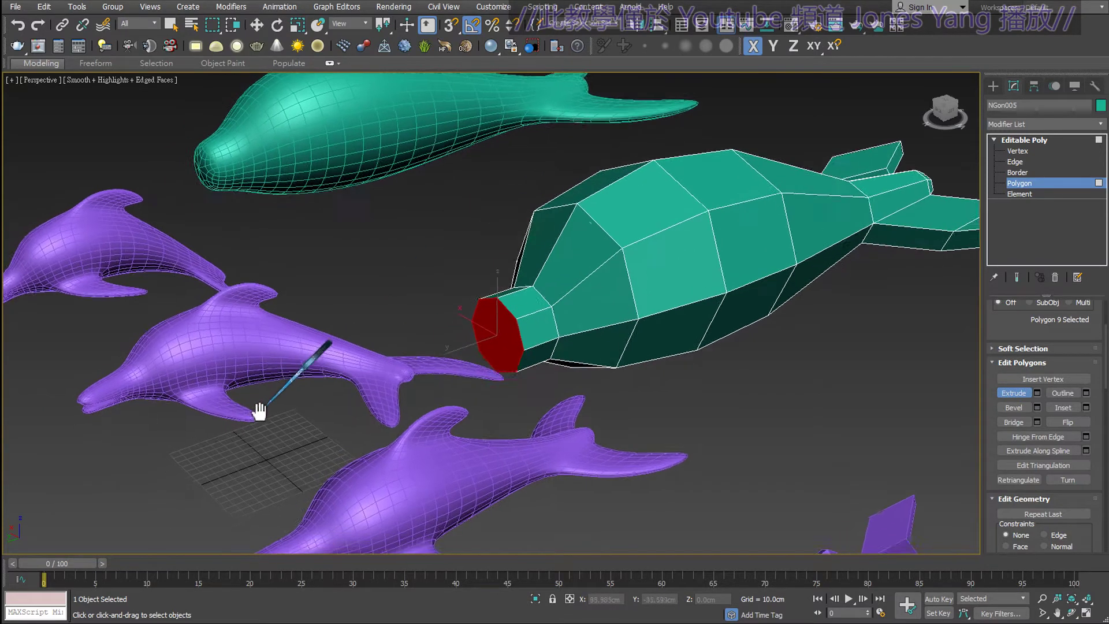
mouse_move(139, 362)
mouse_down()
mouse_move(134, 393)
mouse_move(143, 360)
mouse_up()
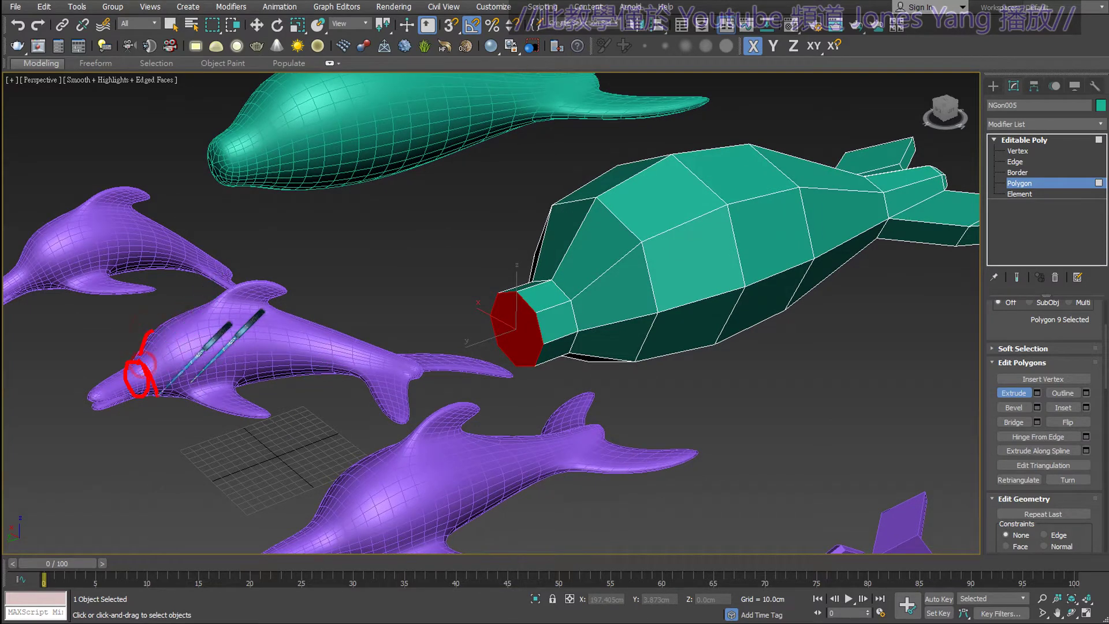
mouse_move(145, 348)
mouse_down()
mouse_move(131, 379)
mouse_move(89, 401)
mouse_move(134, 398)
mouse_up()
key(Escape)
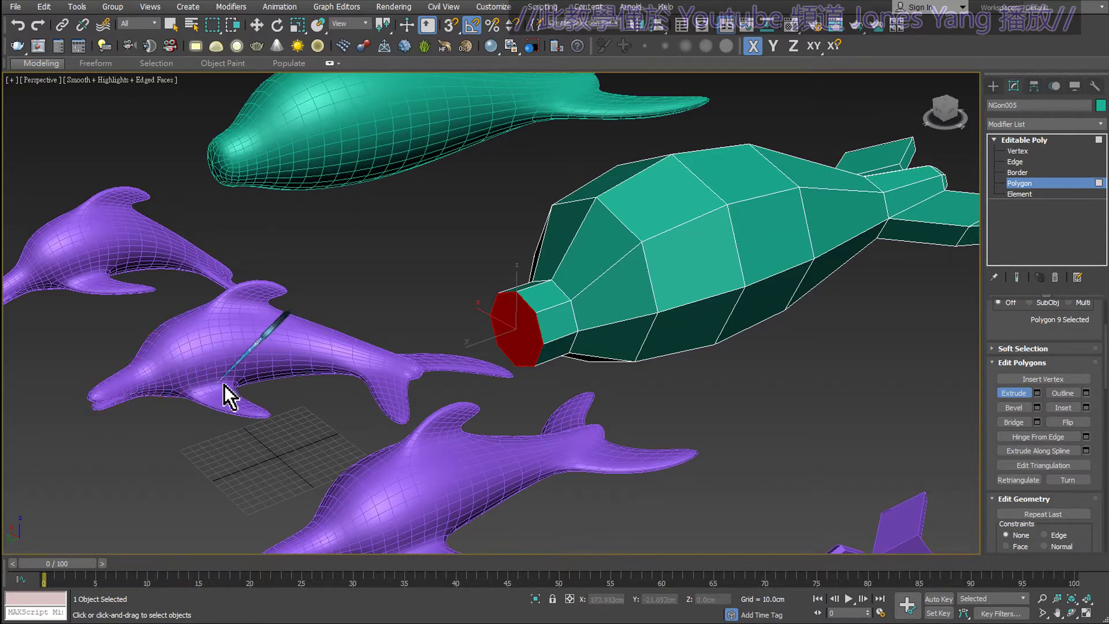
- Uniformly scale the snout tip face down to 84% and deselect it
mouse_move(227, 389)
alt+middle_down()
mouse_move(495, 347)
mouse_move(368, 123)
mouse_move(396, 203)
mouse_move(509, 306)
alt+middle_up()
click(300, 29)
drag(517, 326, 517, 338)
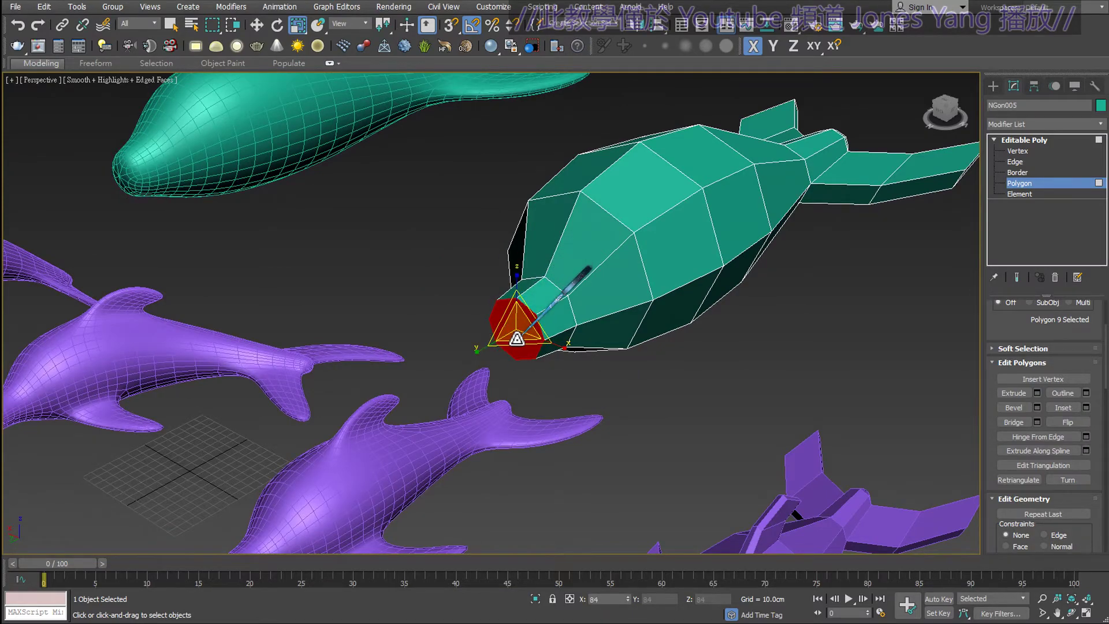
mouse_move(630, 384)
alt+middle_down()
mouse_move(638, 389)
mouse_move(614, 389)
mouse_move(651, 391)
mouse_move(641, 382)
alt+middle_up()
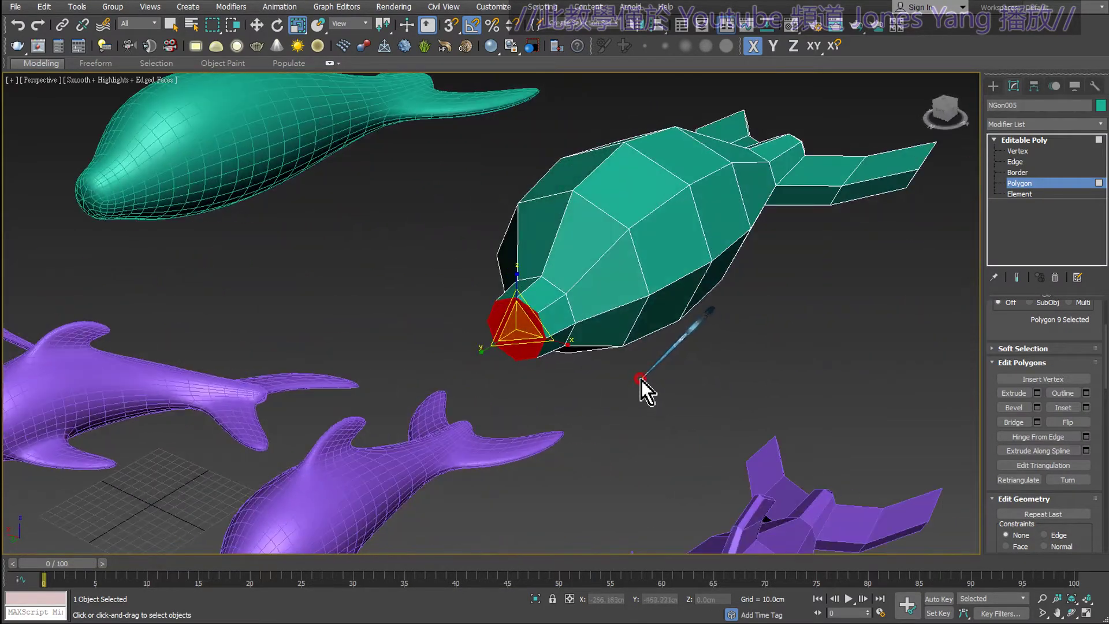
click(641, 381)
- Orbit around the finished snout, drawing and clearing red marks across it
scroll(503, 285, up, 3)
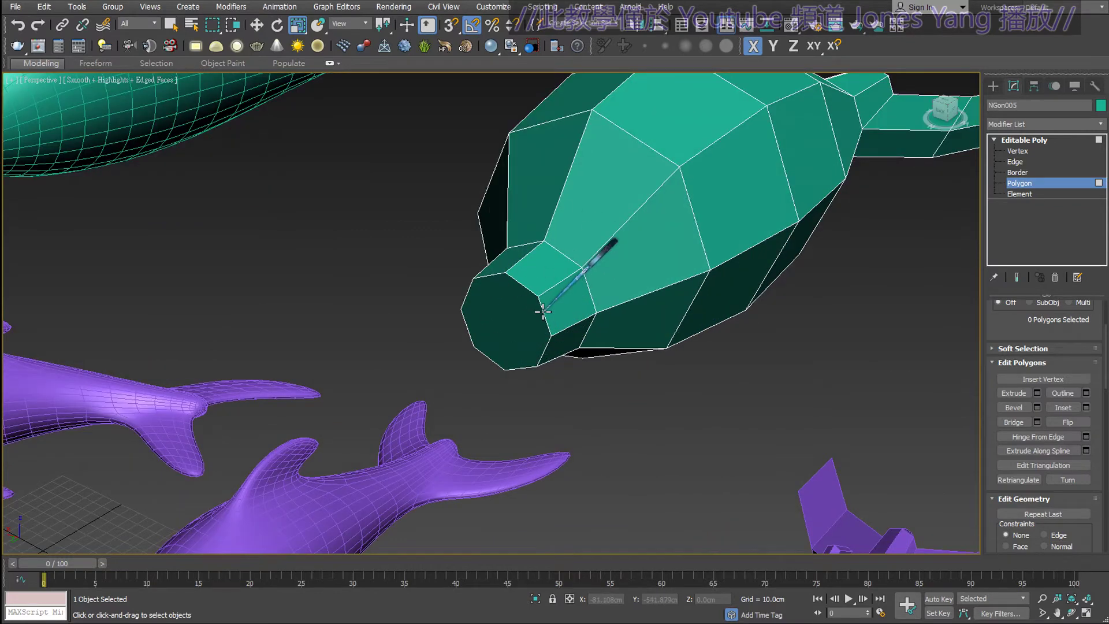
mouse_move(543, 312)
alt+middle_down()
mouse_move(555, 300)
mouse_move(545, 290)
mouse_move(525, 365)
alt+middle_up()
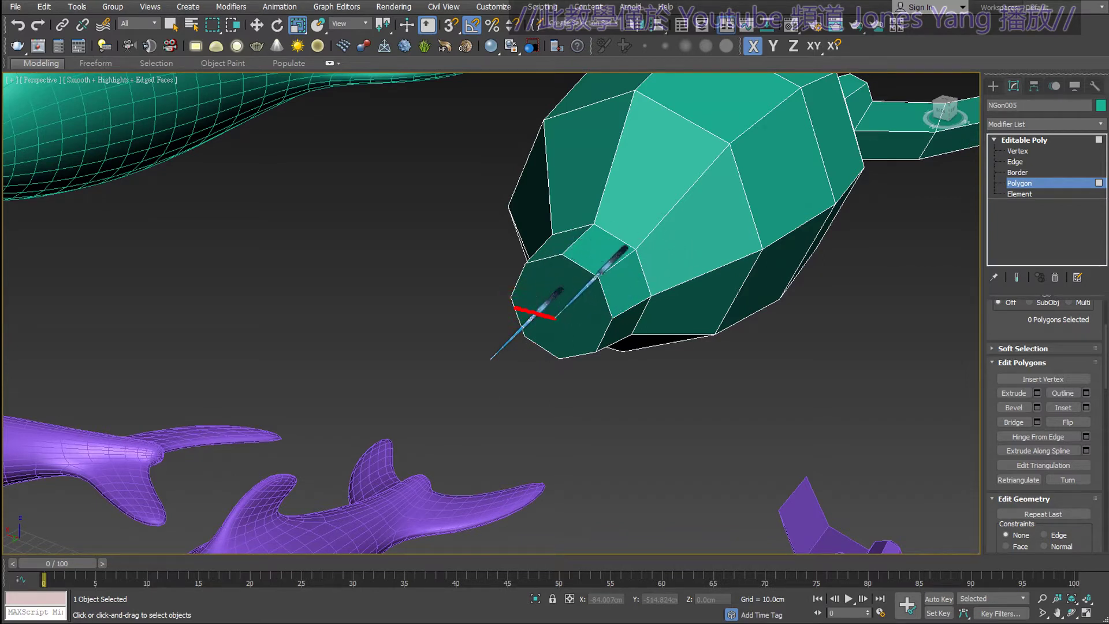
click(607, 328)
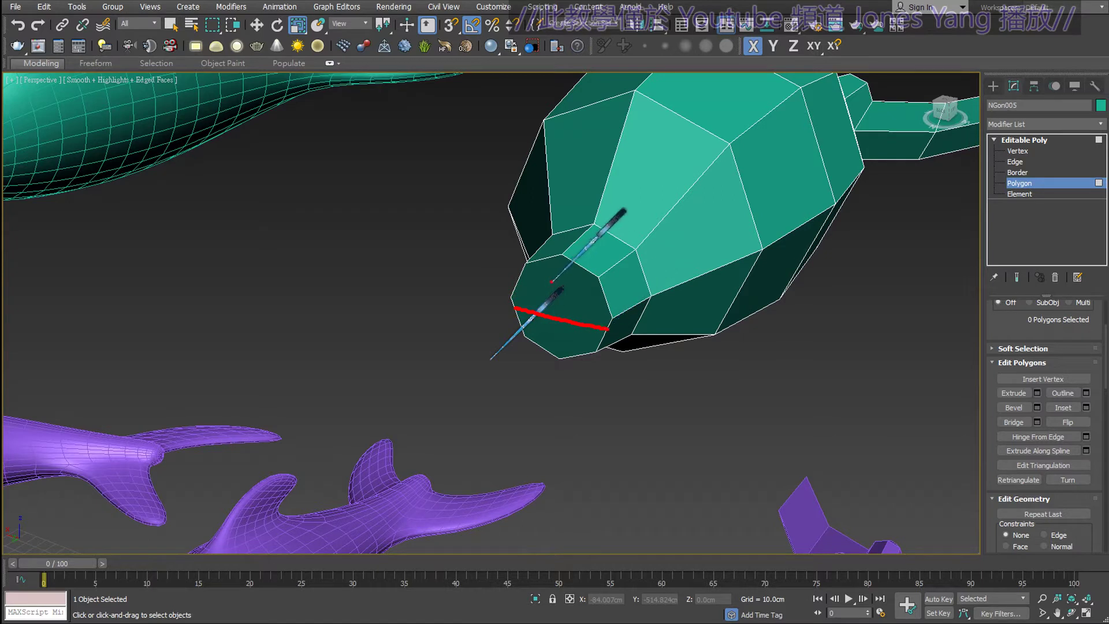
mouse_move(561, 280)
mouse_down()
mouse_move(579, 280)
mouse_move(587, 296)
mouse_up()
mouse_move(550, 338)
mouse_down()
mouse_move(577, 337)
mouse_move(562, 368)
mouse_up()
key(Escape)
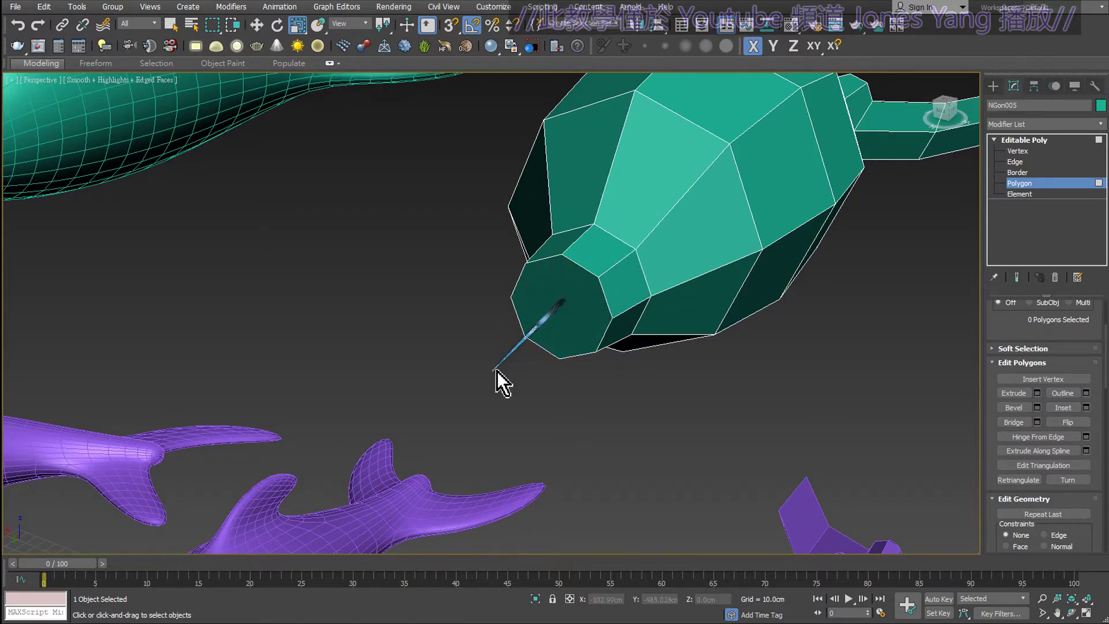
alt+middle_drag(638, 339, 637, 341)
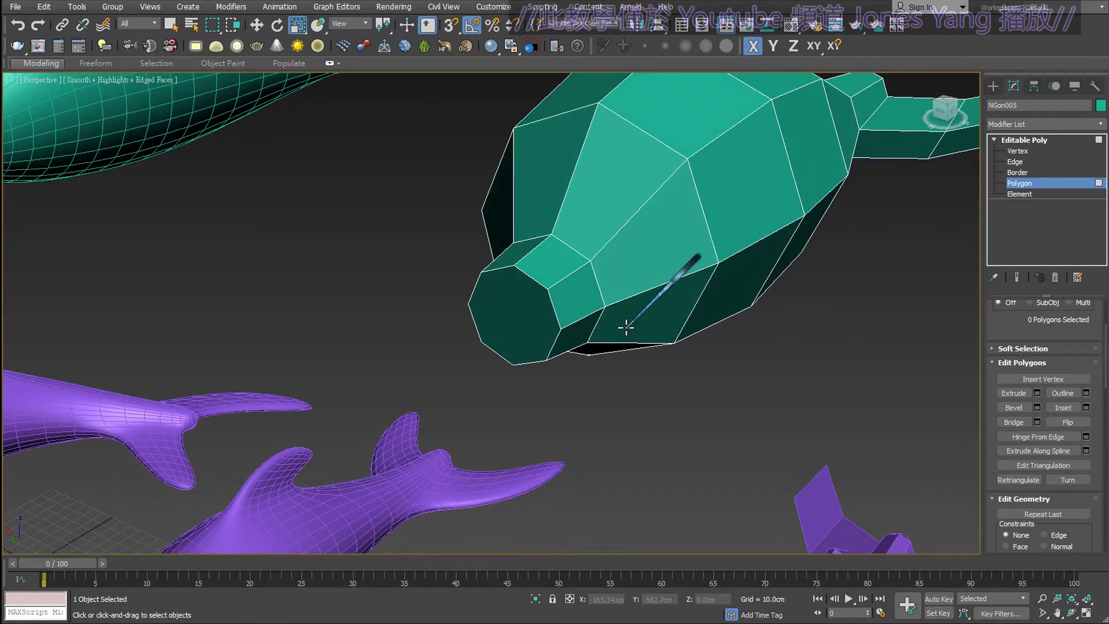
- Switch to Vertex sub-object level and frame the dolphin's head
click(1017, 152)
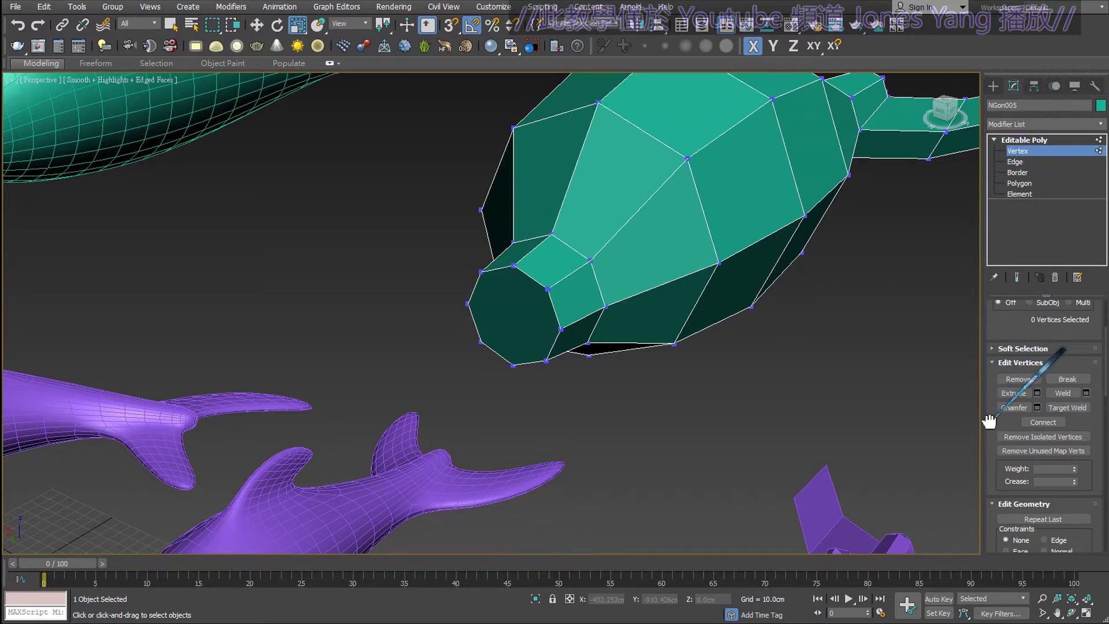
drag(995, 417, 997, 301)
scroll(995, 301, down, 2)
scroll(957, 424, down, 5)
scroll(924, 404, up, 3)
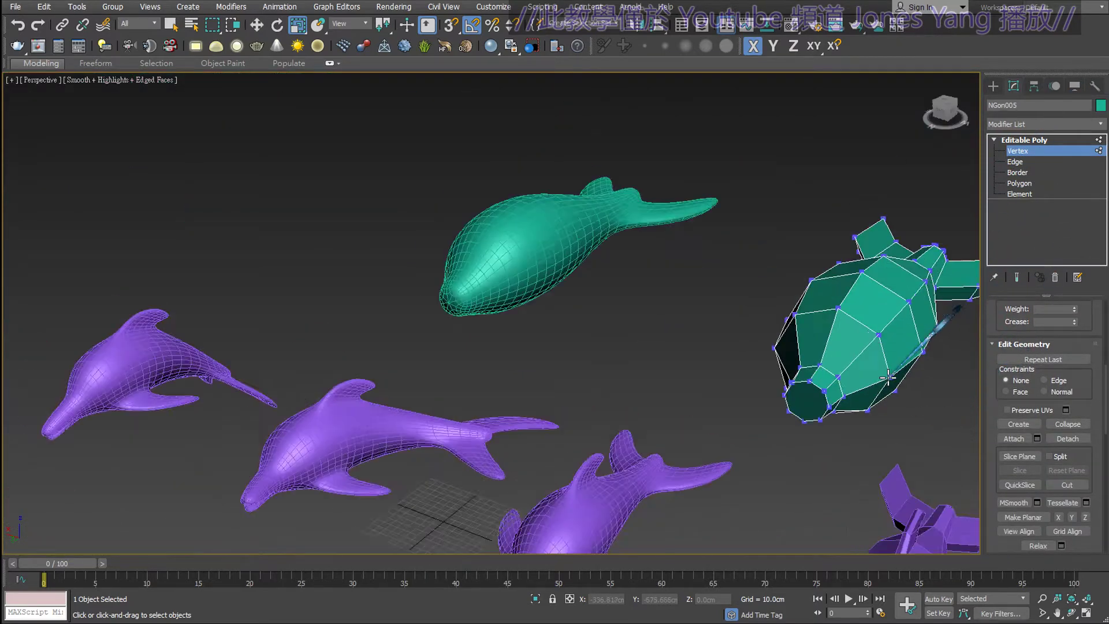
scroll(888, 376, up, 3)
alt+middle_drag(921, 397, 936, 447)
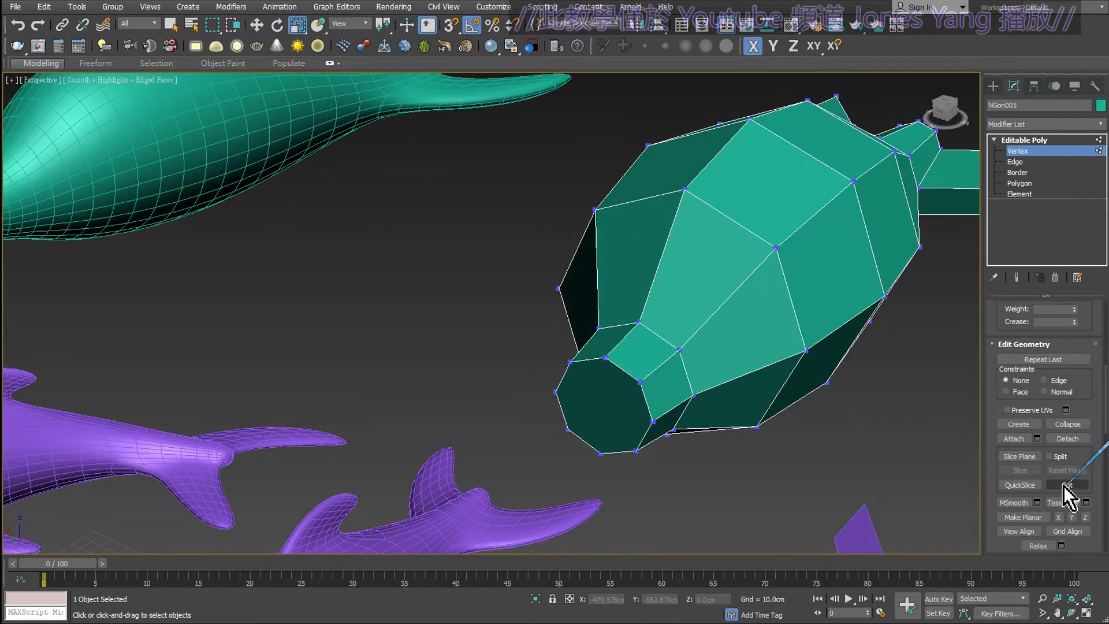
- Cut a new edge across the octagonal front face, from its left edge to its lower edge
right_click(917, 424)
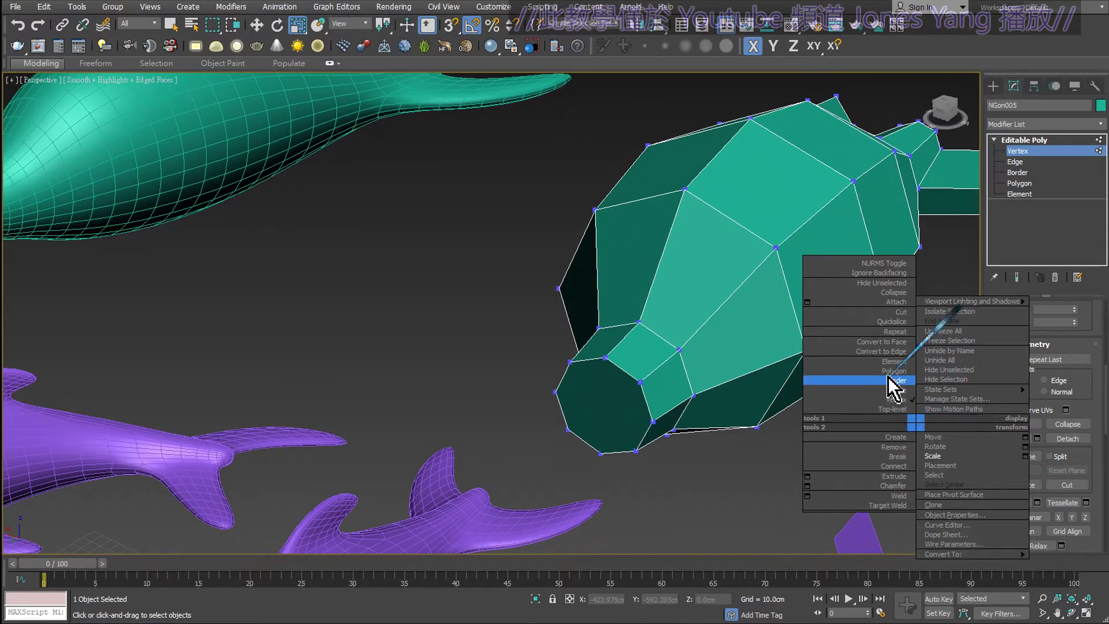
click(895, 312)
scroll(618, 417, up, 3)
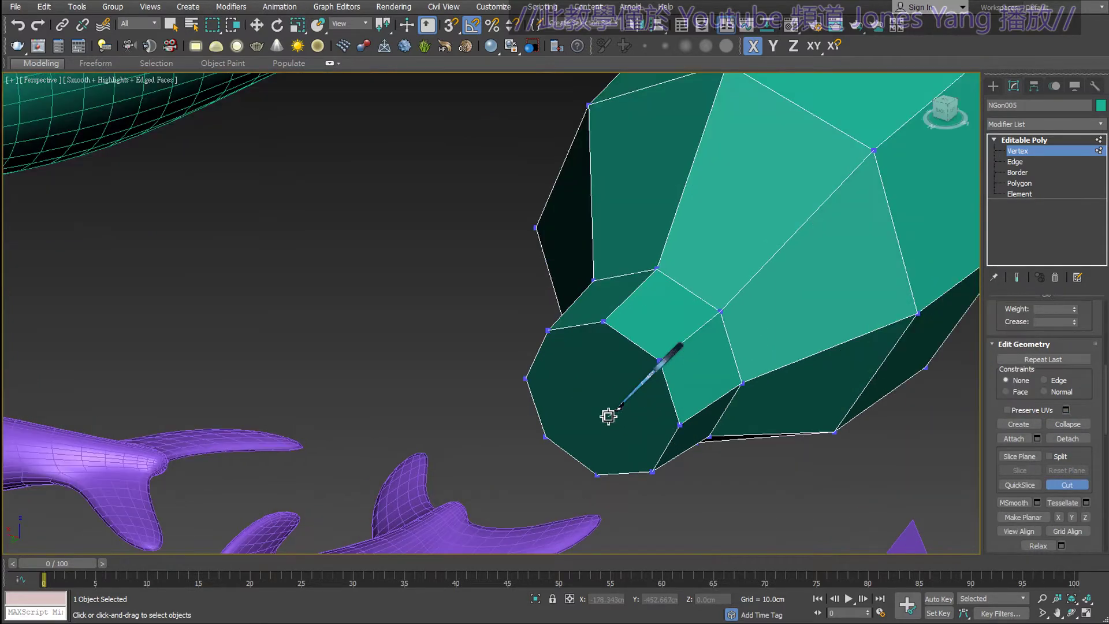
scroll(608, 416, up, 2)
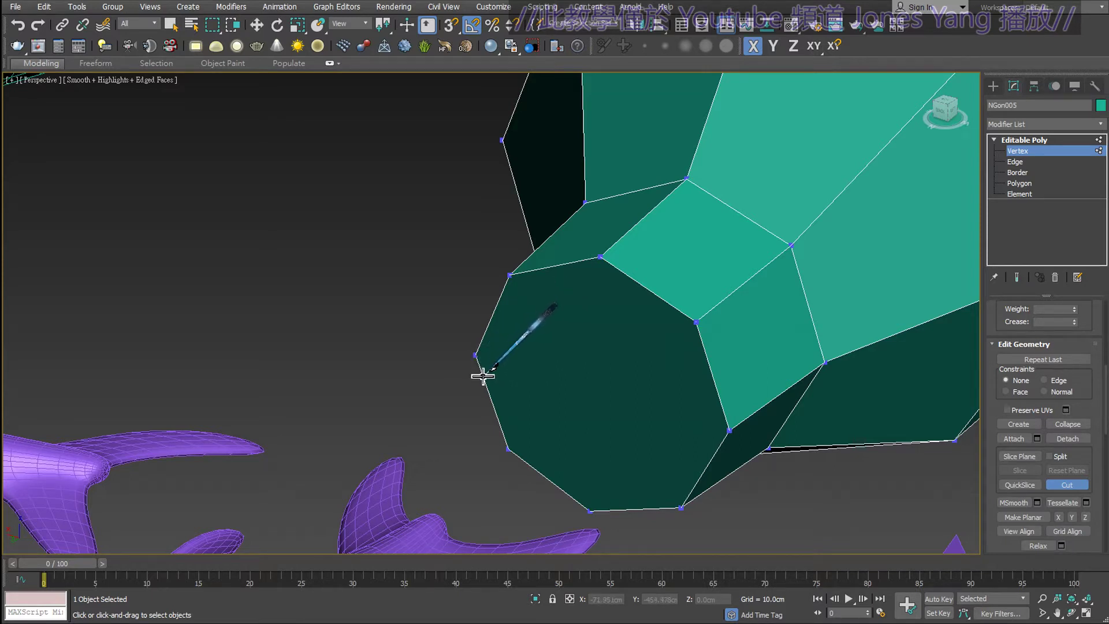
click(483, 376)
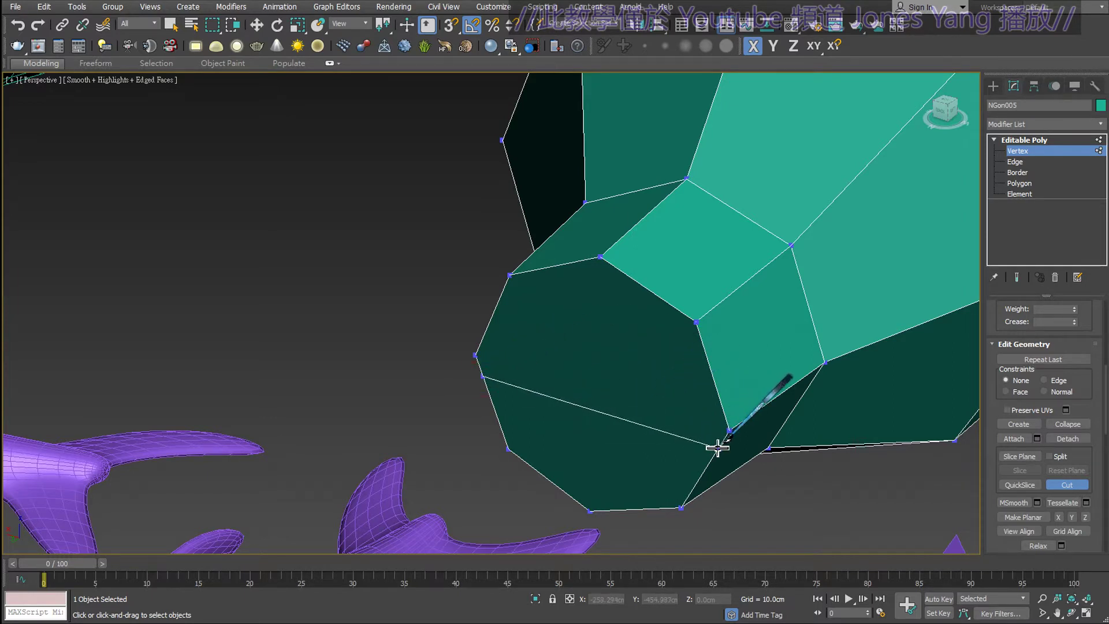
click(718, 447)
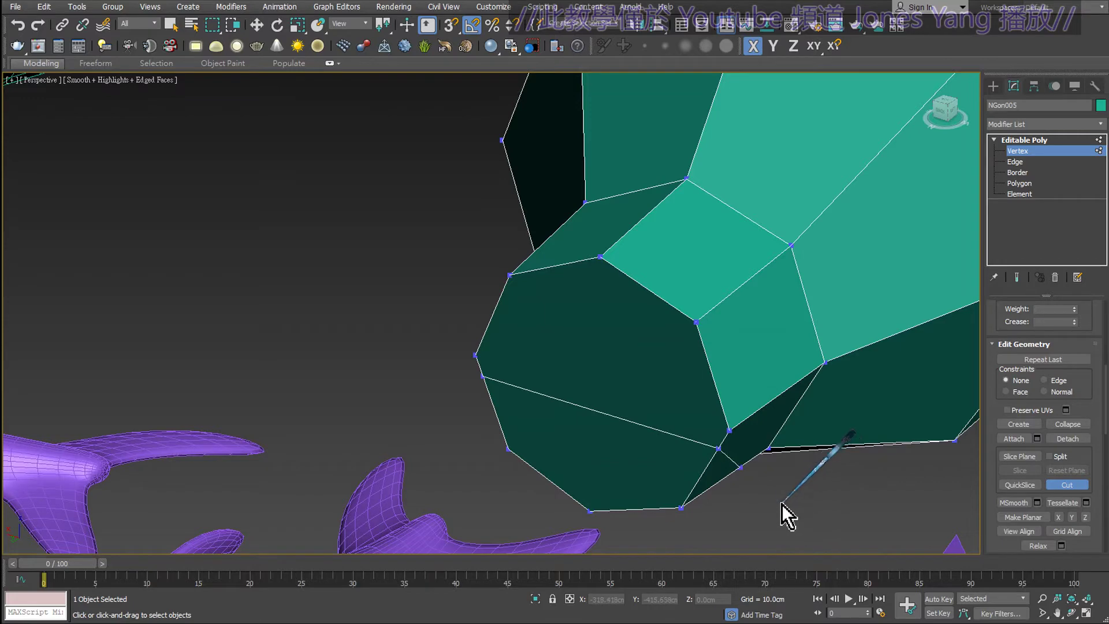
right_click(781, 504)
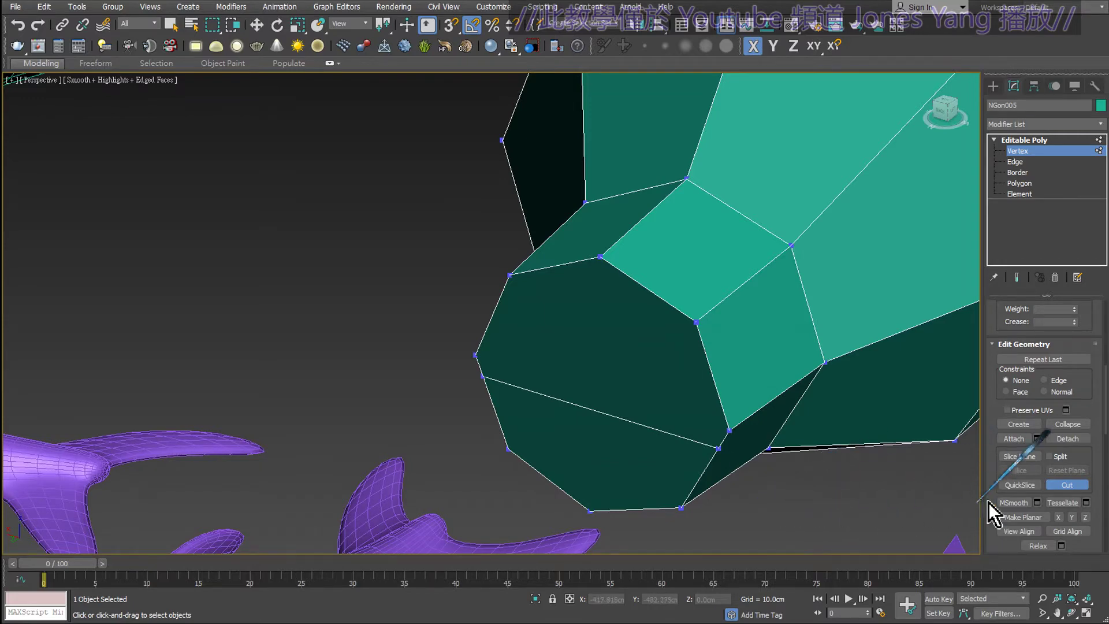
mouse_move(844, 491)
alt+middle_down()
mouse_move(792, 476)
mouse_move(758, 429)
mouse_move(761, 411)
mouse_move(812, 379)
alt+middle_up()
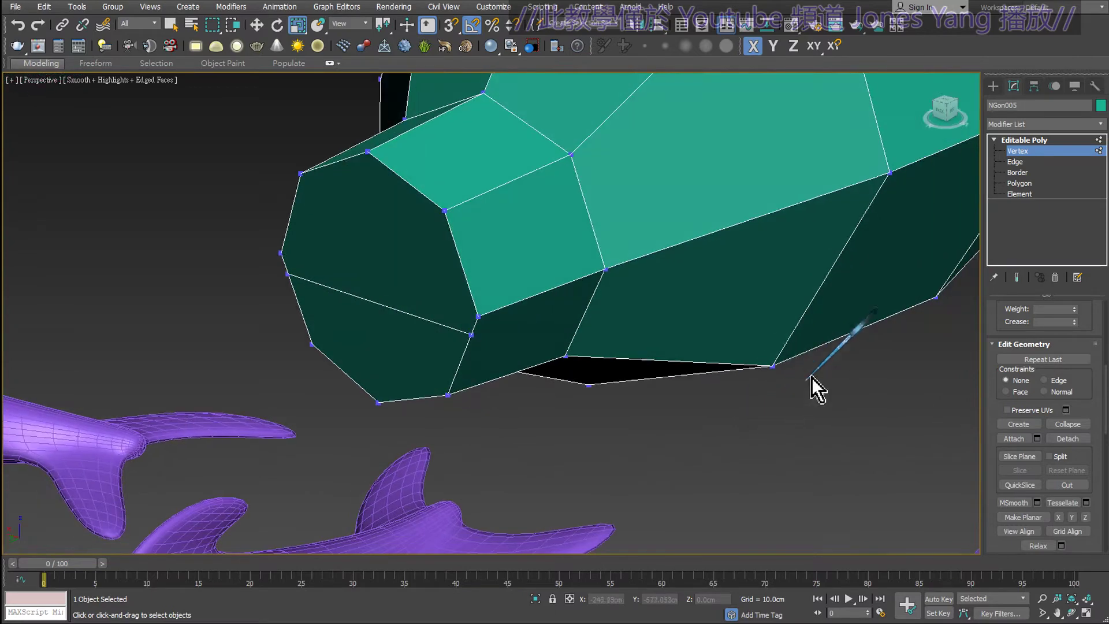
- Select the front end-cap polygon and extrude it outward into a snout
click(1019, 183)
click(456, 248)
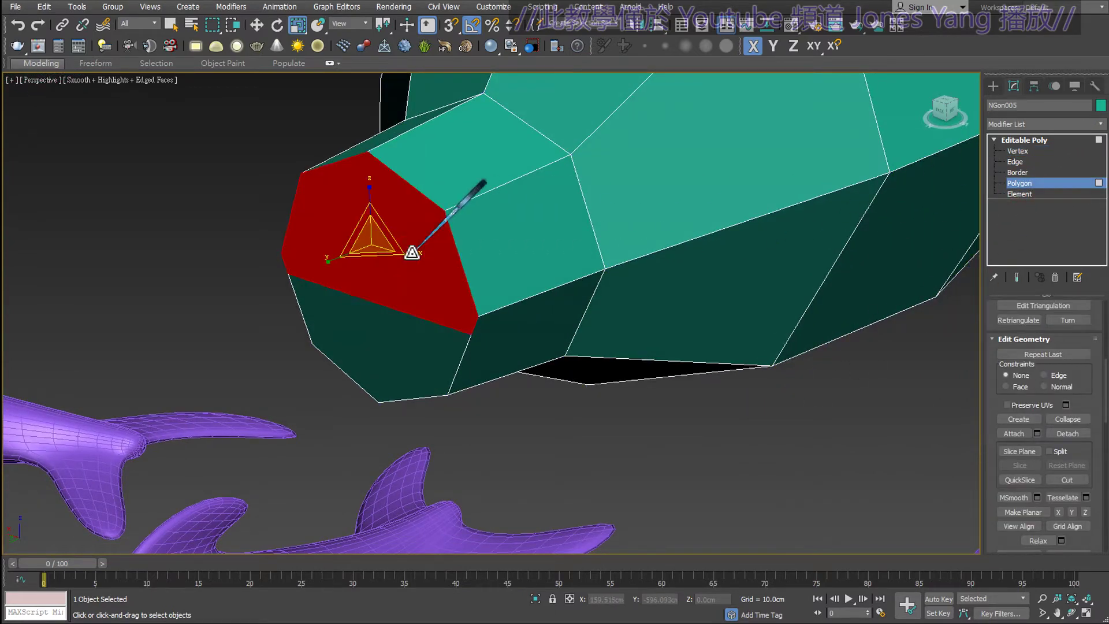
scroll(427, 257, down, 3)
scroll(427, 257, down, 3)
scroll(519, 277, up, 3)
middle_drag(560, 306, 760, 388)
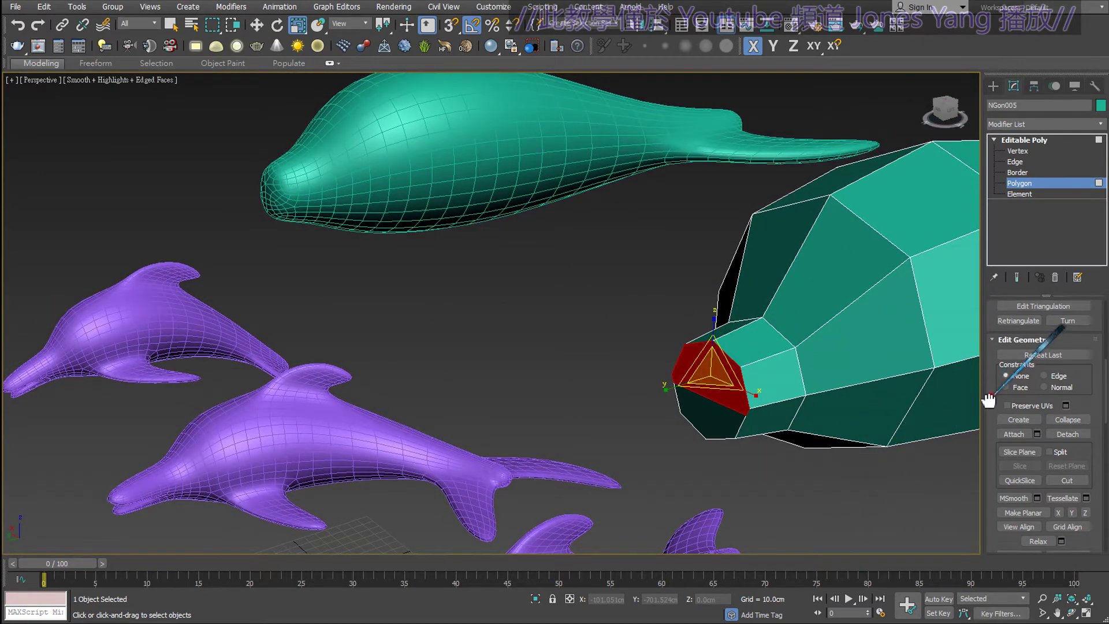
drag(991, 353, 991, 491)
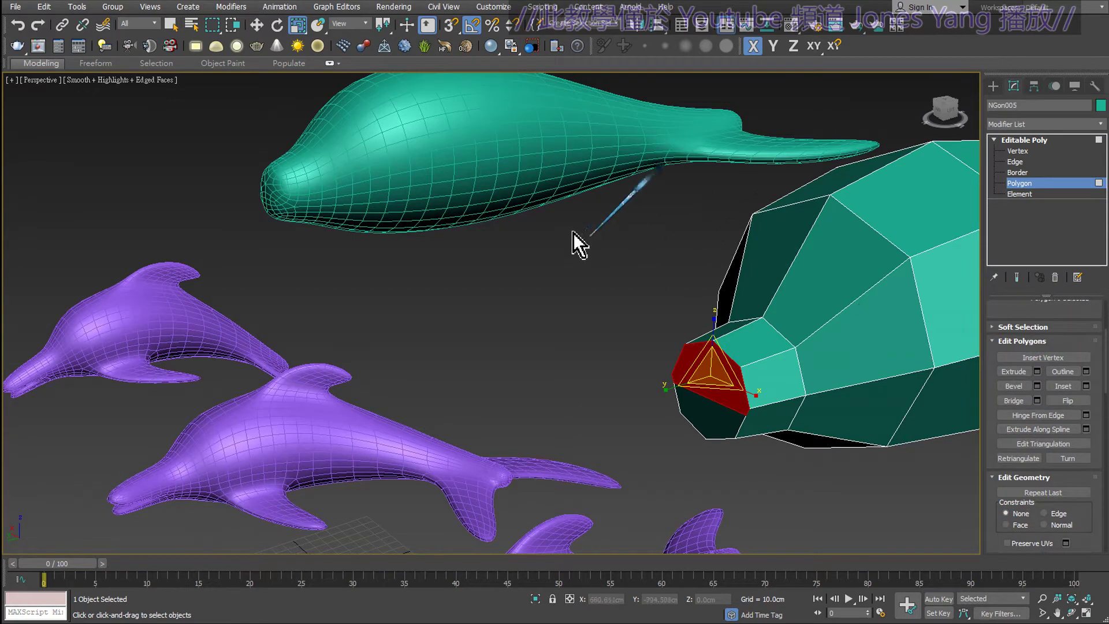
click(1005, 374)
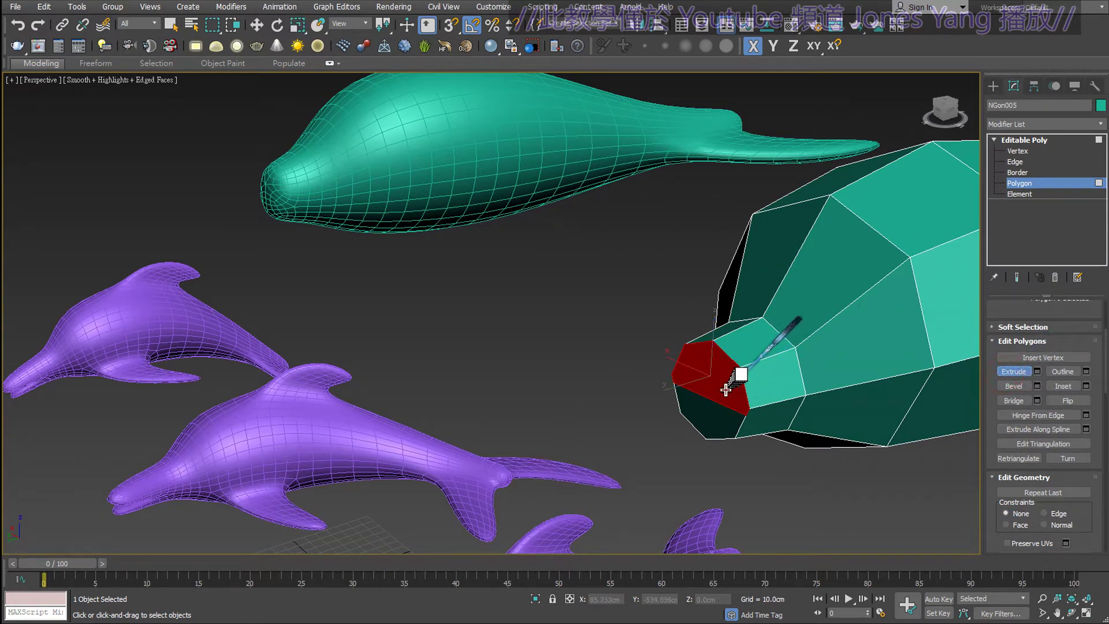
drag(735, 376, 707, 238)
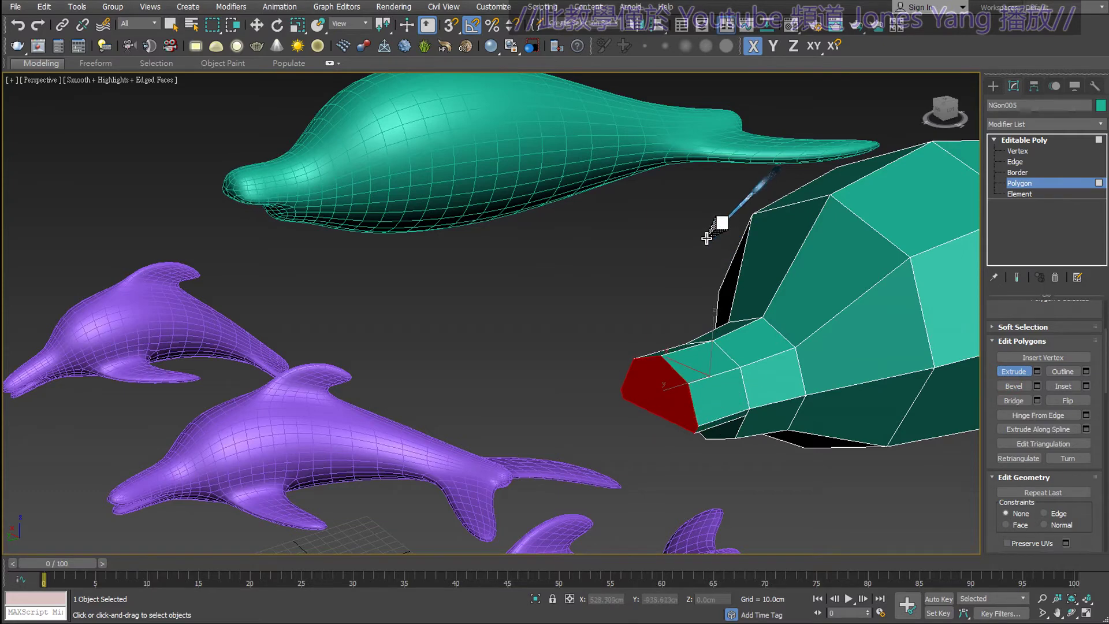
right_click(686, 273)
- Move the snout's end face forward and adjust its height to lengthen the snout
click(257, 25)
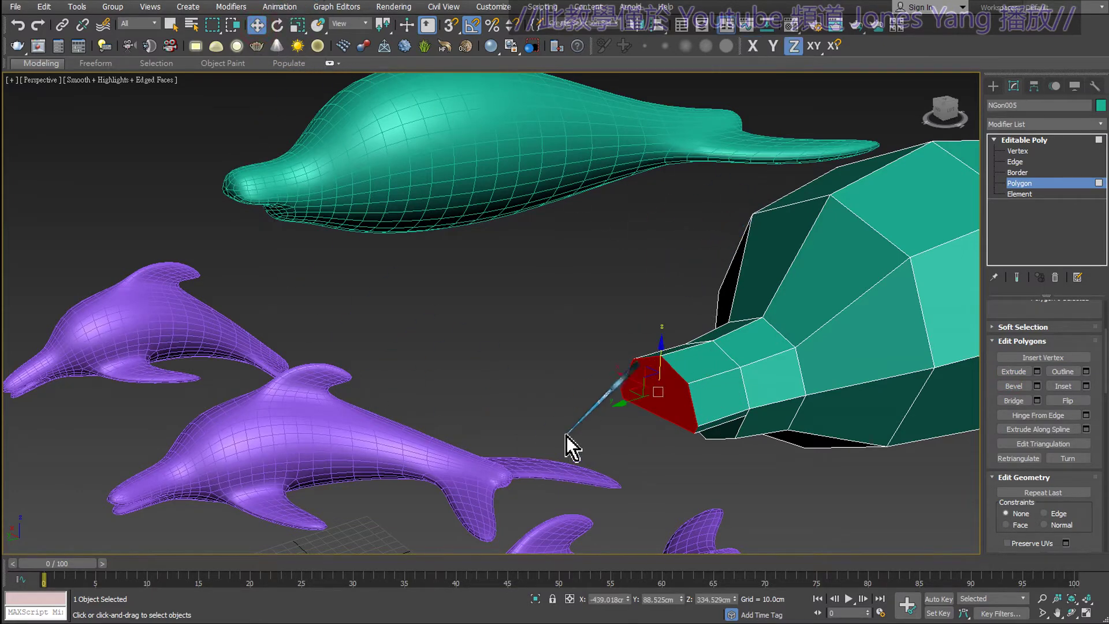
alt+middle_drag(566, 436, 596, 417)
drag(627, 401, 570, 413)
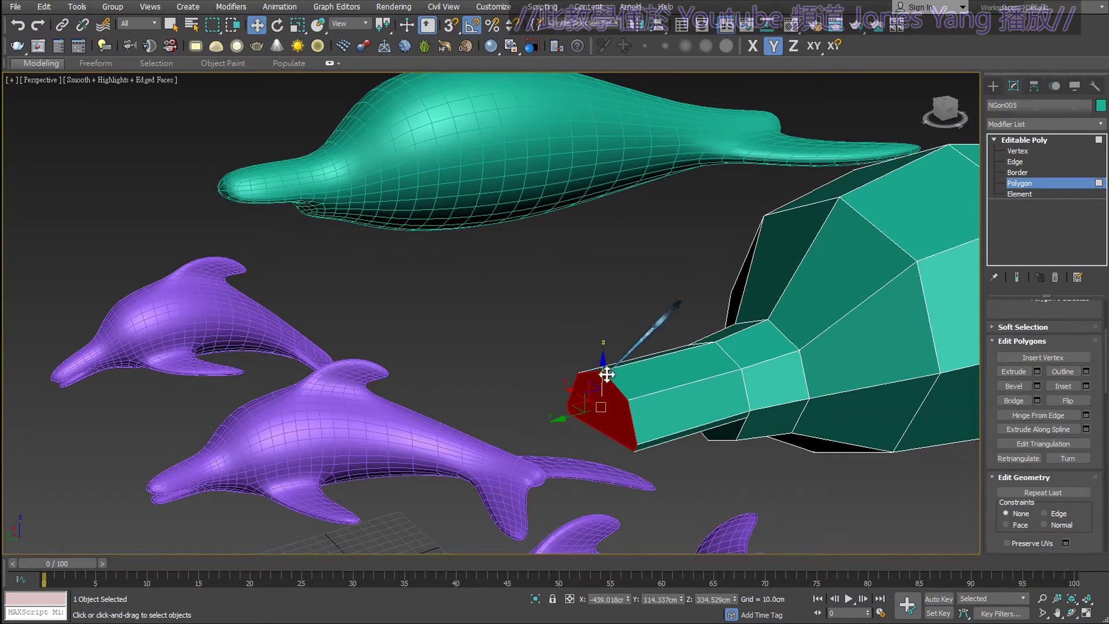
mouse_move(603, 376)
mouse_down()
mouse_move(601, 346)
mouse_move(603, 364)
mouse_up()
mouse_move(604, 364)
alt+middle_down()
mouse_move(648, 370)
mouse_move(742, 442)
alt+middle_up()
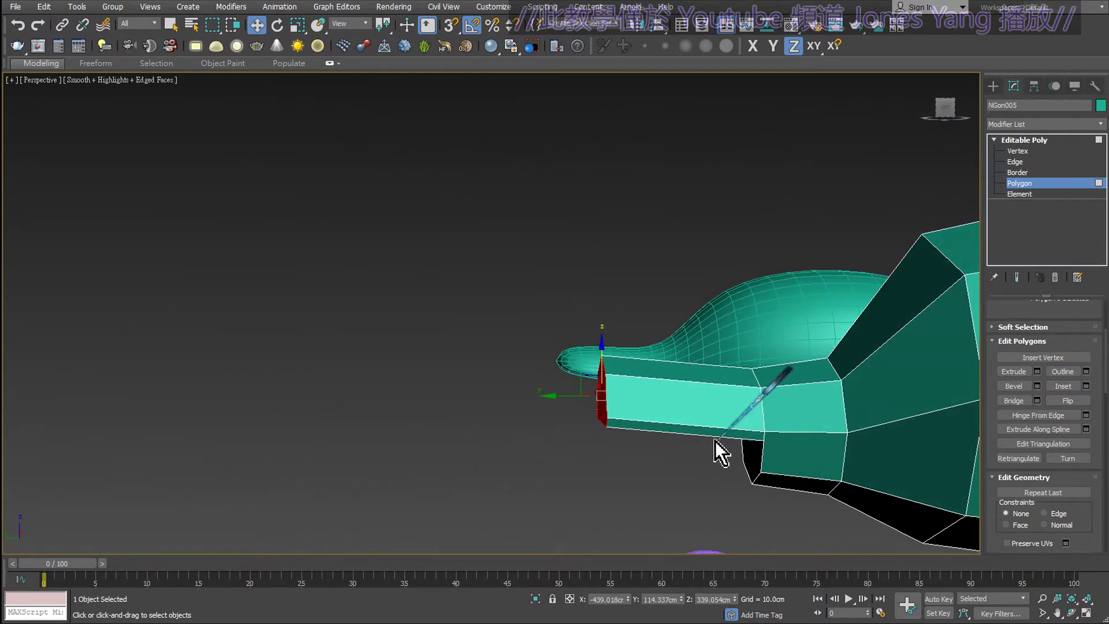
alt+middle_drag(649, 449, 647, 330)
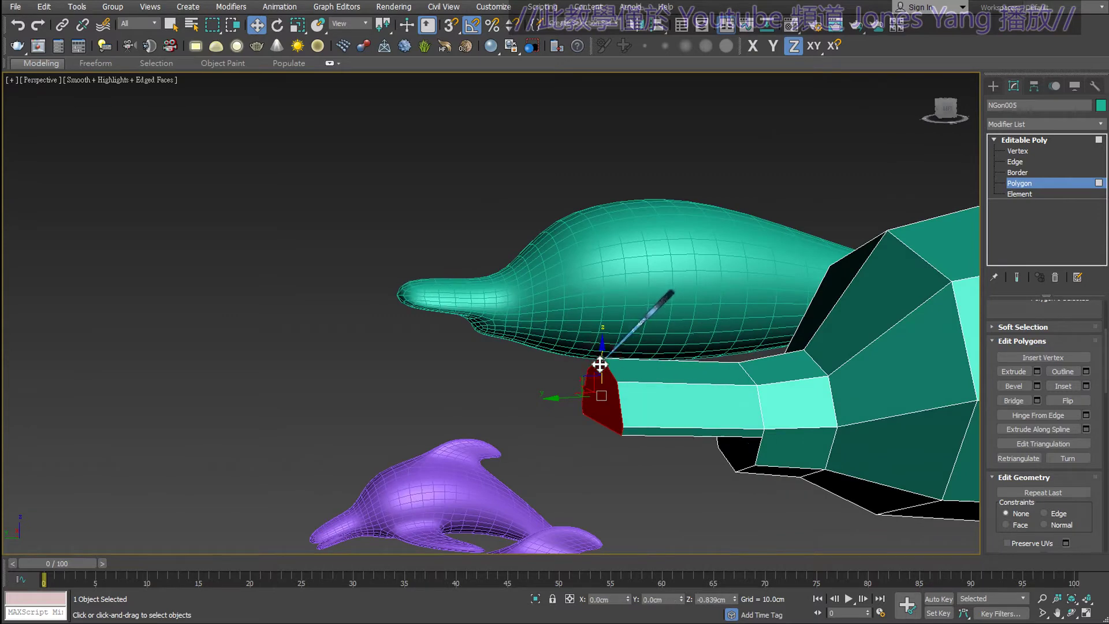
scroll(598, 364, up, 2)
alt+middle_drag(642, 394, 483, 234)
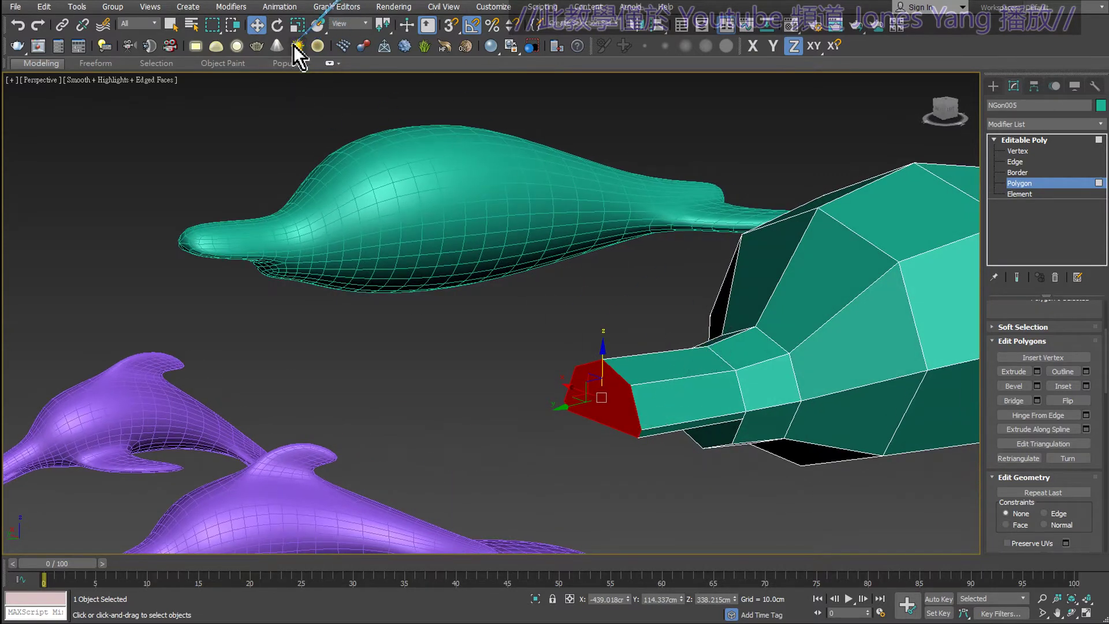
- Scale the snout's end face smaller to taper it, checking the shape from several angles
click(298, 25)
drag(602, 399, 608, 400)
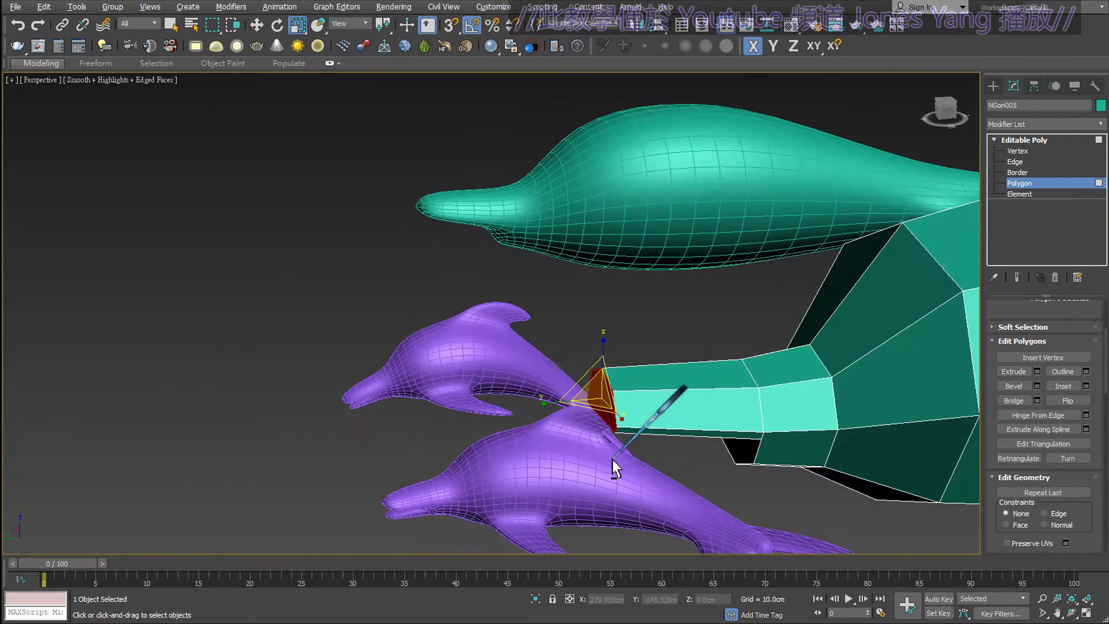
alt+middle_drag(601, 408, 614, 462)
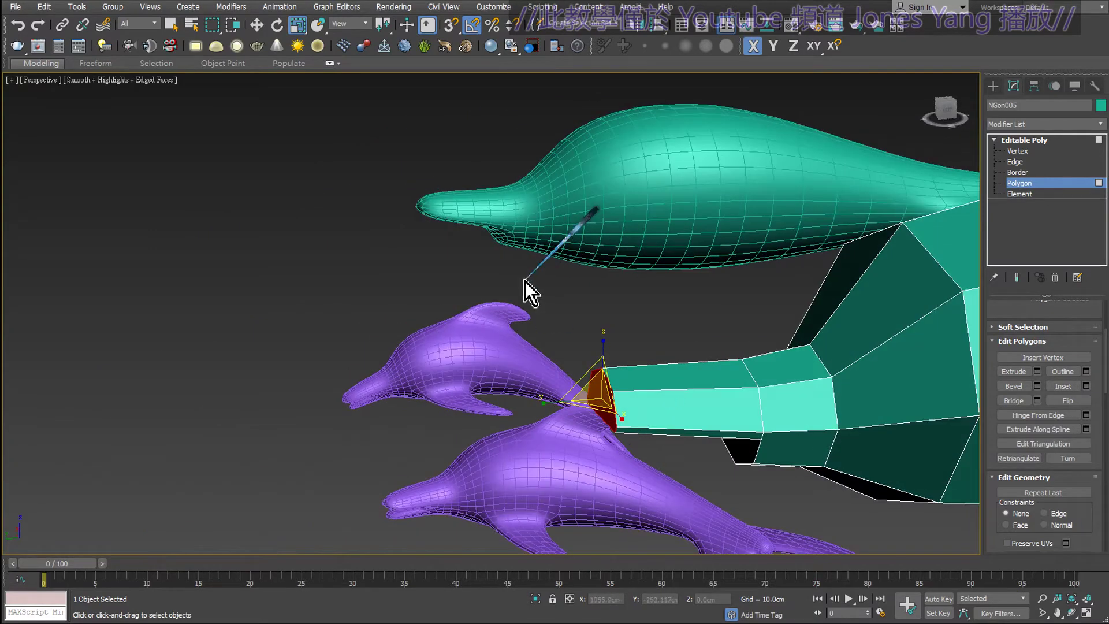
alt+middle_drag(525, 281, 318, 249)
key(w)
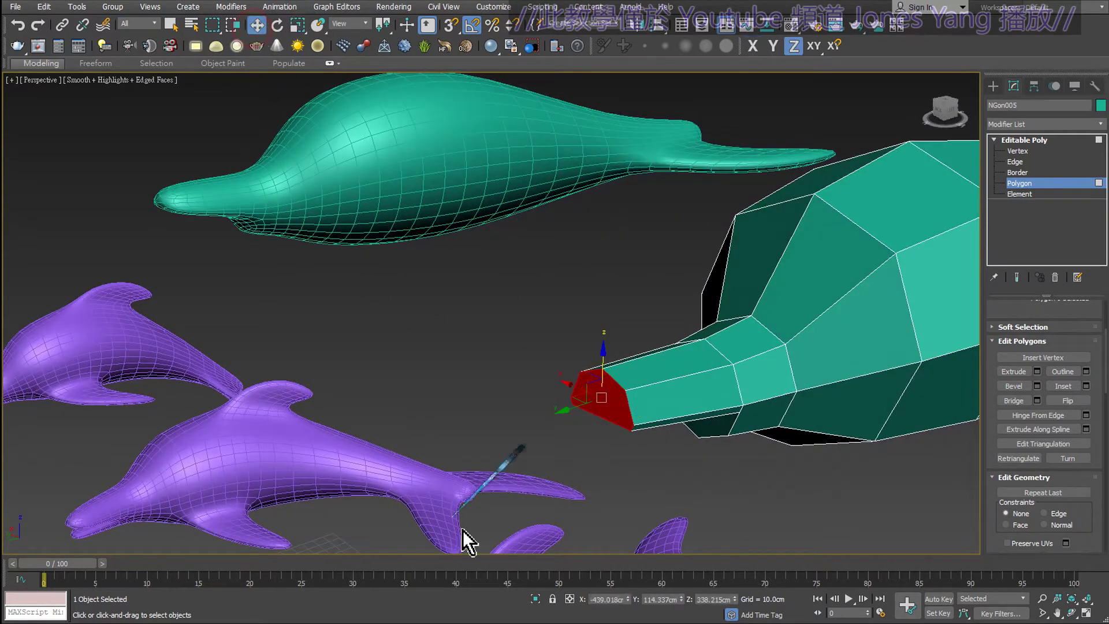
alt+middle_drag(553, 413, 655, 477)
- Select the face beneath the snout and extrude it out into a jaw
click(710, 456)
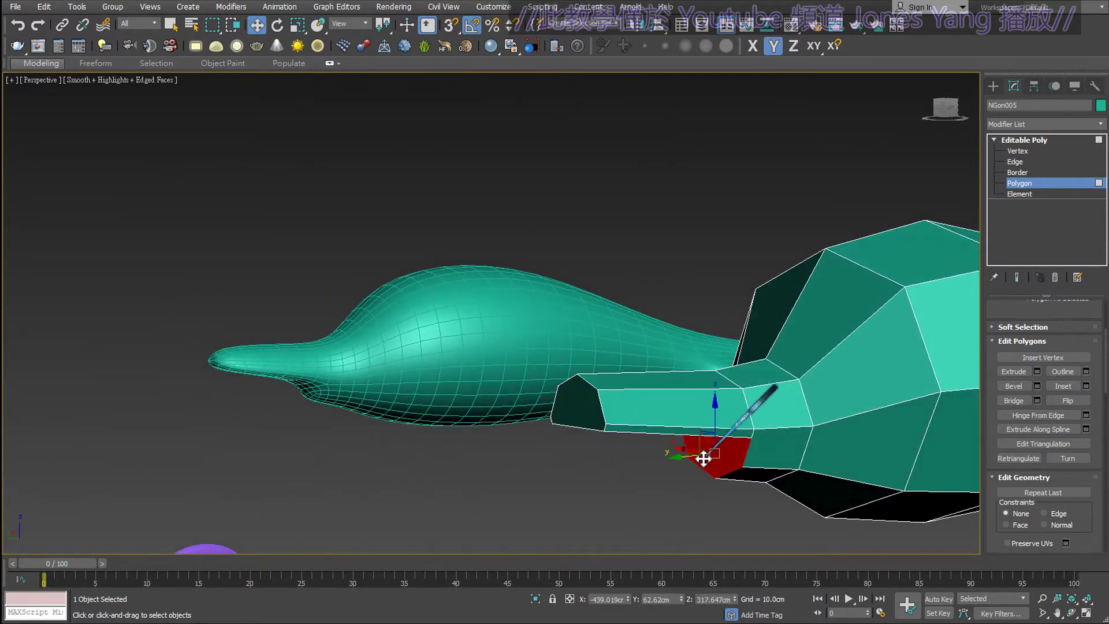
click(1014, 372)
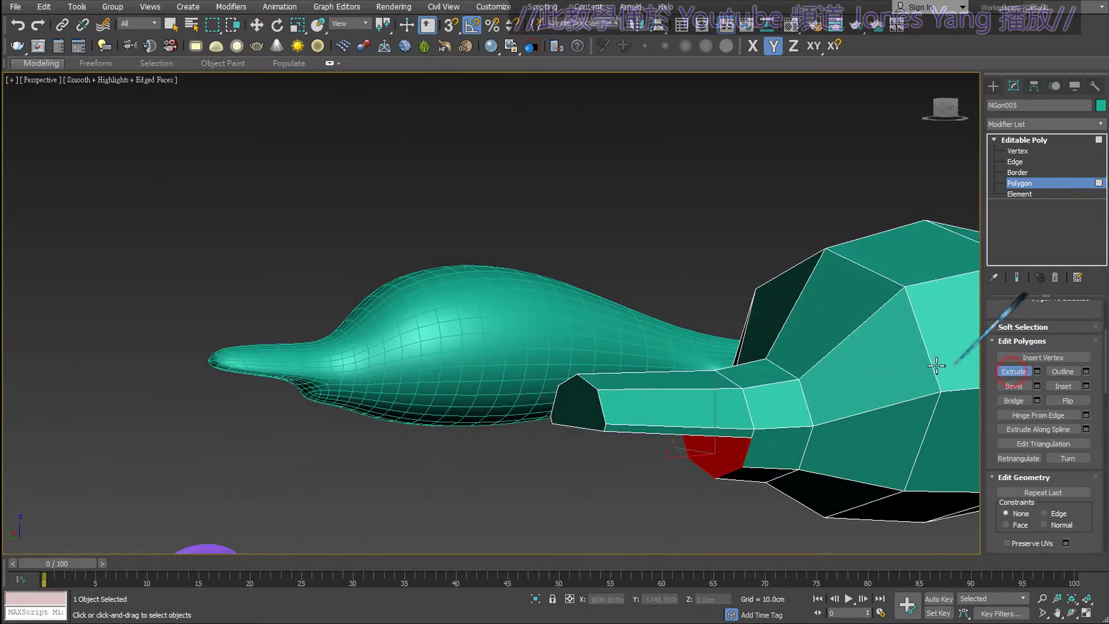
alt+middle_drag(714, 461, 717, 456)
drag(723, 450, 703, 276)
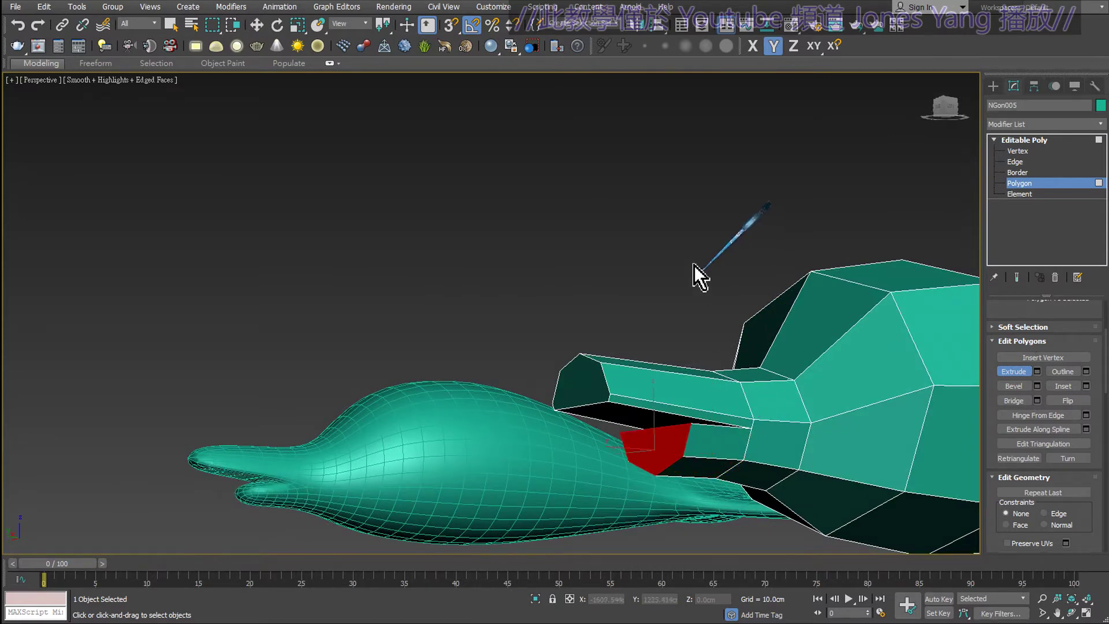
- Move the jaw face forward, lift it slightly and fine-tune its length
click(257, 25)
alt+middle_drag(528, 255, 556, 298)
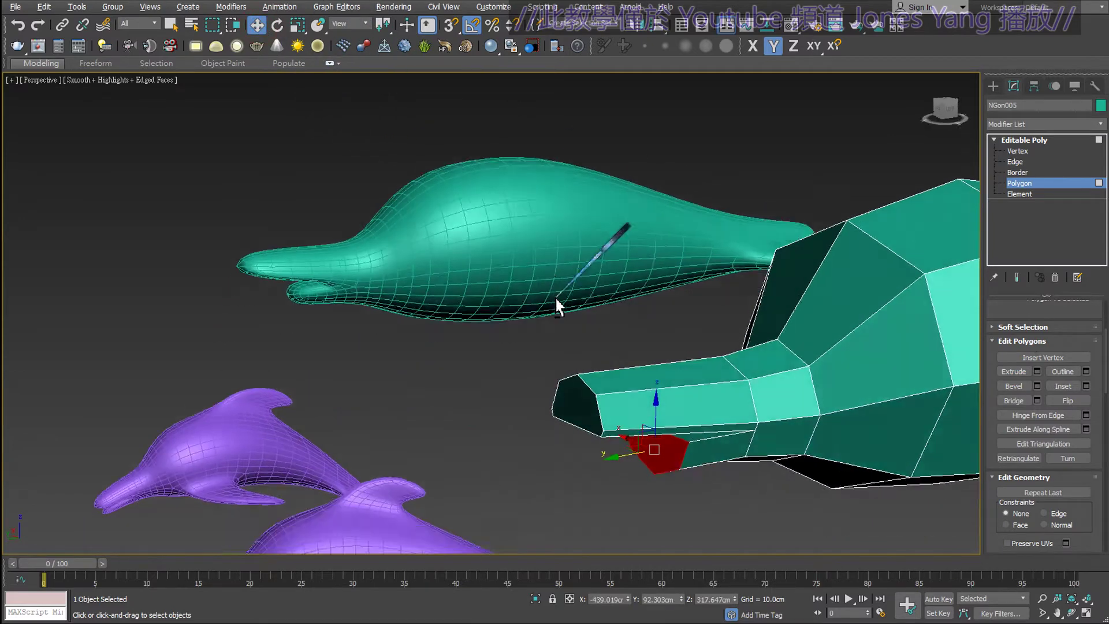
alt+middle_drag(622, 460, 599, 460)
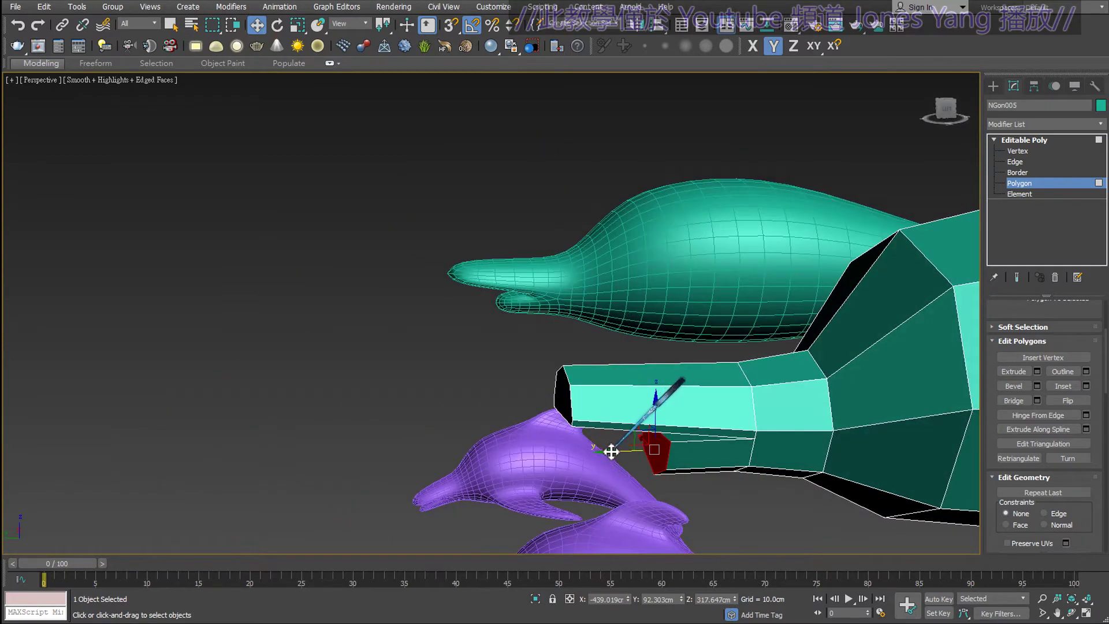
mouse_move(612, 448)
mouse_down()
mouse_move(551, 443)
mouse_move(511, 358)
mouse_up()
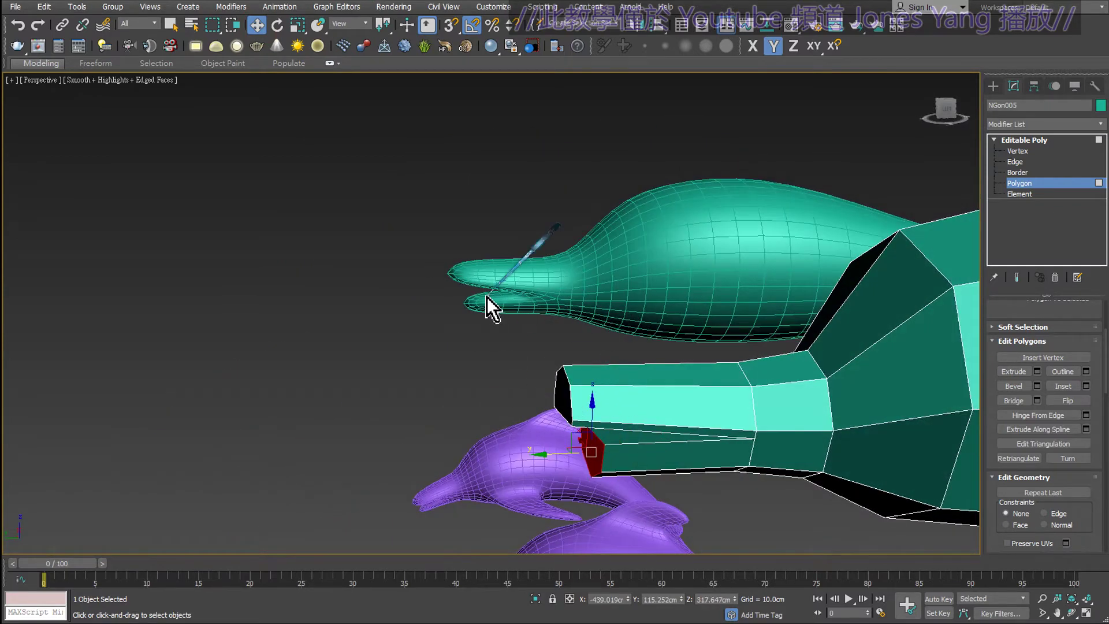
alt+middle_drag(522, 324, 559, 470)
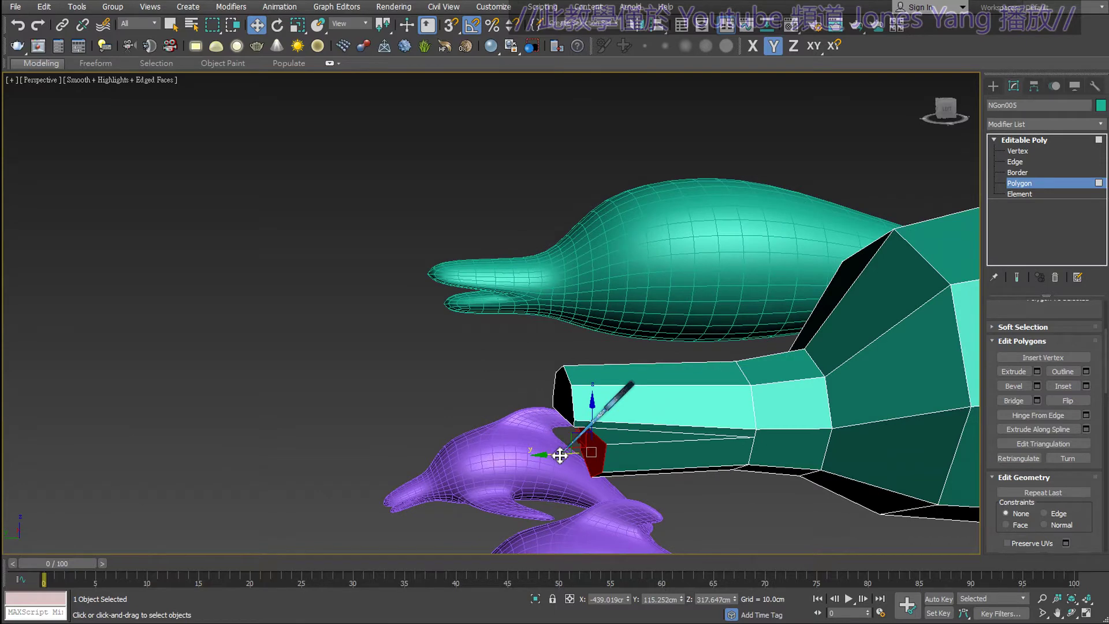
drag(560, 455, 520, 453)
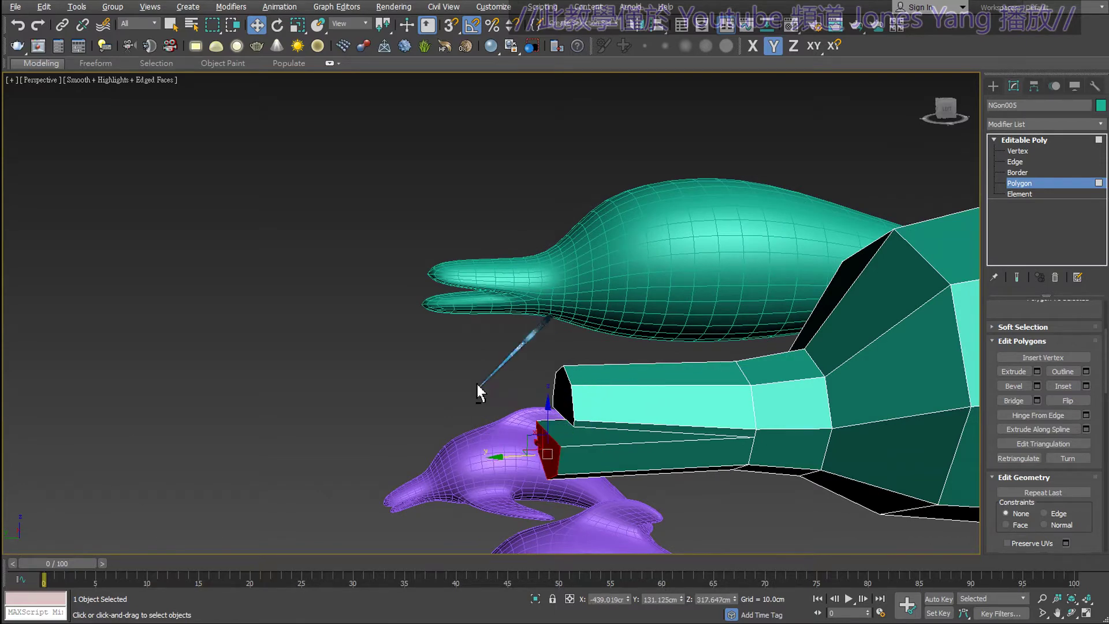
mouse_move(478, 388)
alt+middle_down()
mouse_move(484, 243)
mouse_move(549, 372)
alt+middle_up()
drag(550, 371, 540, 403)
alt+middle_drag(539, 403, 527, 483)
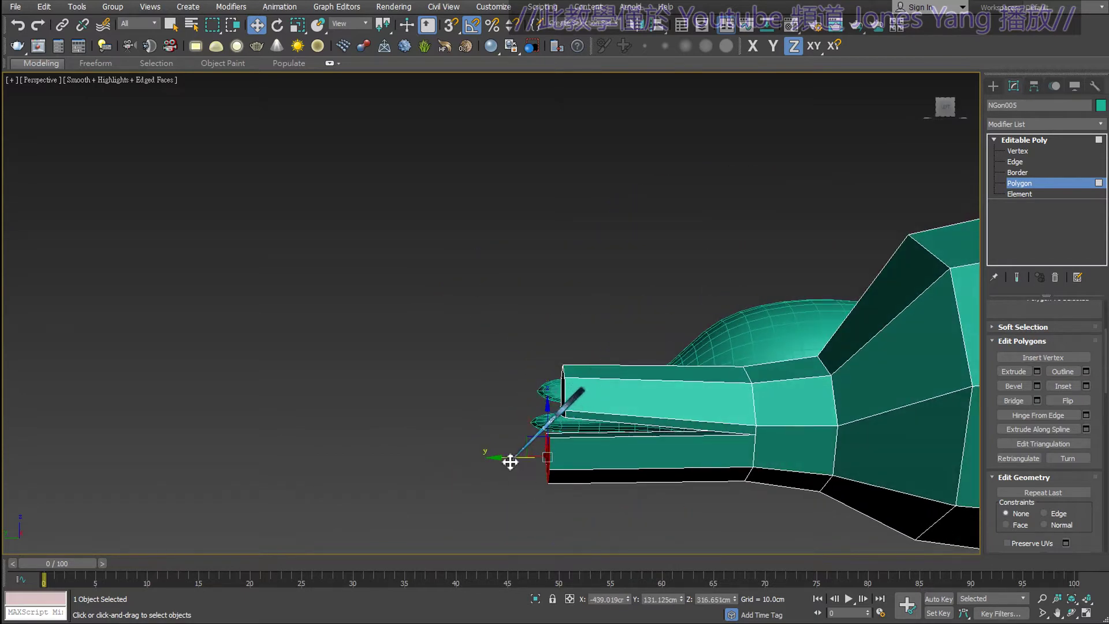
drag(513, 458, 542, 460)
mouse_move(542, 460)
alt+middle_down()
mouse_move(635, 484)
mouse_move(588, 444)
alt+middle_up()
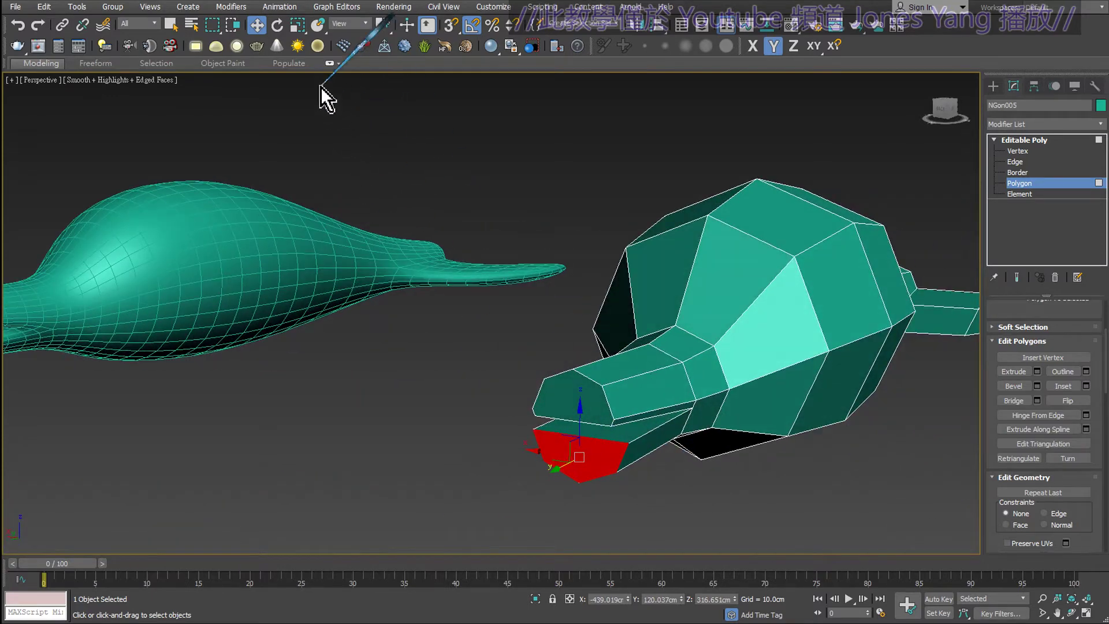
- Scale the jaw face down to taper it, then raise it slightly
click(297, 26)
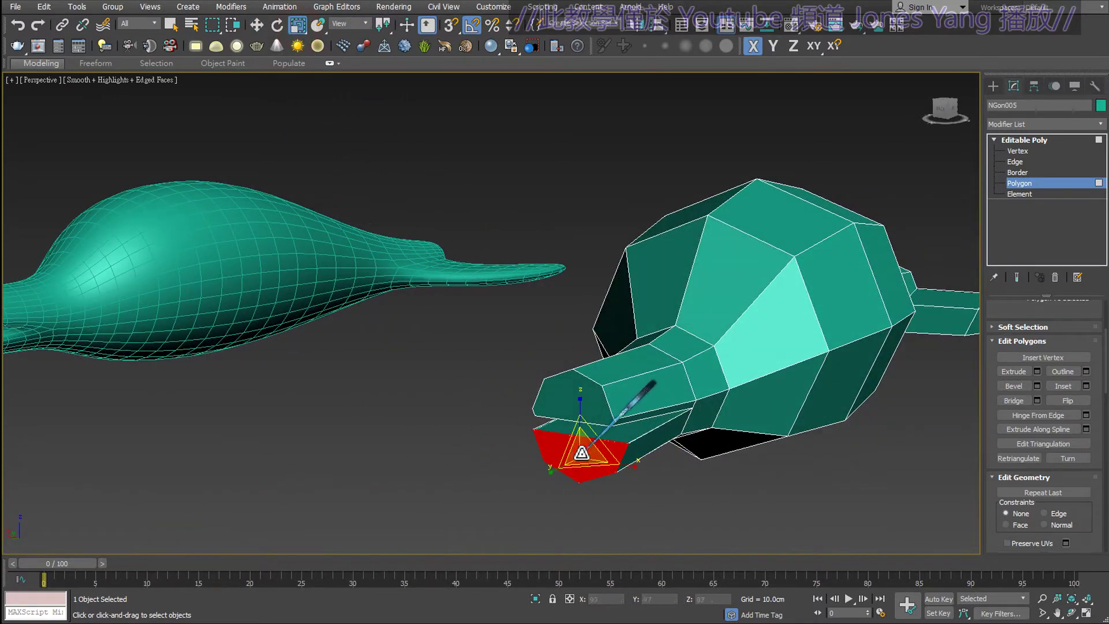
drag(577, 461, 577, 503)
mouse_move(575, 502)
middle_down()
mouse_move(557, 478)
mouse_move(643, 484)
middle_up()
click(257, 24)
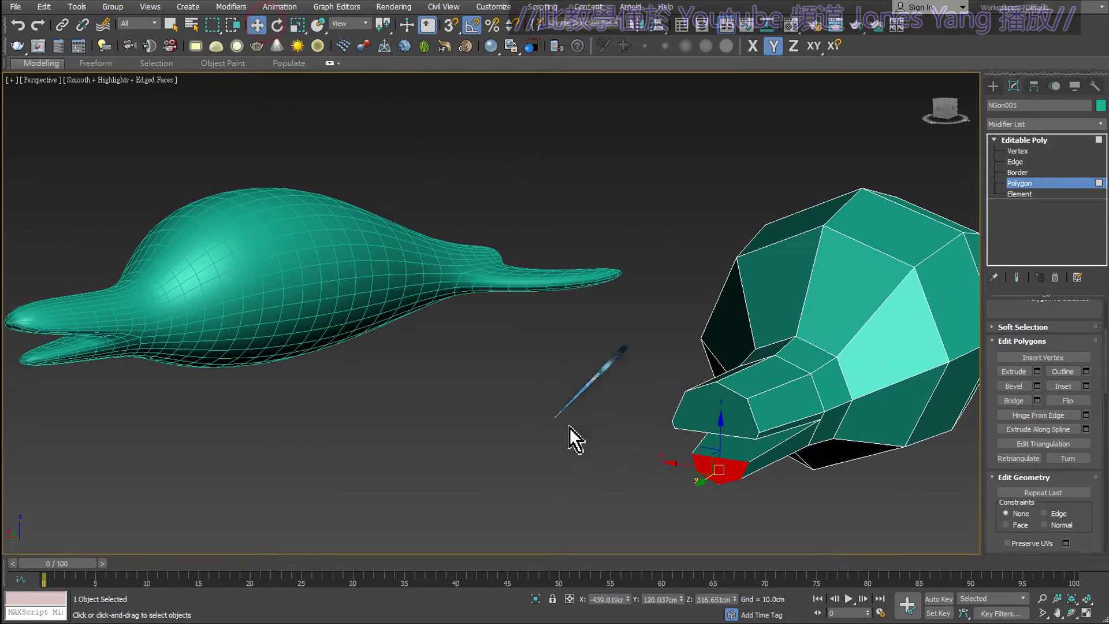
drag(718, 435, 718, 416)
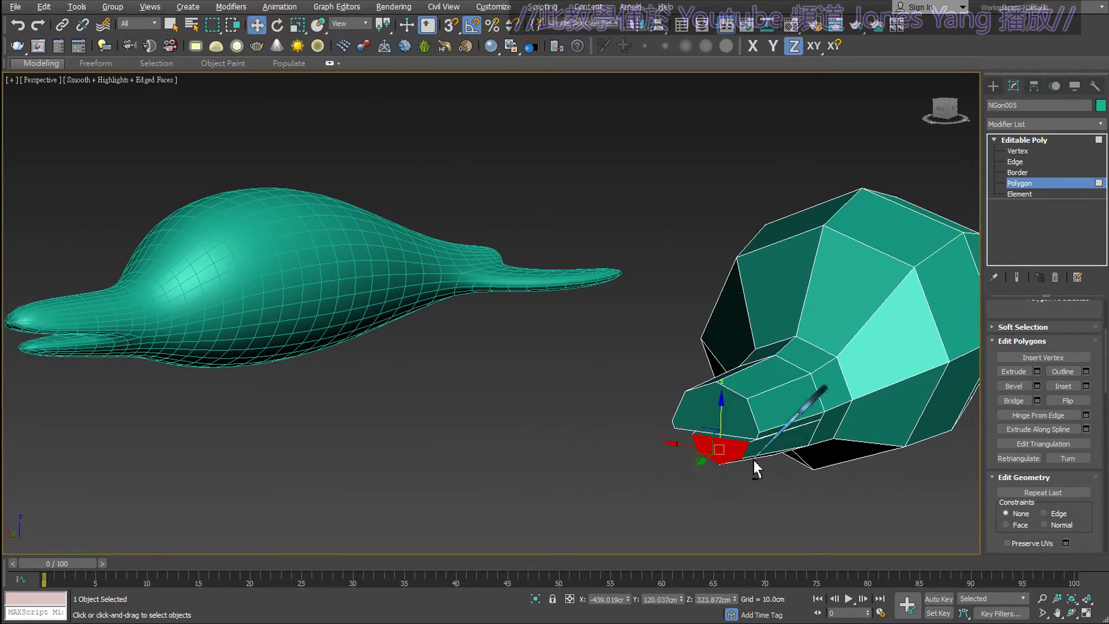
alt+middle_drag(755, 462, 704, 405)
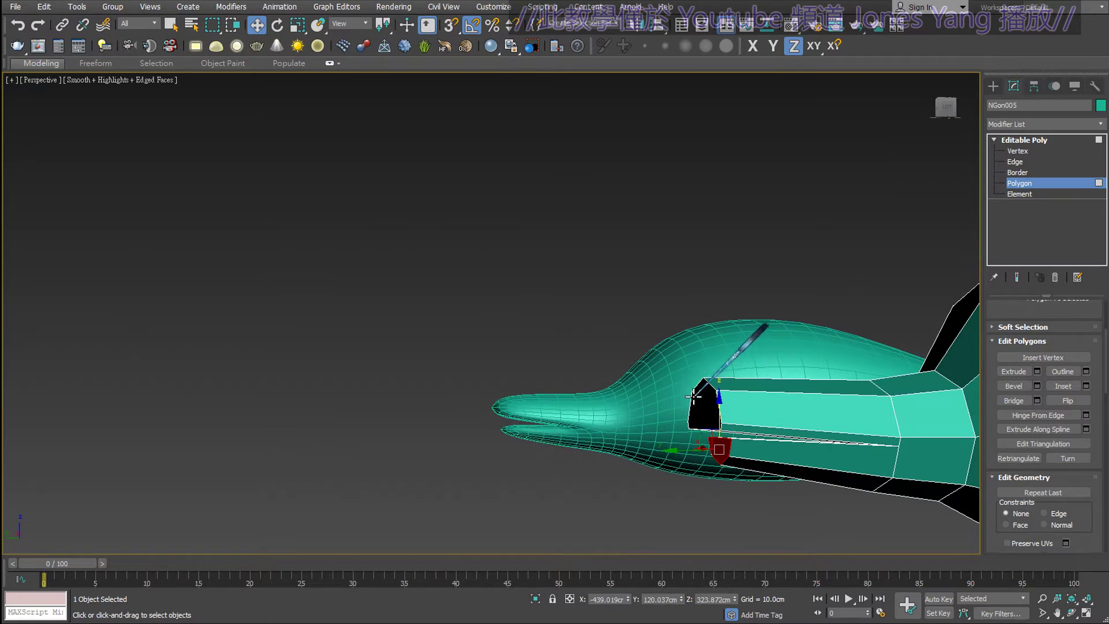
- Select the snout's lower inner polygon for scaling, then deselect it and zoom out
click(704, 404)
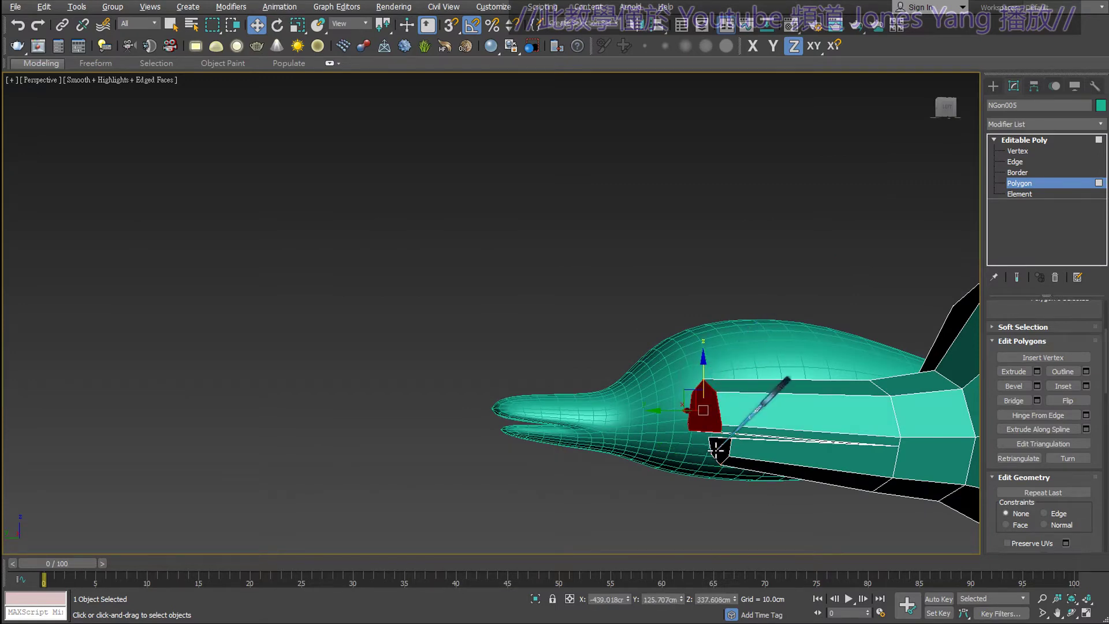
alt+middle_drag(718, 445, 812, 458)
alt+middle_drag(721, 439, 751, 410)
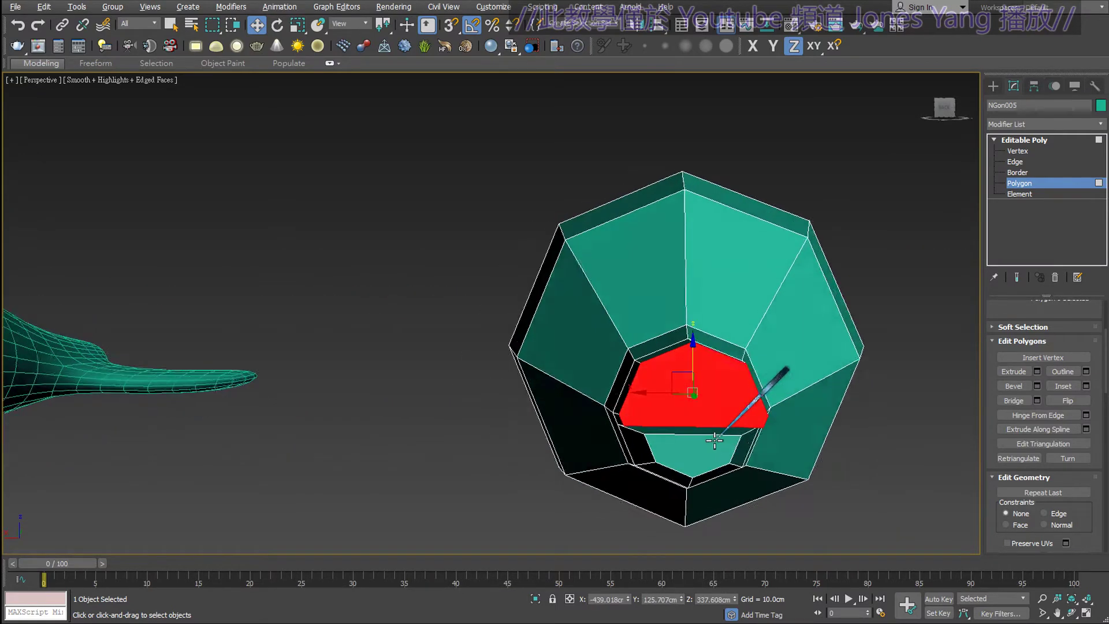
click(722, 448)
click(297, 26)
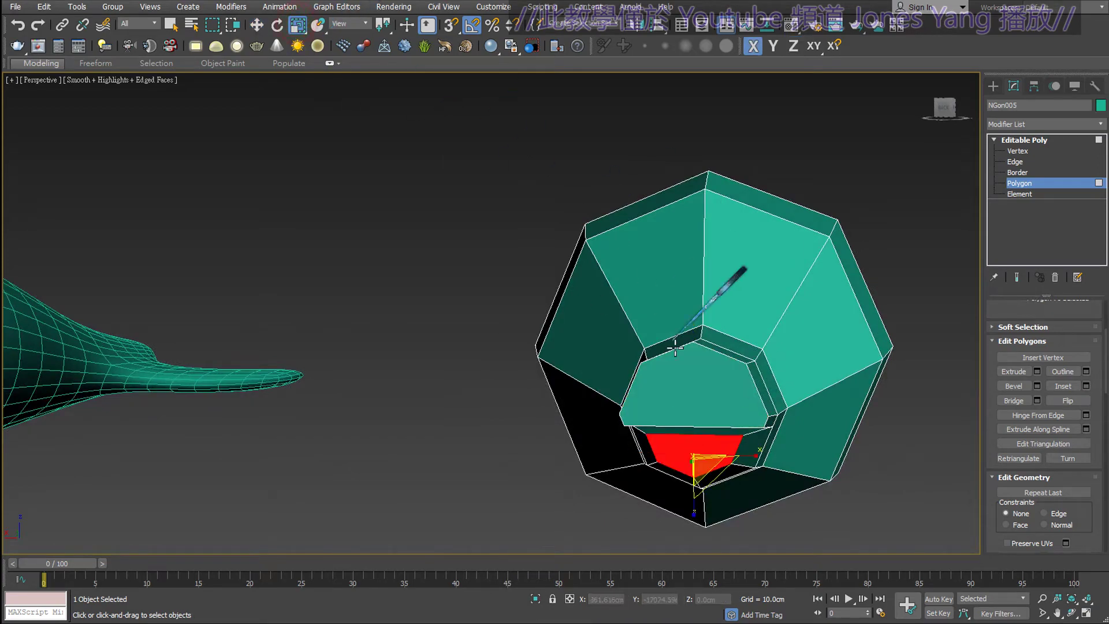
alt+middle_drag(704, 468, 650, 493)
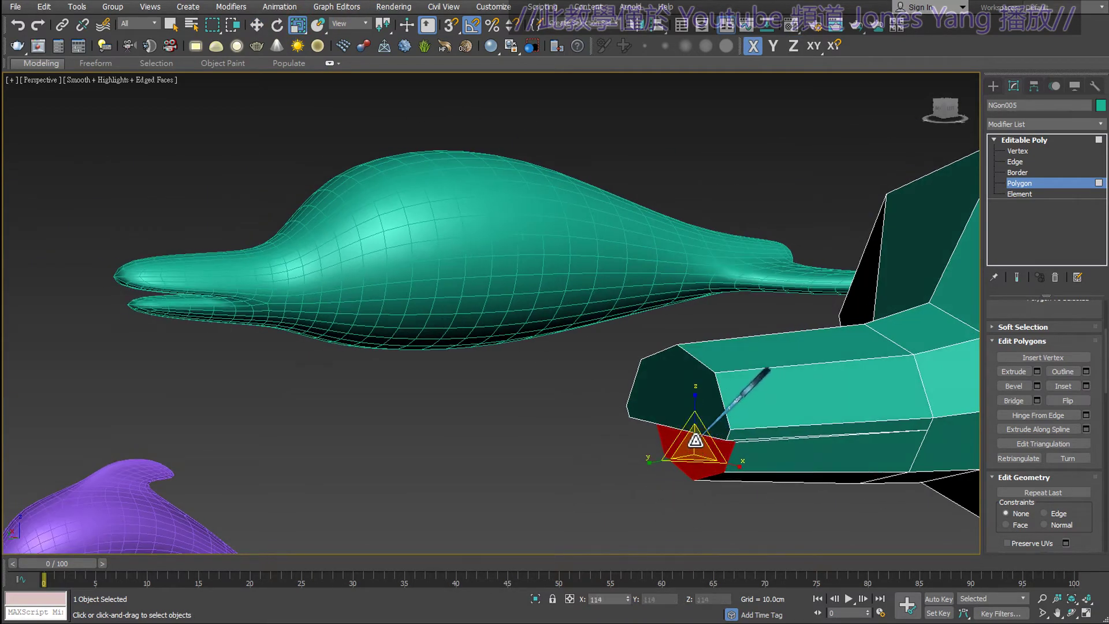
mouse_move(751, 436)
alt+middle_down()
mouse_move(815, 422)
mouse_move(745, 453)
mouse_move(548, 413)
mouse_move(578, 370)
mouse_move(646, 395)
alt+middle_up()
click(529, 357)
scroll(646, 395, down, 3)
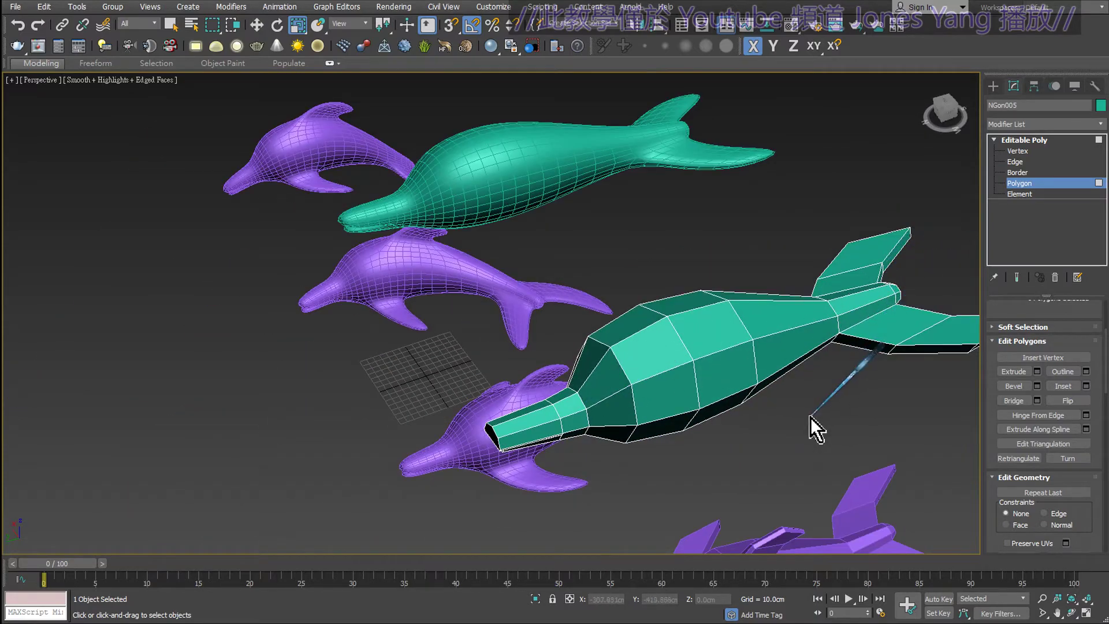
mouse_move(798, 435)
alt+middle_down()
mouse_move(764, 417)
mouse_move(718, 421)
mouse_move(602, 333)
mouse_move(649, 348)
alt+middle_up()
scroll(479, 370, up, 4)
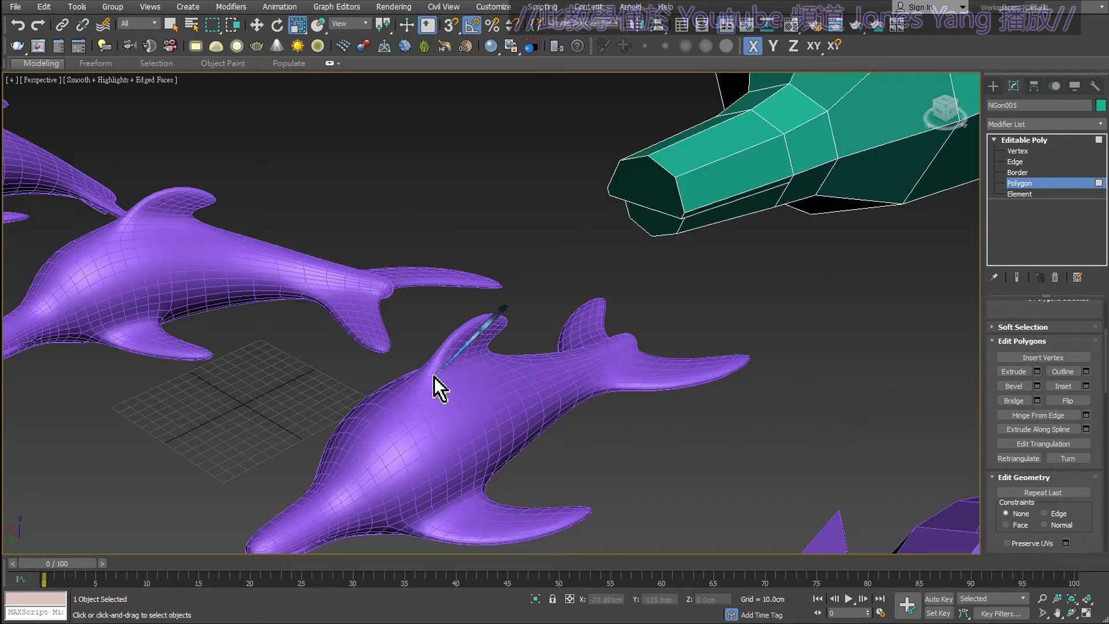
mouse_move(643, 307)
alt+middle_down()
mouse_move(817, 240)
mouse_move(508, 384)
mouse_move(555, 331)
mouse_move(473, 318)
mouse_move(427, 283)
alt+middle_up()
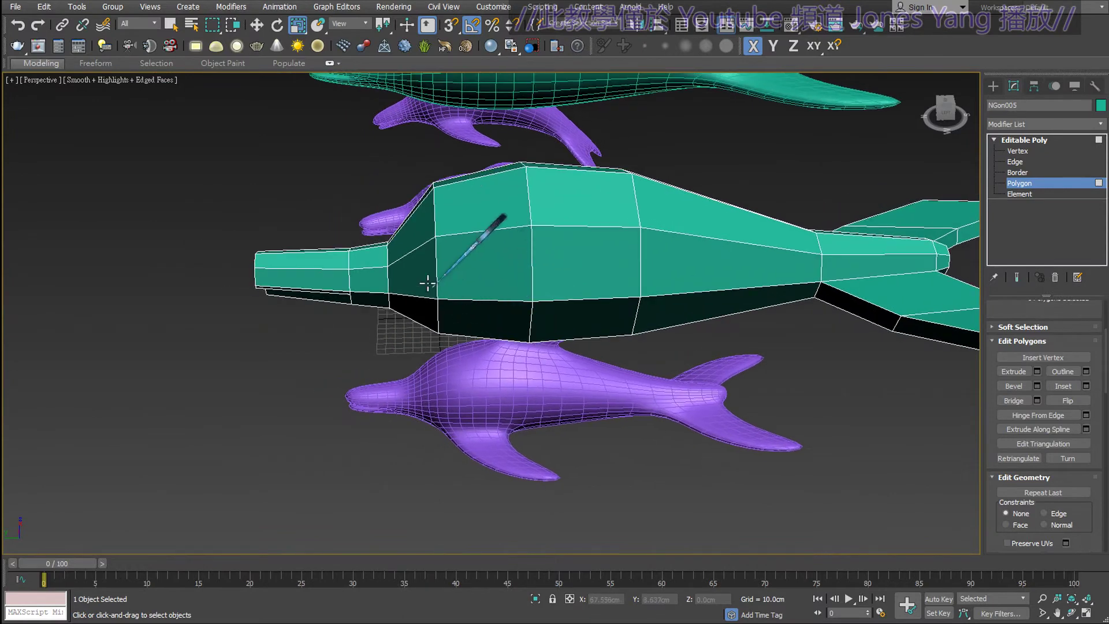
drag(414, 239, 414, 282)
drag(476, 223, 523, 269)
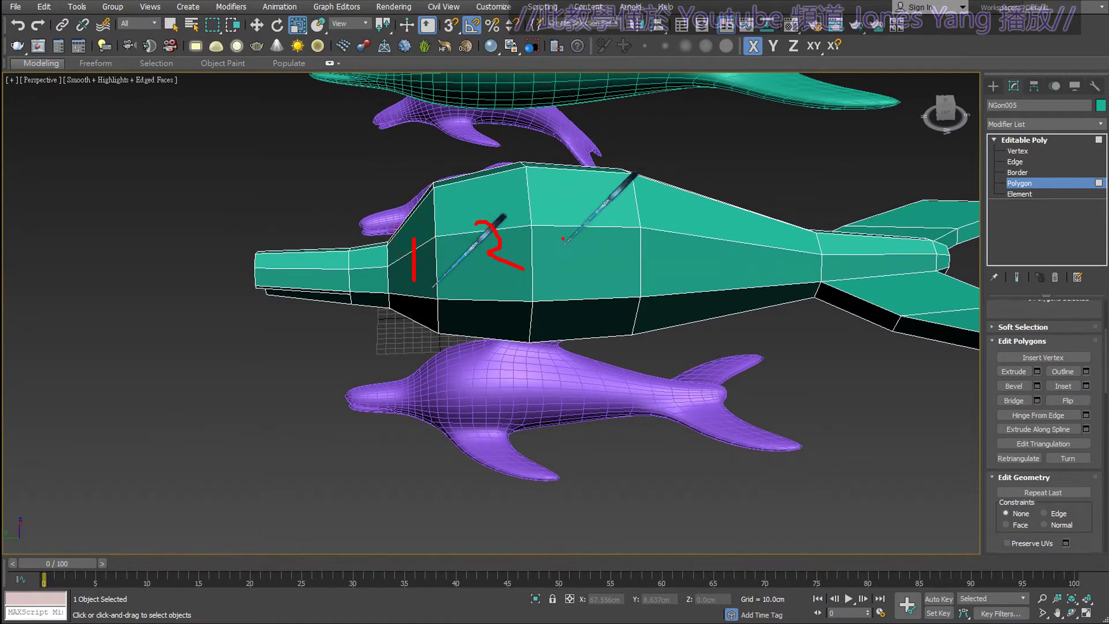
drag(564, 209, 580, 263)
drag(601, 185, 654, 128)
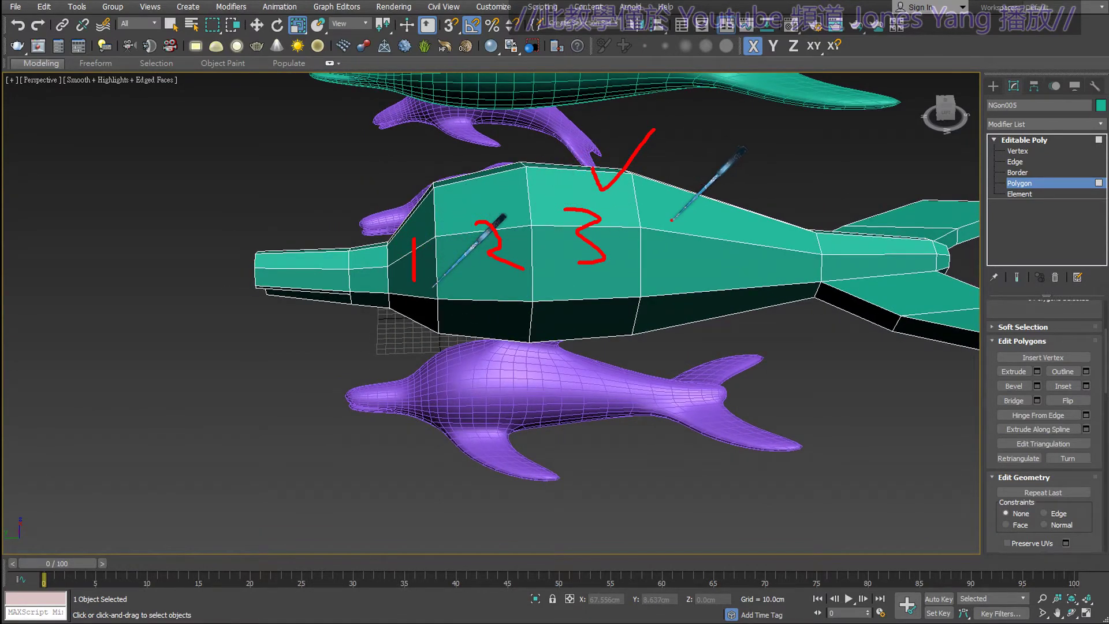
mouse_move(420, 231)
alt+middle_down()
mouse_move(537, 280)
mouse_move(645, 268)
alt+middle_up()
scroll(645, 267, up, 2)
scroll(633, 278, up, 2)
scroll(618, 288, up, 2)
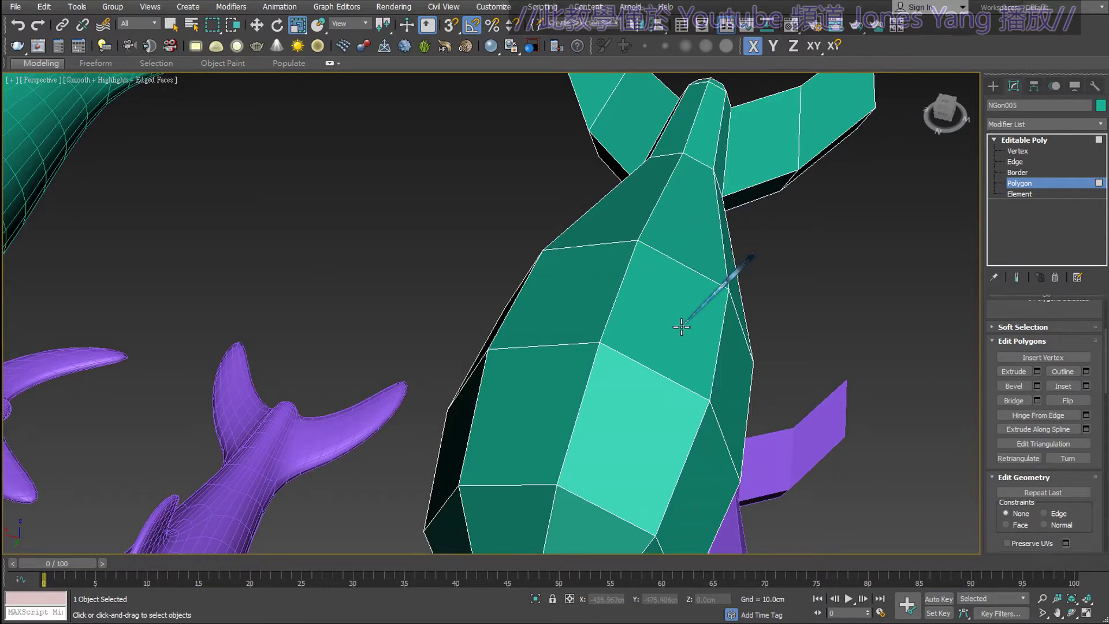
drag(653, 249, 616, 347)
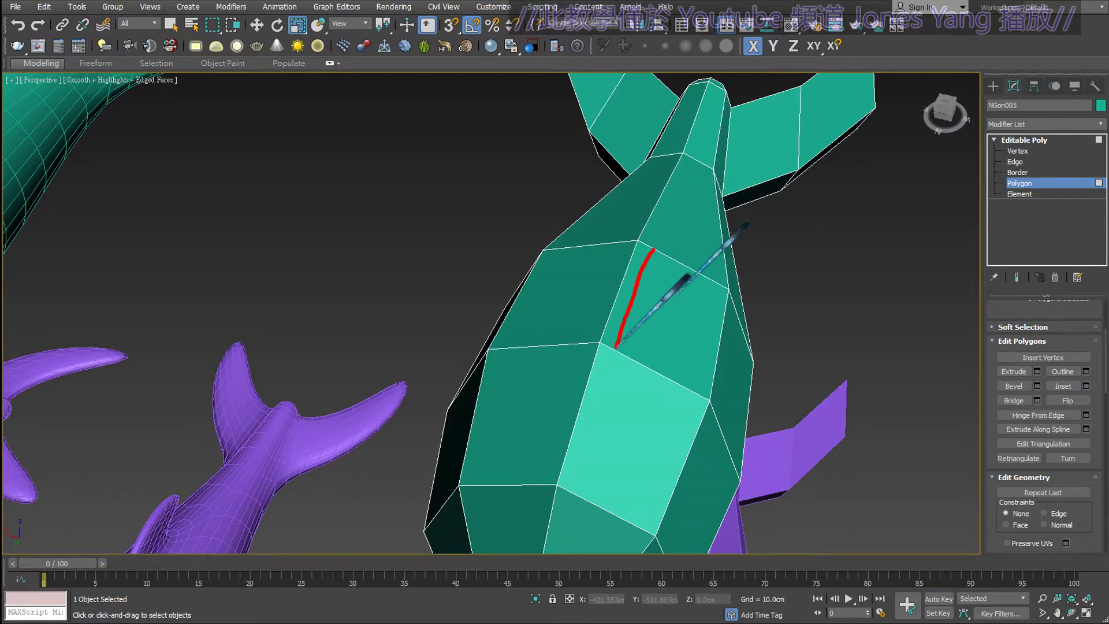
drag(617, 243, 590, 325)
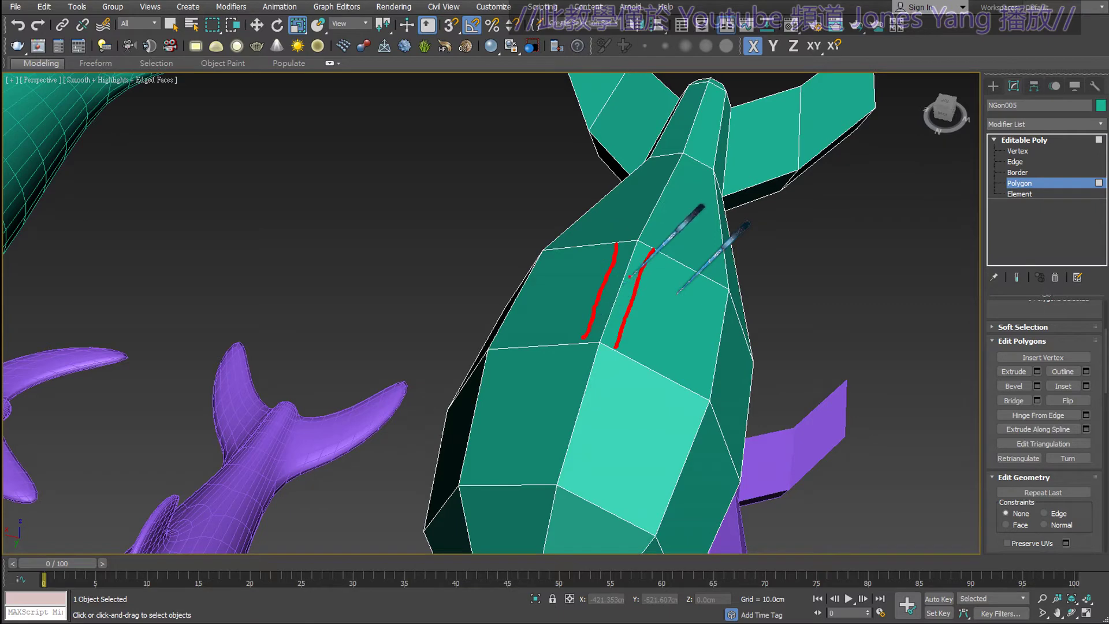
mouse_move(613, 248)
mouse_down()
mouse_move(650, 249)
mouse_move(638, 282)
mouse_move(591, 303)
mouse_up()
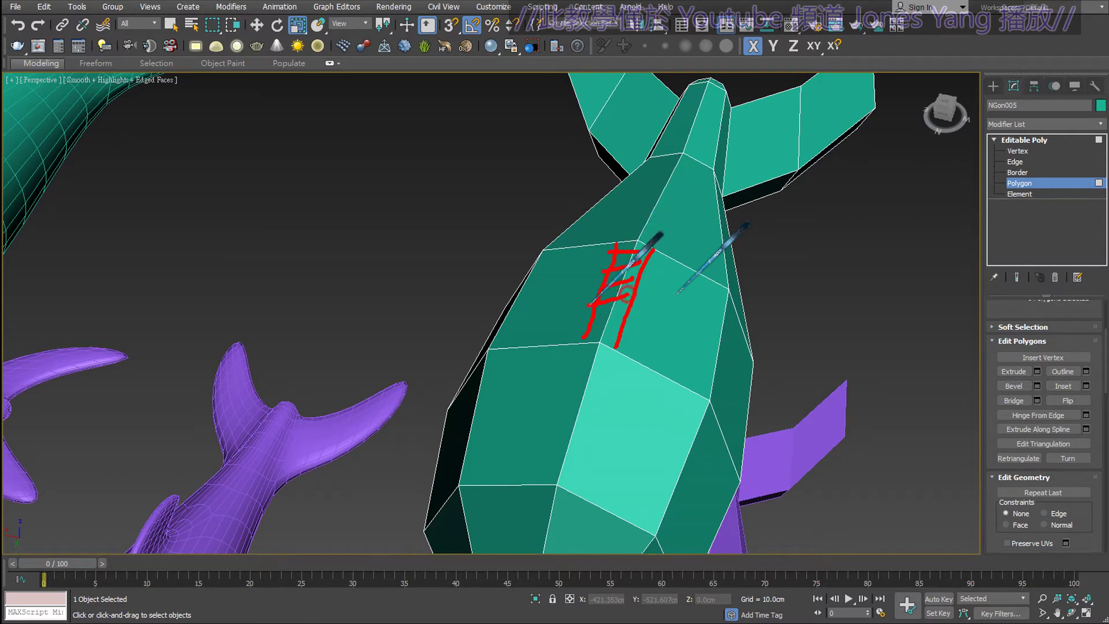
key(Escape)
alt+middle_drag(830, 329, 800, 314)
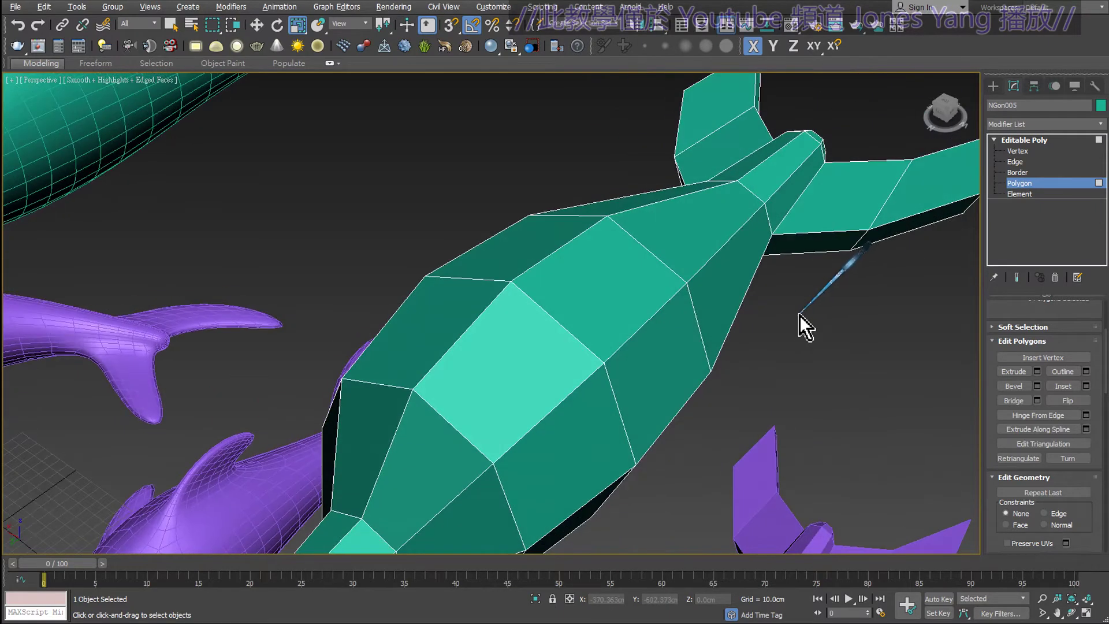
- At Vertex level, Cut new edges across the back polygons down to the lower flank edge
click(1016, 151)
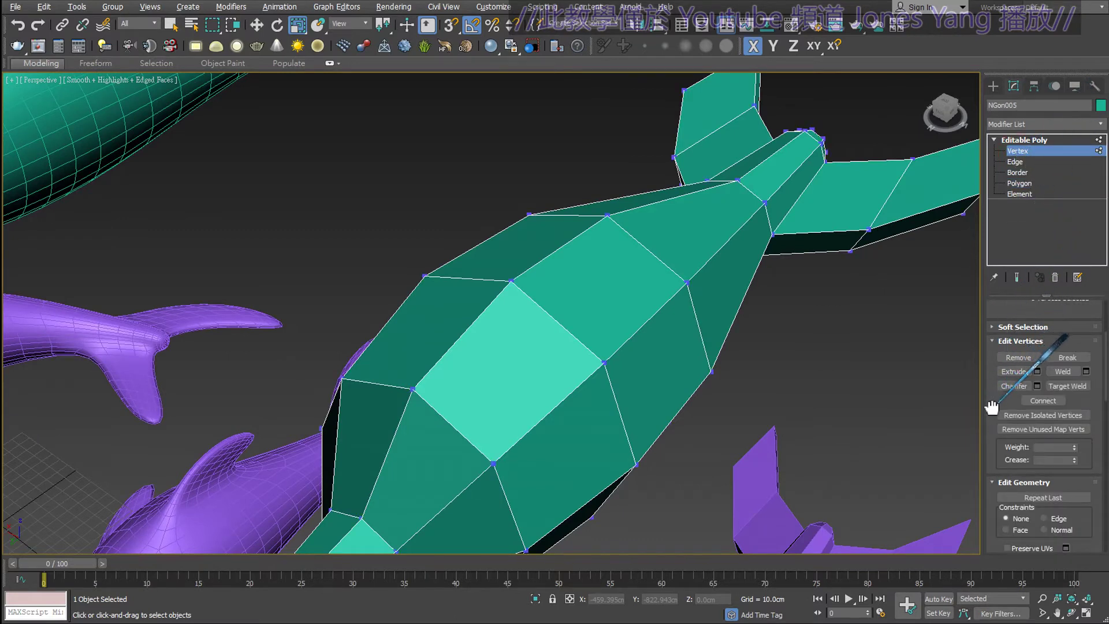
drag(991, 408, 997, 260)
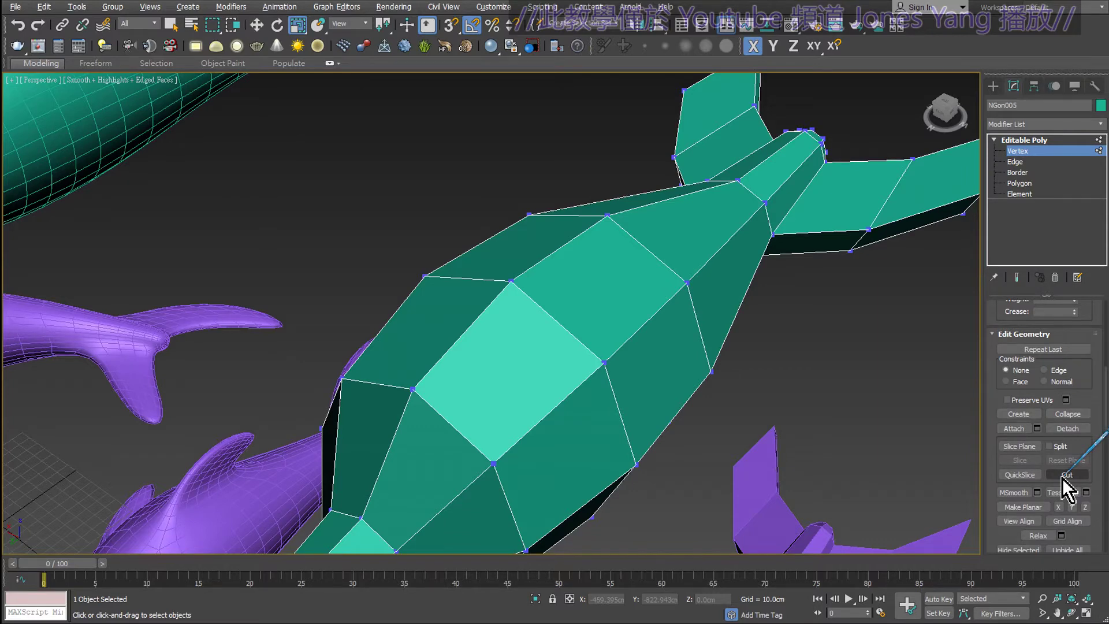
click(1067, 475)
mouse_move(786, 321)
middle_down()
mouse_move(716, 295)
mouse_move(748, 377)
middle_up()
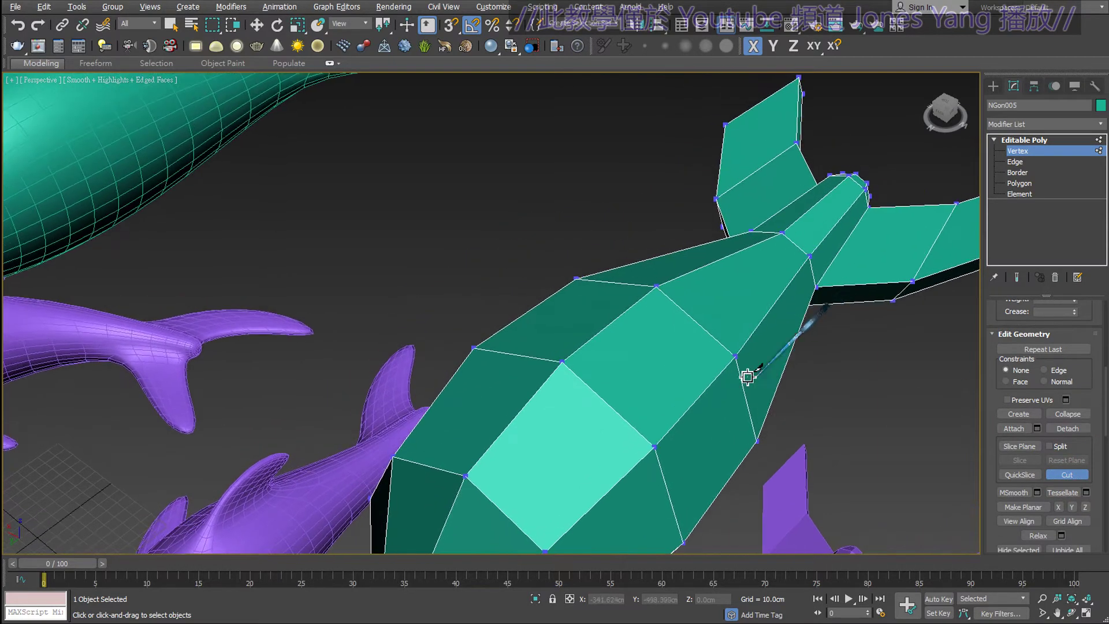
scroll(618, 341, up, 2)
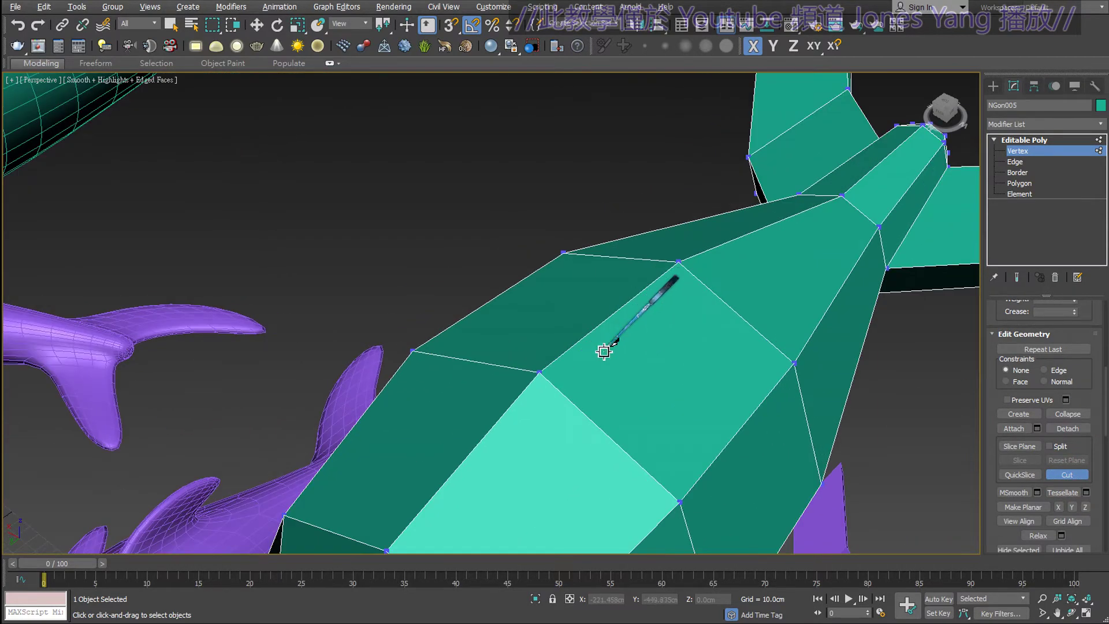
click(555, 385)
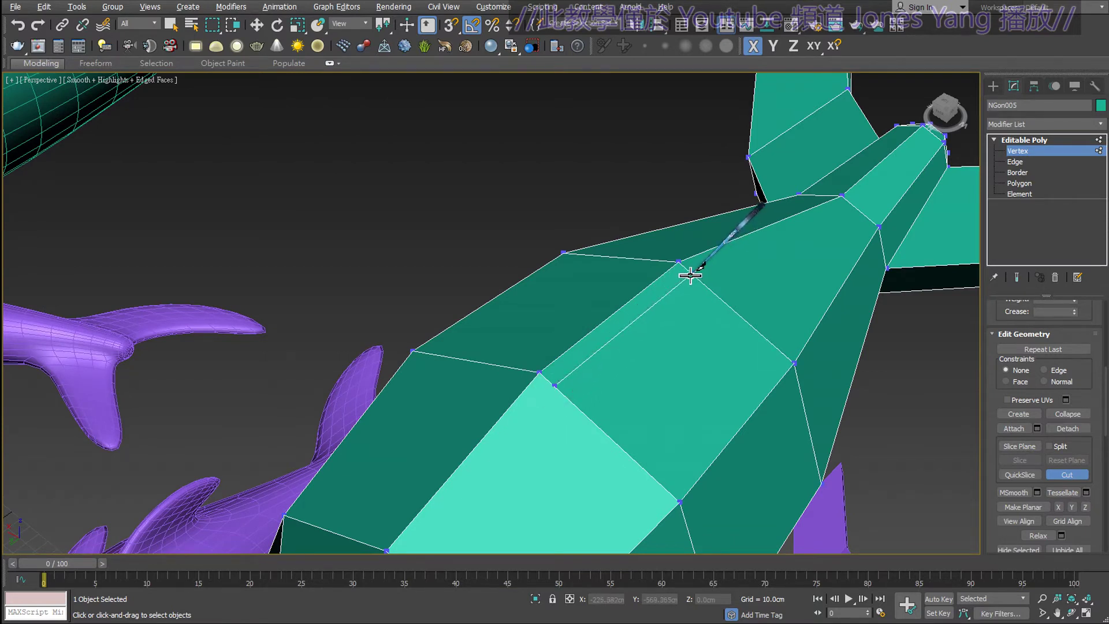
click(691, 275)
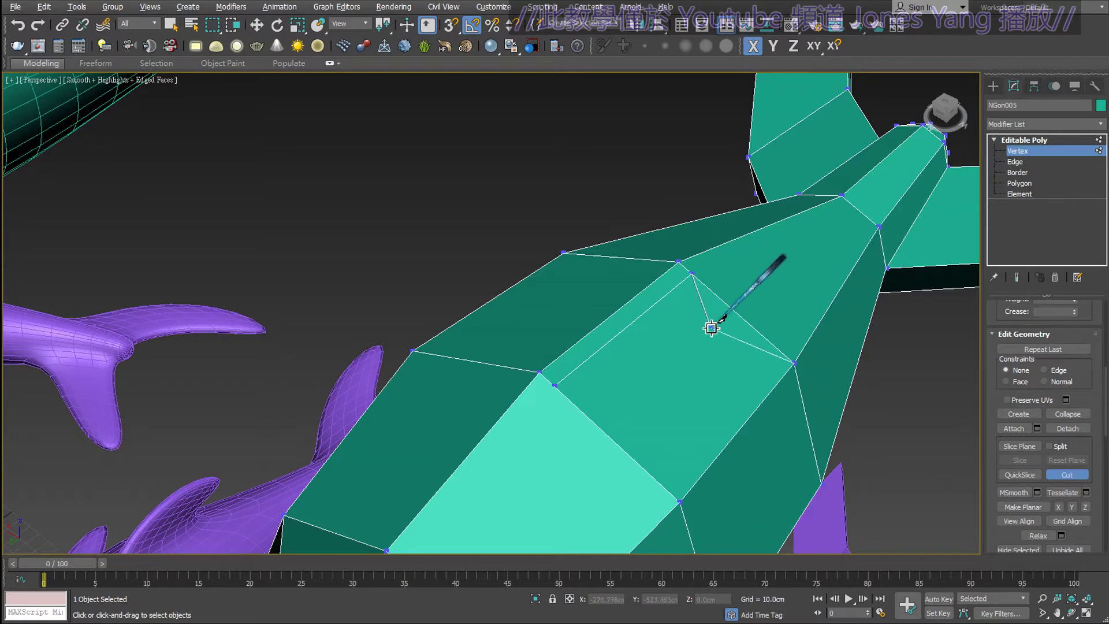
alt+middle_drag(686, 317, 765, 322)
click(774, 311)
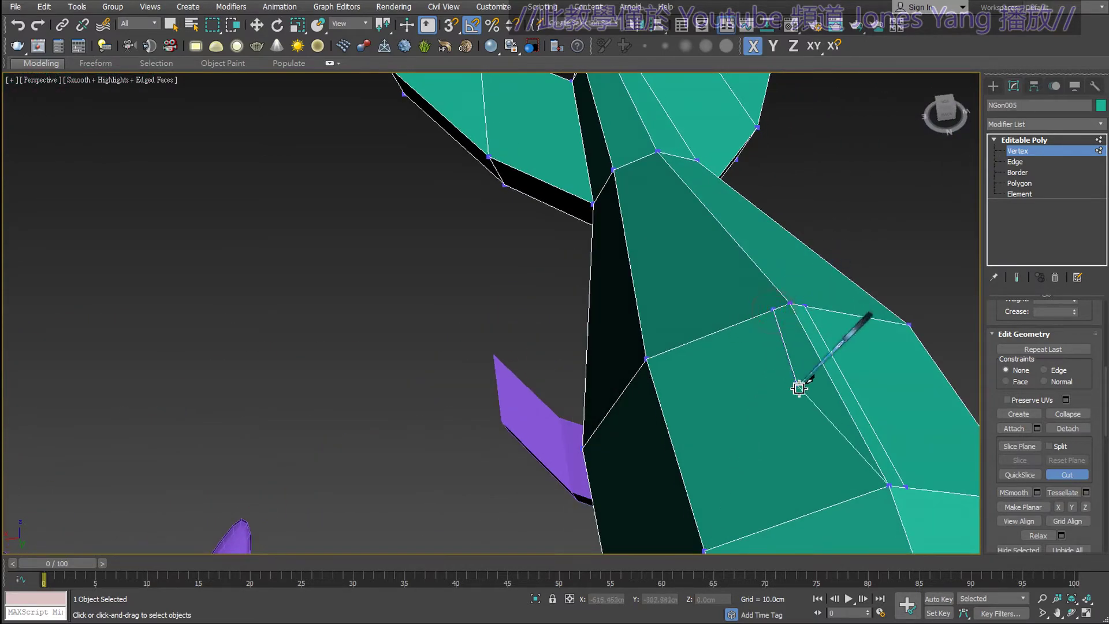
click(868, 491)
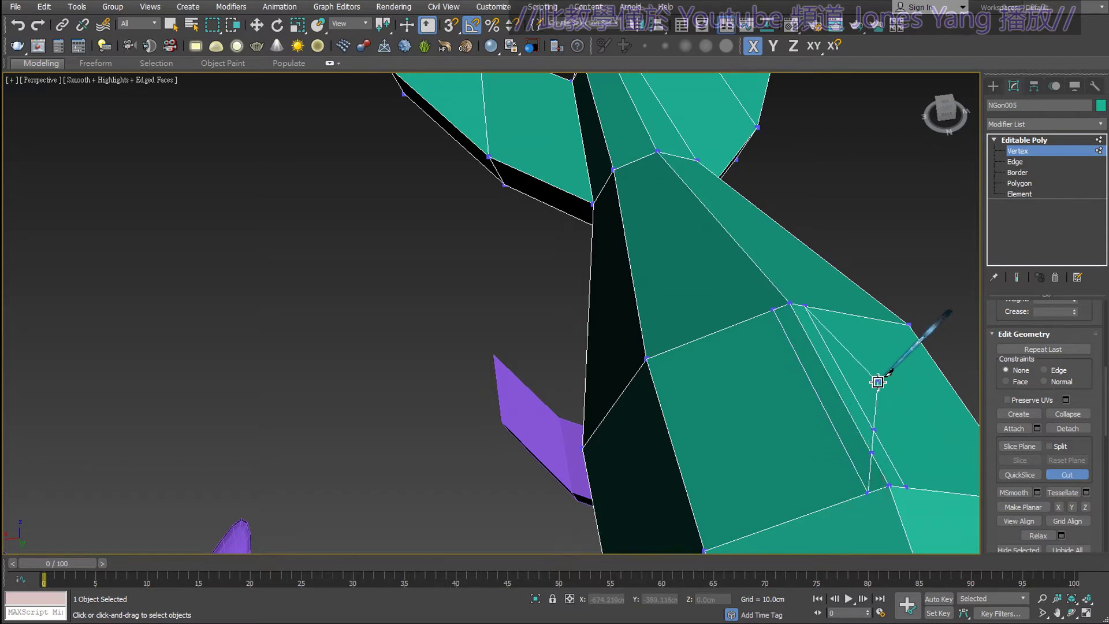
scroll(886, 386, down, 3)
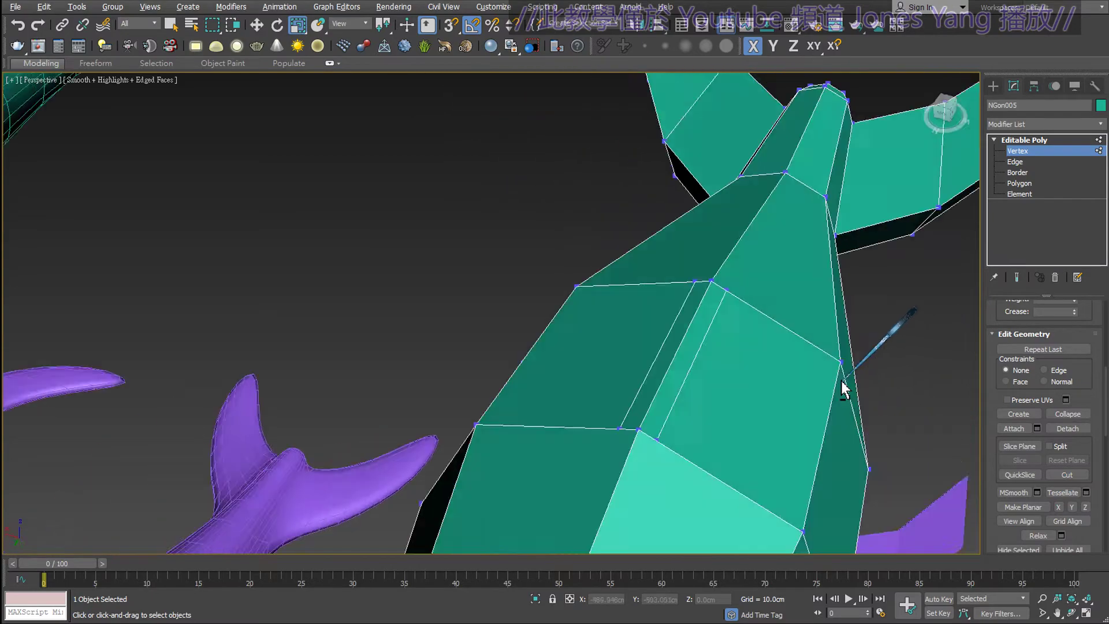
alt+middle_drag(841, 380, 777, 366)
- Orbit and zoom in to look along the top of the dolphin's back
alt+middle_drag(679, 327, 706, 332)
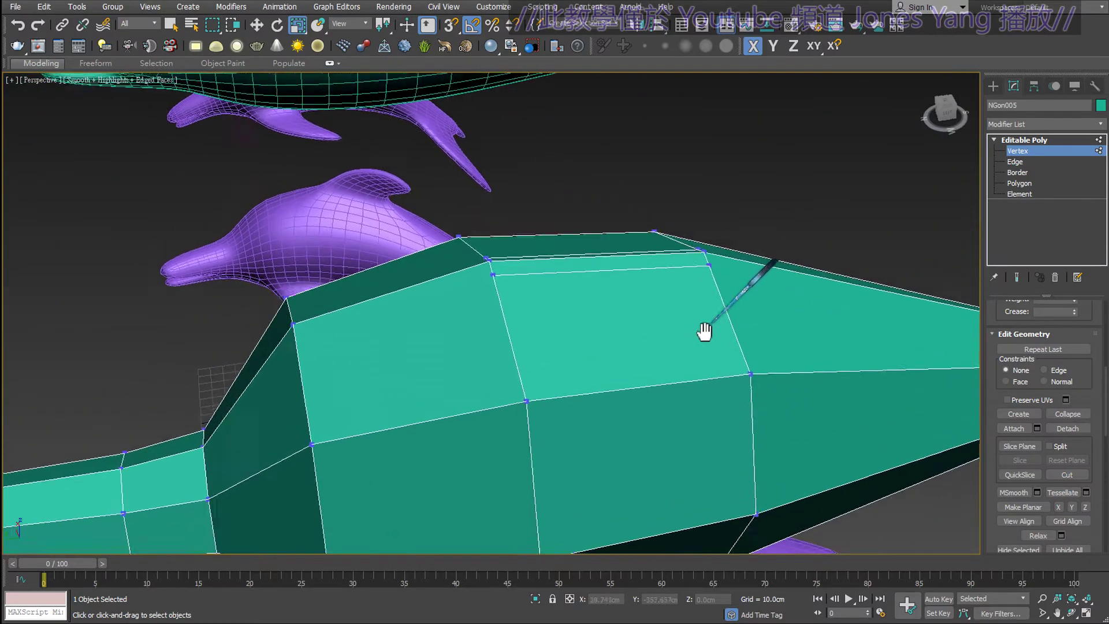
scroll(723, 370, up, 3)
alt+middle_drag(722, 370, 682, 399)
scroll(647, 406, up, 3)
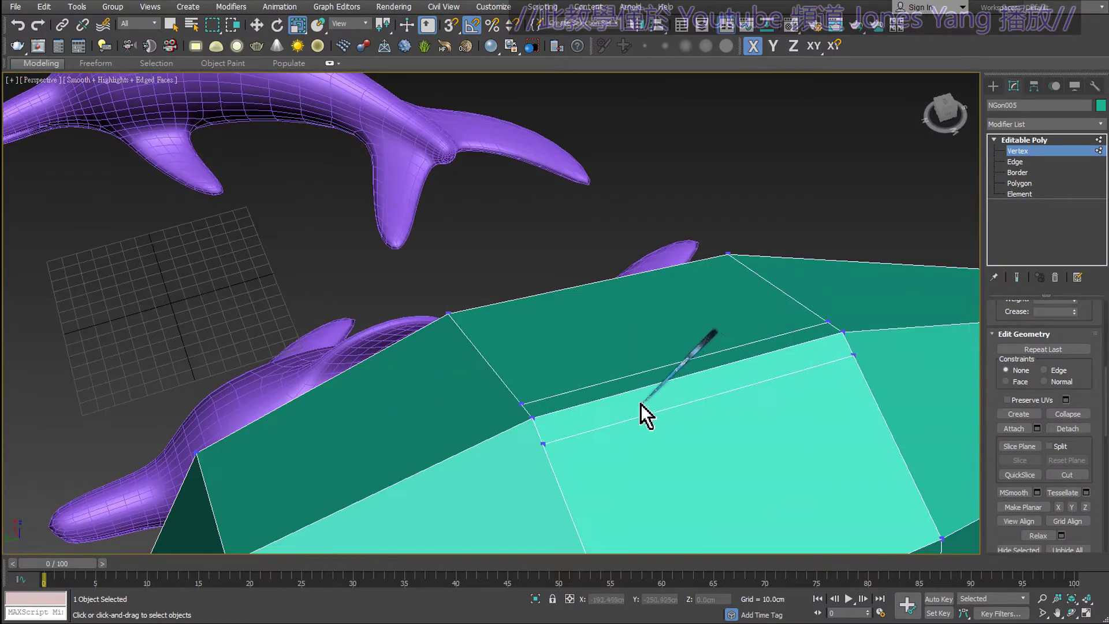
alt+middle_drag(563, 404, 547, 382)
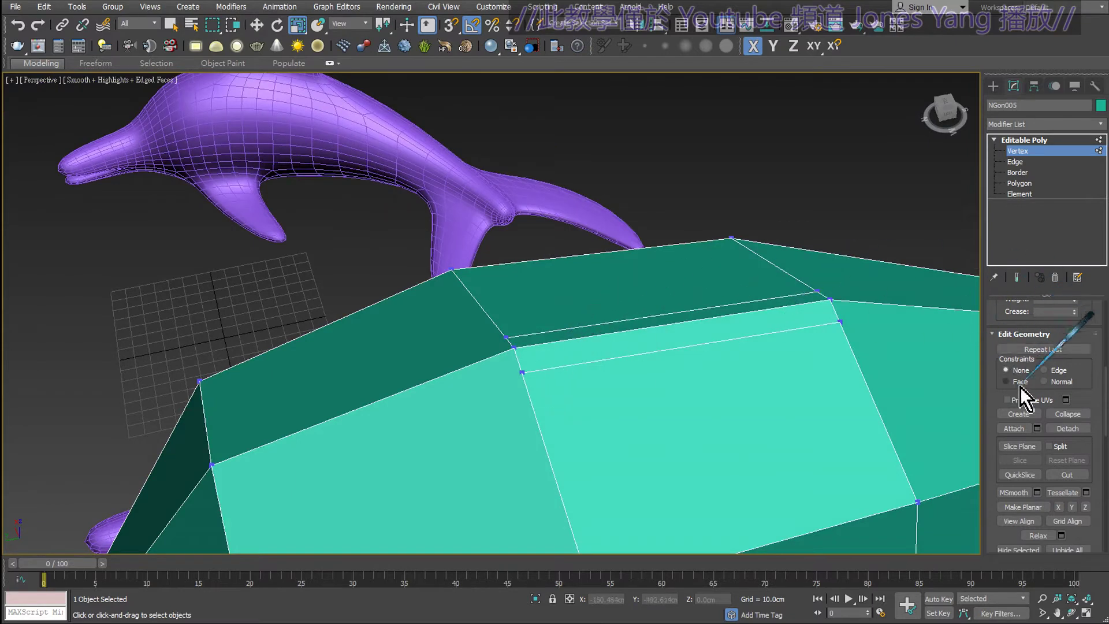
scroll(1005, 370, up, 2)
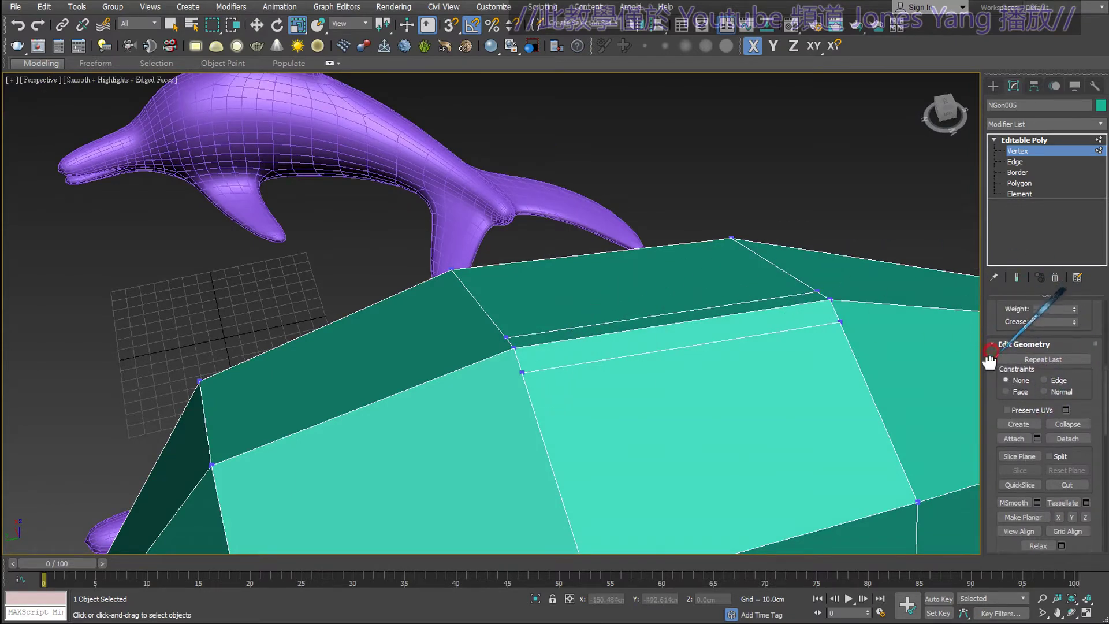
scroll(1005, 370, up, 2)
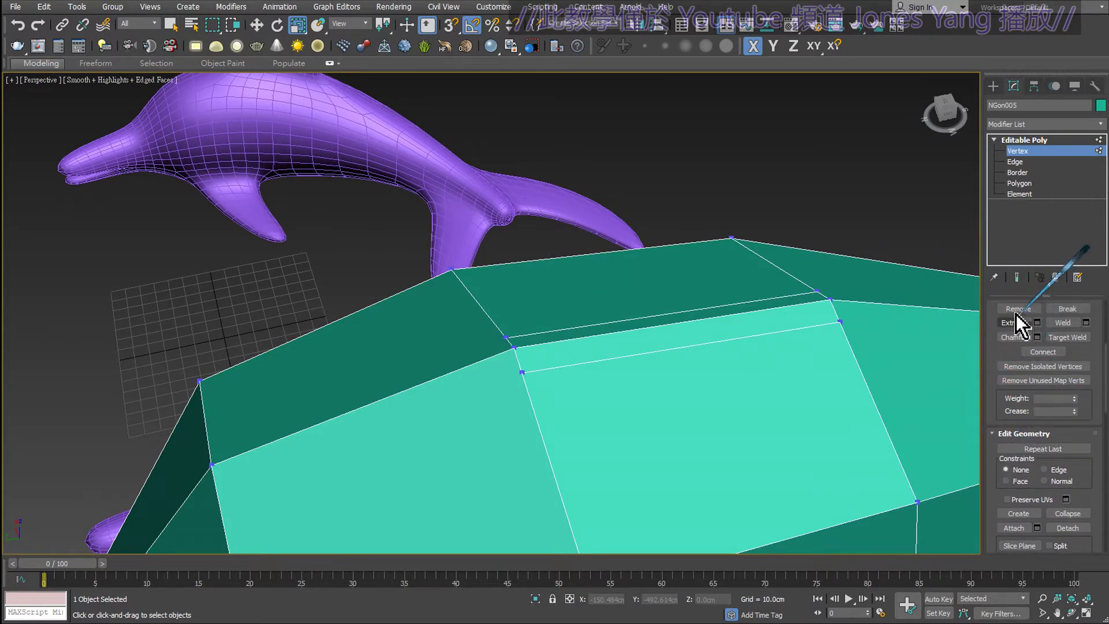
- In Polygon mode, select the thin strip polygon on the back, then inspect it
click(1023, 183)
click(736, 320)
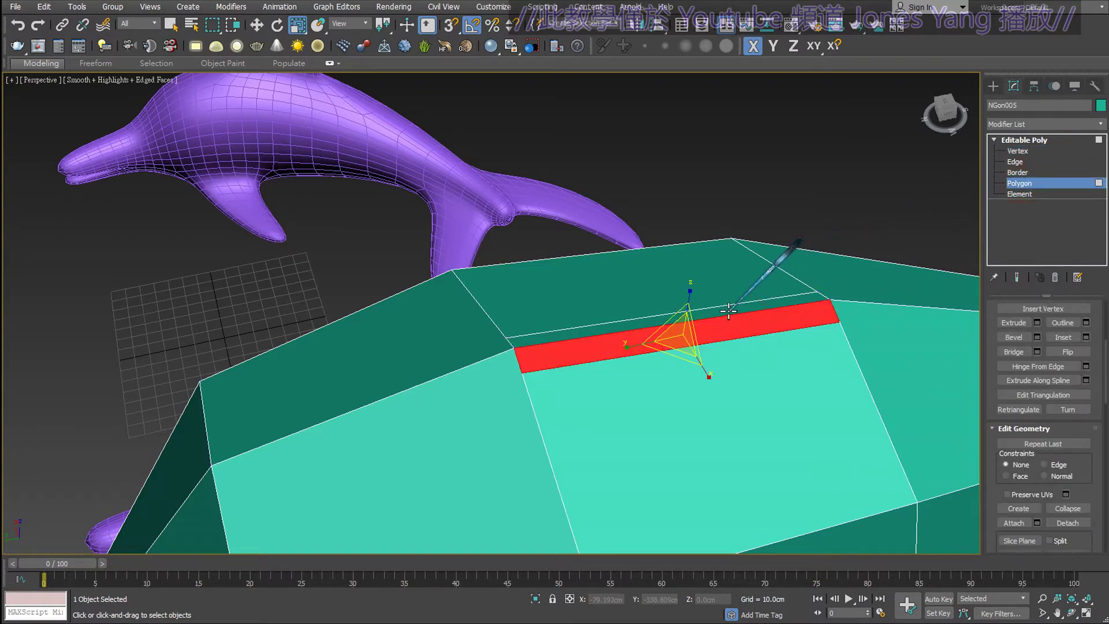
click(786, 210)
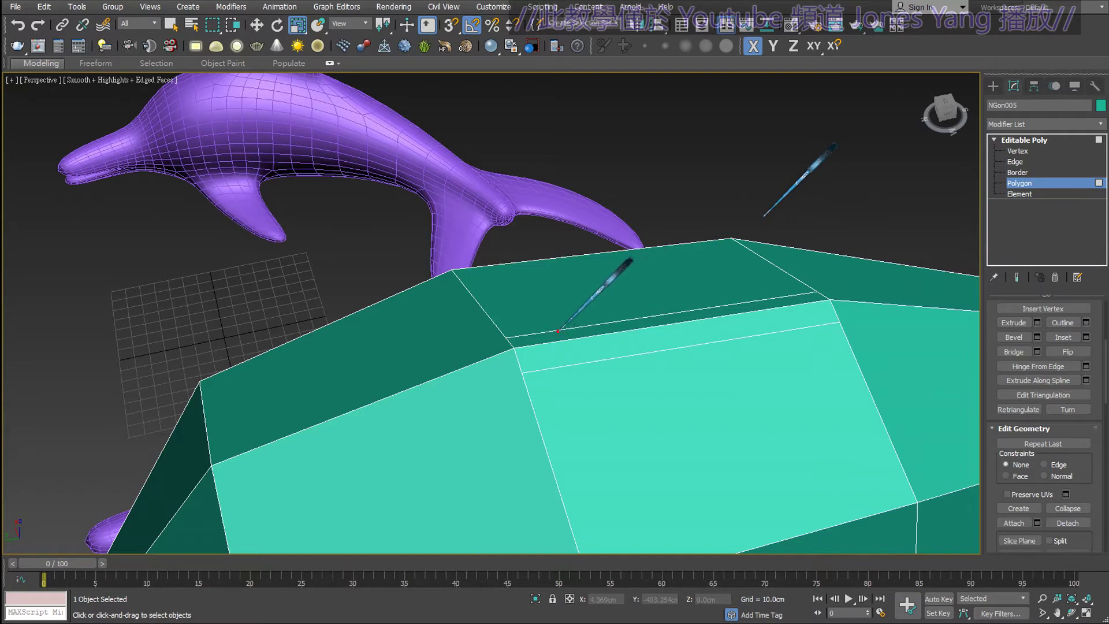
drag(556, 331, 584, 362)
drag(754, 302, 776, 325)
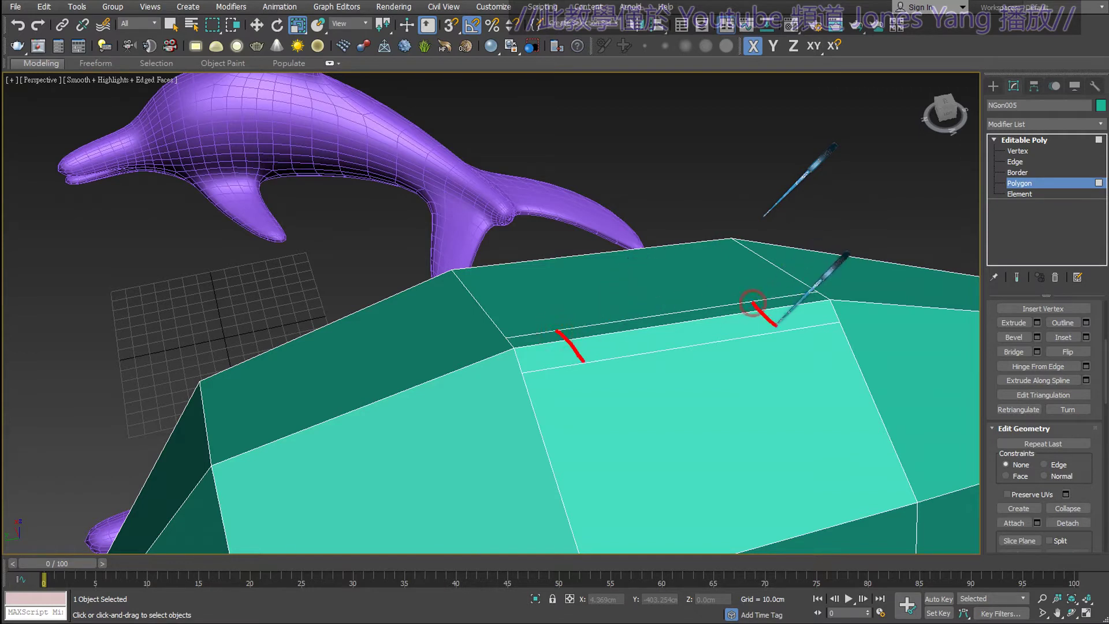
drag(620, 353, 645, 320)
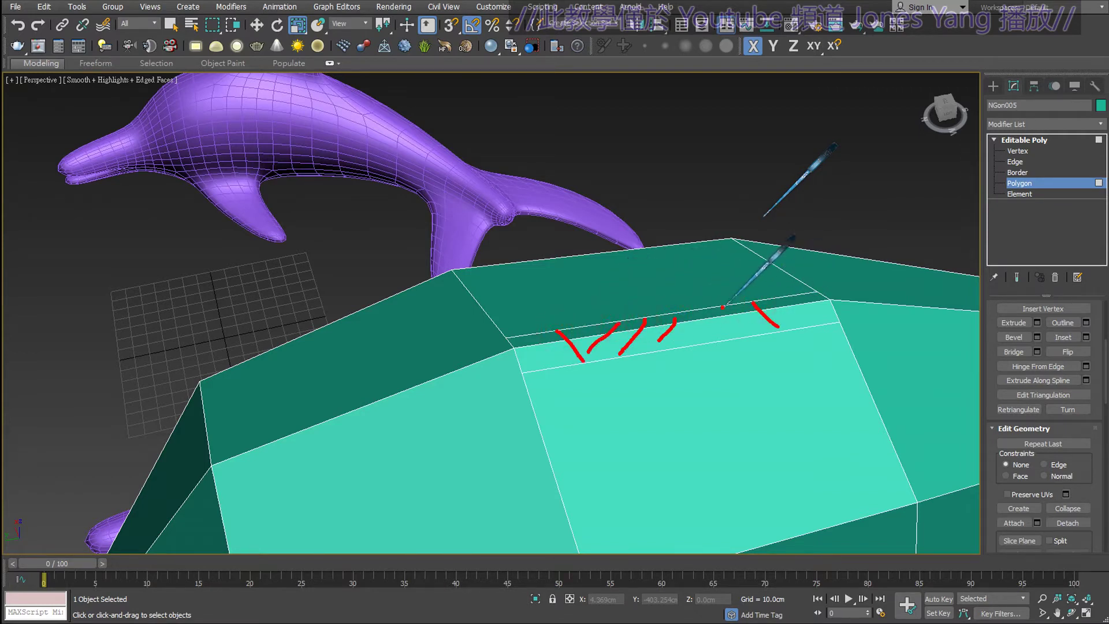
drag(722, 309, 699, 342)
mouse_move(740, 314)
mouse_down()
mouse_move(732, 337)
mouse_move(754, 334)
mouse_up()
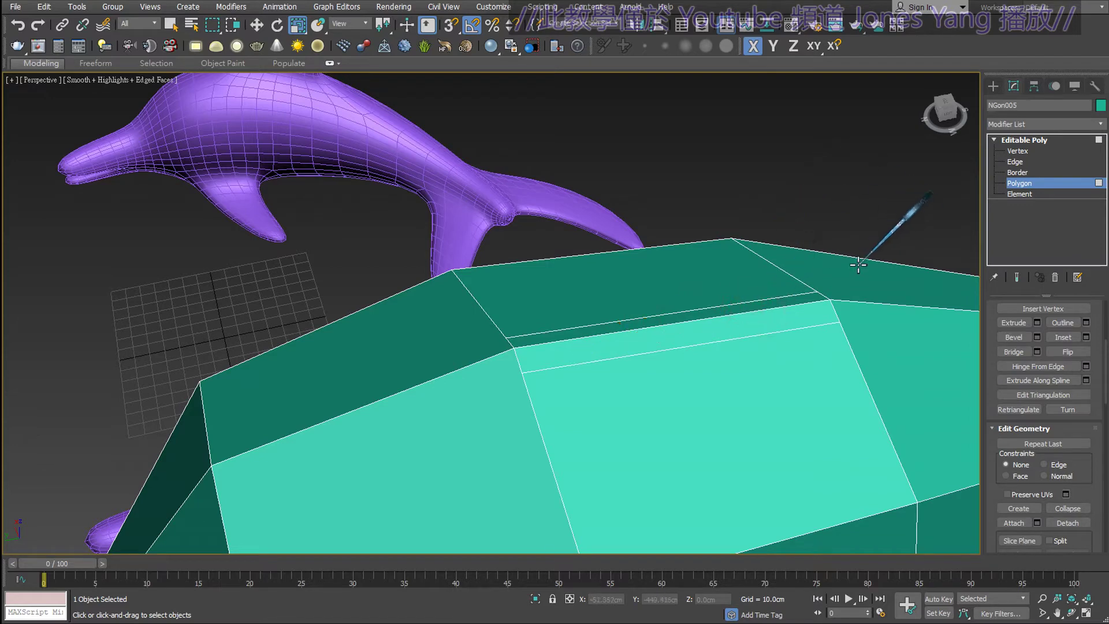
mouse_move(854, 260)
alt+middle_down()
mouse_move(872, 272)
mouse_move(815, 236)
alt+middle_up()
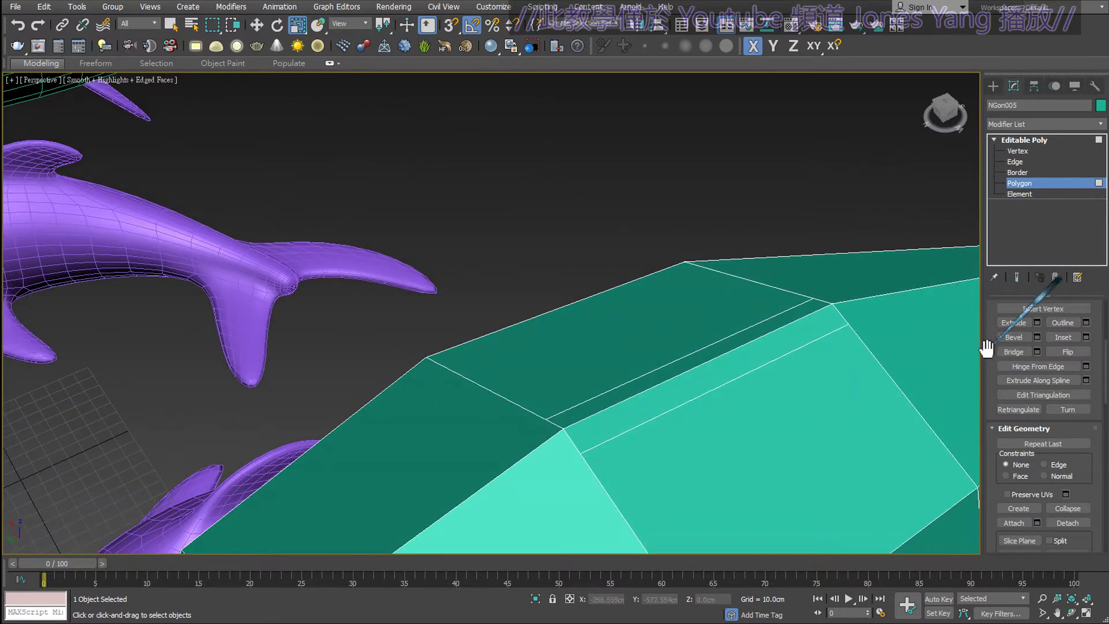
- Select the top strip and preview an Extrude using the By Polygon type
click(814, 327)
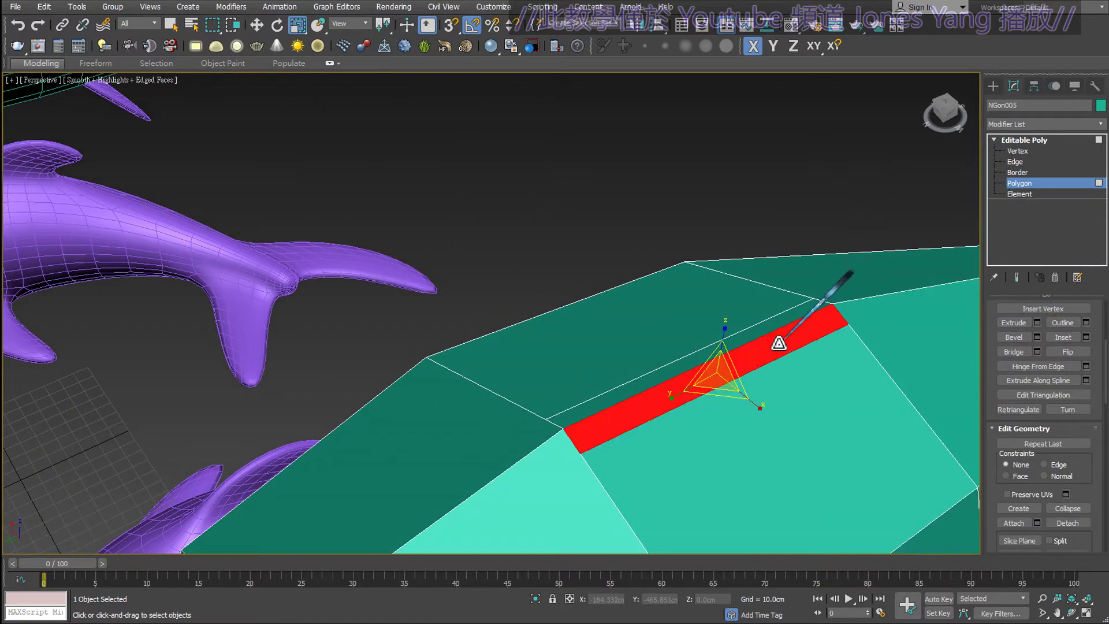
mouse_move(750, 325)
alt+middle_down()
mouse_move(683, 296)
mouse_move(678, 347)
mouse_move(728, 376)
mouse_move(776, 352)
alt+middle_up()
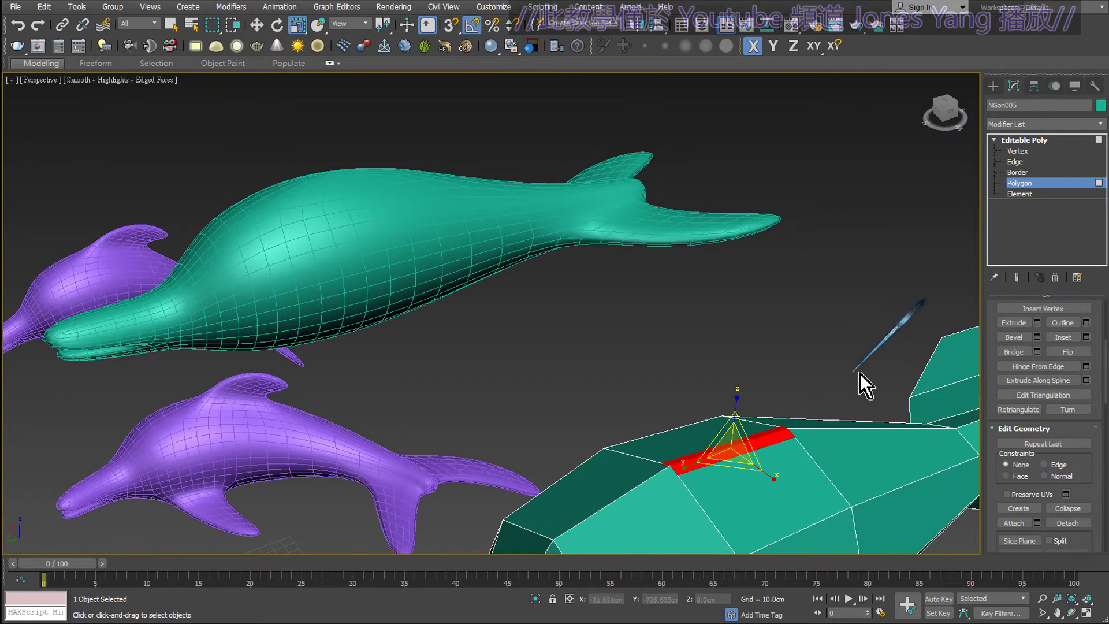
click(1037, 323)
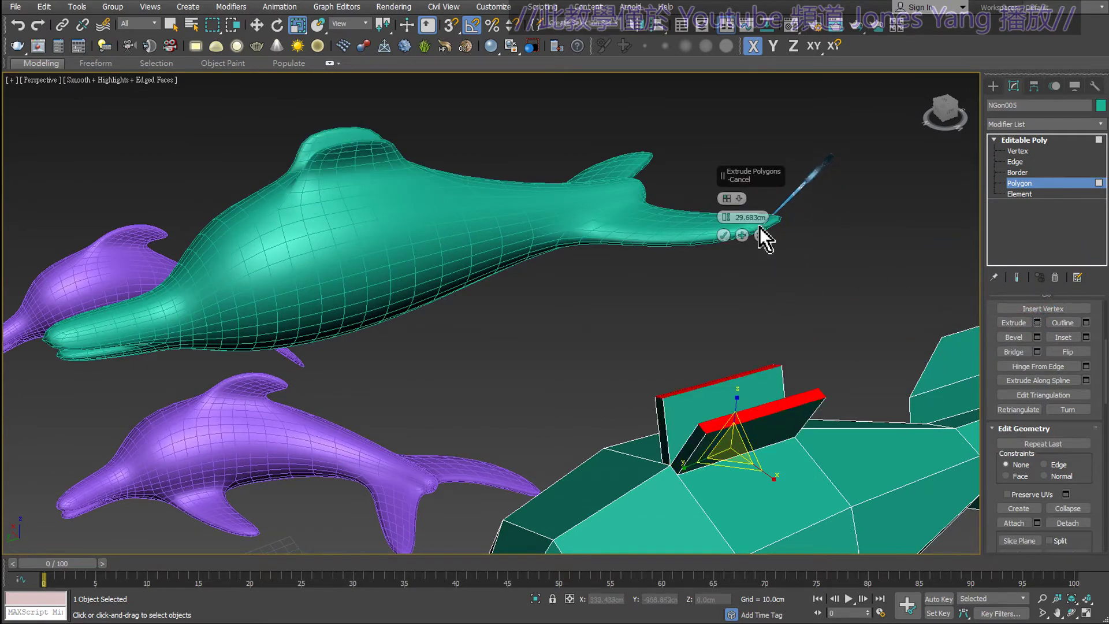
click(738, 199)
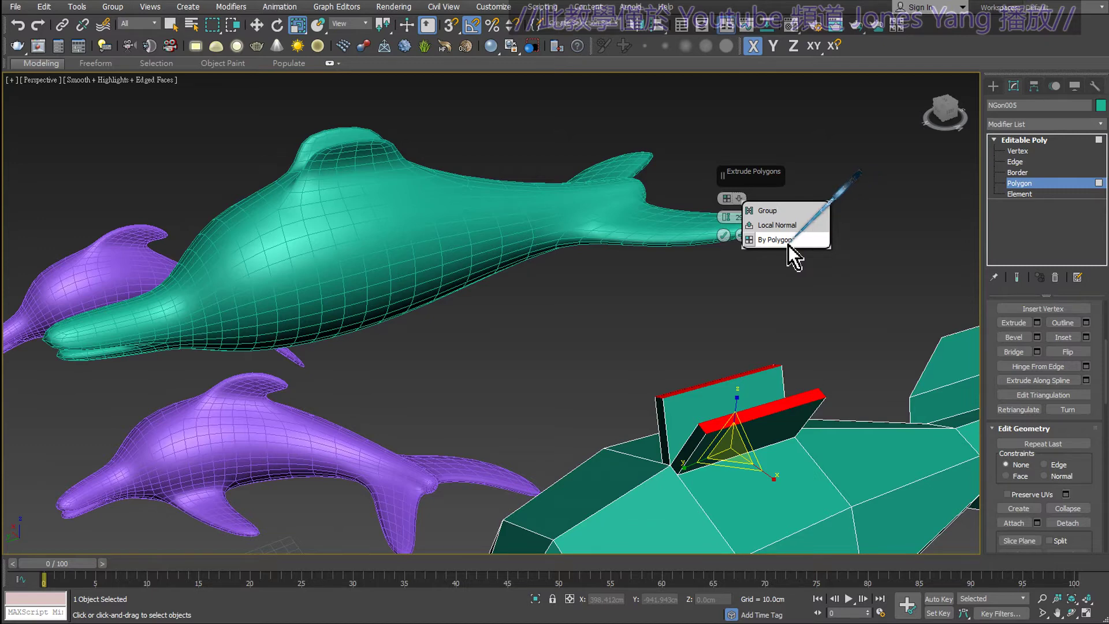
click(789, 243)
alt+middle_drag(756, 338, 815, 309)
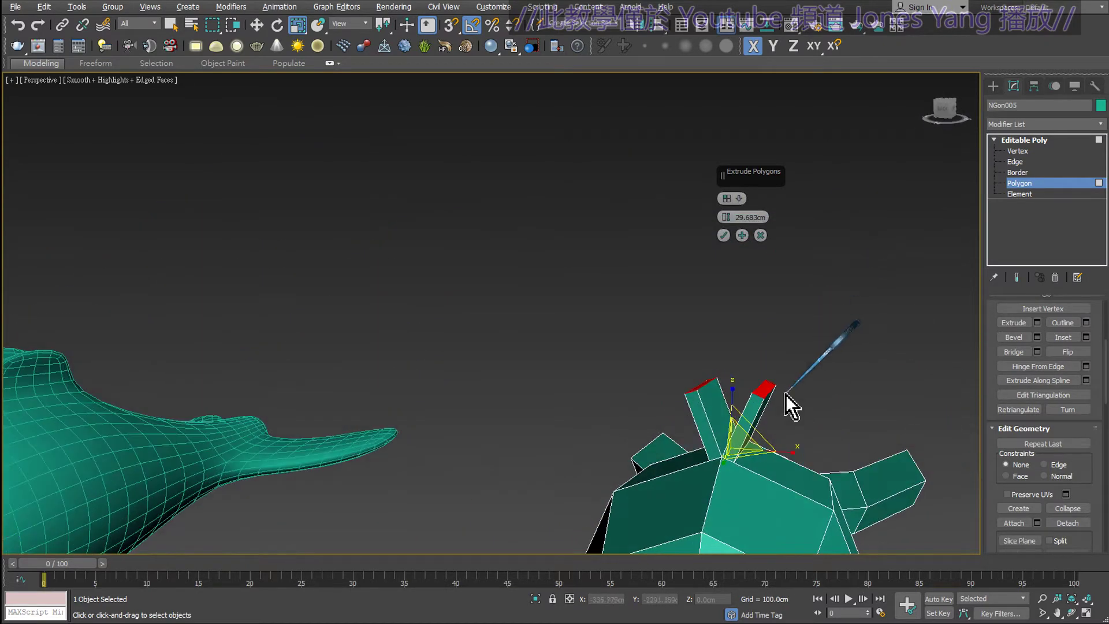
alt+middle_drag(785, 394, 750, 435)
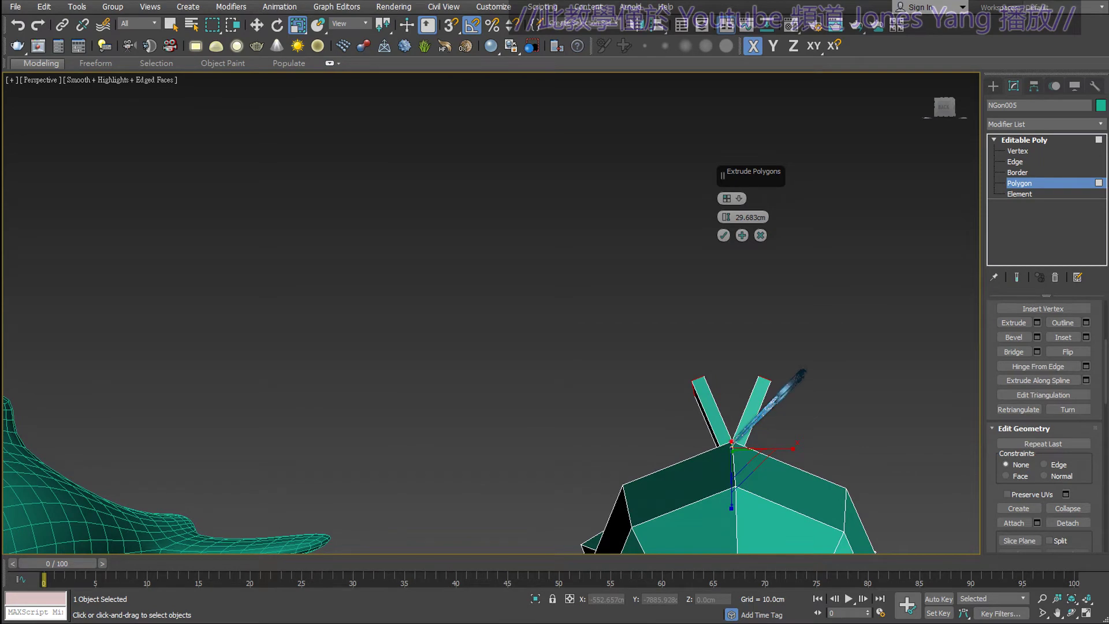
drag(732, 440, 658, 362)
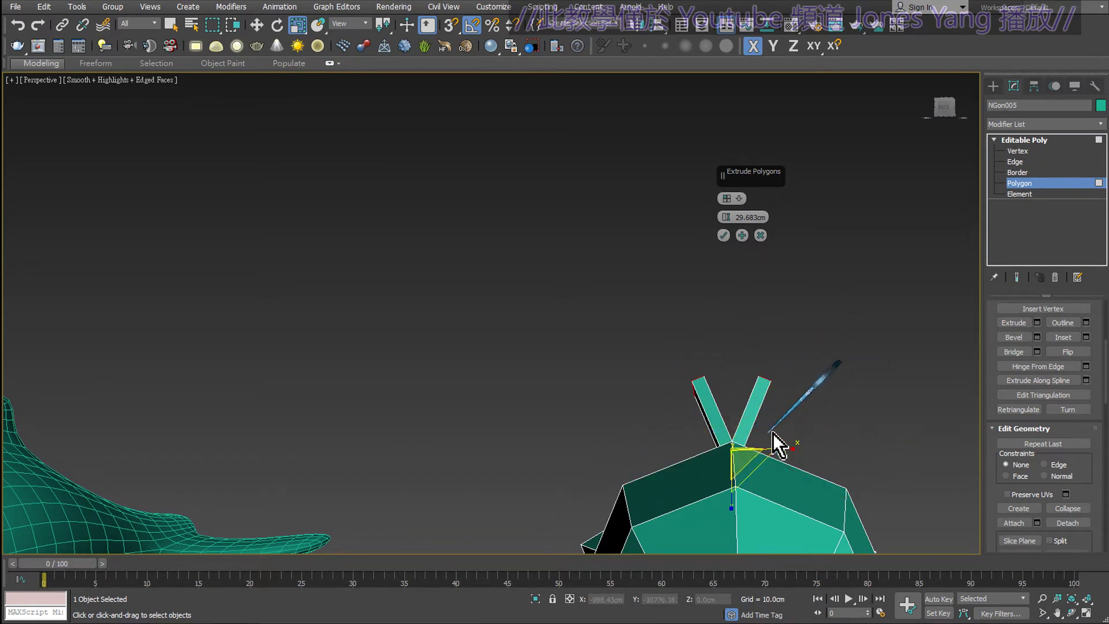
alt+middle_drag(775, 445, 744, 432)
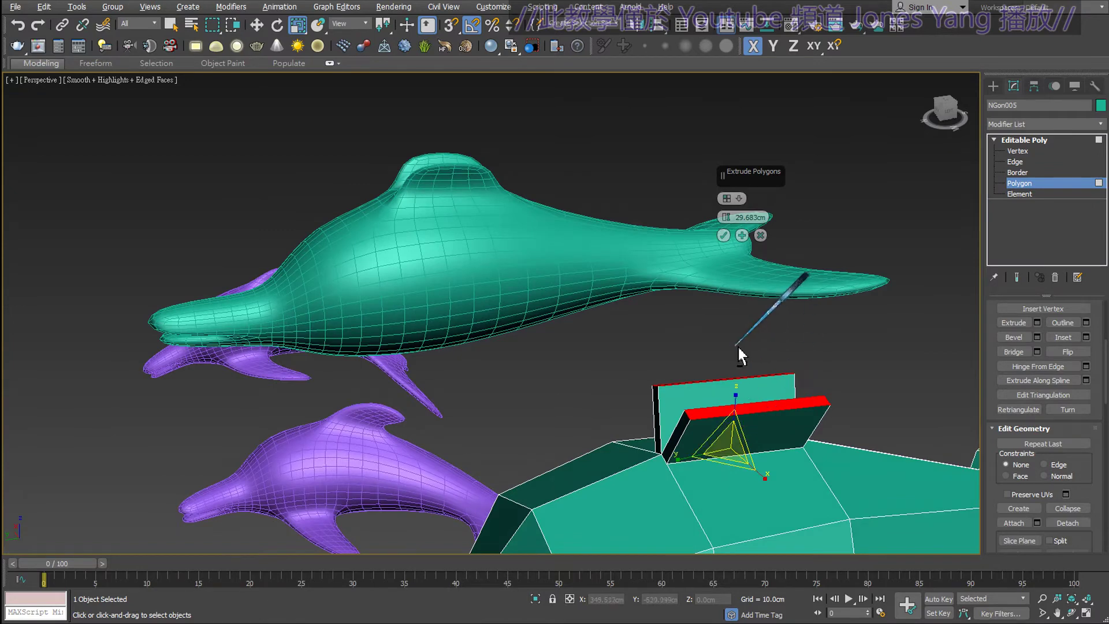
mouse_move(738, 349)
alt+middle_down()
mouse_move(763, 353)
mouse_move(757, 341)
alt+middle_up()
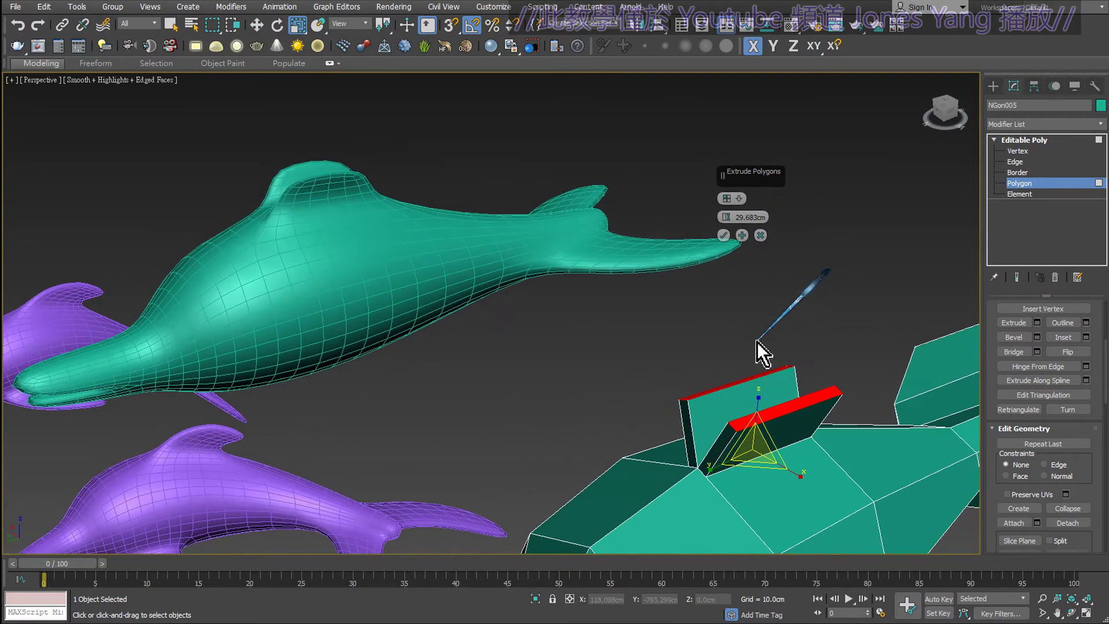
- Switch the extrusion type to Local Normal and increase the extrusion height
click(740, 200)
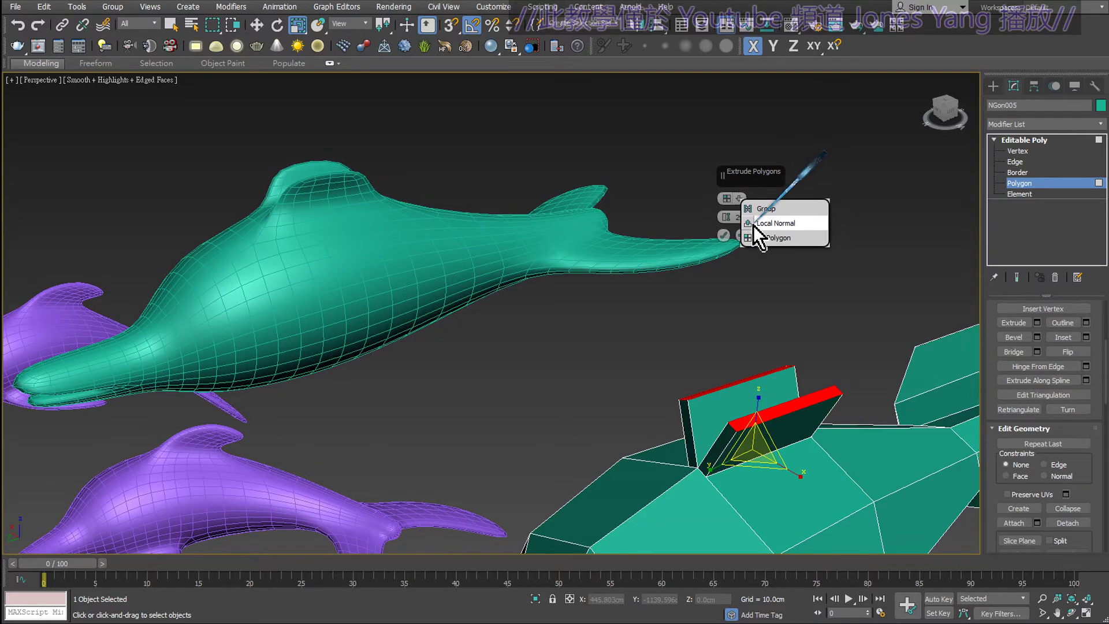
click(753, 225)
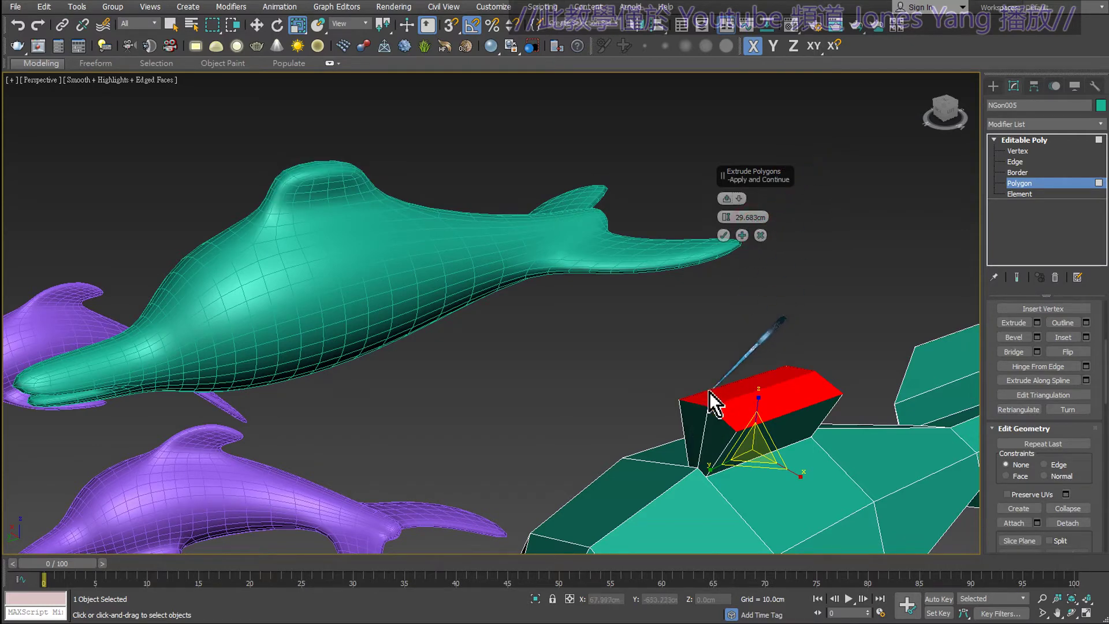
alt+middle_drag(722, 405, 747, 387)
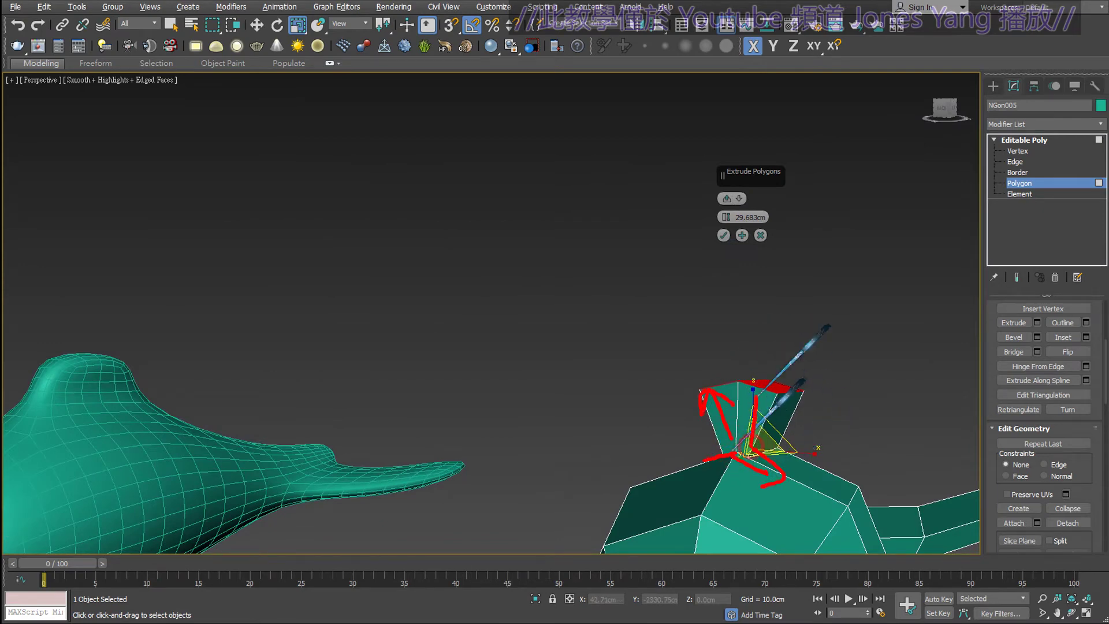
mouse_move(737, 453)
alt+middle_down()
mouse_move(722, 456)
mouse_move(744, 364)
mouse_move(705, 316)
mouse_move(748, 223)
alt+middle_up()
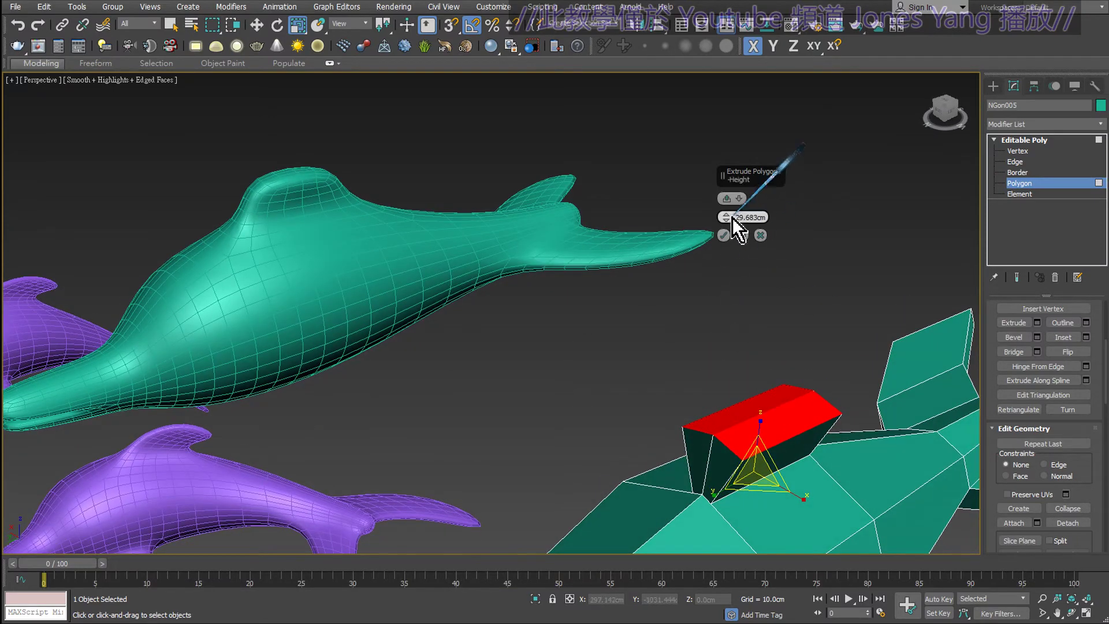
drag(726, 217, 730, 179)
mouse_move(718, 218)
alt+middle_down()
mouse_move(535, 297)
mouse_move(727, 303)
alt+middle_up()
- Set the extrusion type to Group with a 30 cm height and confirm it
click(739, 198)
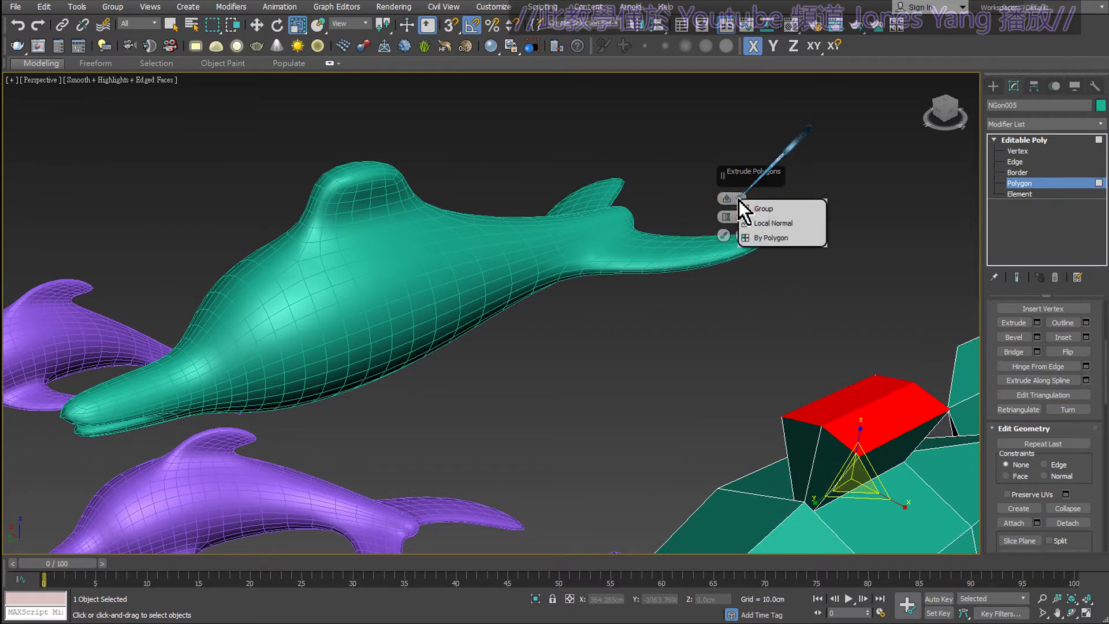
click(782, 210)
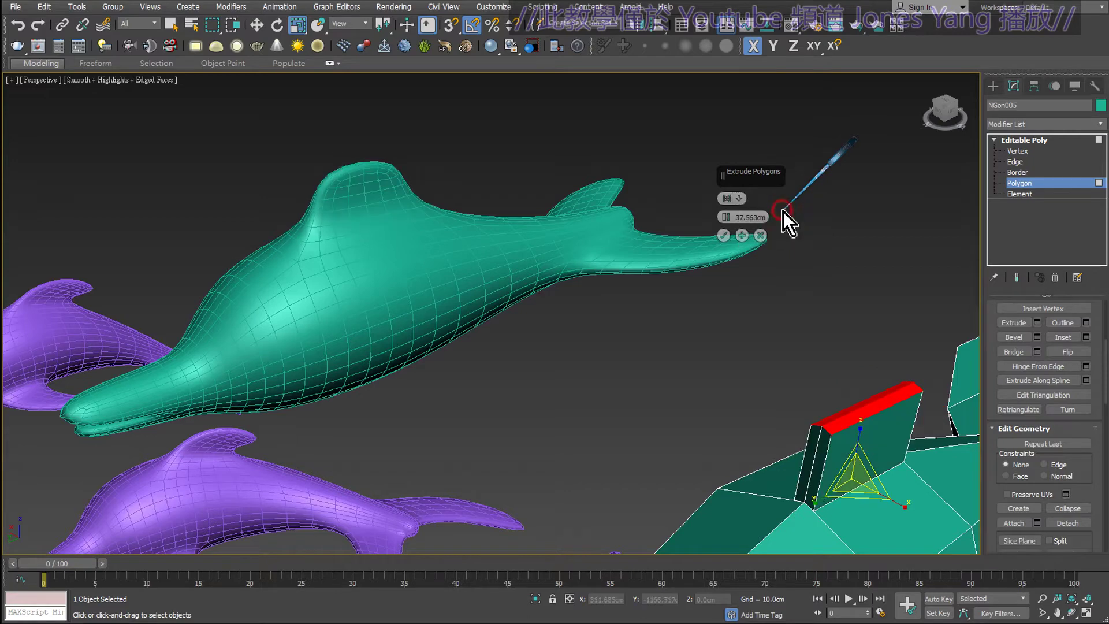
mouse_move(841, 390)
alt+middle_down()
mouse_move(731, 366)
mouse_move(747, 349)
alt+middle_up()
drag(727, 223, 729, 245)
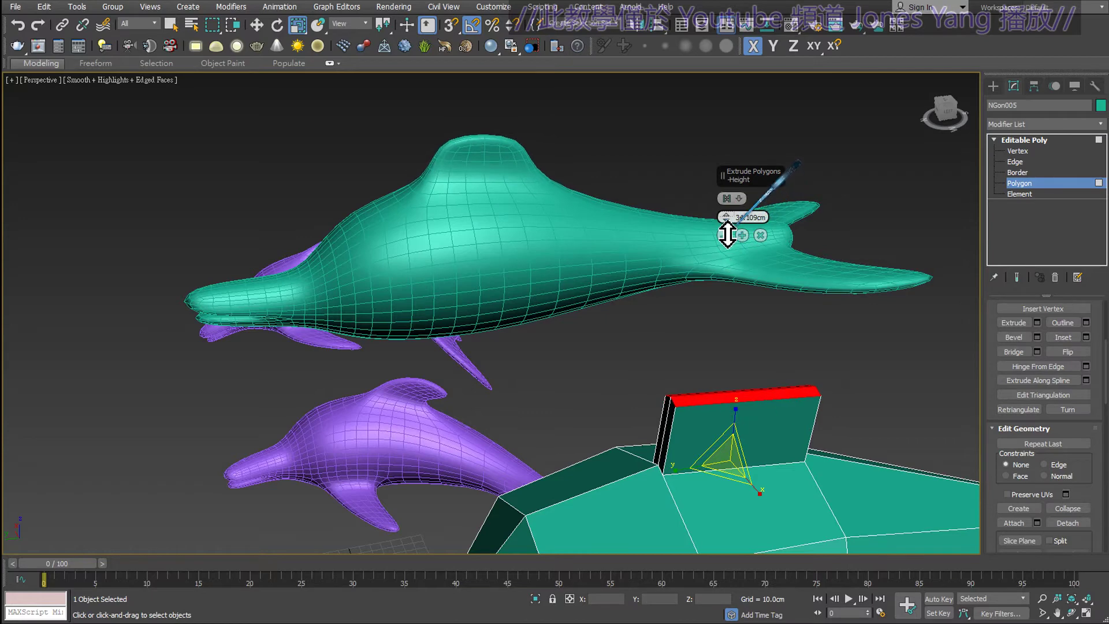
drag(728, 245, 727, 230)
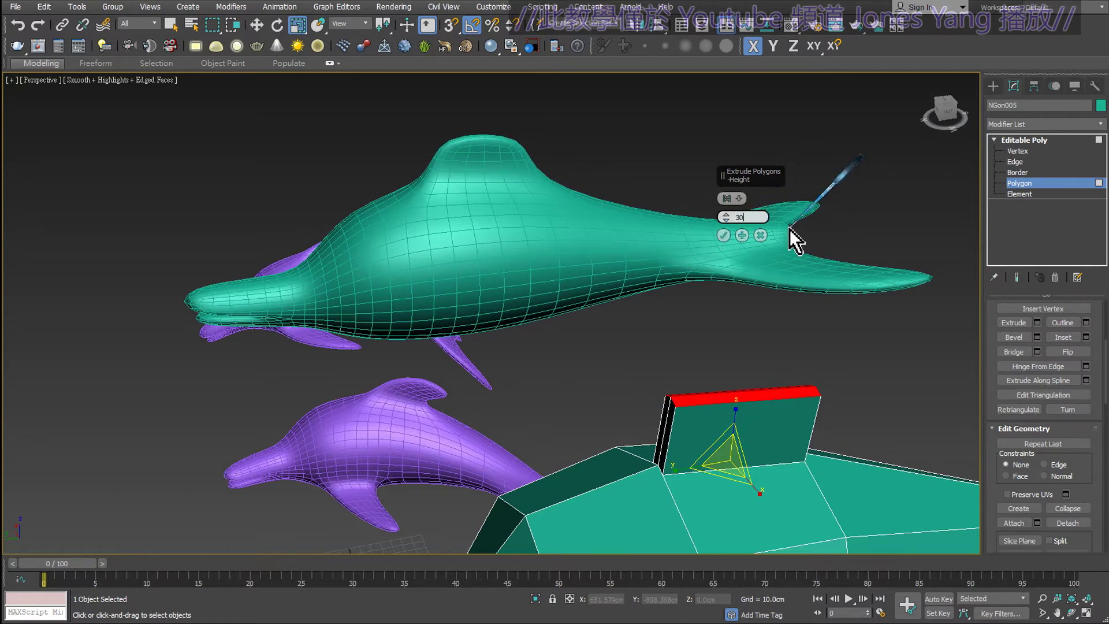
click(727, 235)
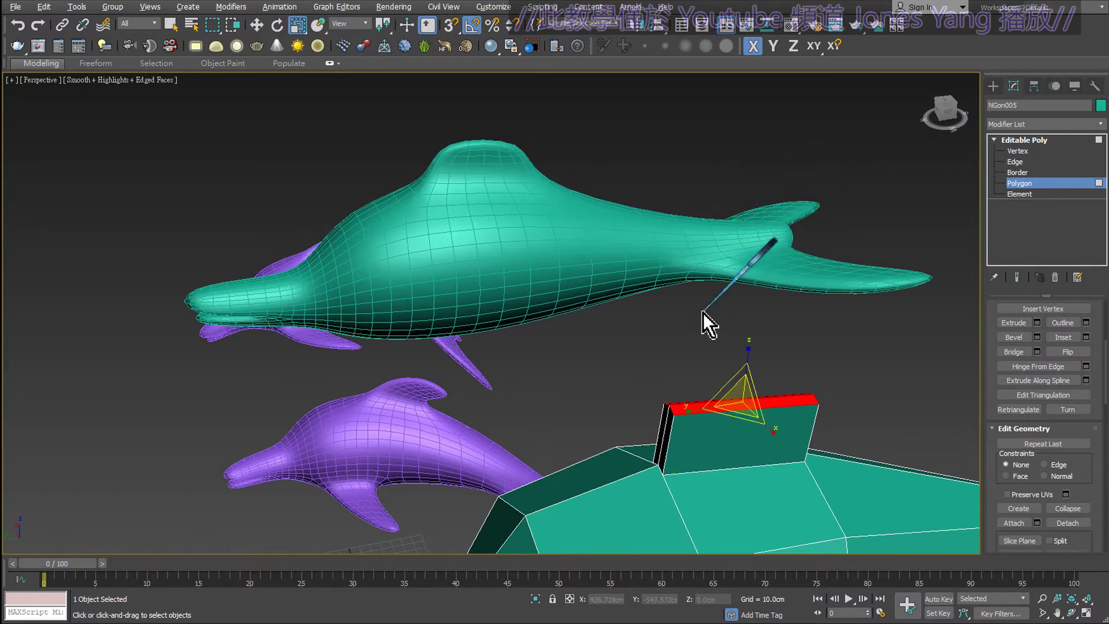
- Slide the fin slab's top face backward toward the tail so the fin sweeps back
alt+middle_drag(729, 234, 707, 306)
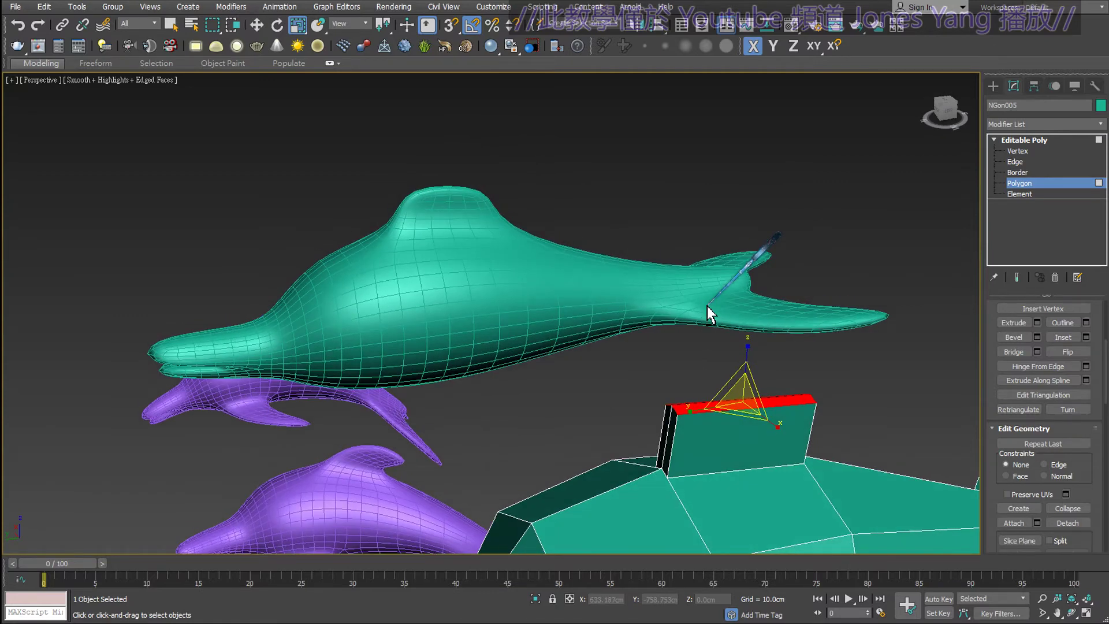
mouse_move(707, 306)
alt+middle_down()
mouse_move(696, 314)
mouse_move(696, 275)
mouse_move(742, 359)
alt+middle_up()
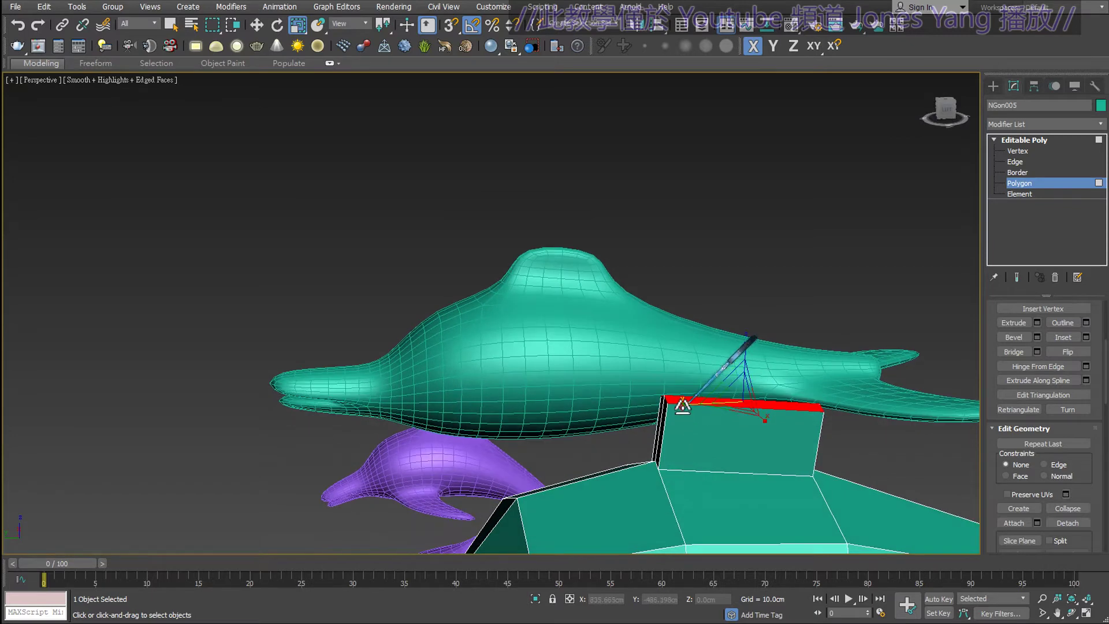
drag(682, 404, 714, 399)
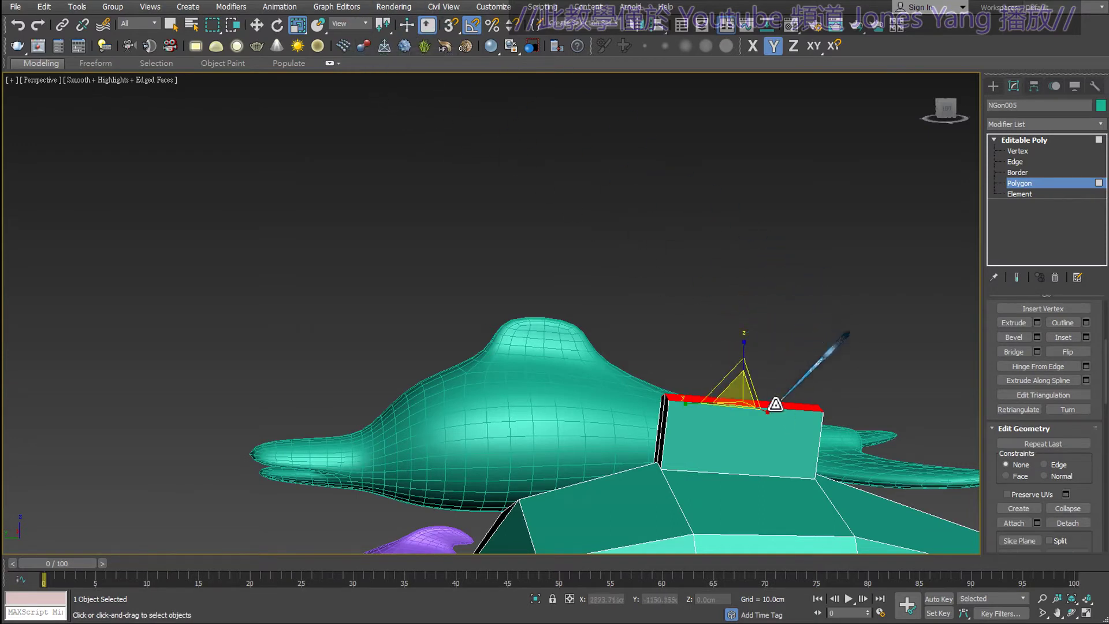
scroll(702, 384, up, 1)
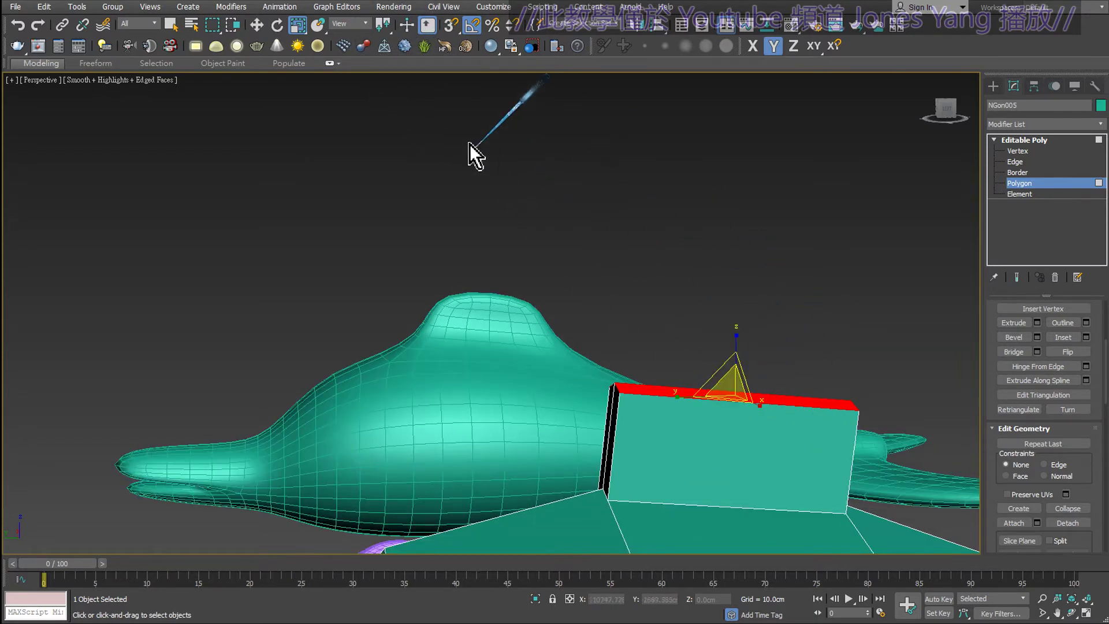
- Set the transform coordinate system to Local
click(359, 28)
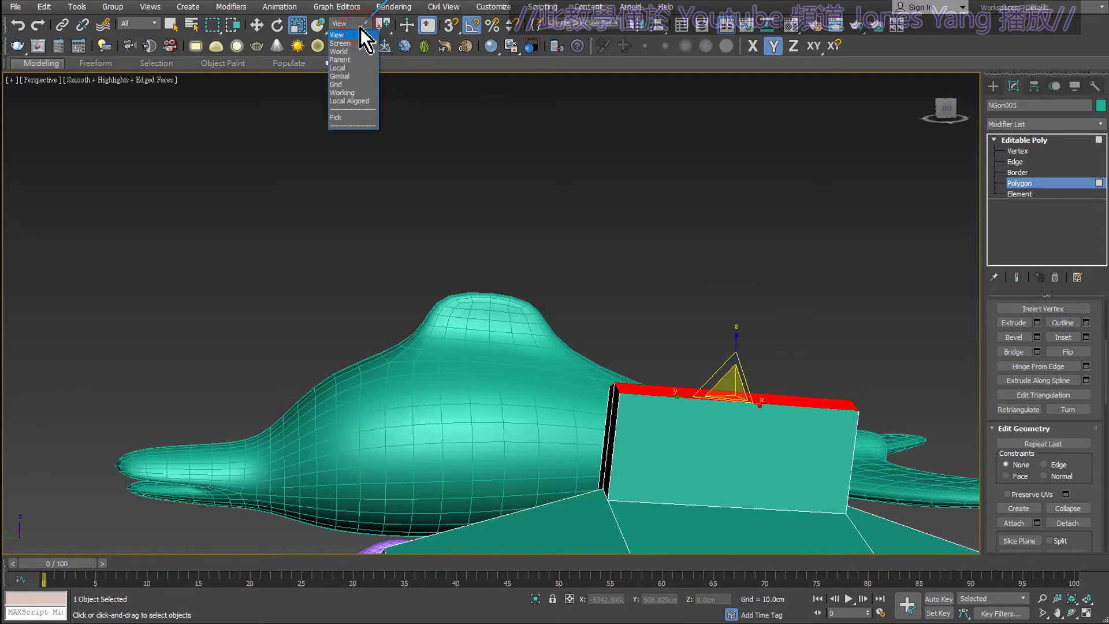
click(356, 68)
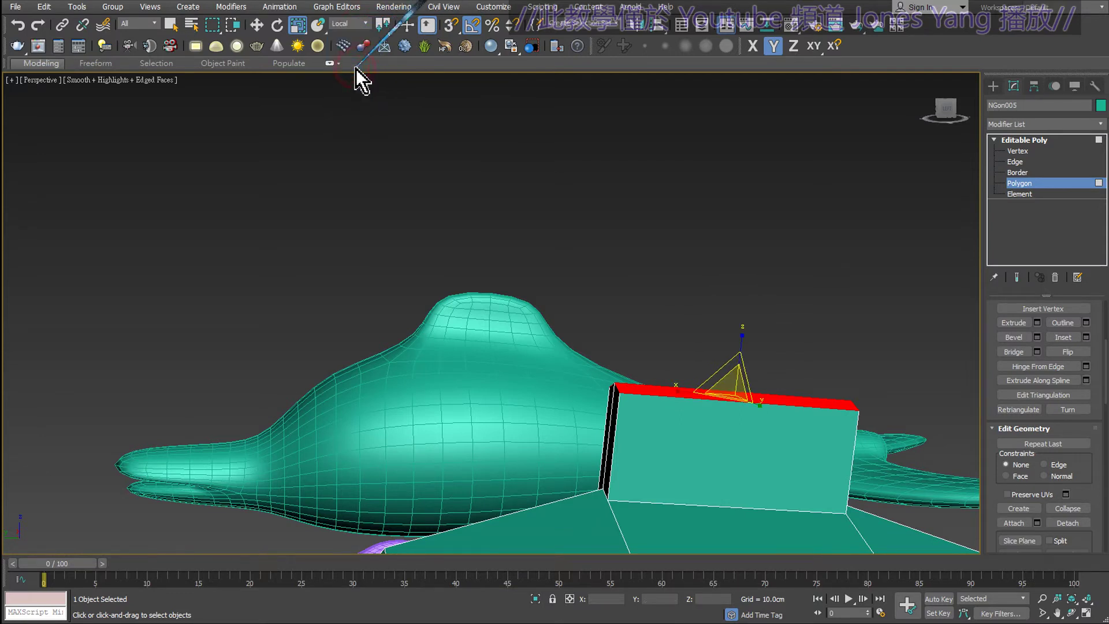
click(350, 24)
click(348, 33)
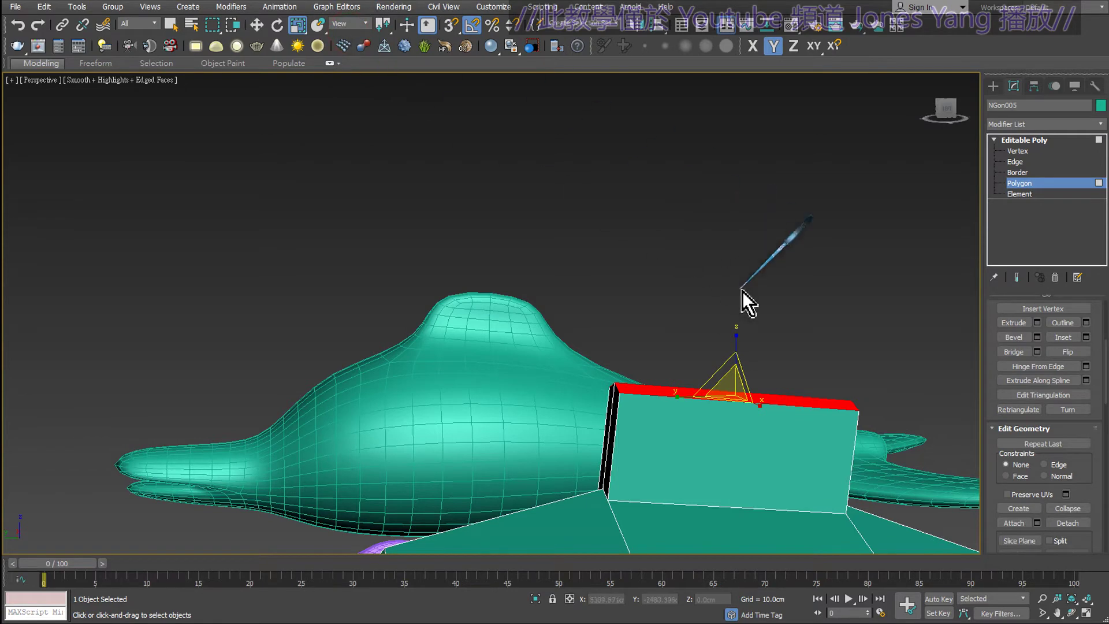
click(351, 26)
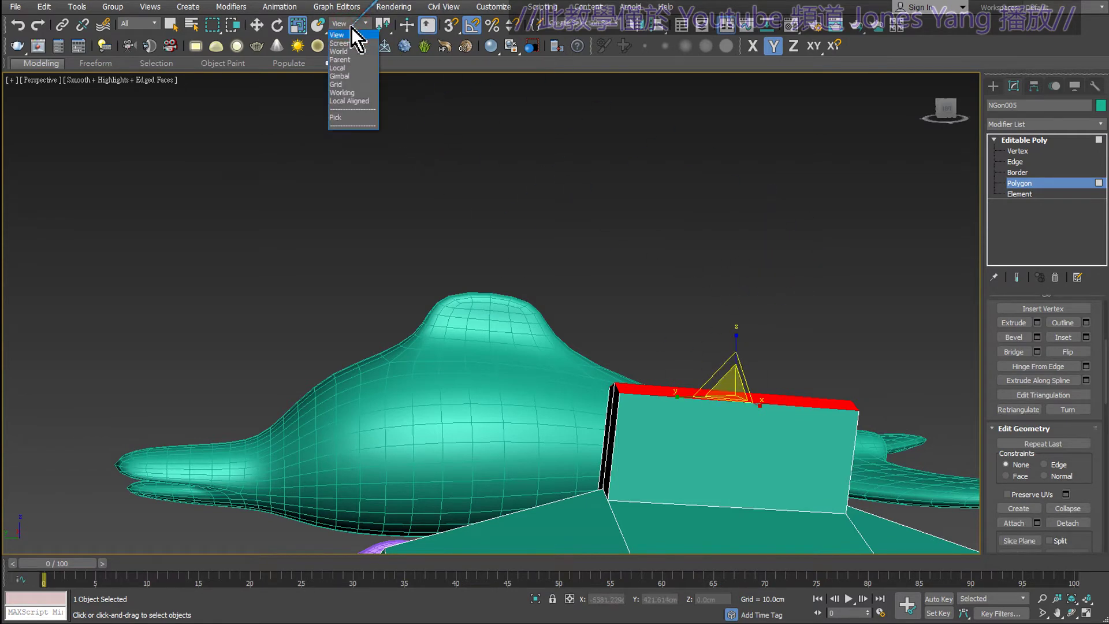
click(351, 68)
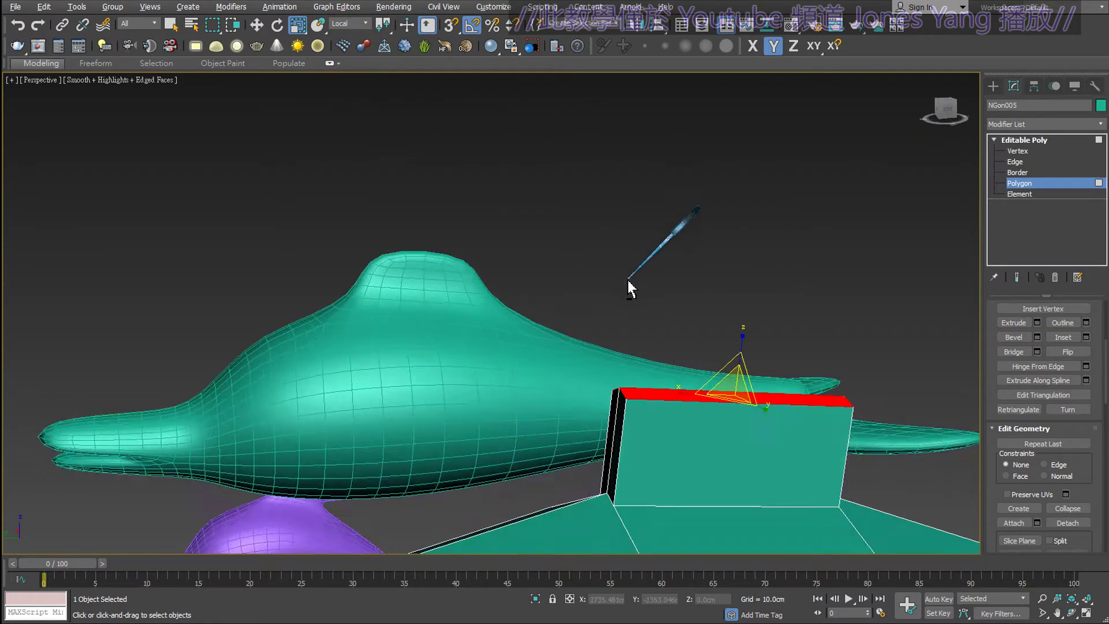
- Scale the fin's top face to 85% along Y to taper the fin
alt+middle_drag(626, 277, 622, 332)
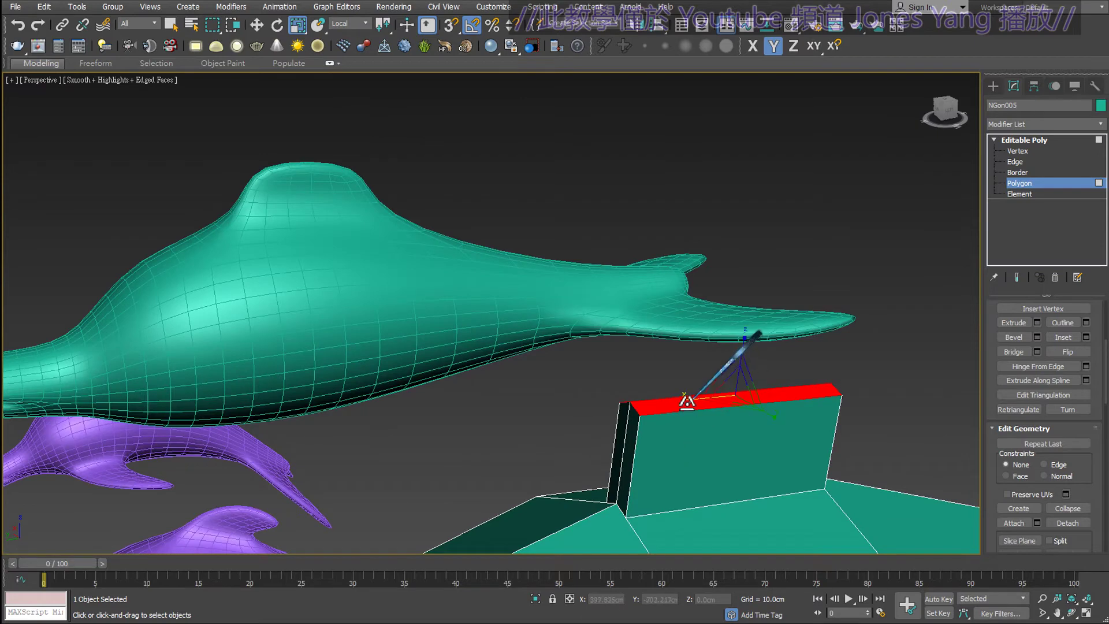
drag(687, 400, 700, 405)
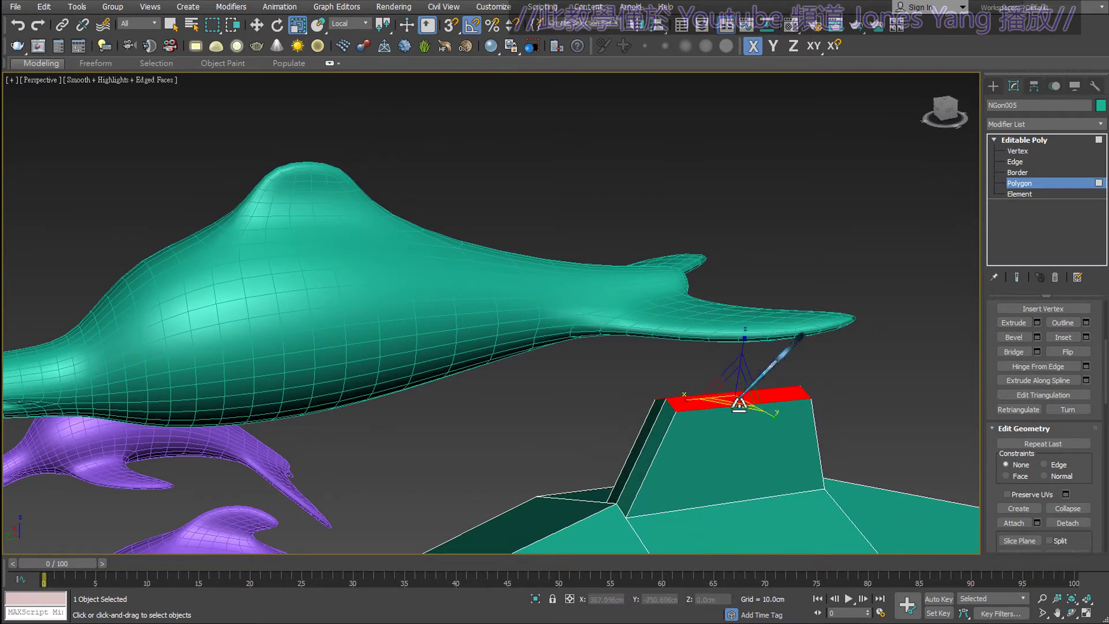
alt+middle_drag(763, 404, 849, 431)
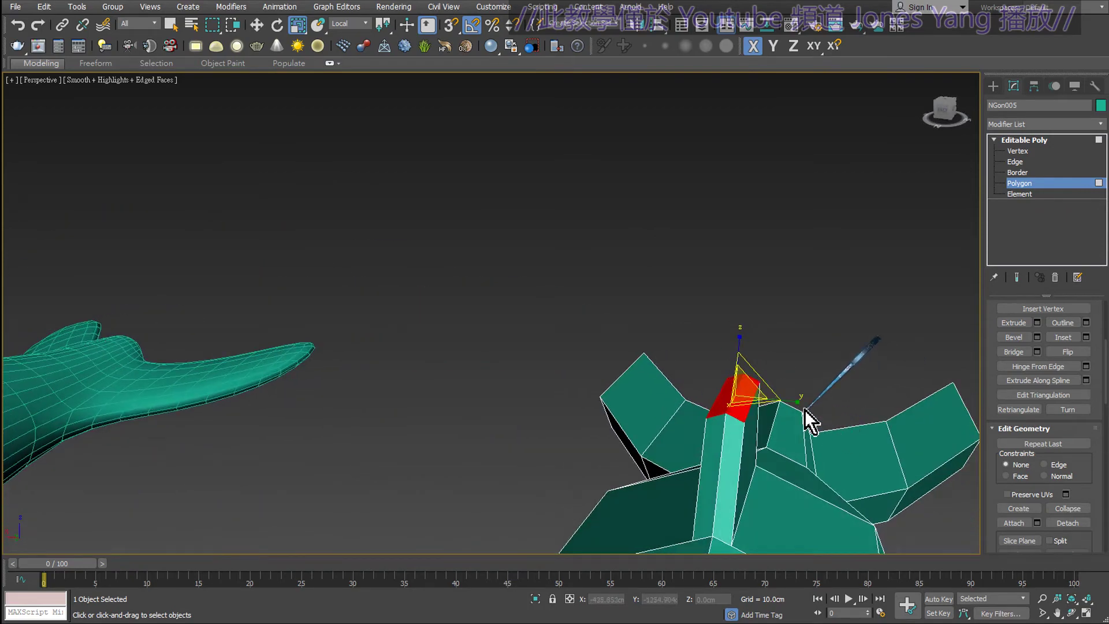
drag(796, 398, 785, 401)
mouse_move(786, 401)
alt+middle_down()
mouse_move(809, 375)
mouse_move(465, 176)
alt+middle_up()
click(257, 25)
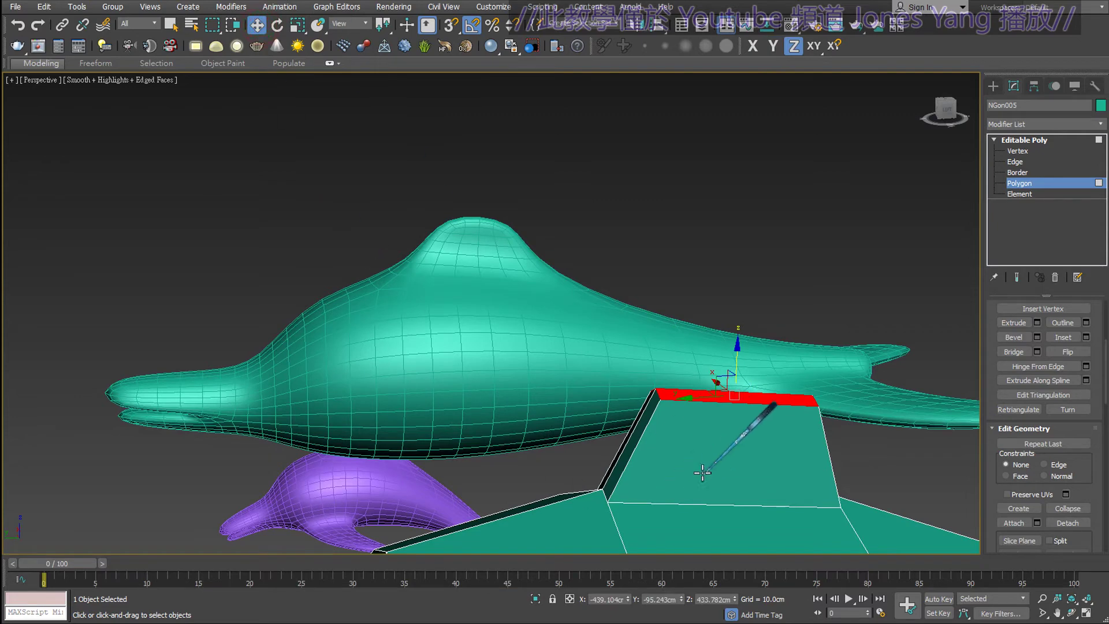
- Reposition the fin's top face along Y and lower it slightly along Z
alt+middle_drag(688, 399, 743, 404)
drag(743, 404, 766, 448)
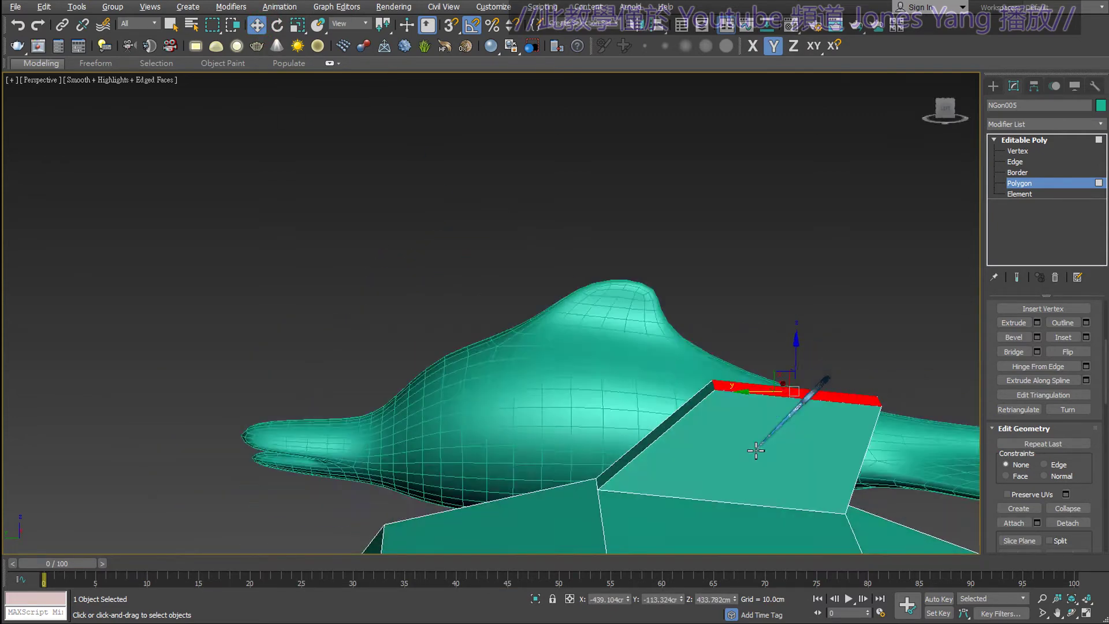
alt+middle_drag(766, 449, 836, 431)
drag(800, 350, 817, 422)
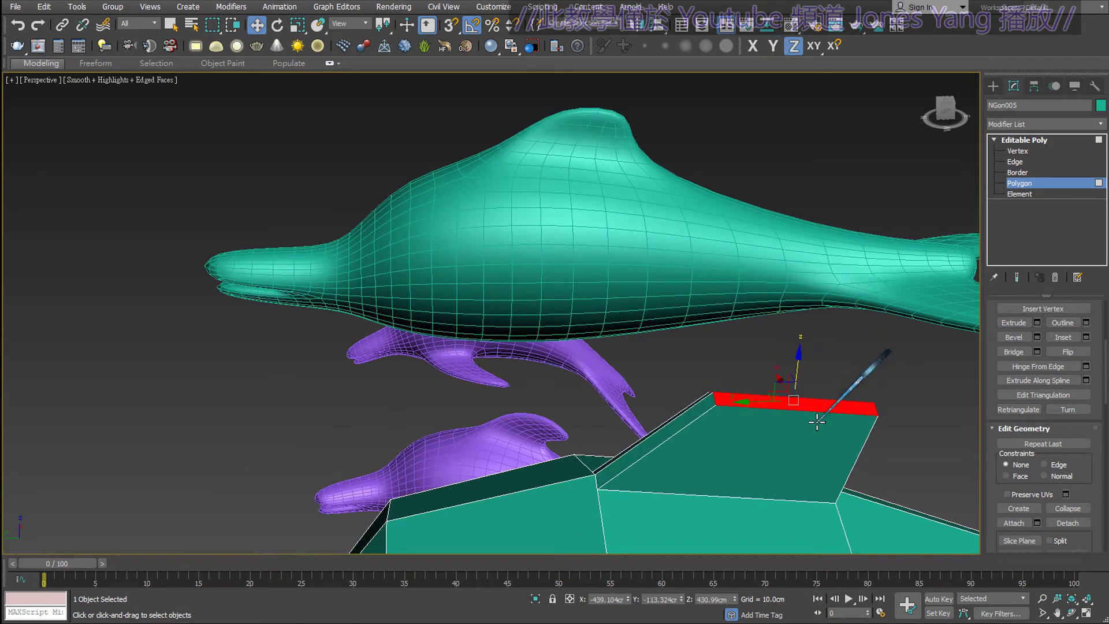
alt+middle_drag(819, 422, 843, 421)
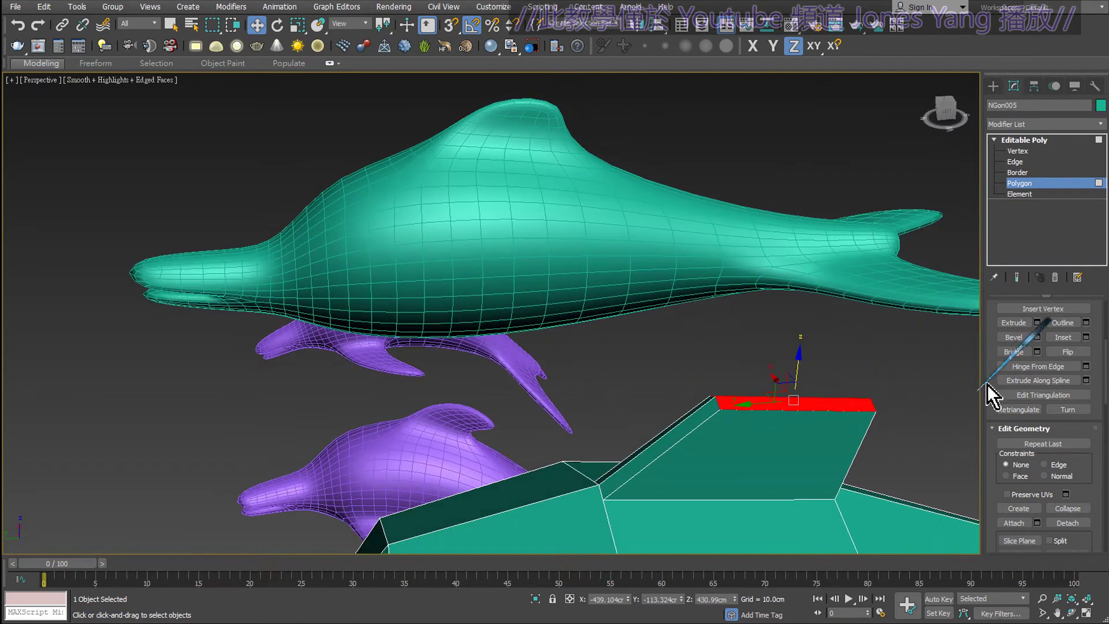
- Extrude the top face upward 30 cm as a Group
click(1037, 334)
alt+middle_drag(881, 393, 761, 287)
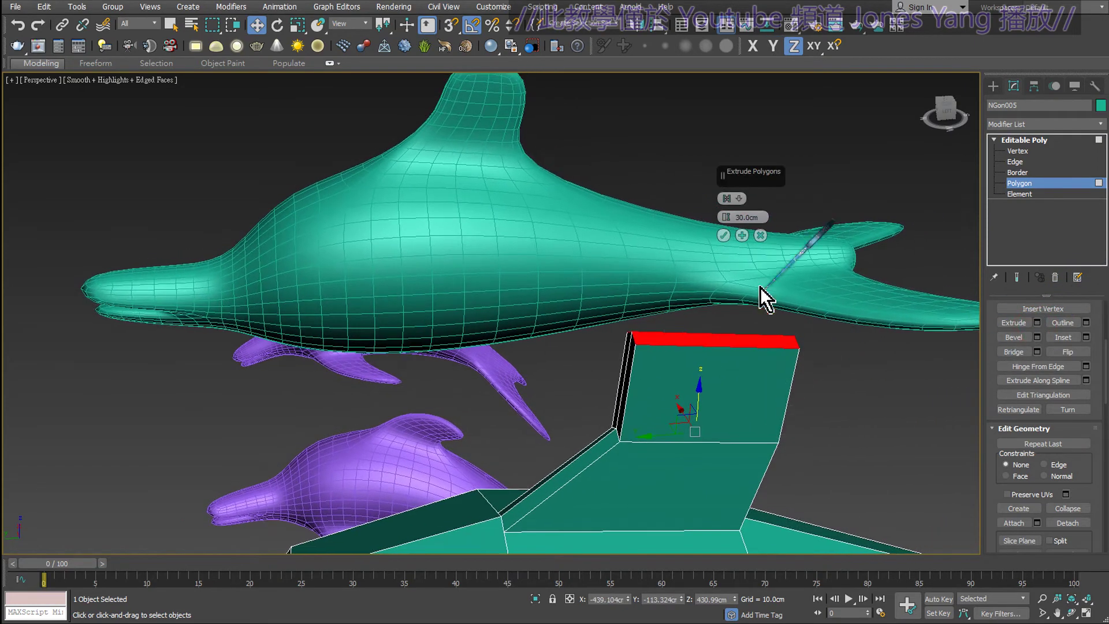
click(740, 201)
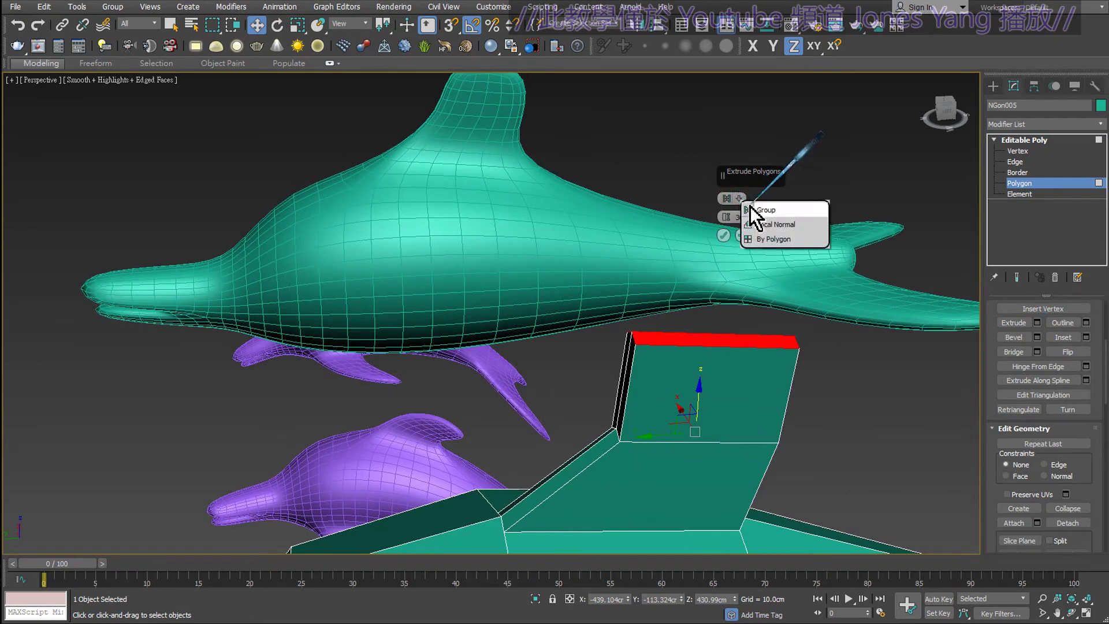
click(750, 206)
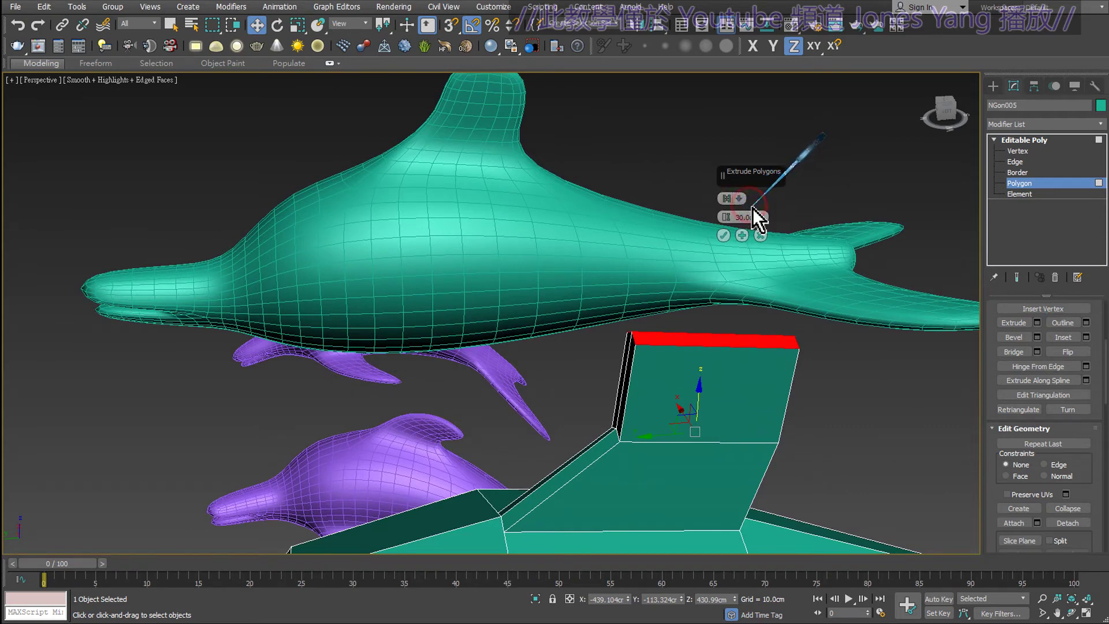
click(723, 235)
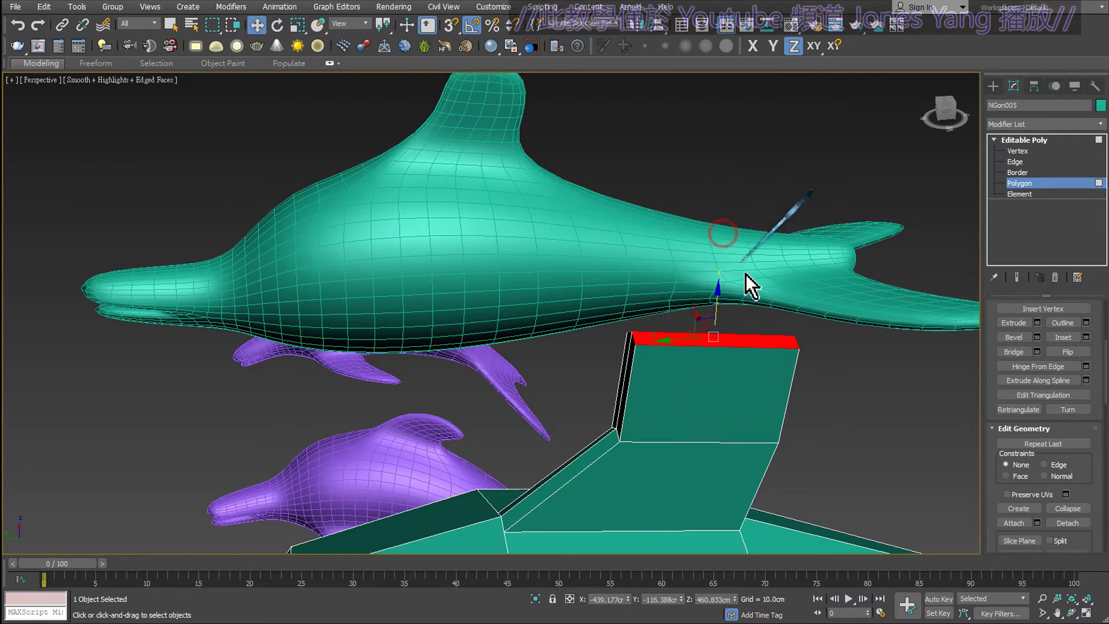
mouse_move(750, 286)
alt+middle_down()
mouse_move(743, 371)
mouse_move(580, 199)
alt+middle_up()
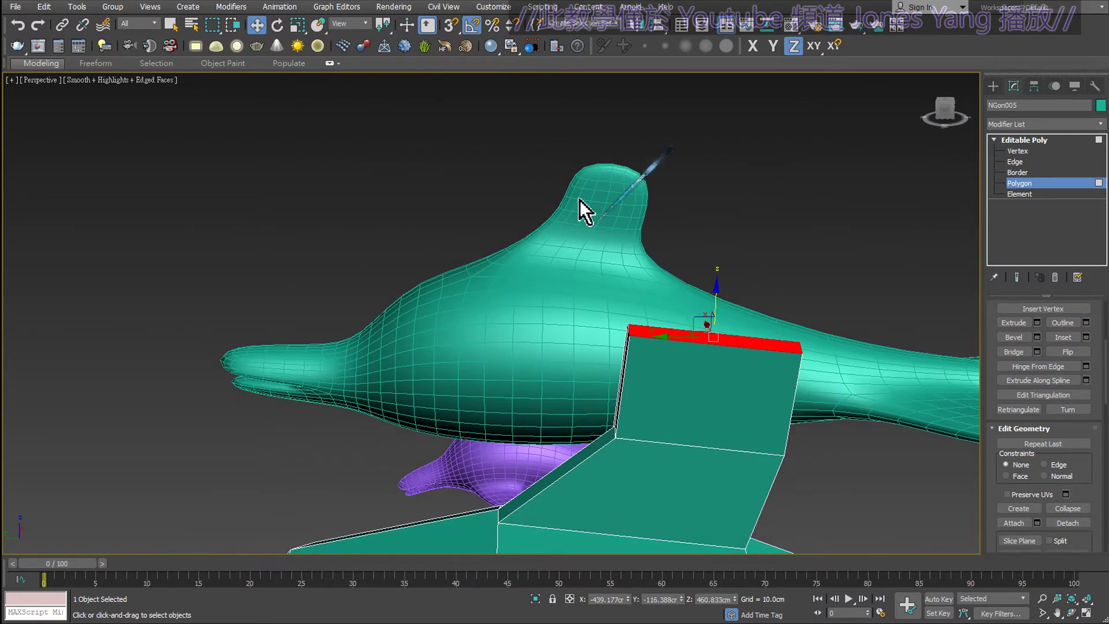
- Scale the fin's top face to 62% along X in Local coordinates
click(362, 28)
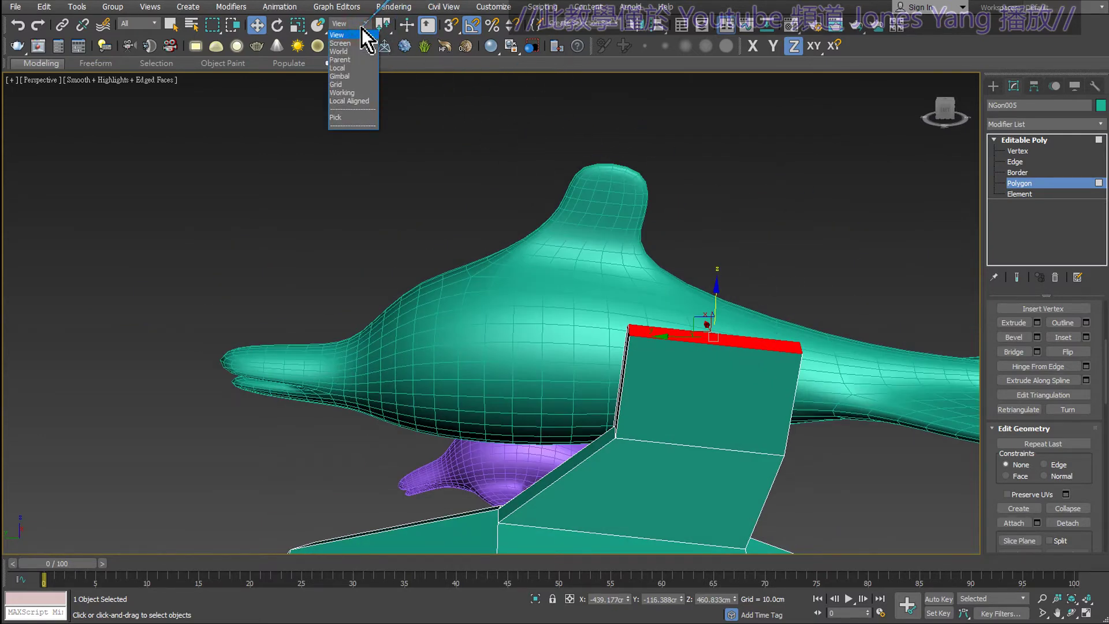
click(347, 67)
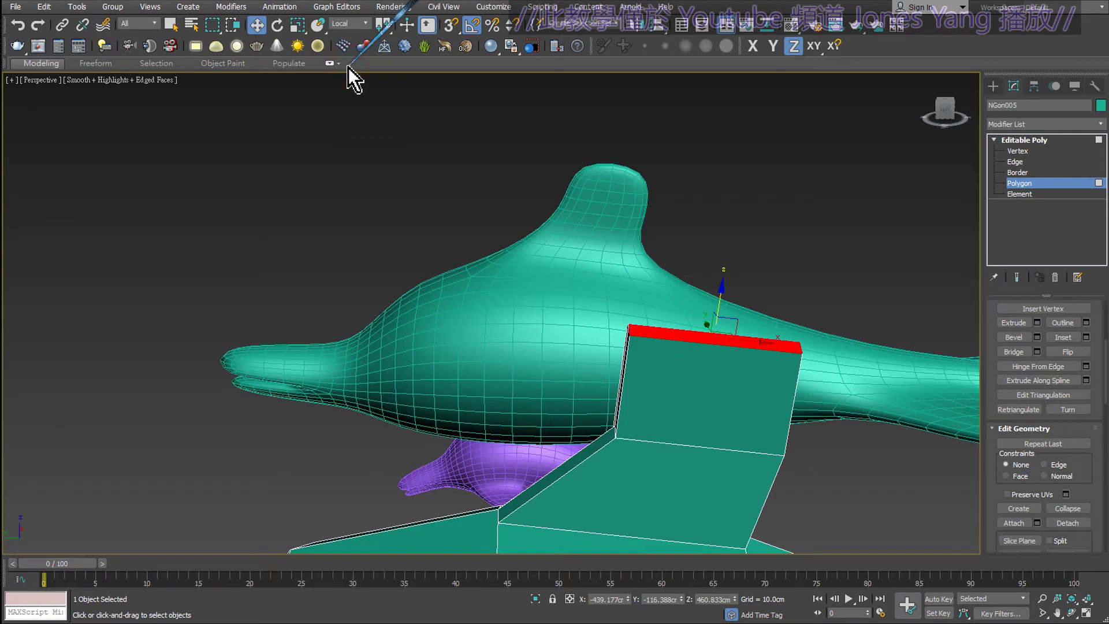
click(298, 26)
click(347, 28)
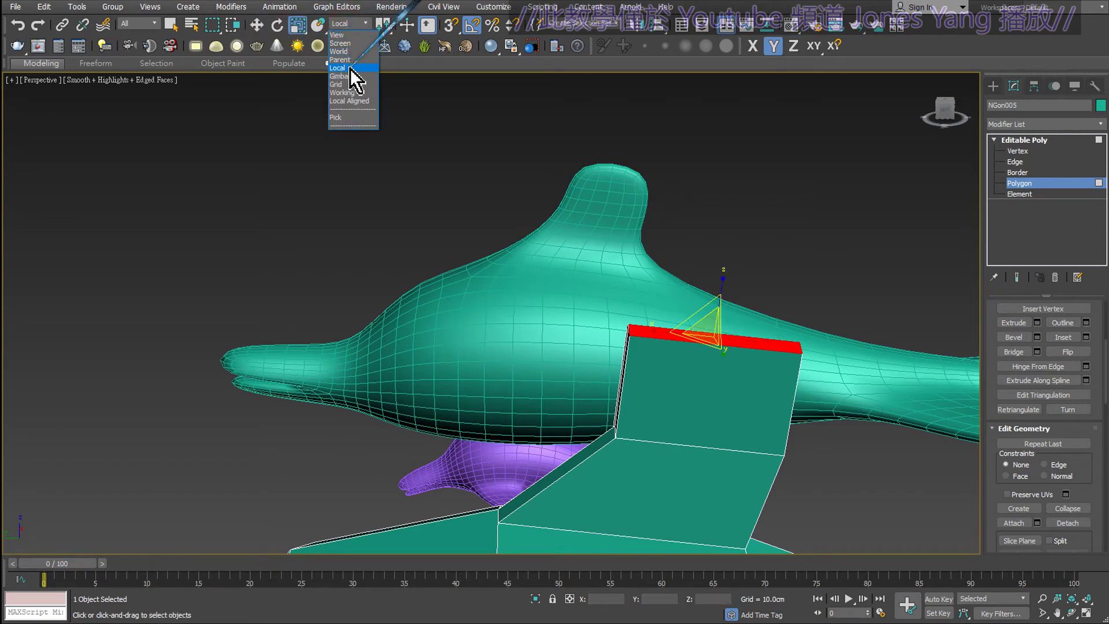
click(350, 68)
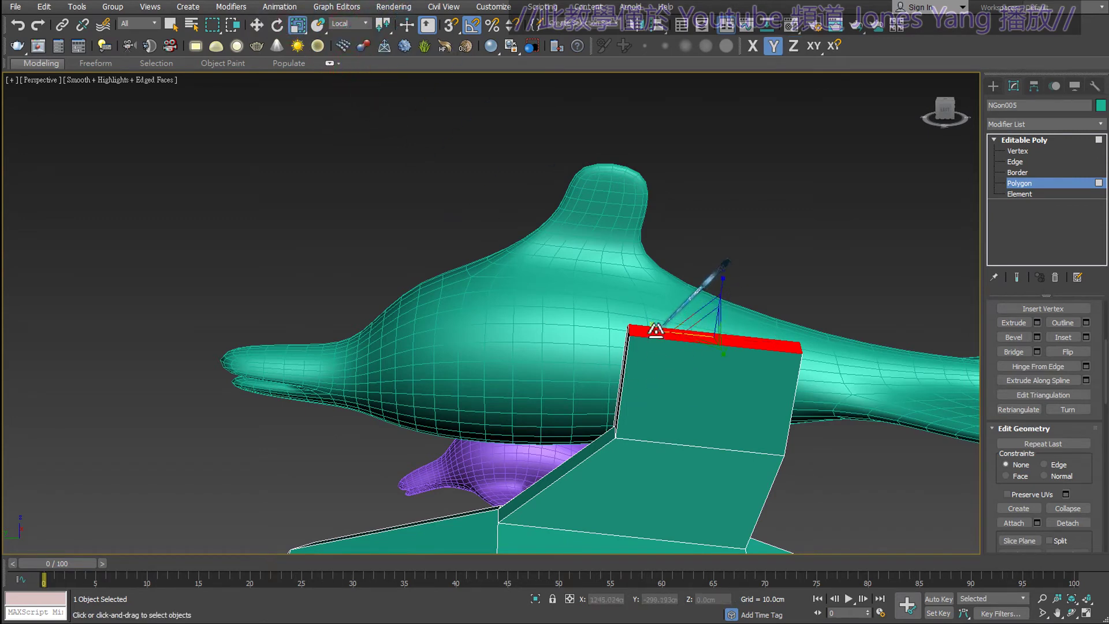
drag(655, 330, 684, 339)
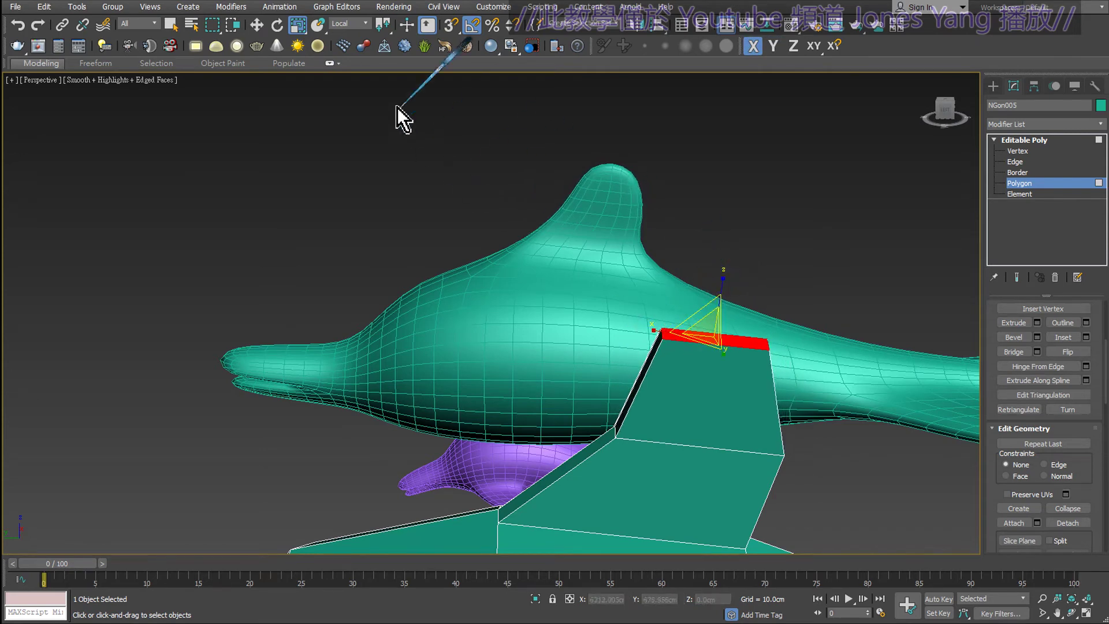
- In View coordinates, sweep the fin tip back along Y and down along Z, then enter Vertex level
click(349, 23)
click(348, 36)
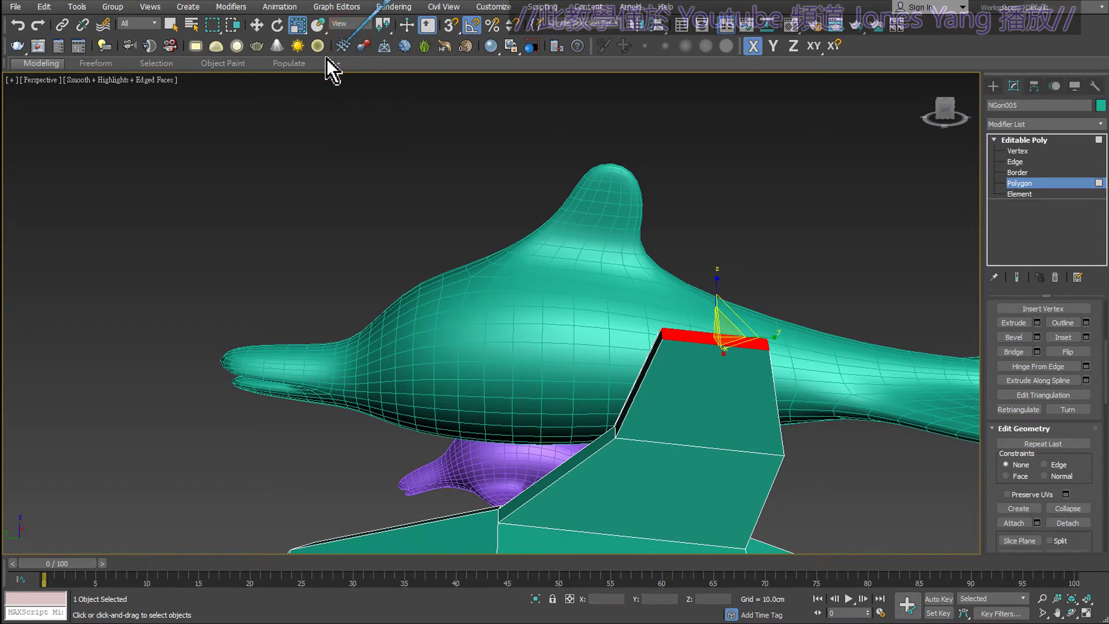
click(256, 27)
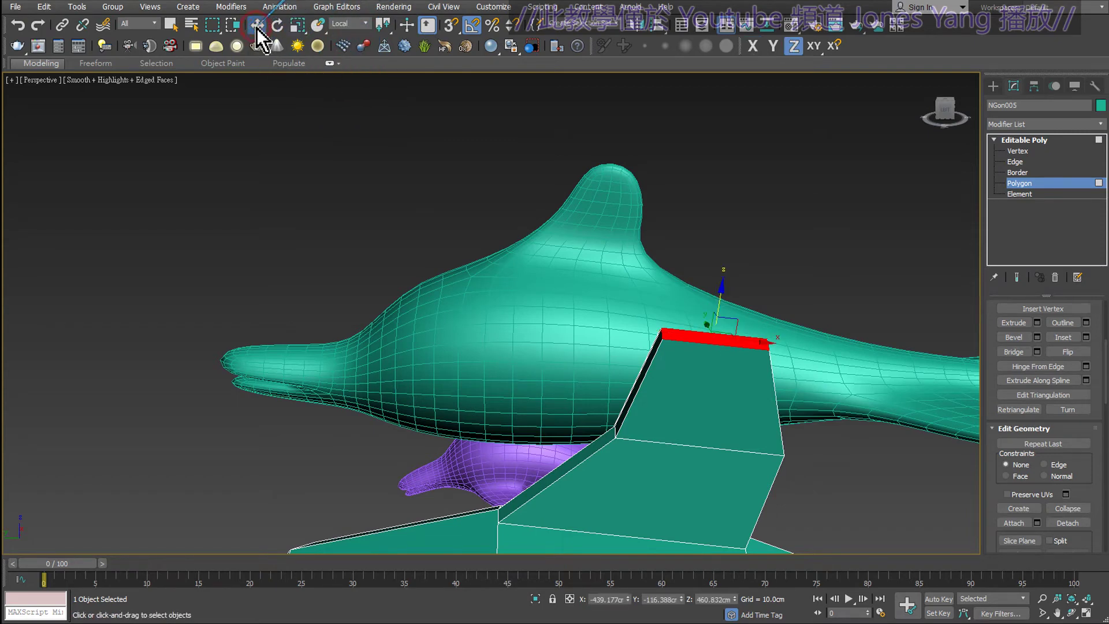
click(351, 27)
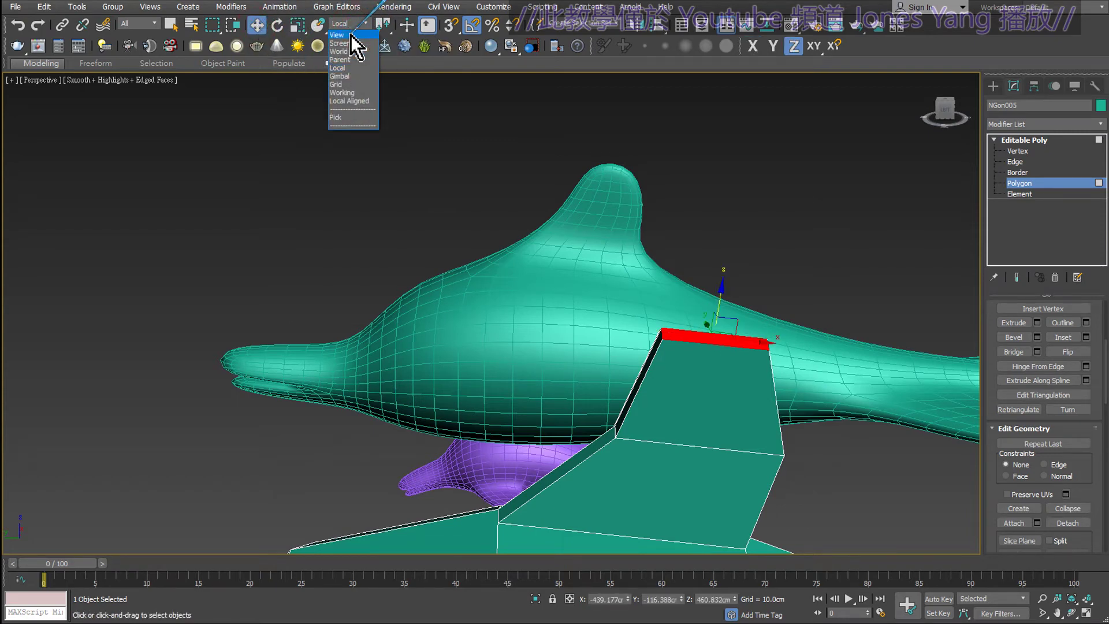
click(351, 35)
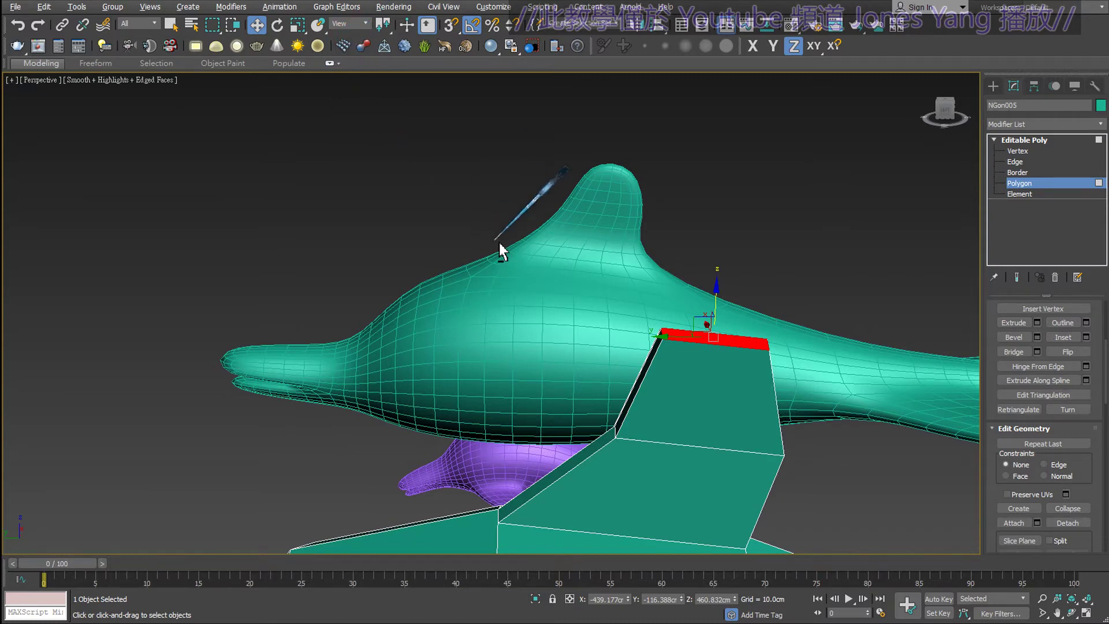
alt+middle_drag(500, 248, 554, 383)
drag(674, 341, 838, 377)
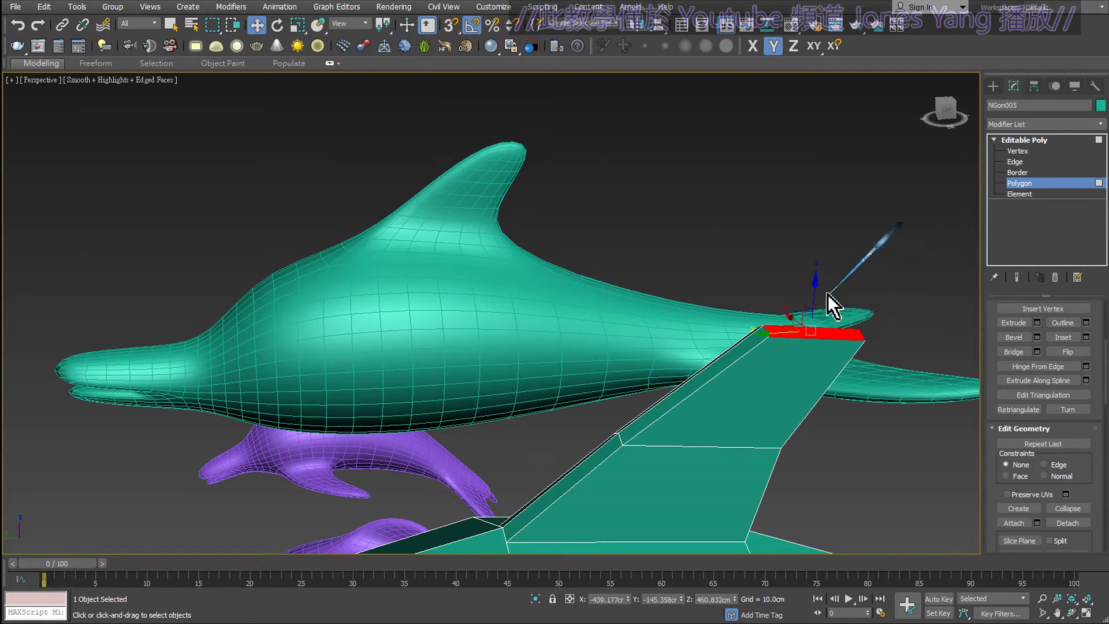
drag(817, 297, 829, 488)
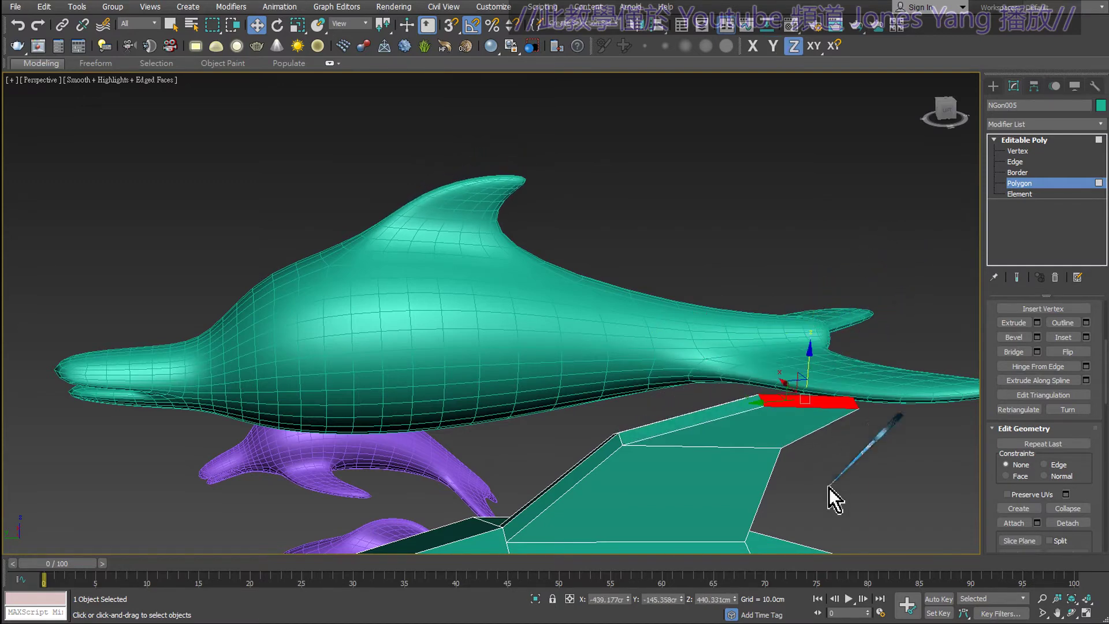
alt+middle_drag(829, 488, 767, 403)
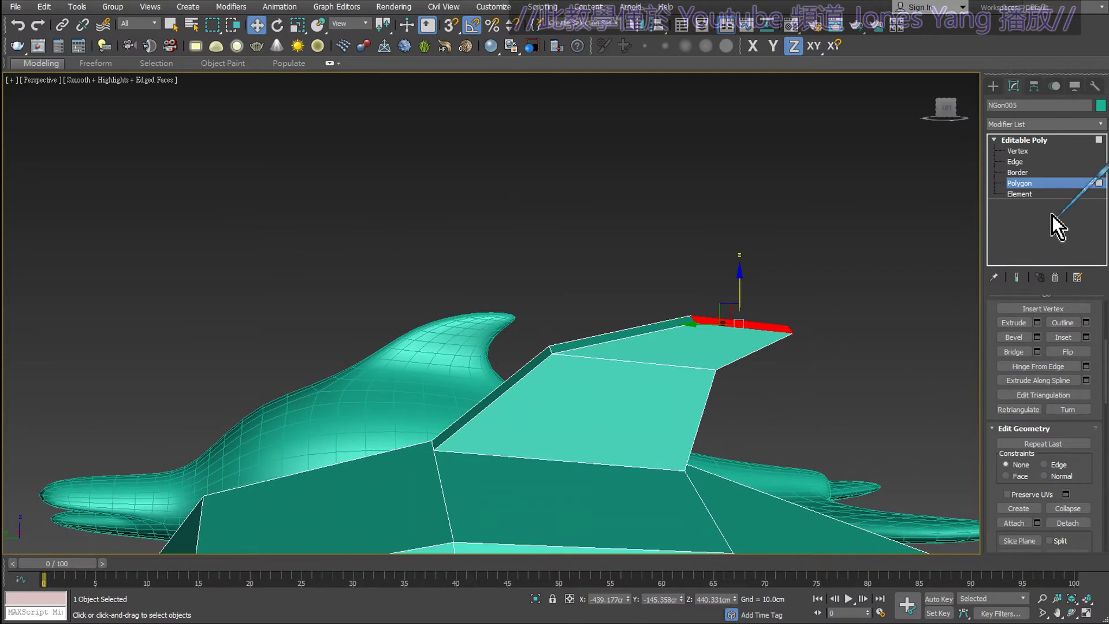
click(806, 332)
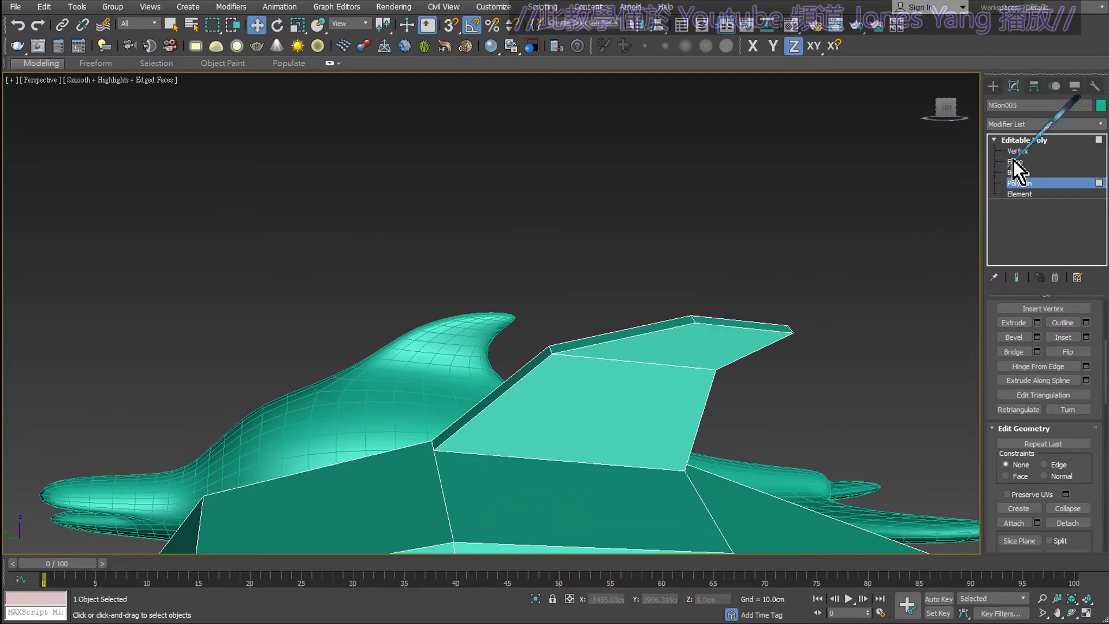
click(1016, 150)
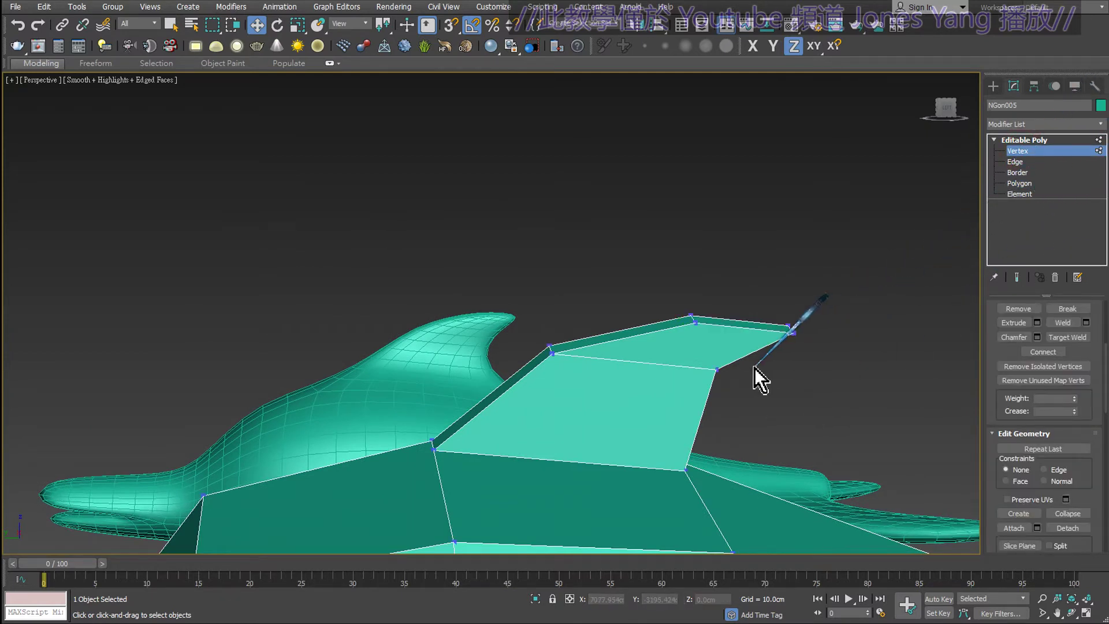
- Show the viewport as wireframe with edges and select the fin-tip vertices
click(150, 81)
click(163, 122)
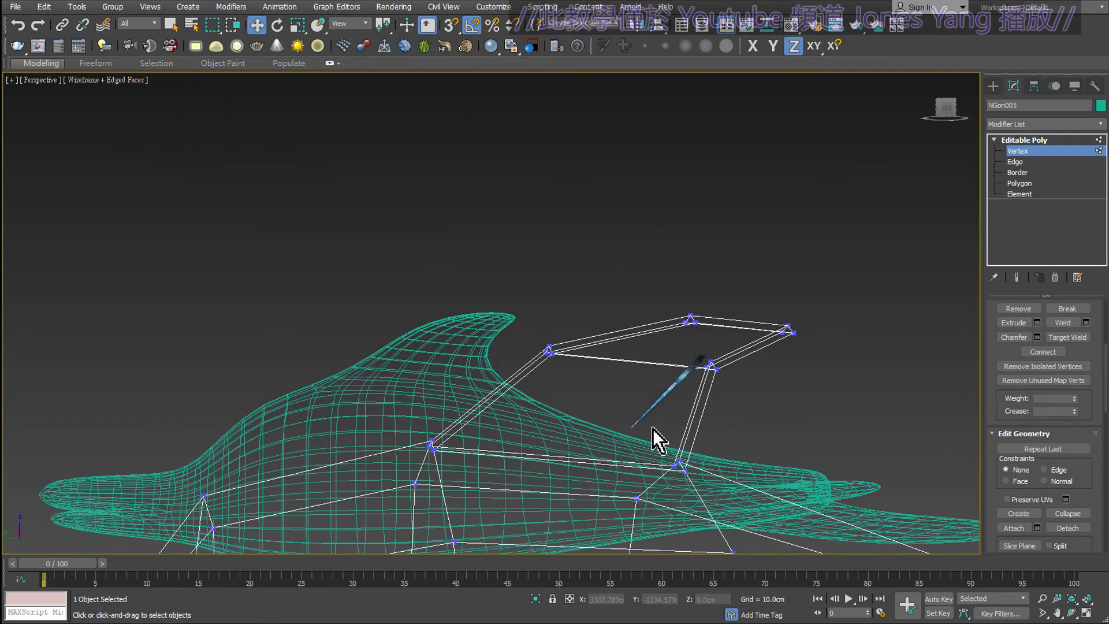
scroll(693, 405, up, 5)
drag(742, 284, 632, 351)
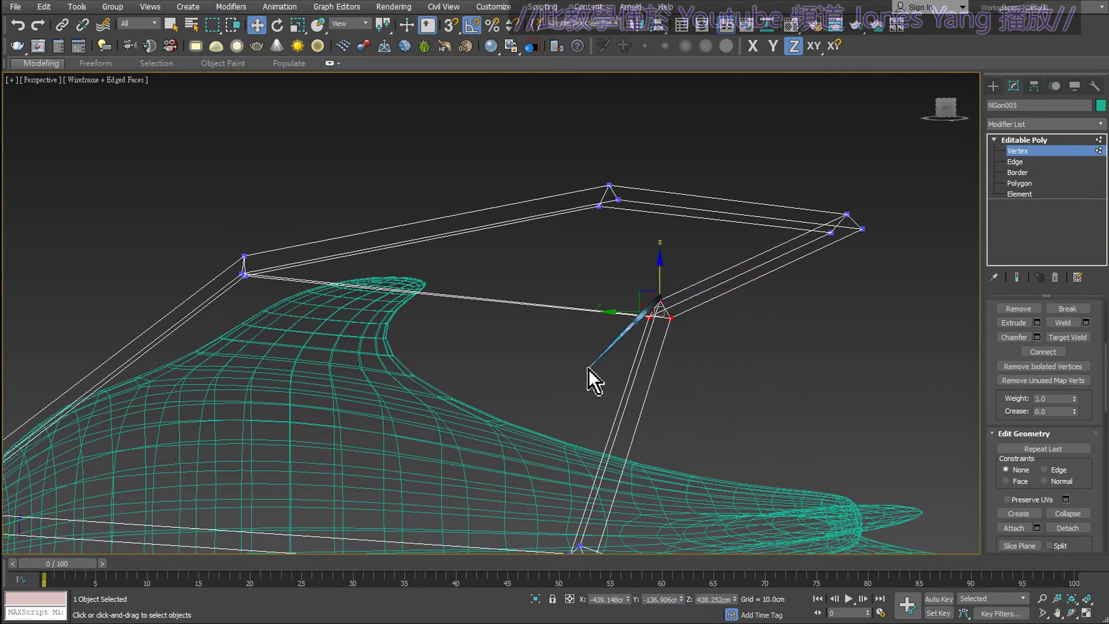
- Circle the reference dolphin's dorsal fin with arrows, then clear the annotations
alt+middle_drag(588, 369, 677, 377)
scroll(677, 376, down, 3)
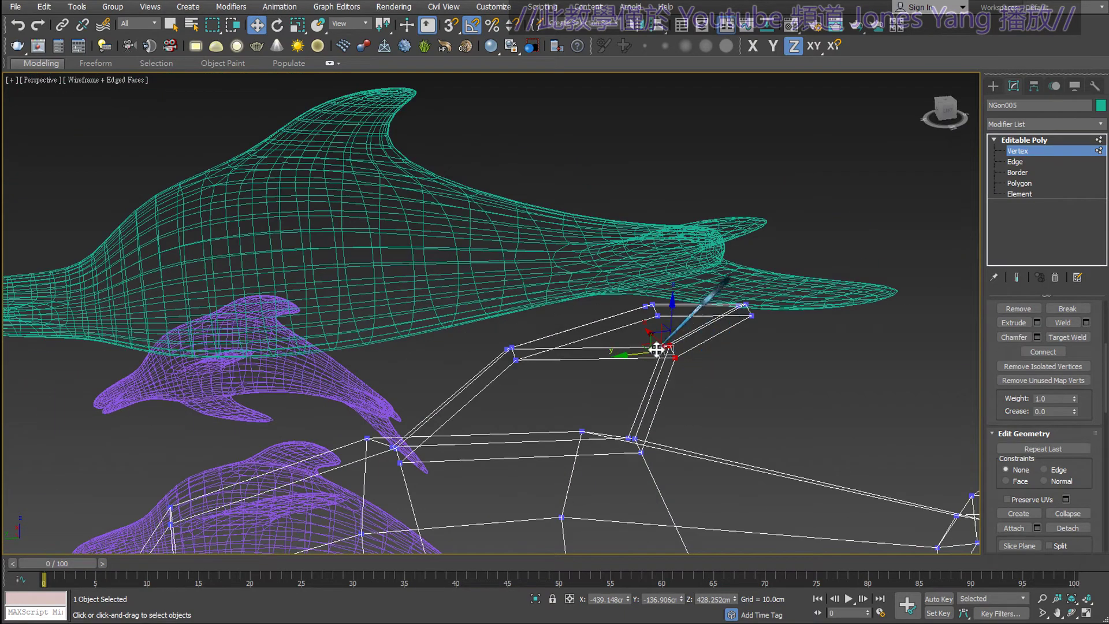
scroll(675, 377, up, 1)
drag(488, 210, 451, 206)
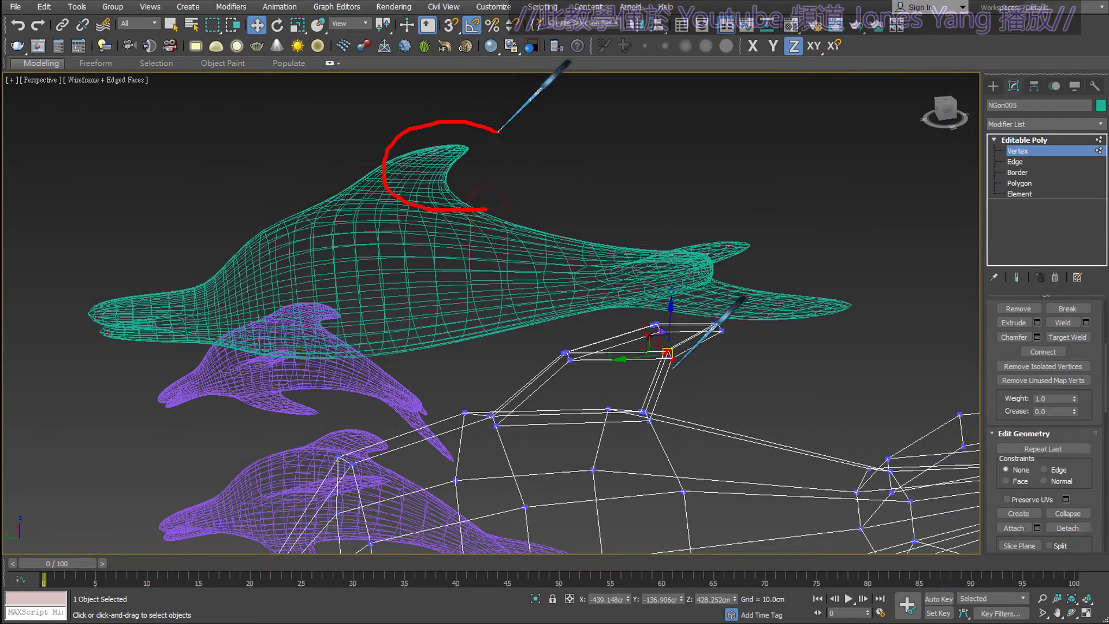
mouse_move(670, 306)
mouse_down()
mouse_move(726, 231)
mouse_move(540, 218)
mouse_up()
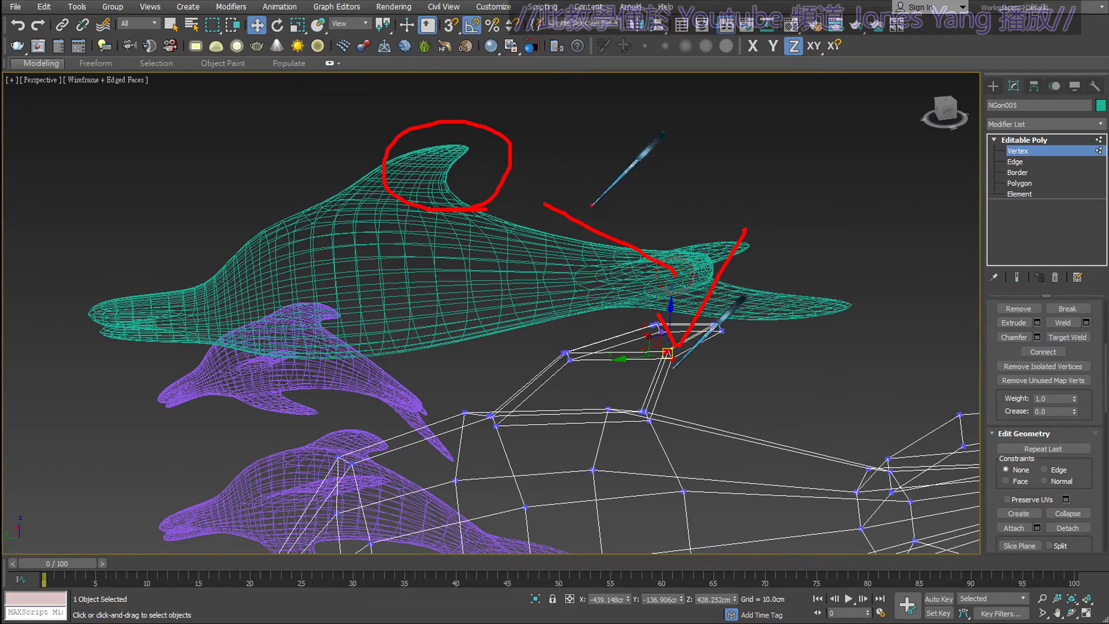
drag(630, 208, 549, 191)
key(Escape)
scroll(704, 351, up, 2)
scroll(705, 355, up, 2)
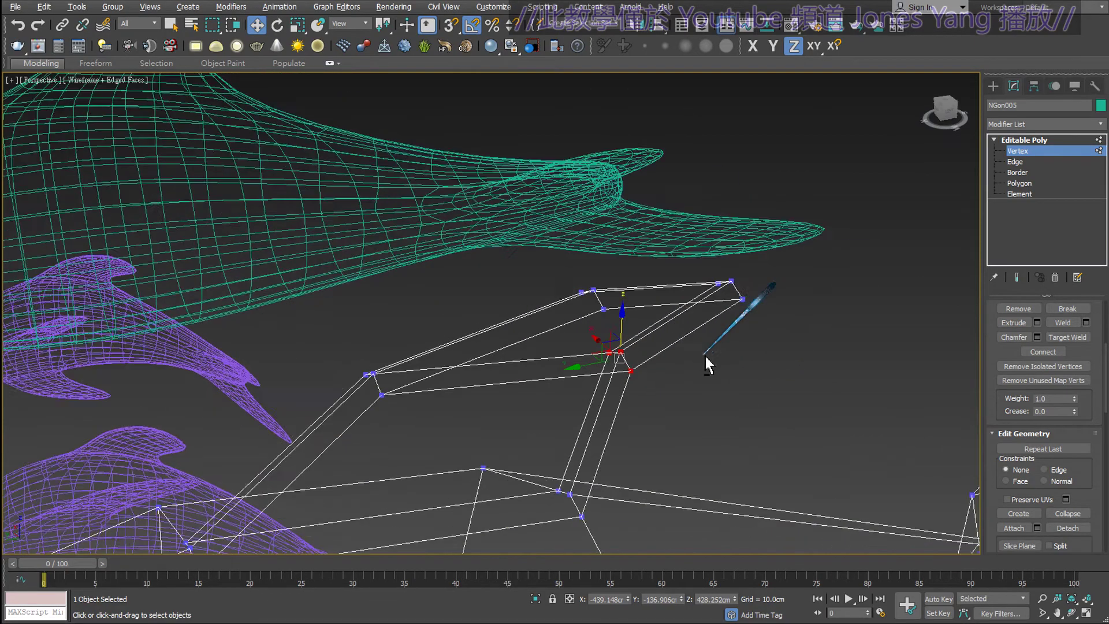
scroll(716, 358, up, 2)
scroll(747, 361, up, 1)
- Lower the fin-tip vertices and move them back, then shift the outer corner vertex back and down
alt+middle_drag(747, 360, 768, 360)
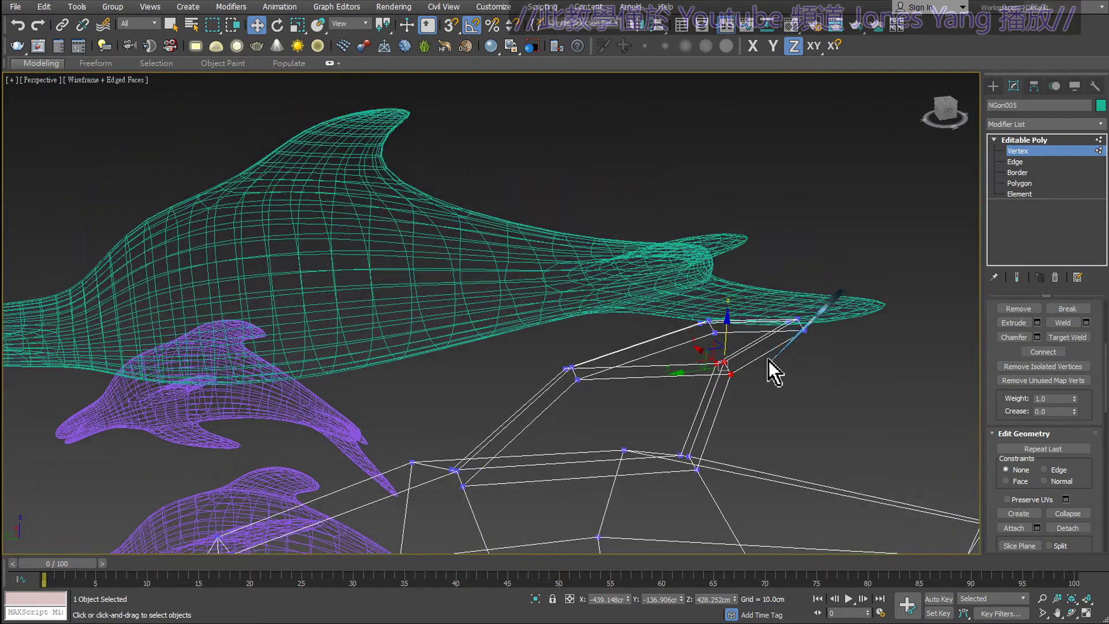
drag(728, 339, 730, 362)
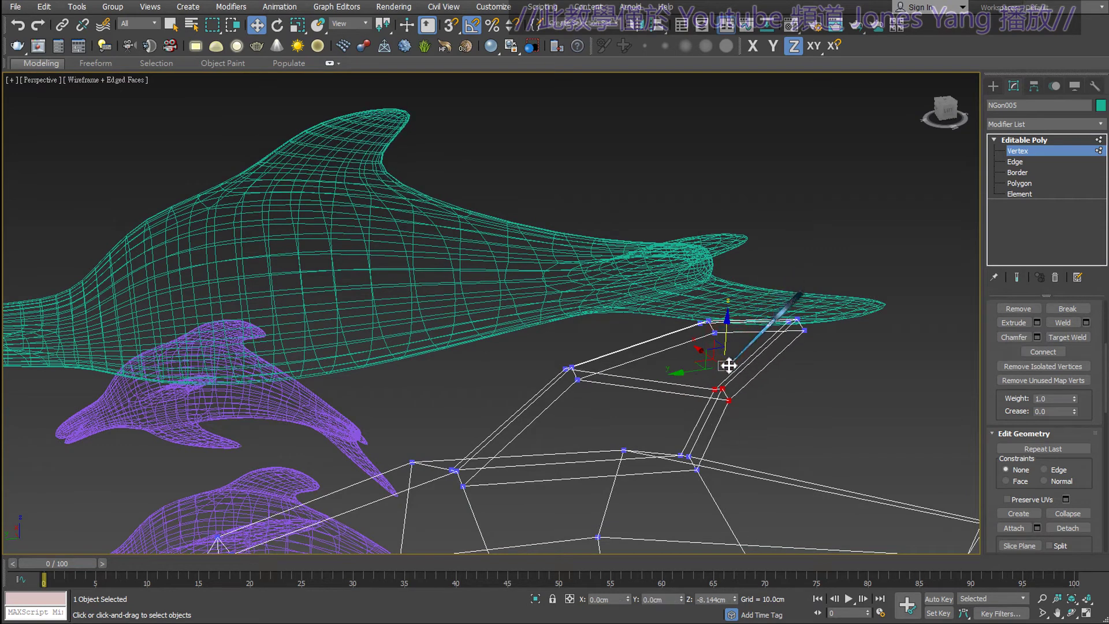
drag(683, 401, 710, 392)
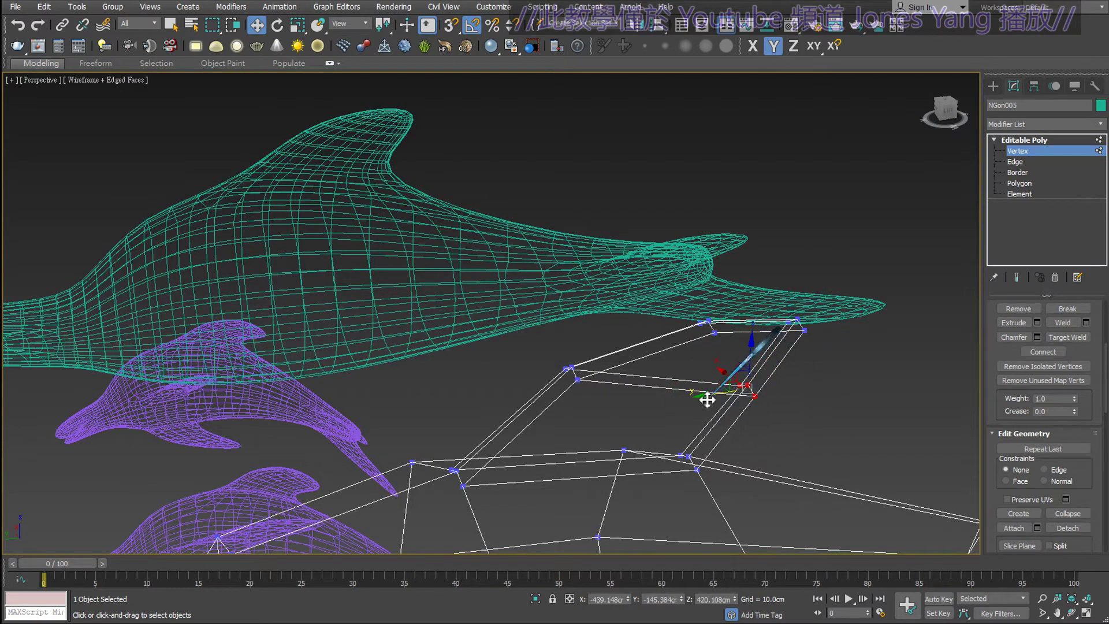
mouse_move(710, 416)
alt+middle_down()
mouse_move(753, 425)
mouse_move(743, 387)
alt+middle_up()
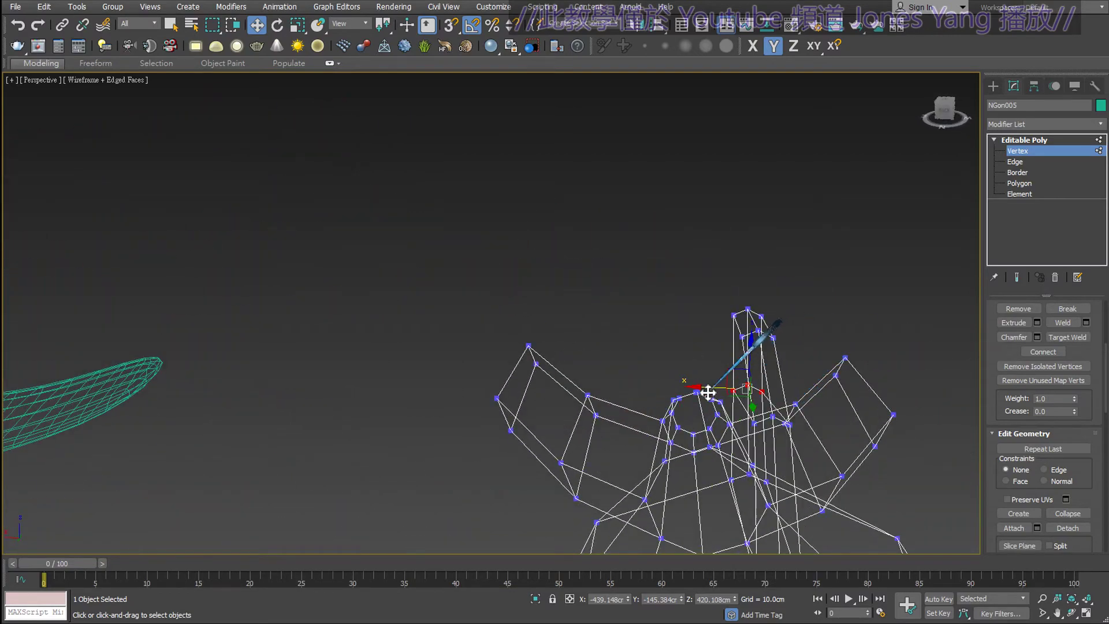
drag(708, 389, 698, 386)
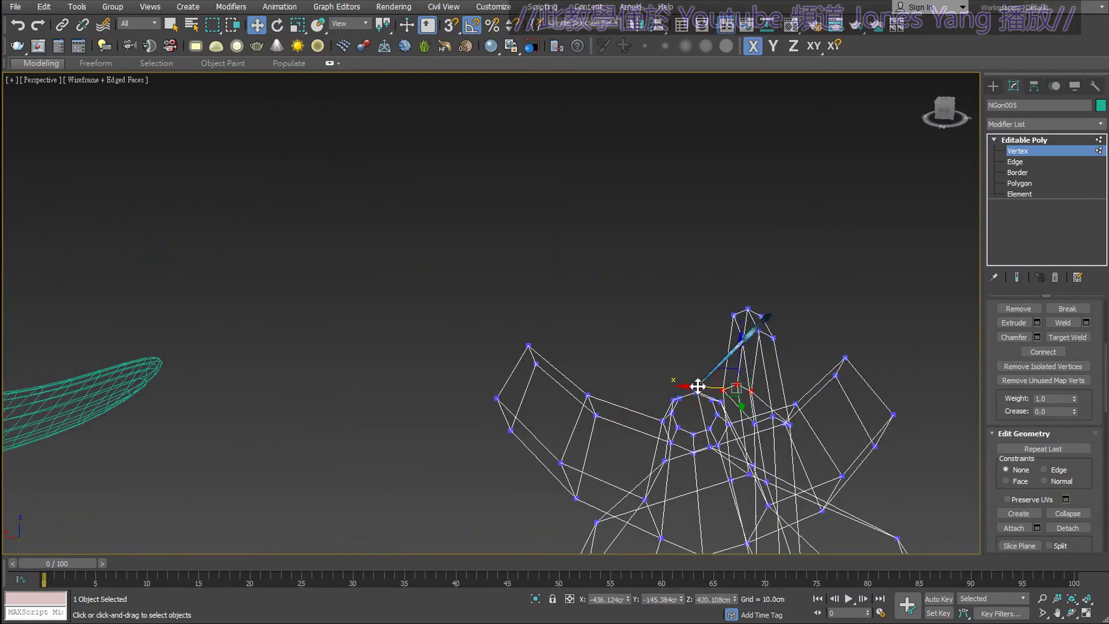
alt+middle_drag(698, 385, 701, 386)
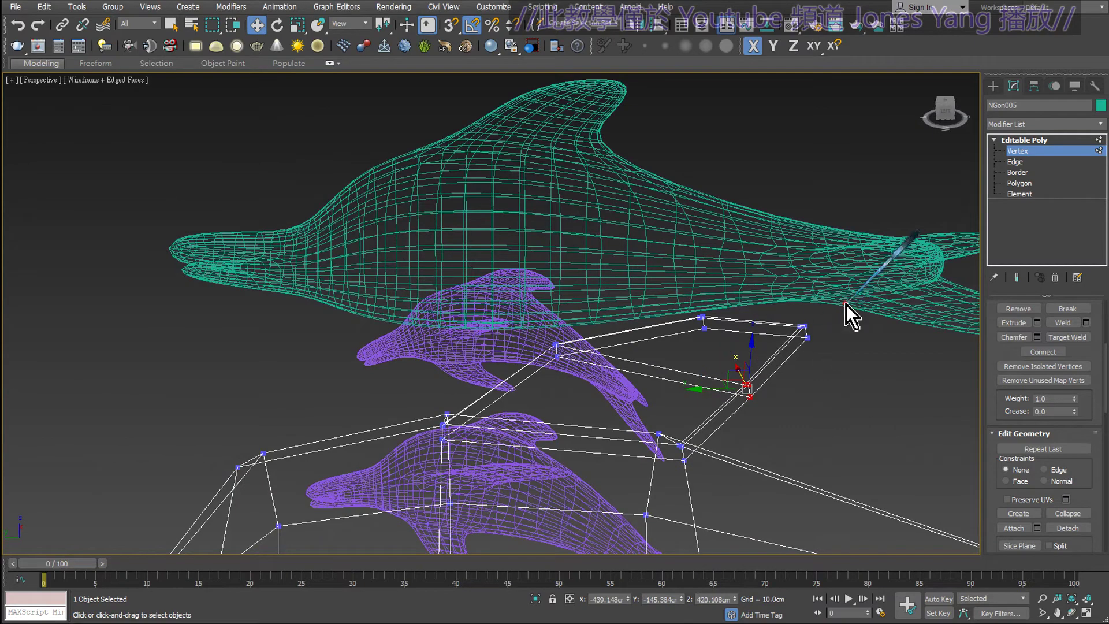
click(803, 328)
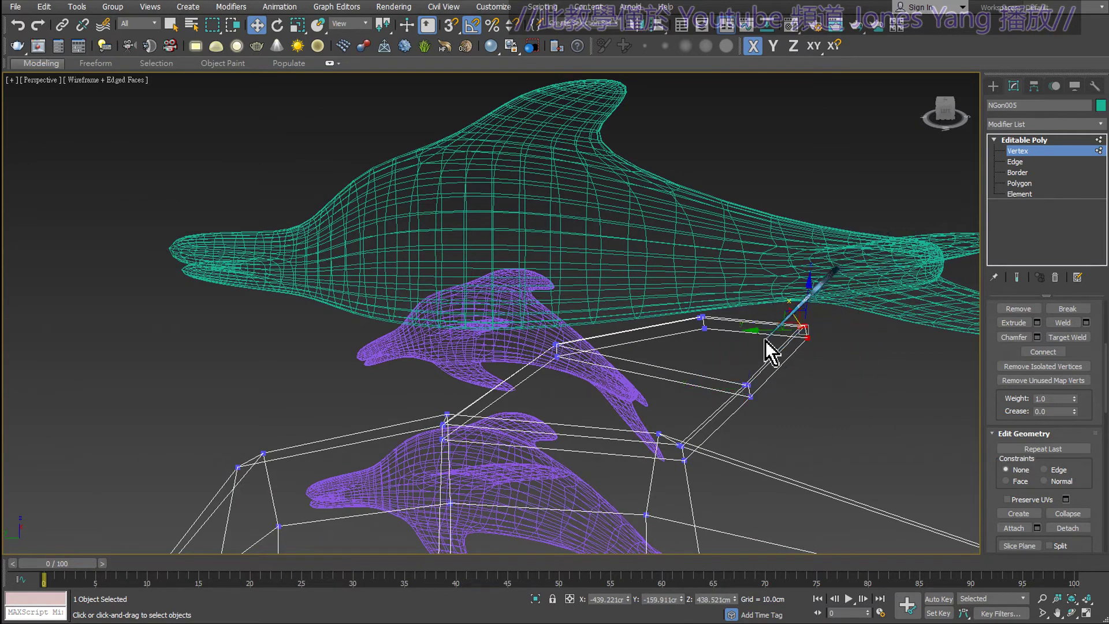
drag(764, 329, 804, 354)
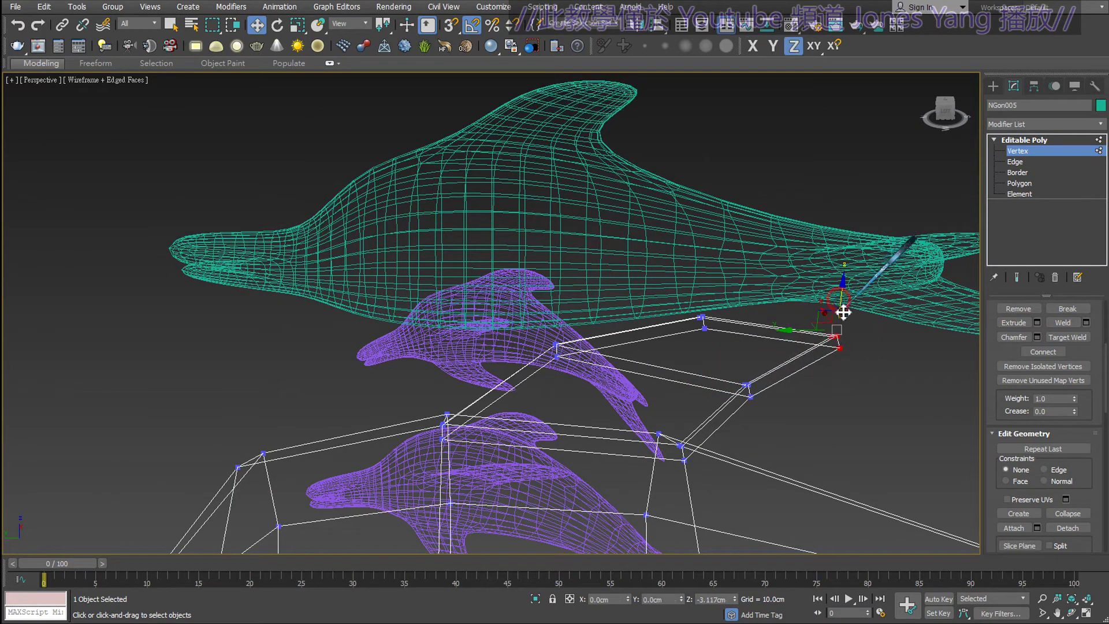
drag(843, 312, 846, 348)
- Select the lower right vertices and drag them down to reshape the fin outline
drag(685, 345, 681, 341)
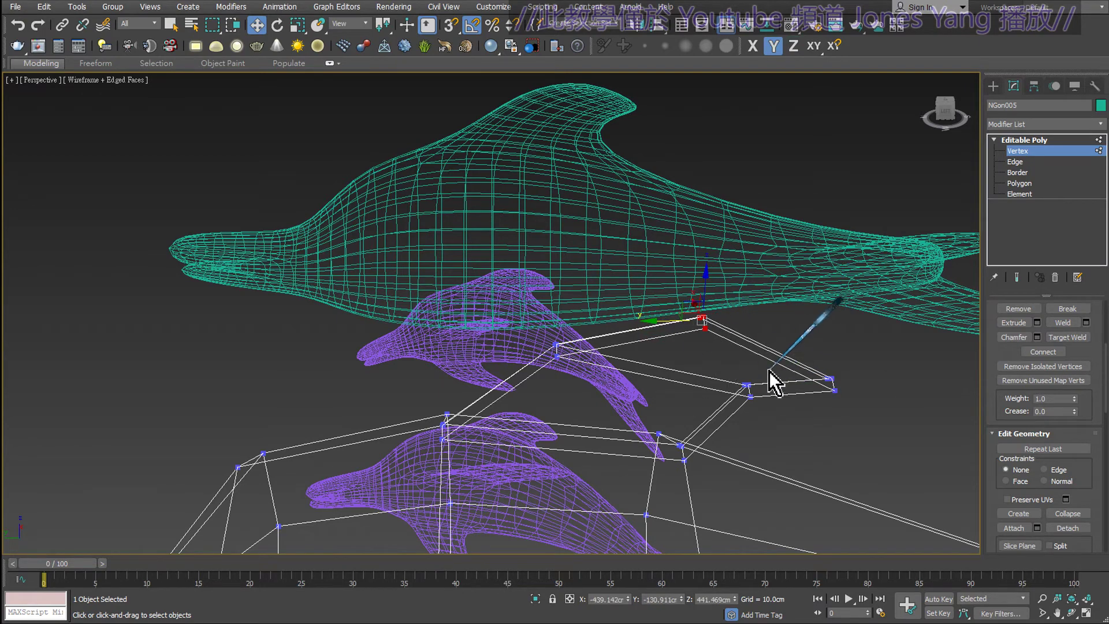
mouse_move(771, 377)
mouse_down()
mouse_move(710, 423)
mouse_move(683, 390)
mouse_up()
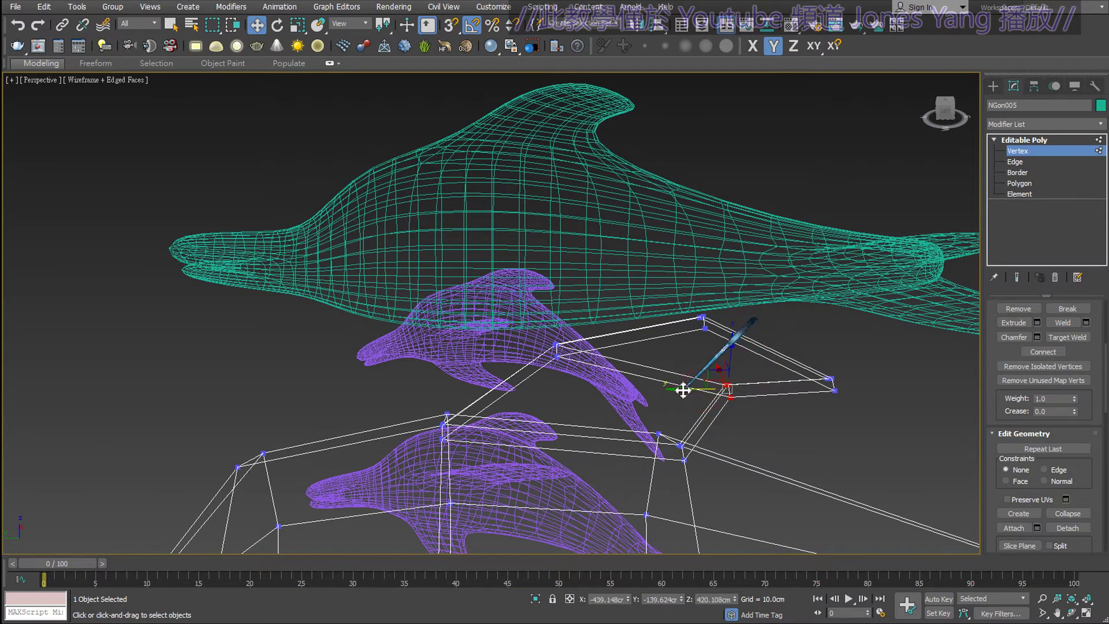
drag(740, 361, 730, 369)
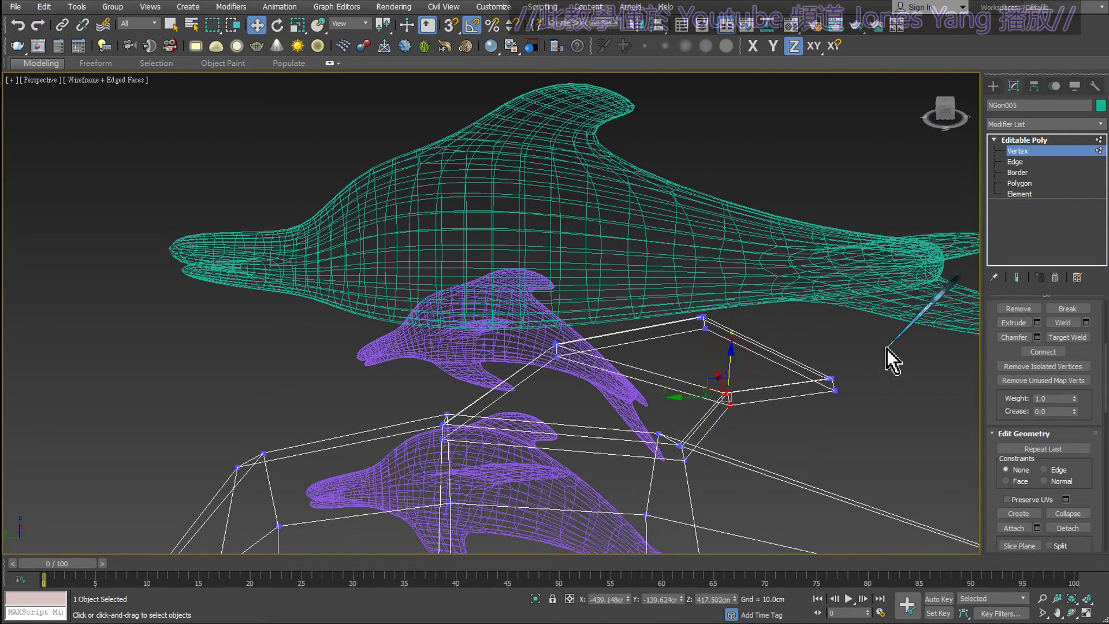
drag(886, 348, 809, 433)
drag(837, 351, 837, 362)
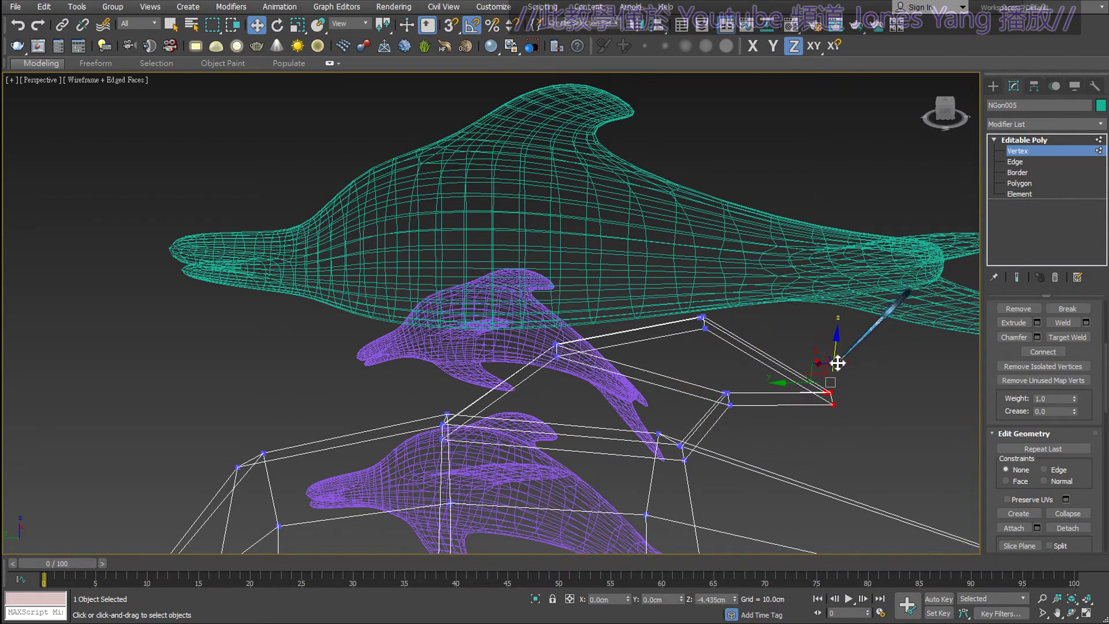
- Lower the front and upper-right vertices, then select the right-side and upper vertices
click(556, 346)
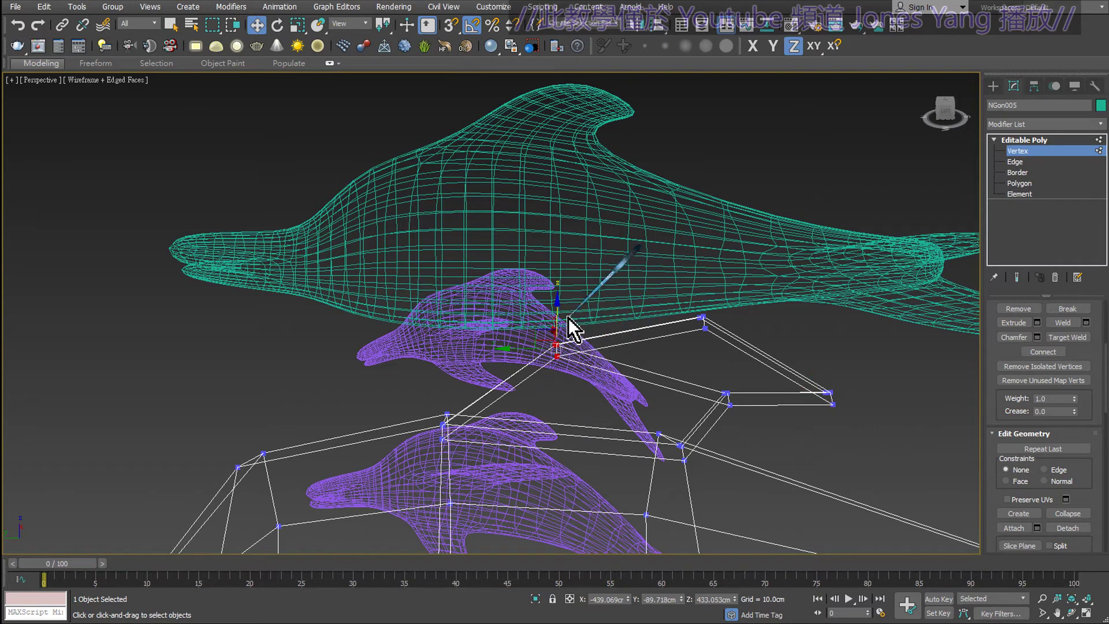
drag(559, 311, 558, 315)
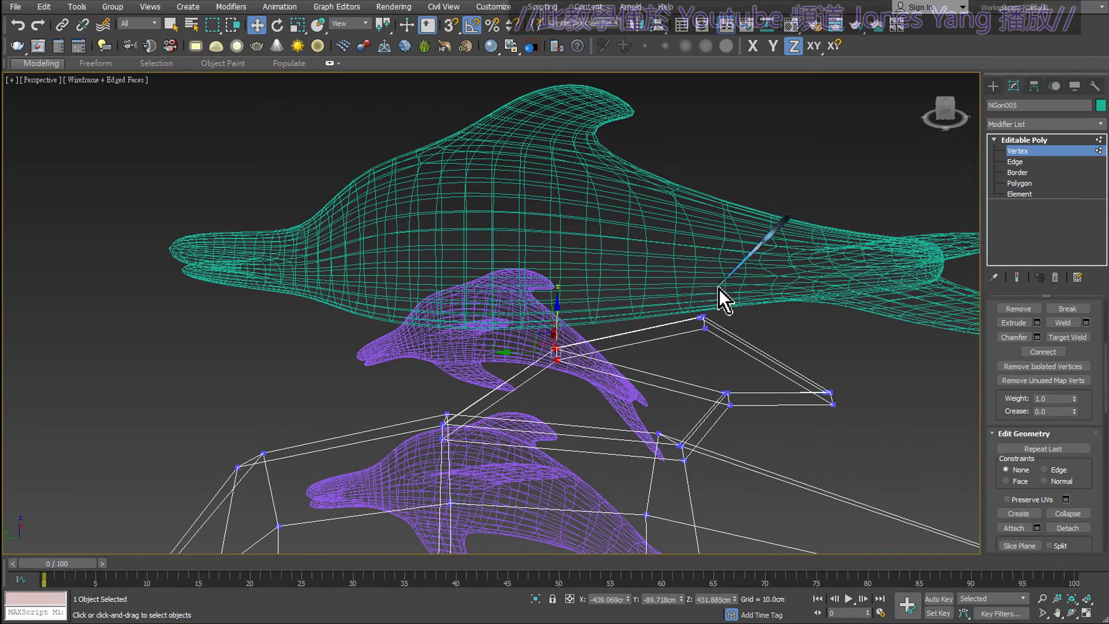
click(700, 317)
mouse_move(709, 292)
mouse_down()
mouse_move(732, 378)
mouse_move(722, 409)
mouse_up()
drag(862, 361, 785, 433)
mouse_move(721, 311)
mouse_down()
mouse_move(672, 361)
mouse_move(521, 353)
mouse_up()
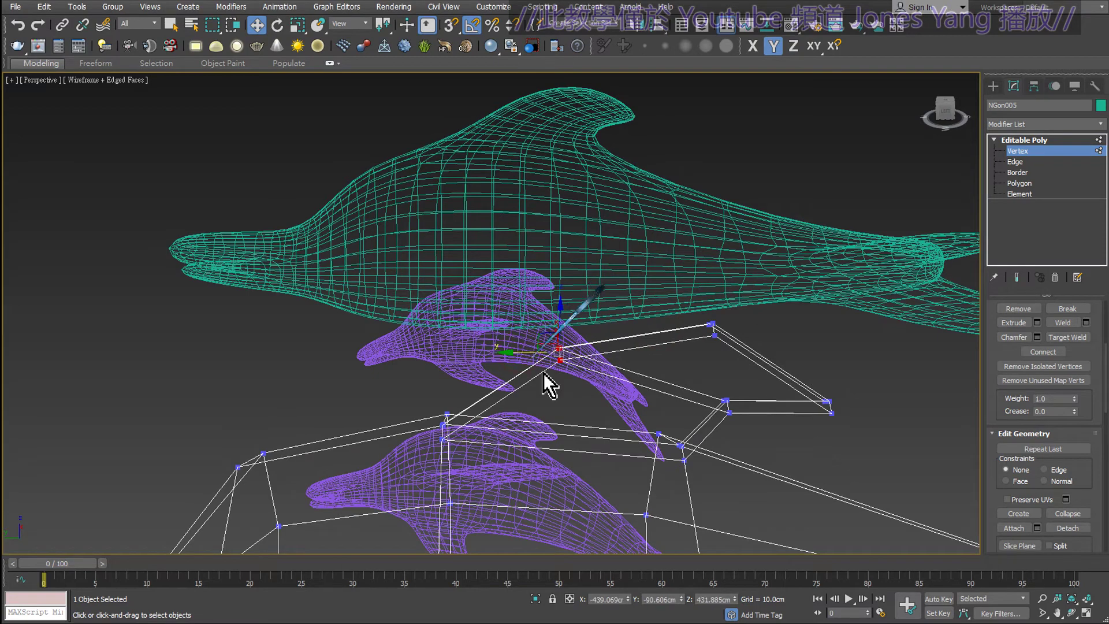
mouse_move(547, 379)
alt+middle_down()
mouse_move(611, 409)
mouse_move(641, 387)
mouse_move(461, 227)
mouse_move(181, 111)
alt+middle_up()
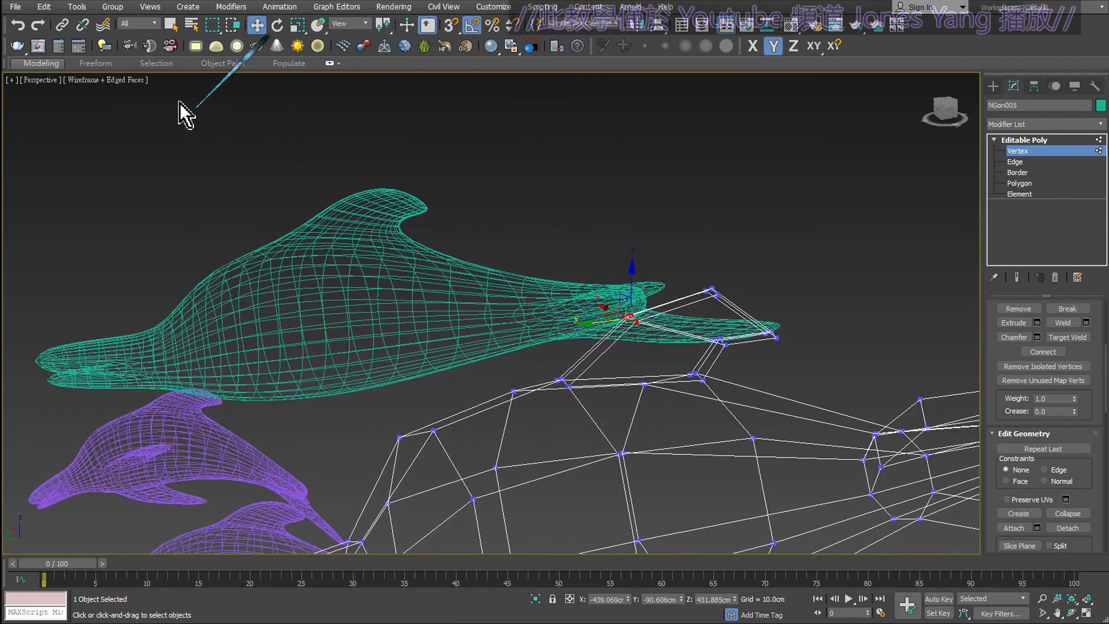
click(119, 80)
- Set the viewport to Smooth + Highlights + Edged Faces and zoom in on the body
click(159, 95)
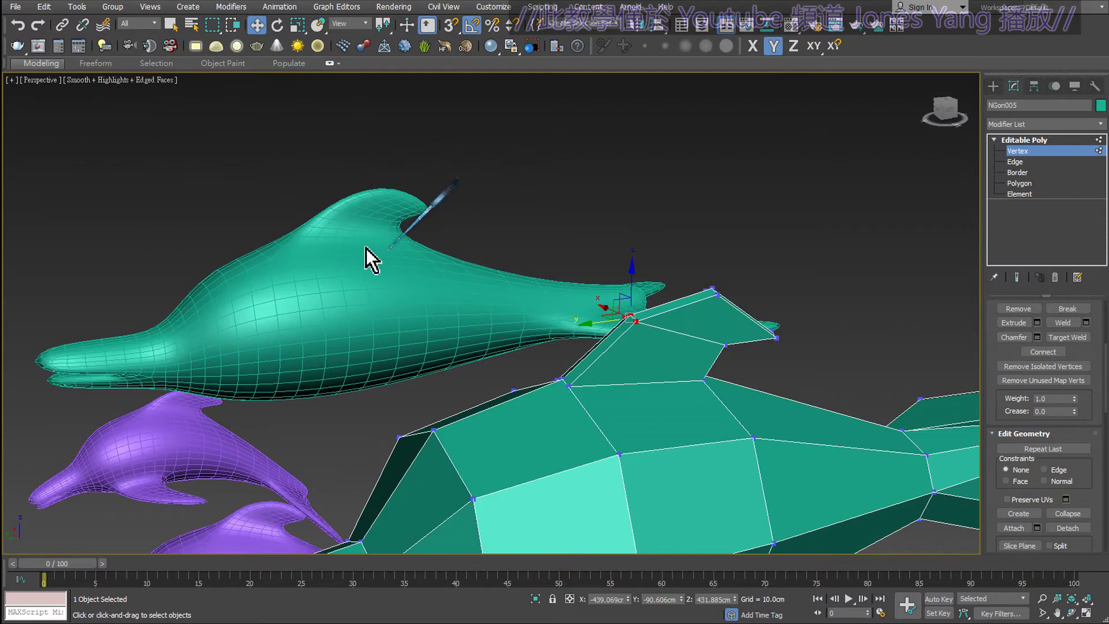
scroll(388, 225, down, 2)
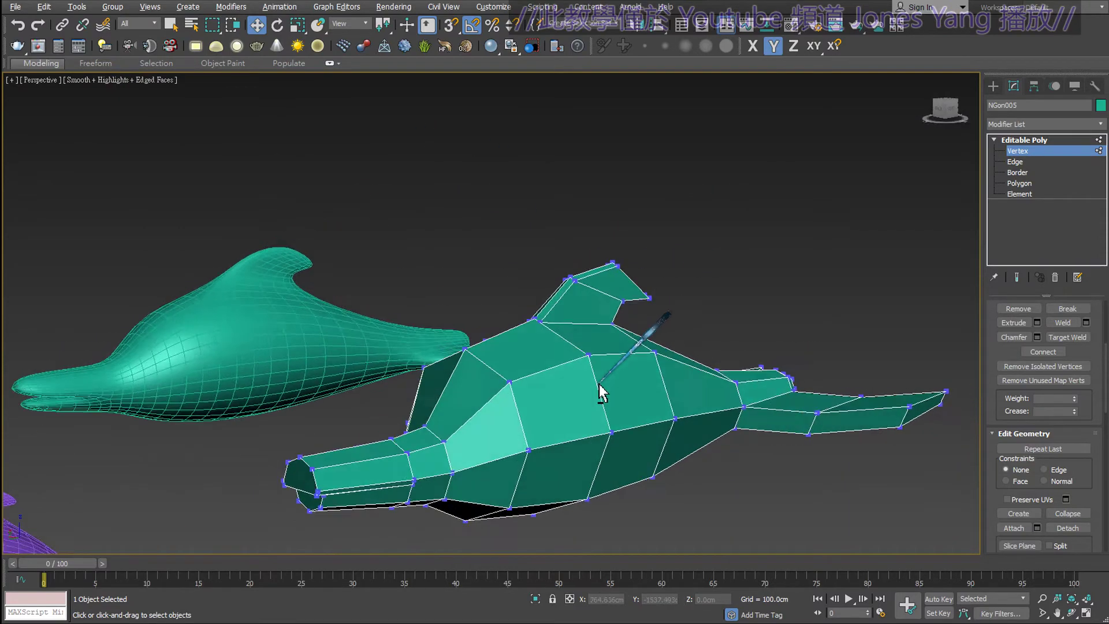
mouse_move(601, 393)
alt+middle_down()
mouse_move(648, 354)
mouse_move(657, 317)
mouse_move(570, 367)
mouse_move(575, 297)
alt+middle_up()
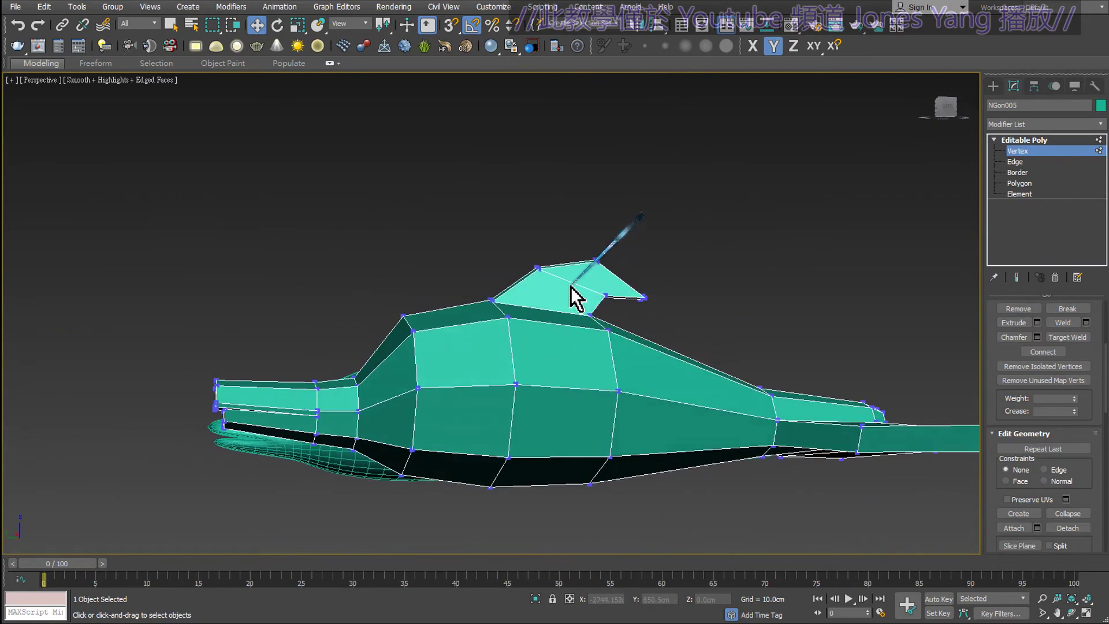
- Sketch red marks labelling body sections beside the fin, clear them, and orbit to the head
click(553, 323)
drag(556, 242, 604, 211)
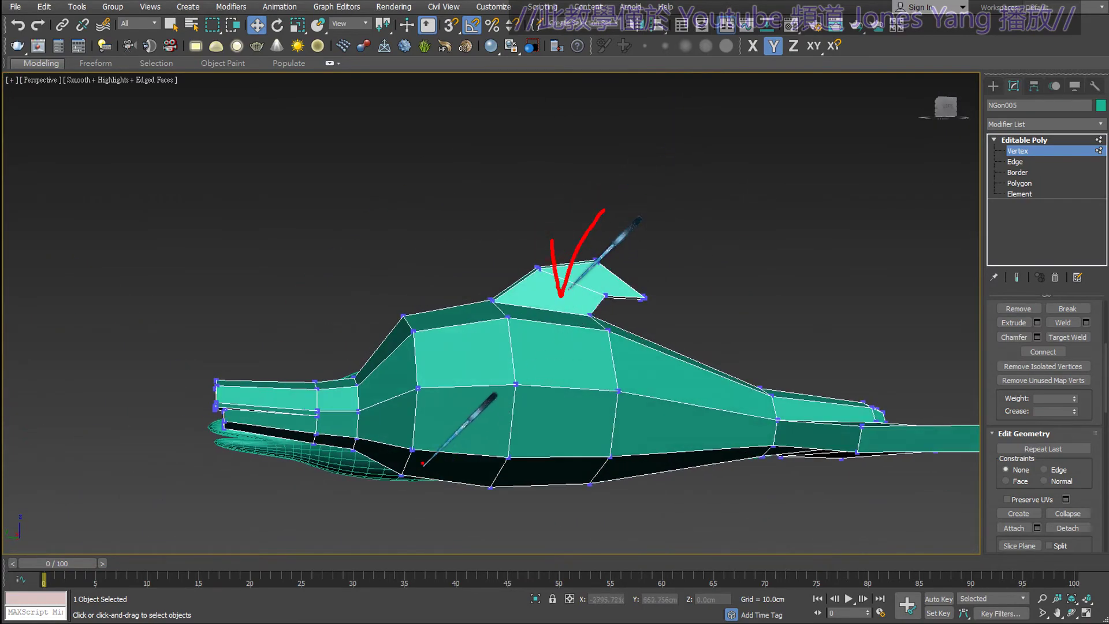
drag(429, 448, 483, 413)
key(Escape)
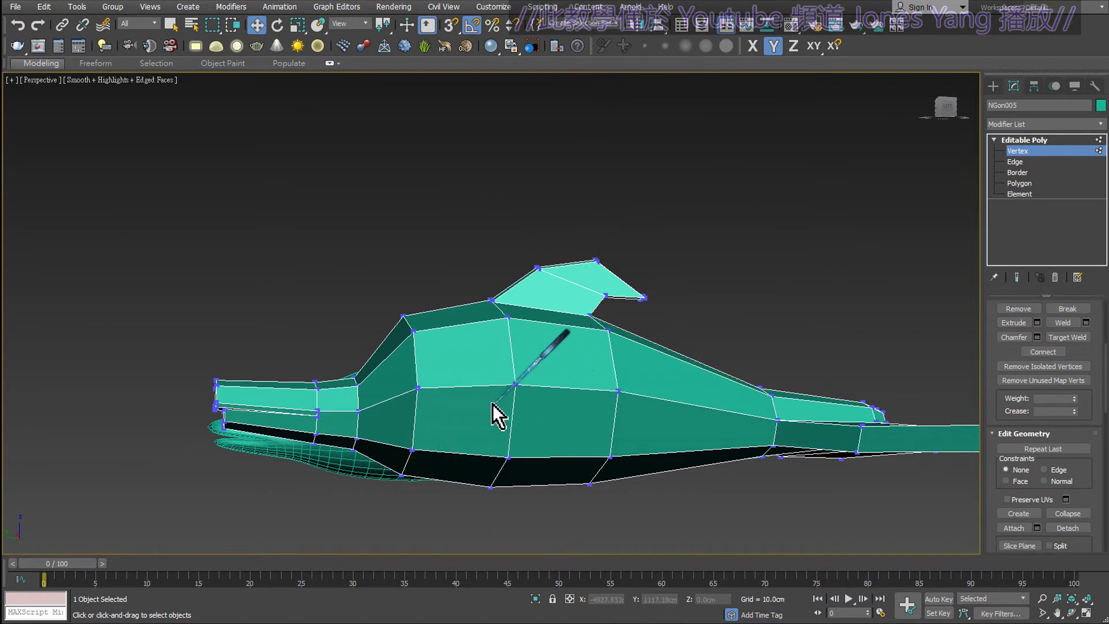
drag(399, 359, 393, 404)
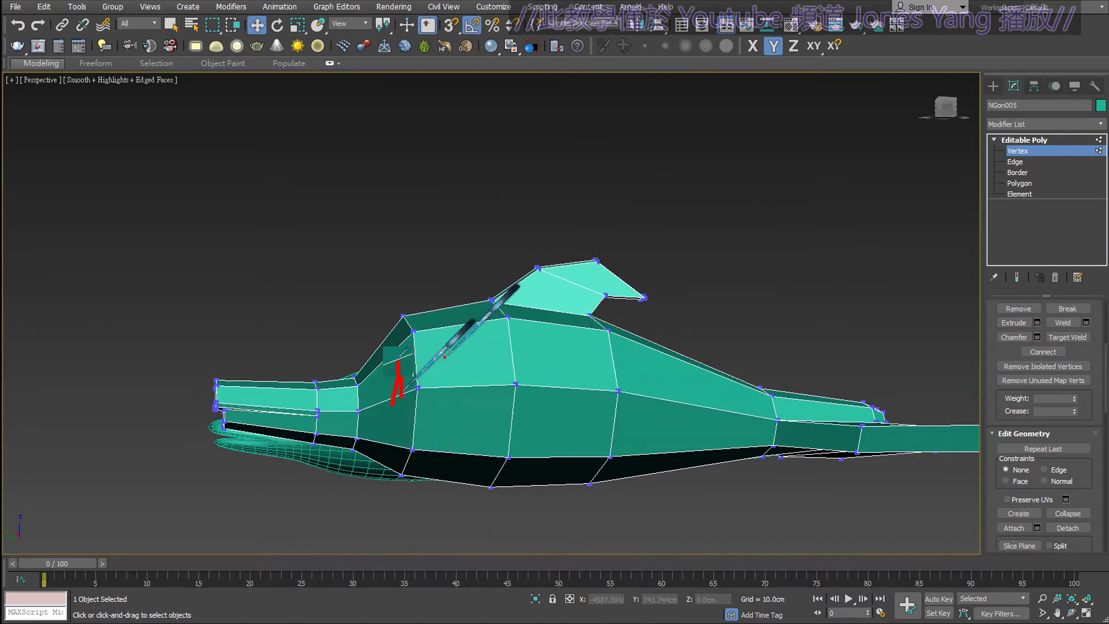
drag(446, 358, 479, 403)
drag(462, 324, 460, 327)
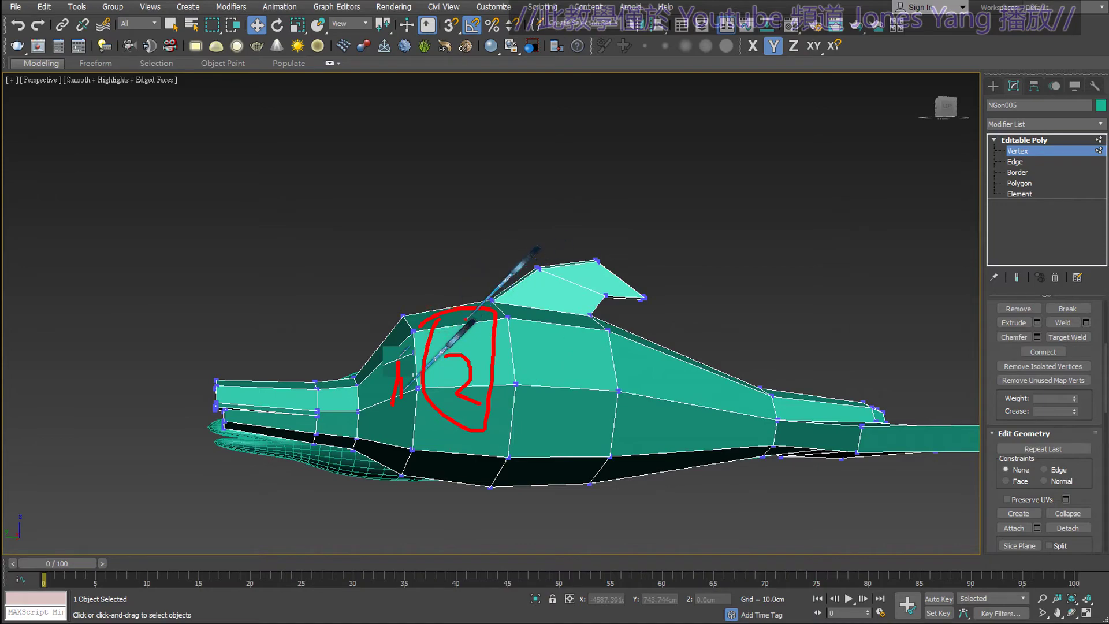
key(Escape)
mouse_move(475, 383)
alt+middle_down()
mouse_move(546, 385)
mouse_move(575, 364)
alt+middle_up()
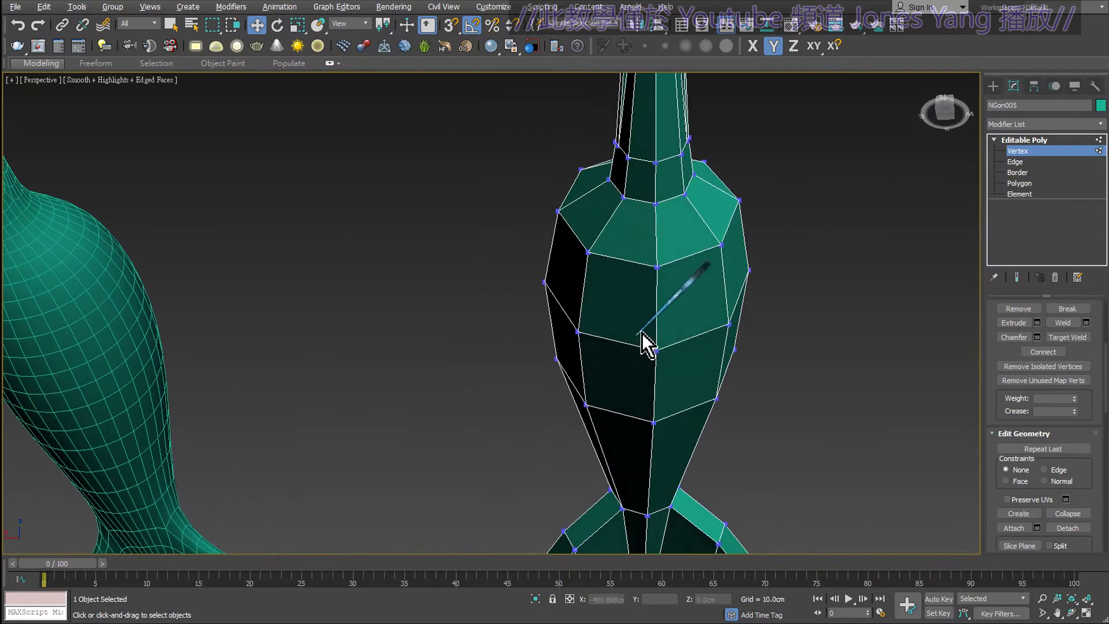
scroll(648, 341, up, 3)
mouse_move(663, 314)
middle_down()
mouse_move(597, 367)
mouse_move(604, 340)
middle_up()
drag(566, 84, 591, 462)
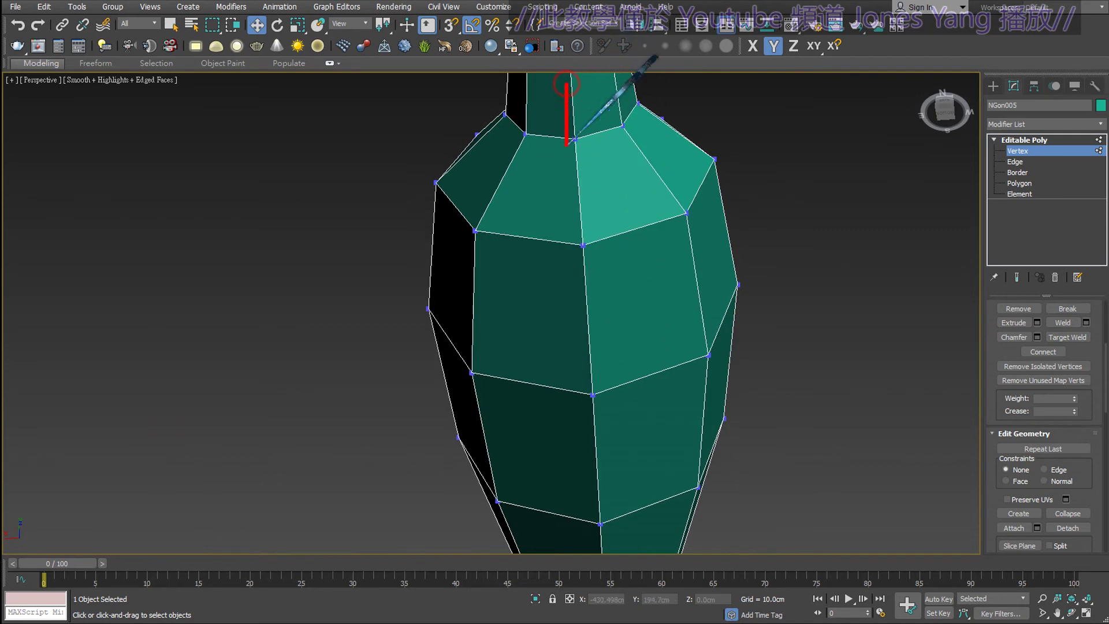
drag(553, 279, 525, 348)
drag(516, 289, 571, 343)
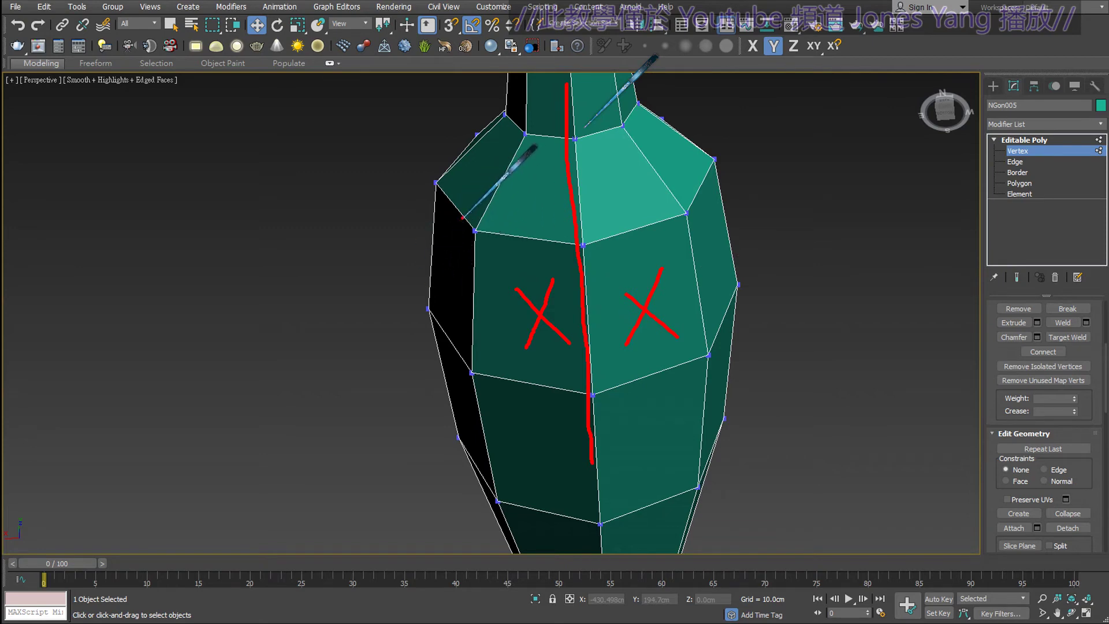
drag(462, 218, 455, 341)
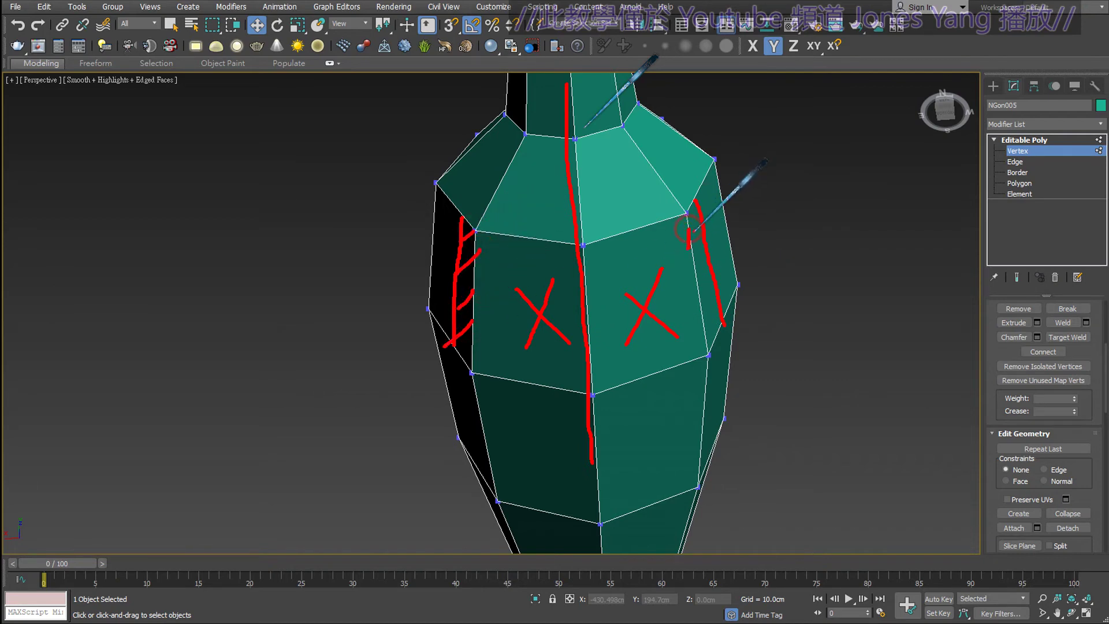
alt+middle_drag(601, 136, 716, 228)
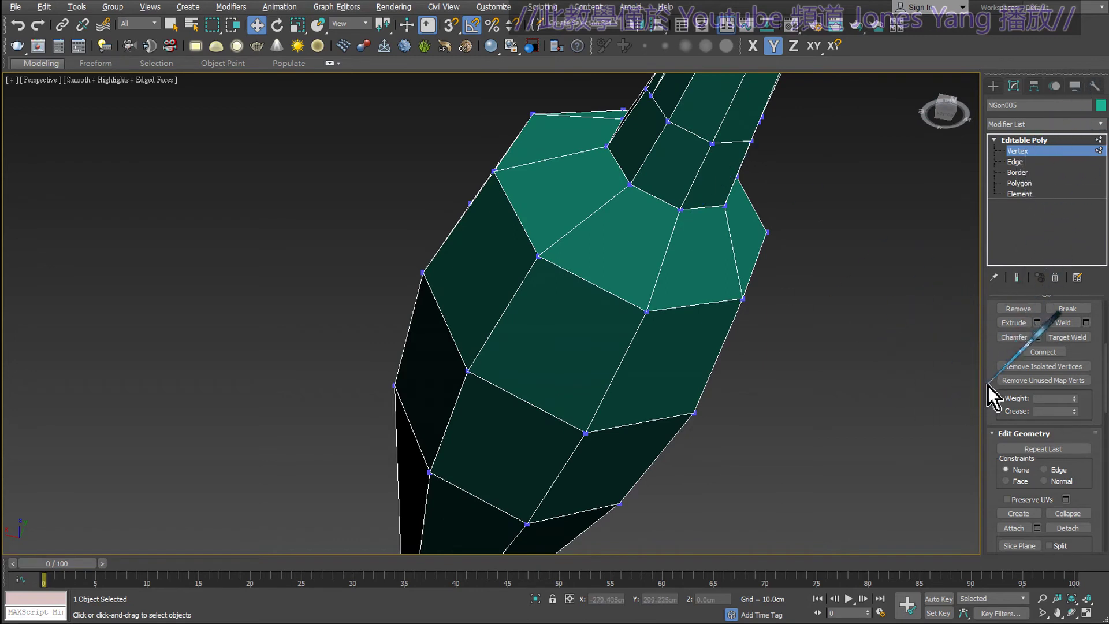
scroll(1040, 399, down, 5)
- Cut a diagonal edge from a head edge down to a lower vertex on the head's side
click(1066, 412)
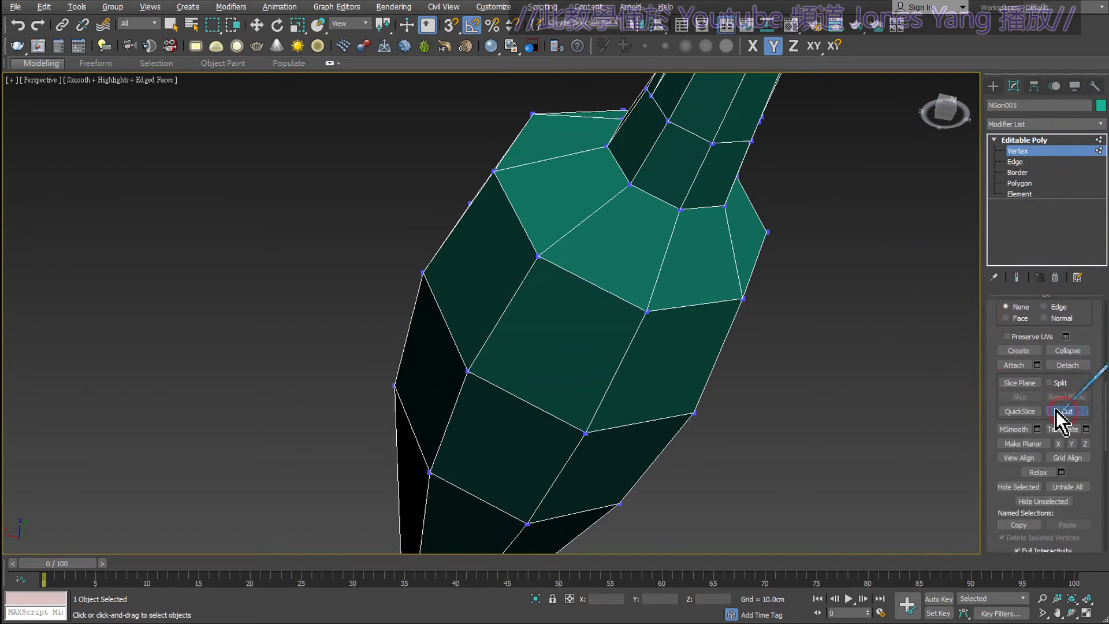
mouse_move(673, 290)
alt+middle_down()
mouse_move(664, 279)
mouse_move(682, 285)
alt+middle_up()
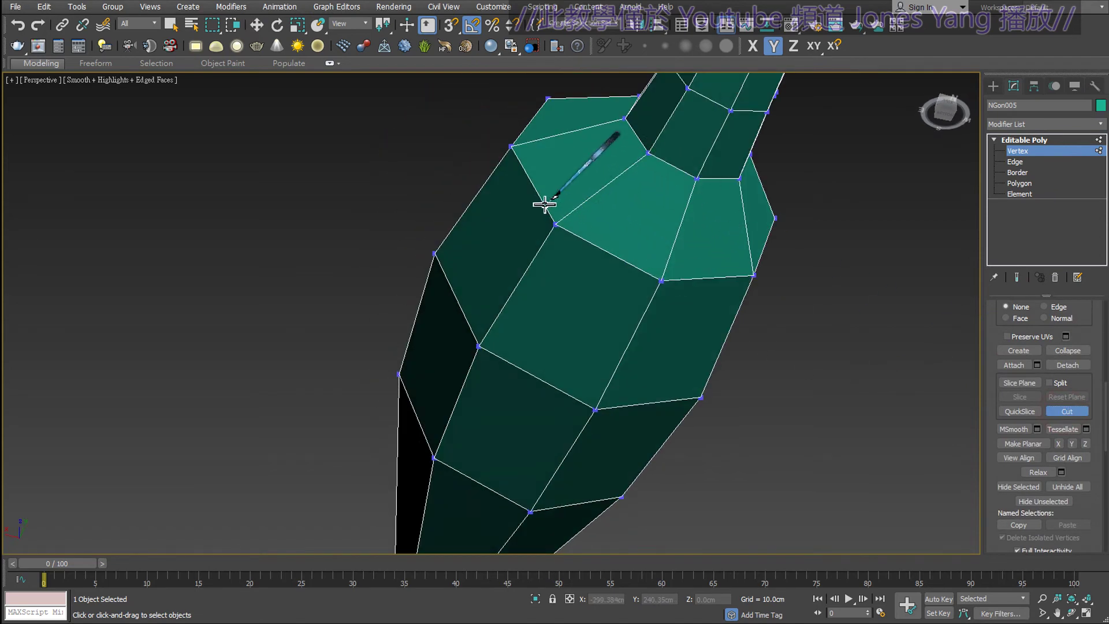
click(543, 205)
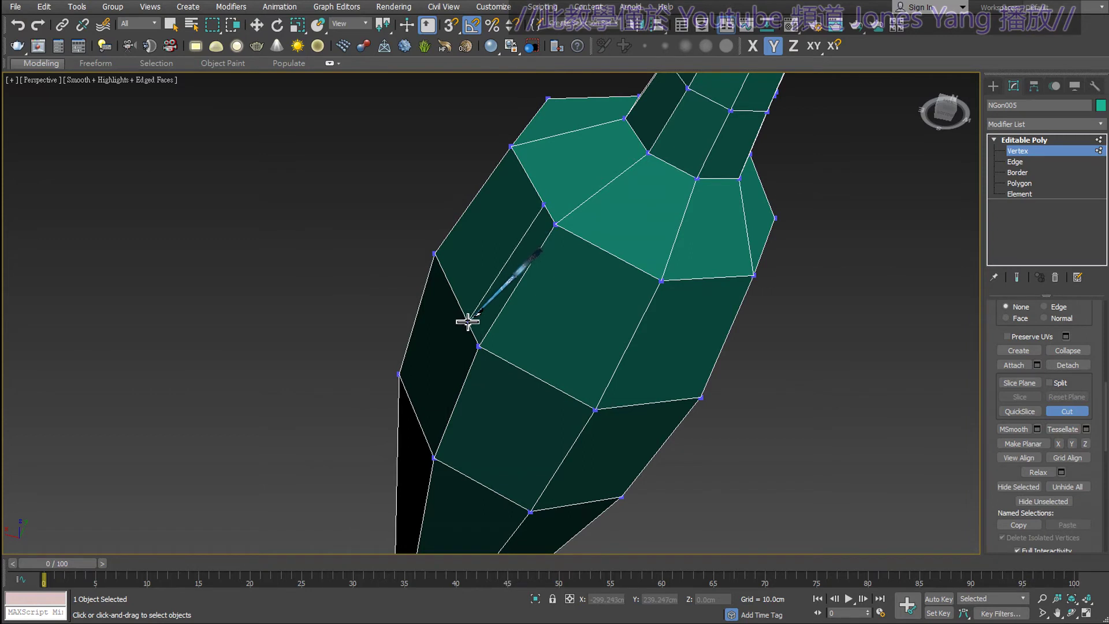
click(478, 346)
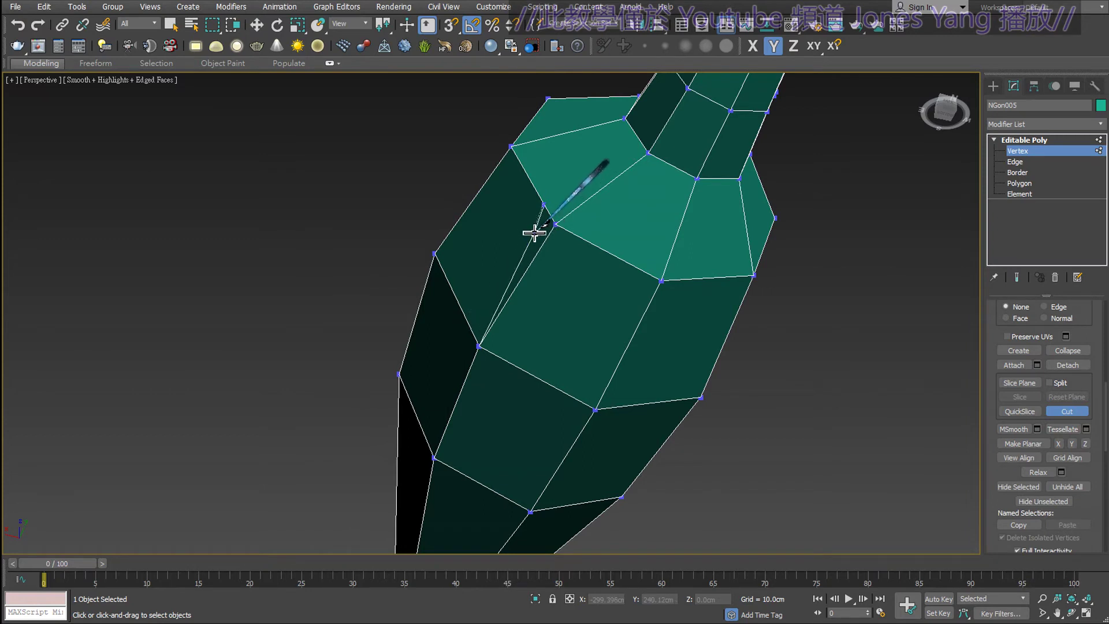
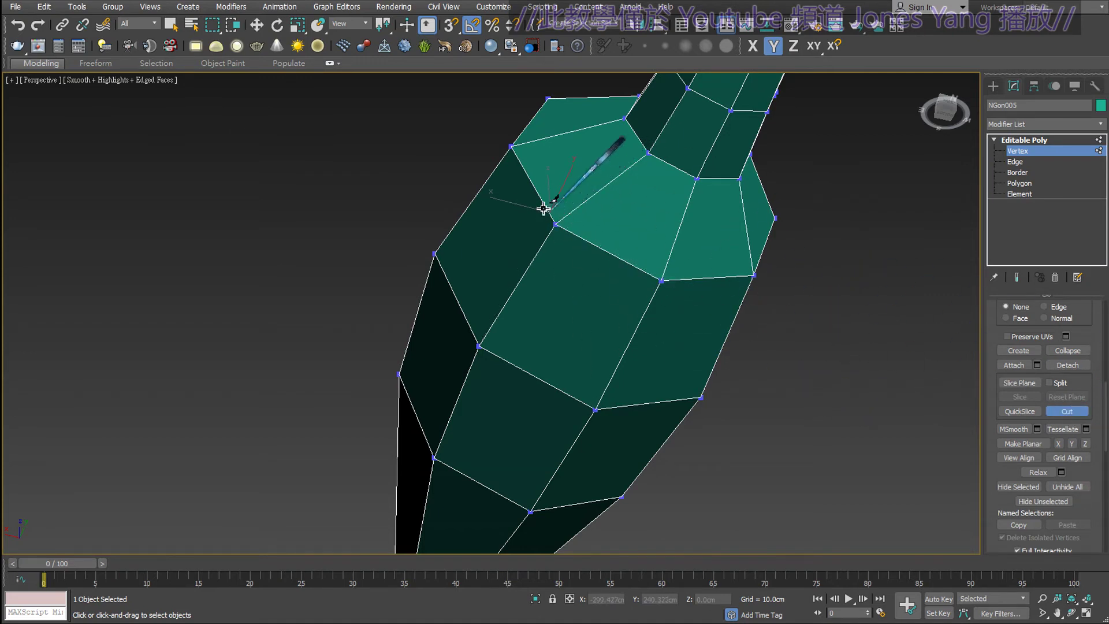
- Switch to Move with the View coordinate system and orient the dolphin body upright at Vertex level
key(w)
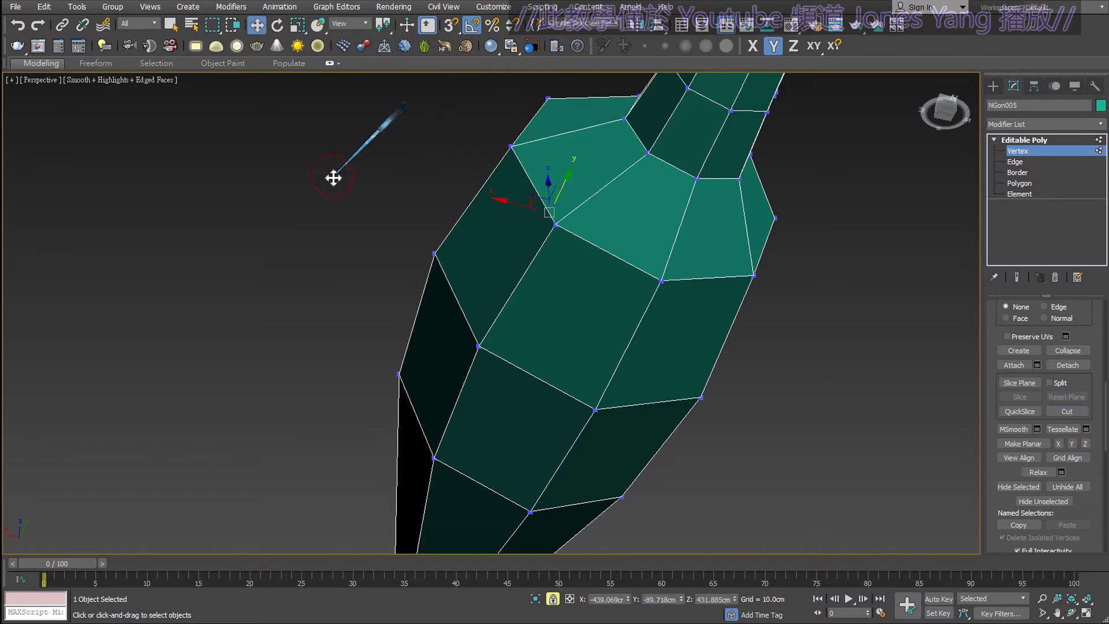
key(super)
key(super)
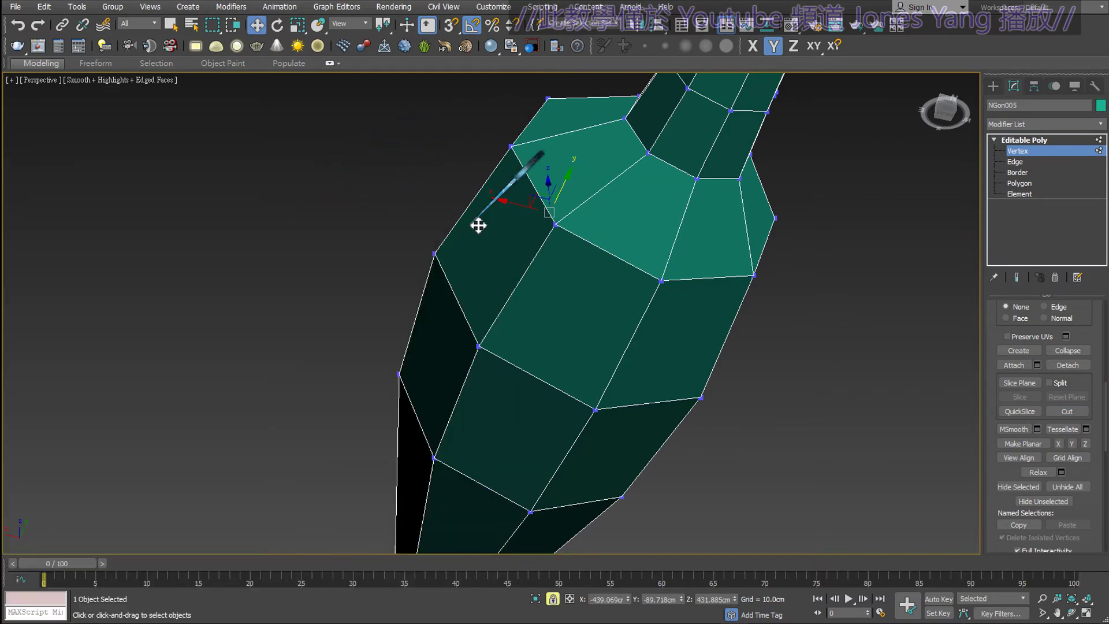
scroll(550, 220, up, 3)
click(358, 24)
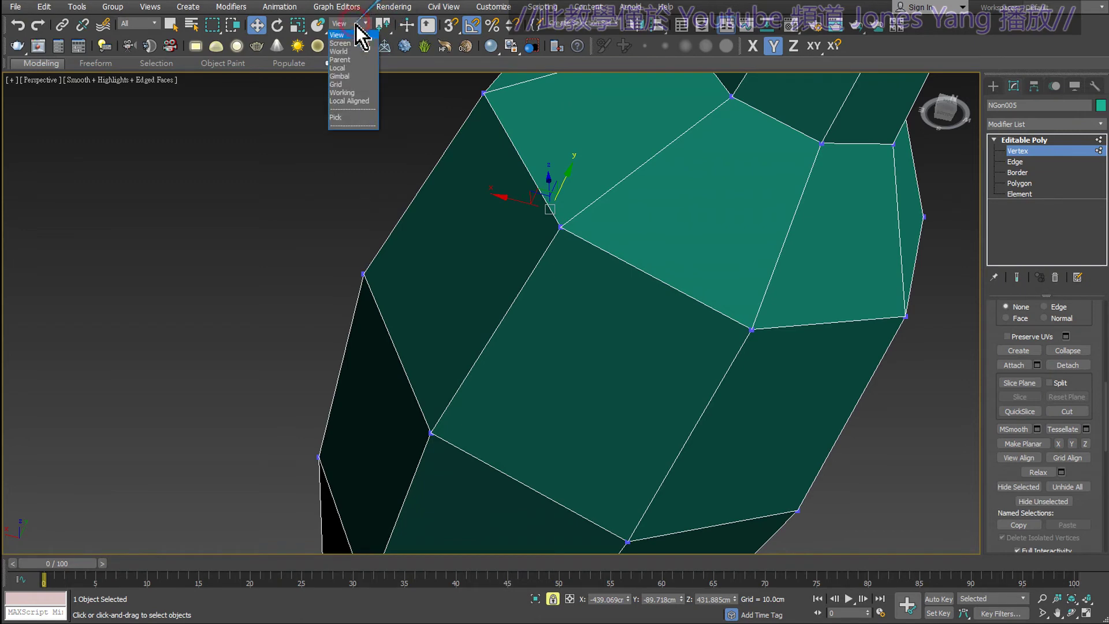
click(351, 36)
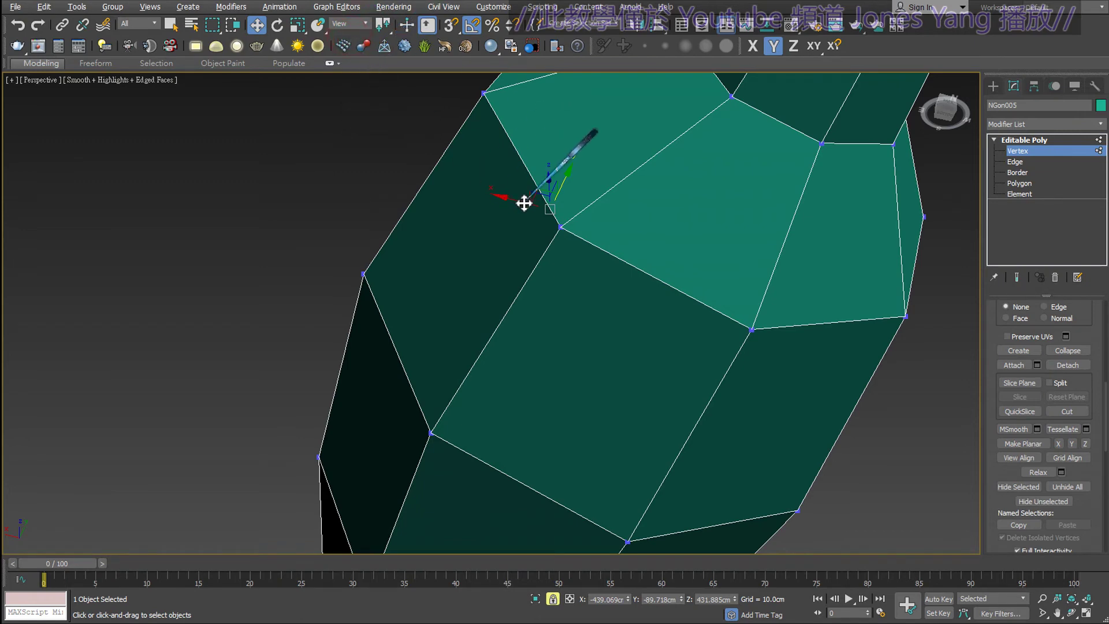
alt+middle_drag(524, 203, 539, 213)
alt+middle_drag(693, 230, 873, 186)
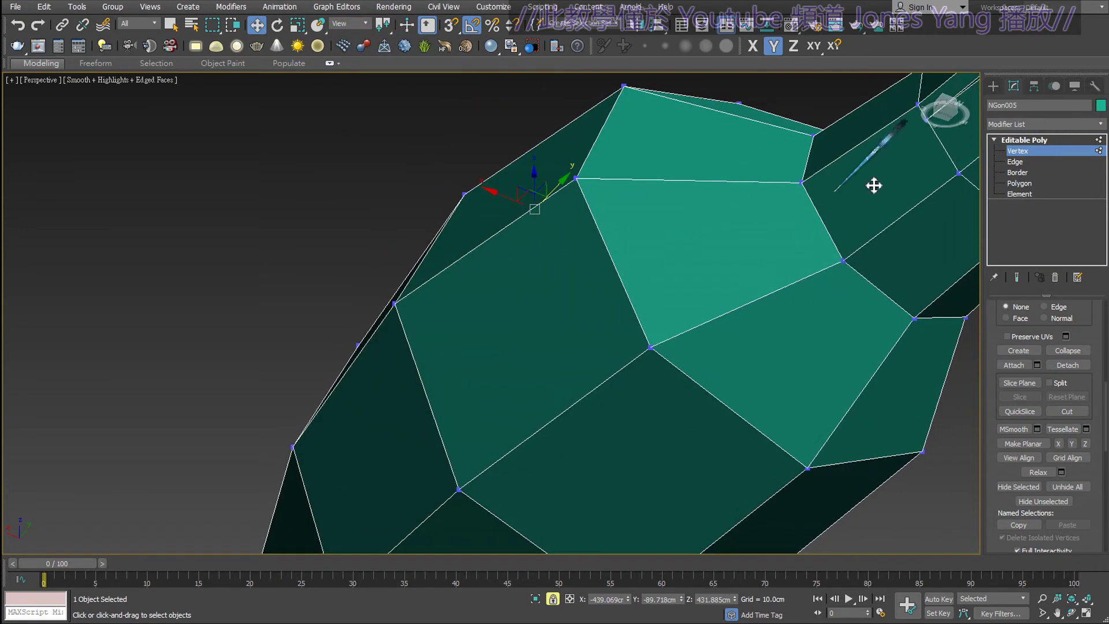
click(1025, 143)
click(1025, 150)
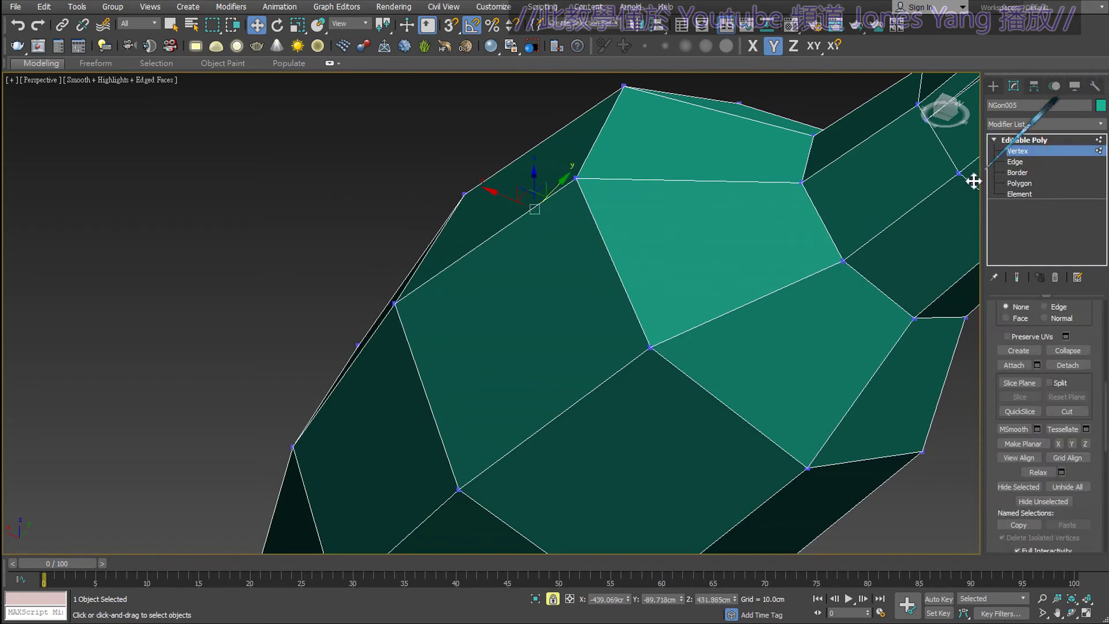
mouse_move(972, 179)
alt+middle_down()
mouse_move(800, 241)
mouse_move(841, 322)
mouse_move(819, 305)
mouse_move(823, 318)
alt+middle_up()
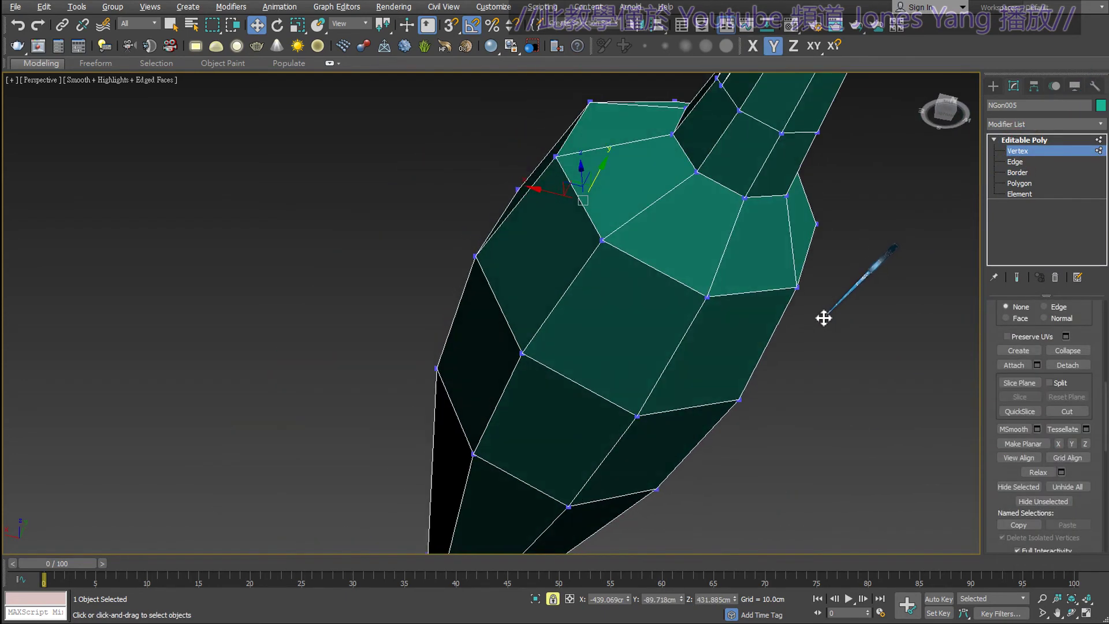
- Cut a new edge across the first face on the dolphin body's side
click(1065, 411)
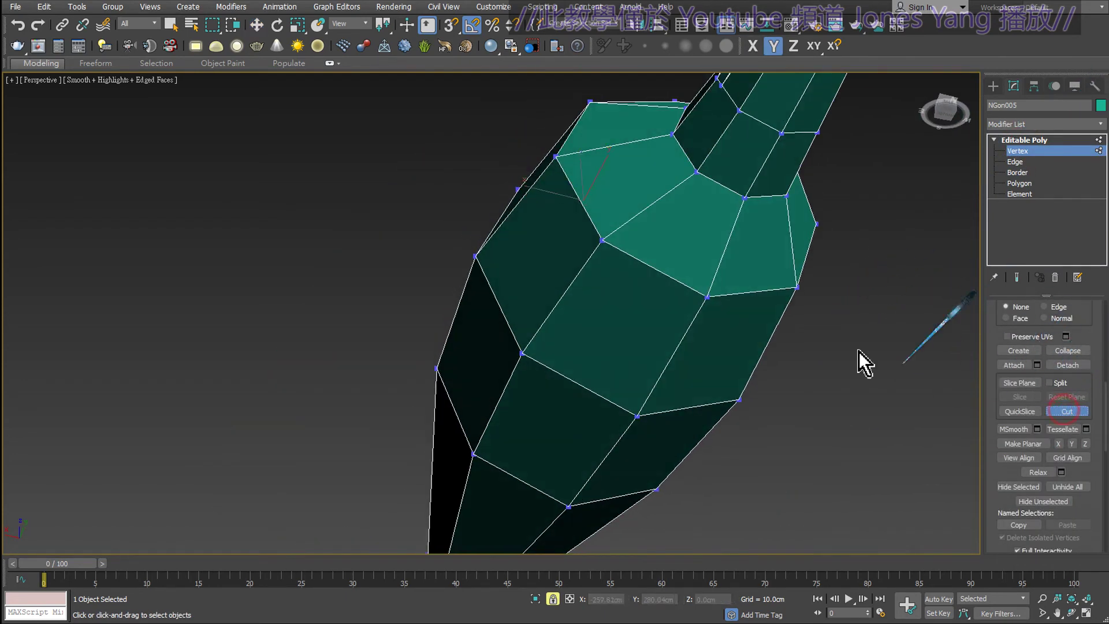
click(589, 217)
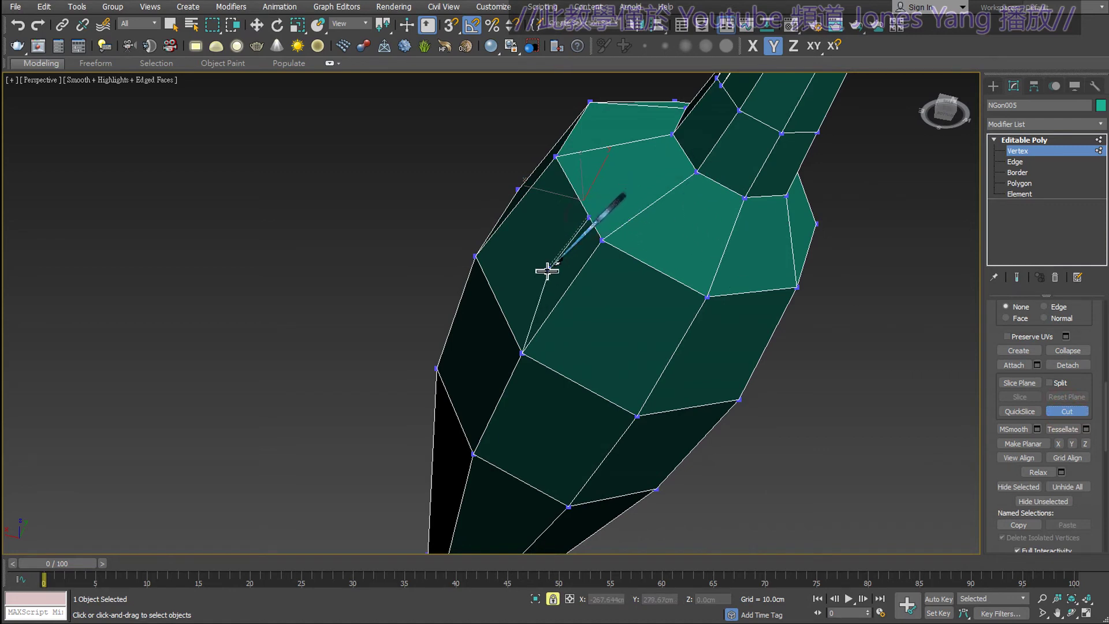
click(508, 328)
click(538, 328)
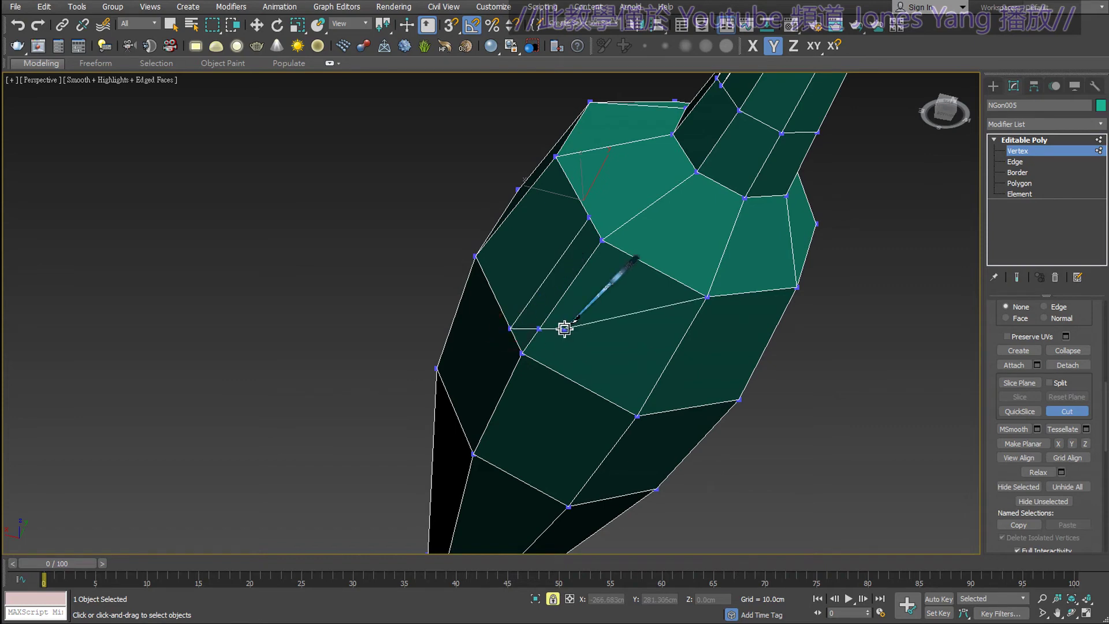
mouse_move(687, 322)
alt+middle_down()
mouse_move(626, 314)
mouse_move(567, 199)
alt+middle_up()
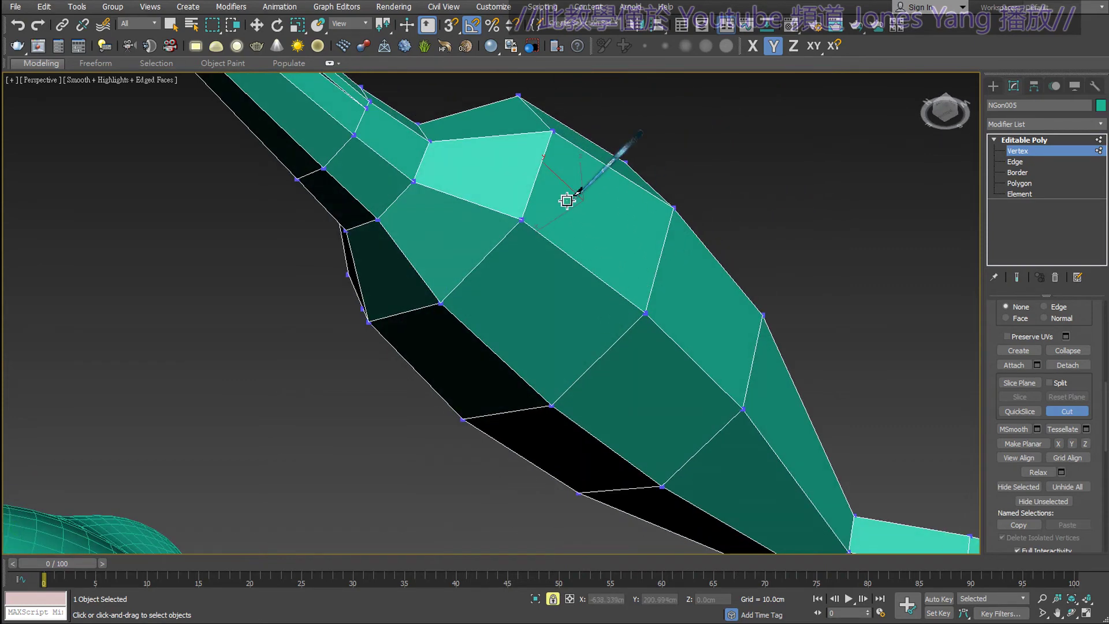
- Cut a second edge across the adjacent upper faces, then exit Cut
click(532, 195)
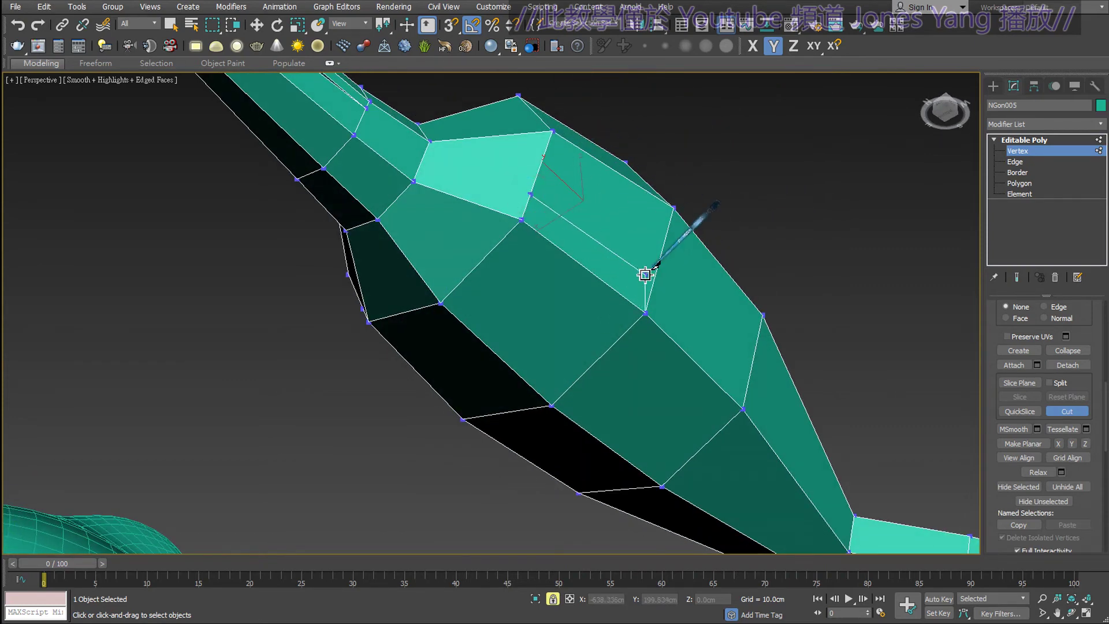
click(654, 283)
click(714, 255)
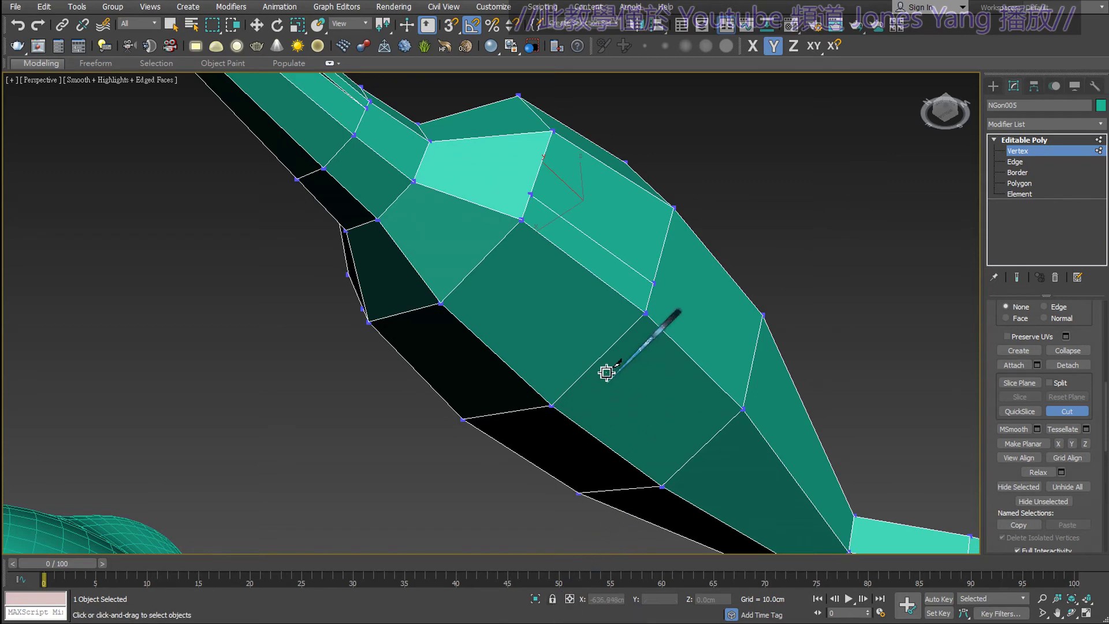
mouse_move(601, 372)
alt+middle_down()
mouse_move(602, 322)
mouse_move(735, 302)
alt+middle_up()
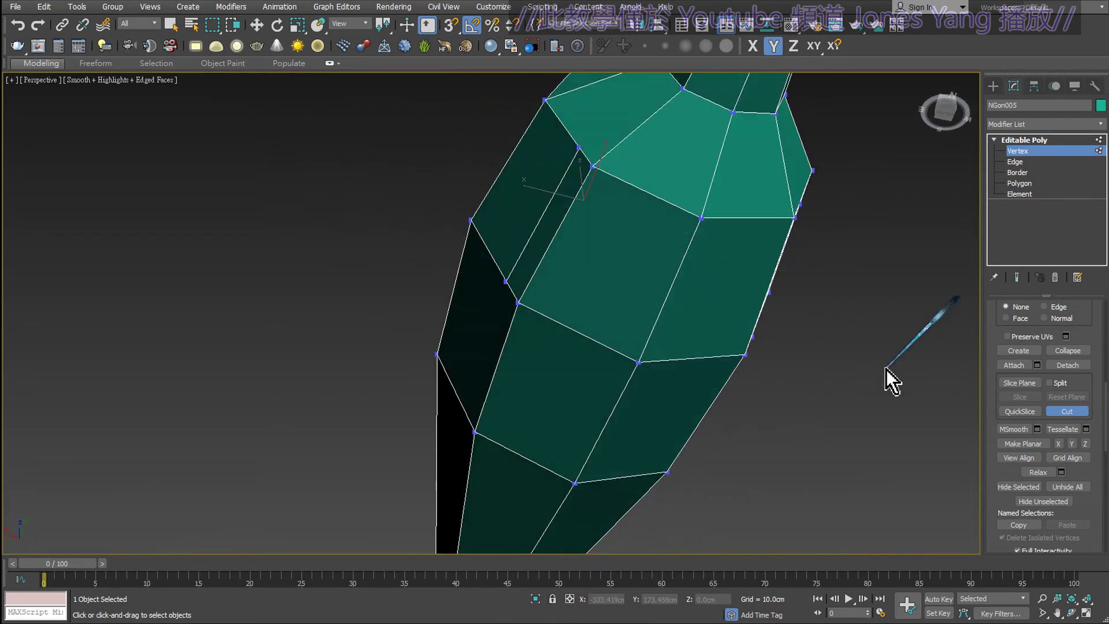
right_click(886, 370)
mouse_move(886, 369)
alt+middle_down()
mouse_move(842, 321)
mouse_move(881, 306)
alt+middle_up()
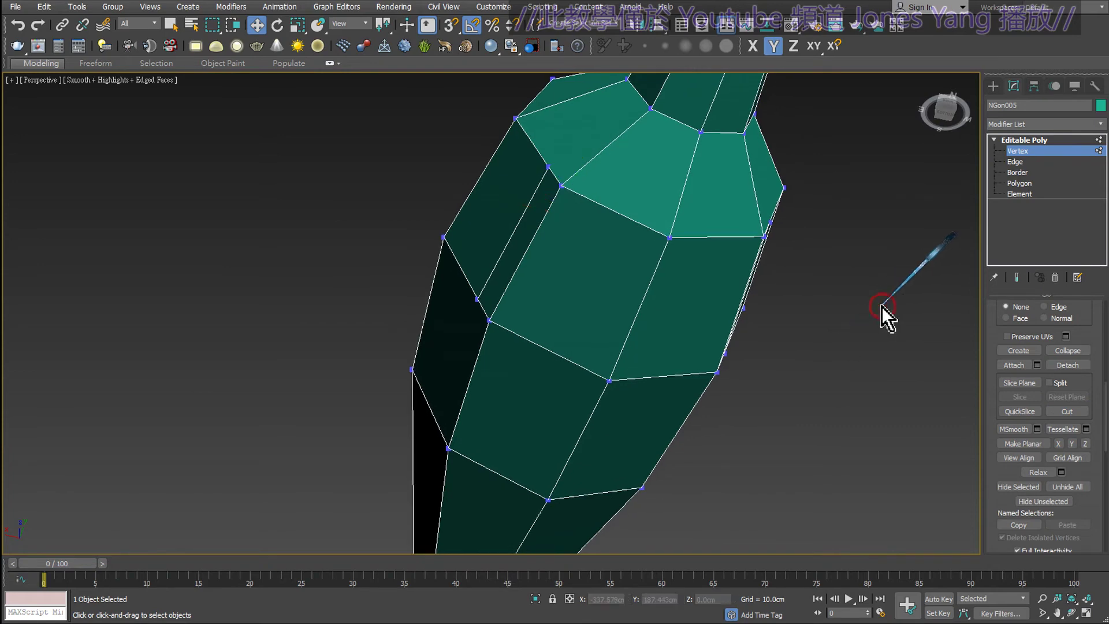
- Select the two thin side strips on the body at Polygon level
click(1019, 184)
click(536, 217)
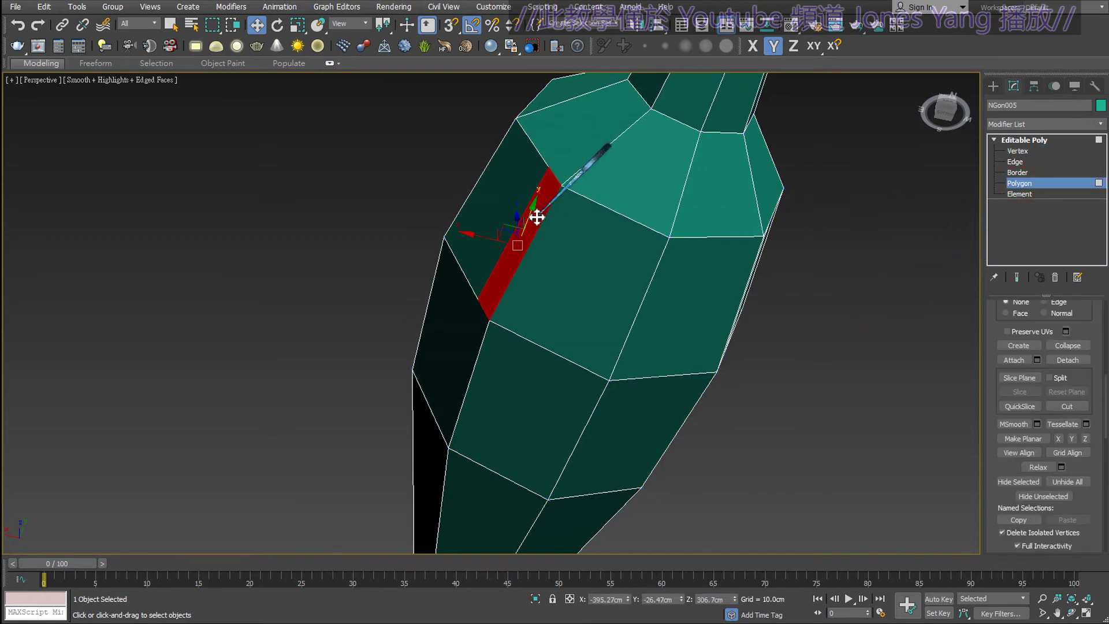
mouse_move(606, 261)
alt+middle_down()
mouse_move(656, 285)
mouse_move(748, 216)
alt+middle_up()
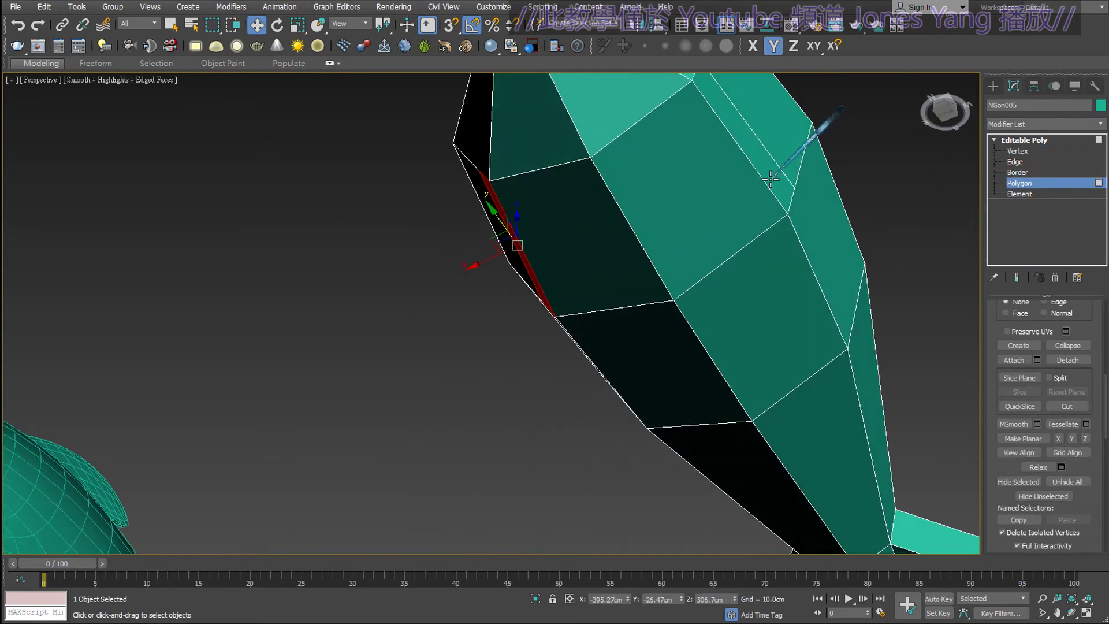
alt+middle_drag(770, 180, 741, 242)
mouse_move(702, 283)
alt+middle_down()
mouse_move(725, 272)
mouse_move(631, 344)
alt+middle_up()
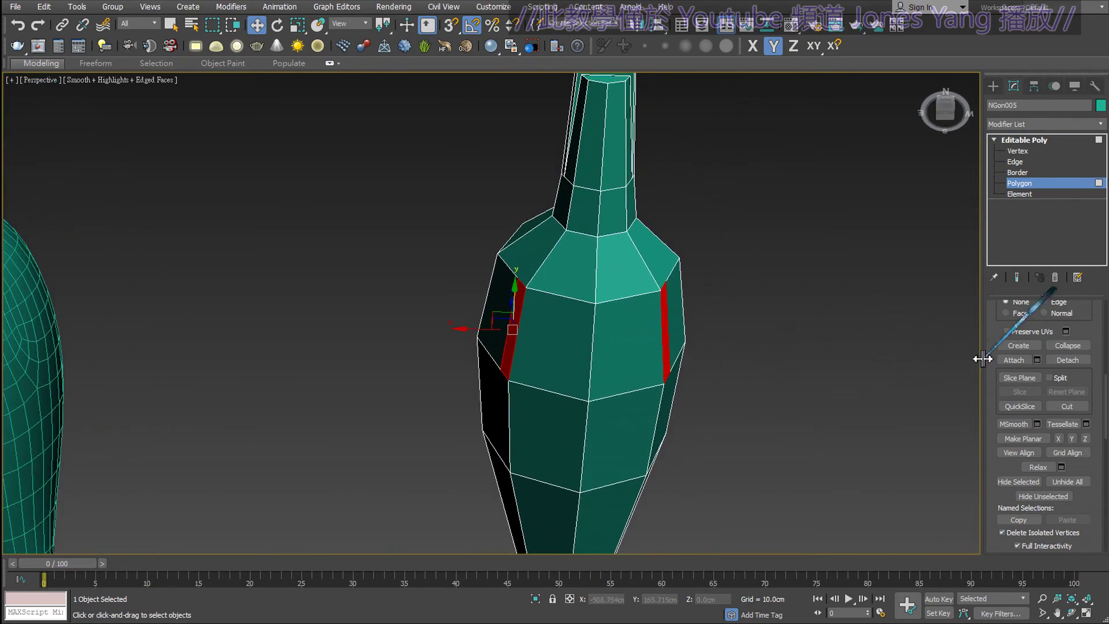
scroll(980, 421, up, 2)
scroll(1000, 387, up, 2)
scroll(1006, 369, up, 2)
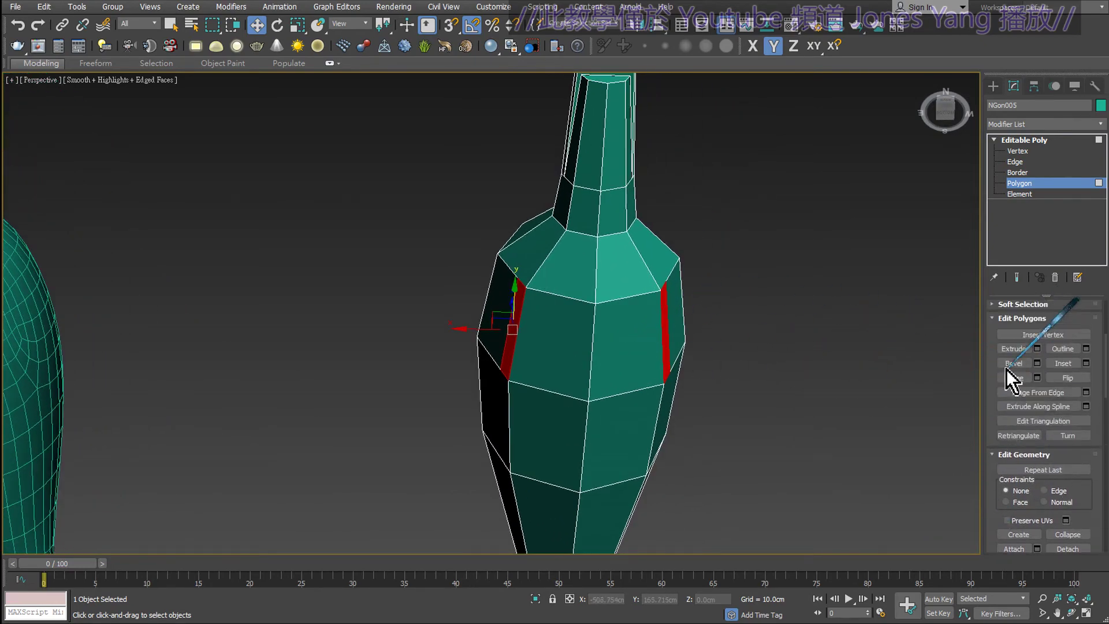
- Extrude both strips with a 40 cm height to form the fins
click(1037, 349)
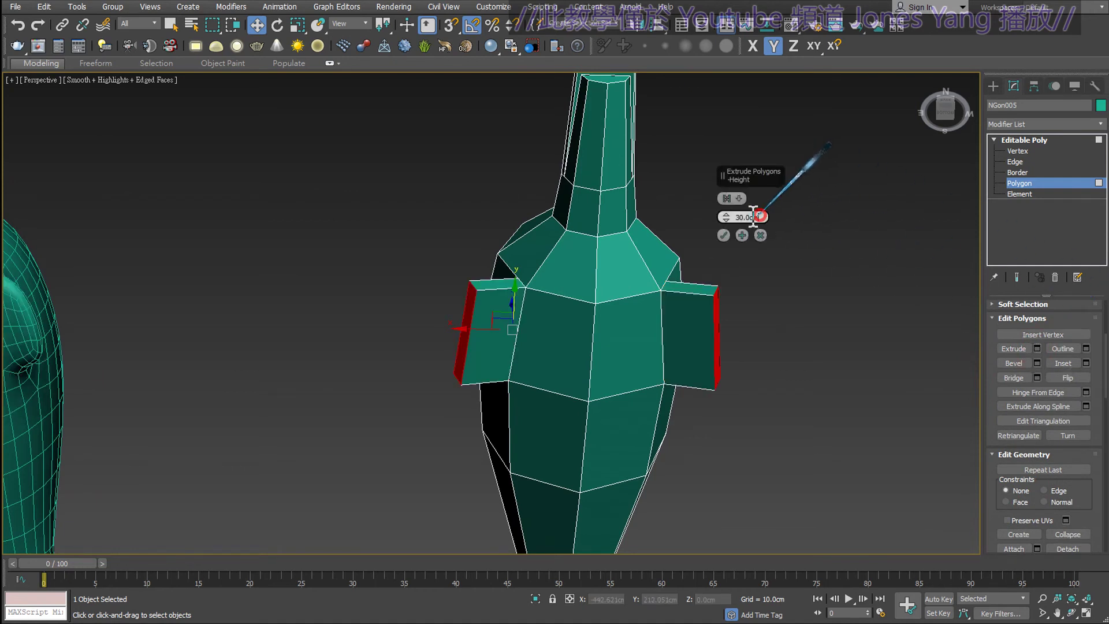
text(40)
key(Return)
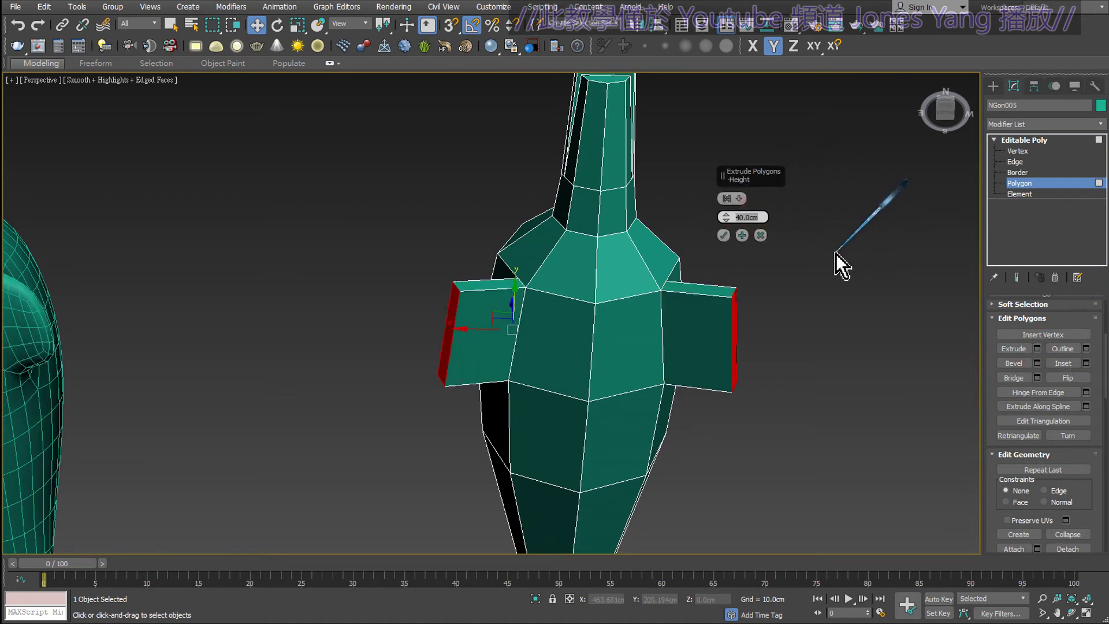
click(724, 235)
mouse_move(726, 233)
alt+middle_down()
mouse_move(734, 285)
mouse_move(715, 258)
mouse_move(749, 313)
alt+middle_up()
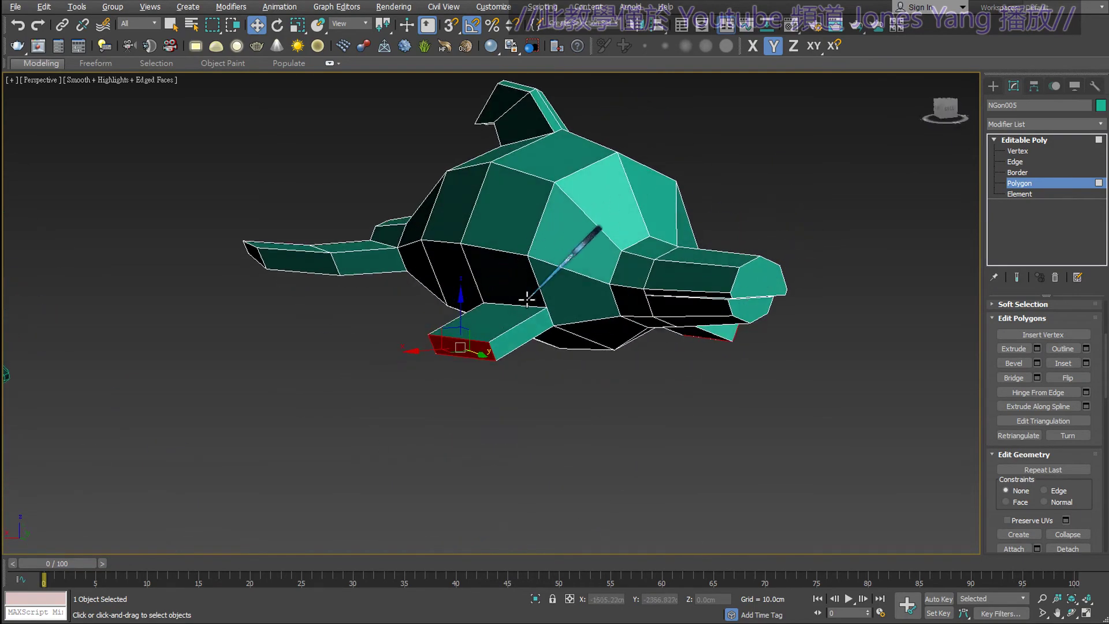
- Move the fin-end polygons downward so both fins slope below their roots, checking against the references
alt+middle_drag(544, 254, 578, 346)
scroll(579, 352, down, 5)
scroll(538, 329, up, 3)
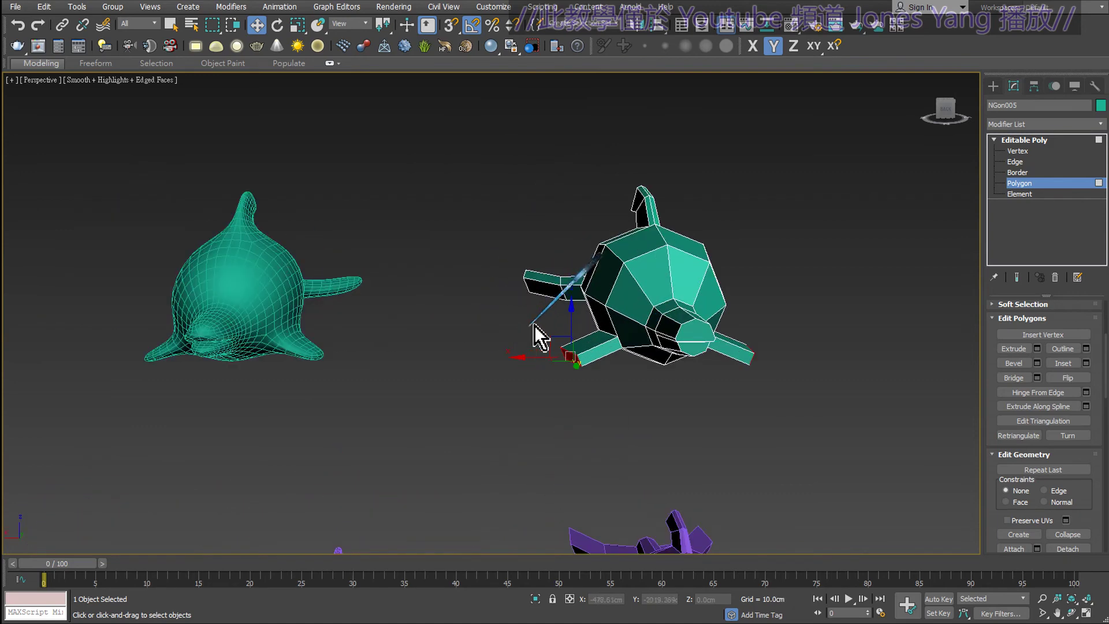
drag(570, 314, 577, 302)
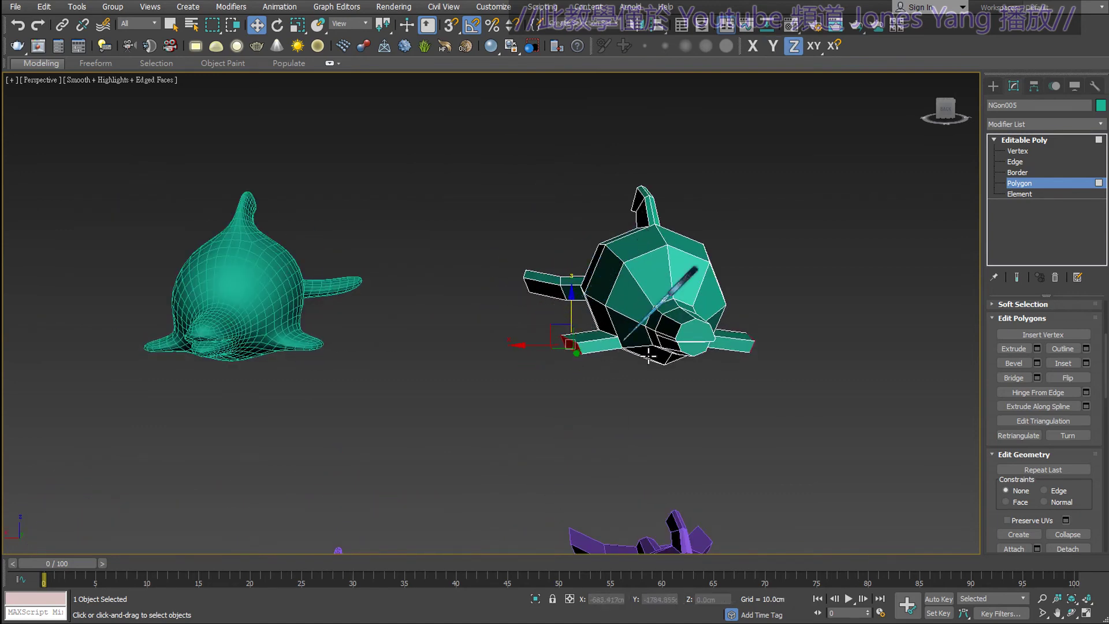
alt+middle_drag(578, 304, 661, 367)
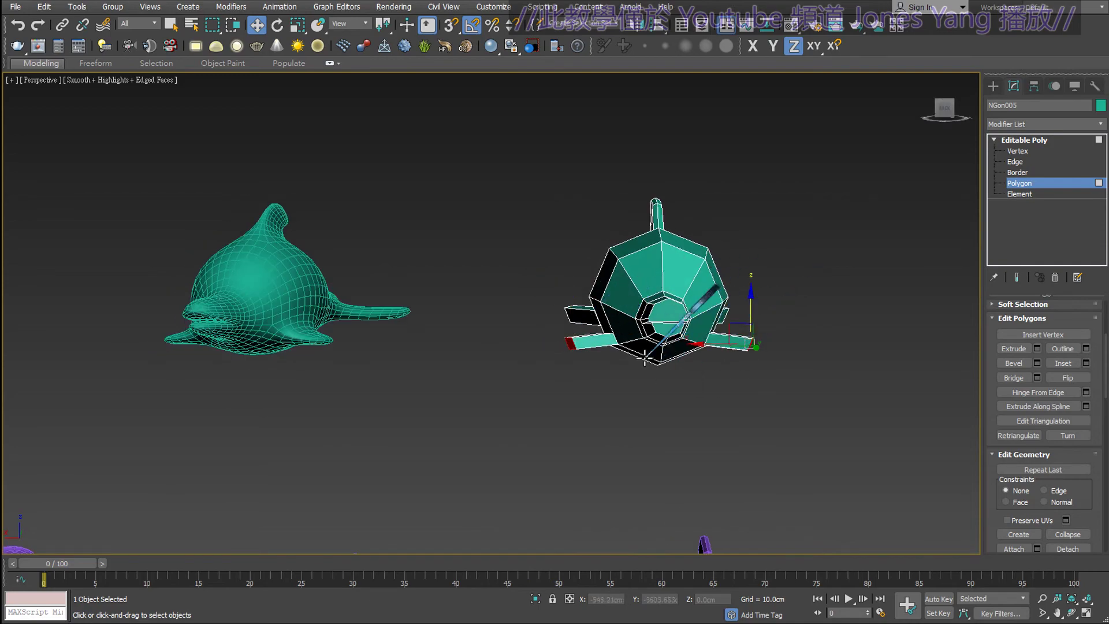
alt+middle_drag(562, 344, 678, 404)
scroll(711, 416, up, 5)
mouse_move(744, 427)
alt+middle_down()
mouse_move(698, 448)
mouse_move(664, 445)
alt+middle_up()
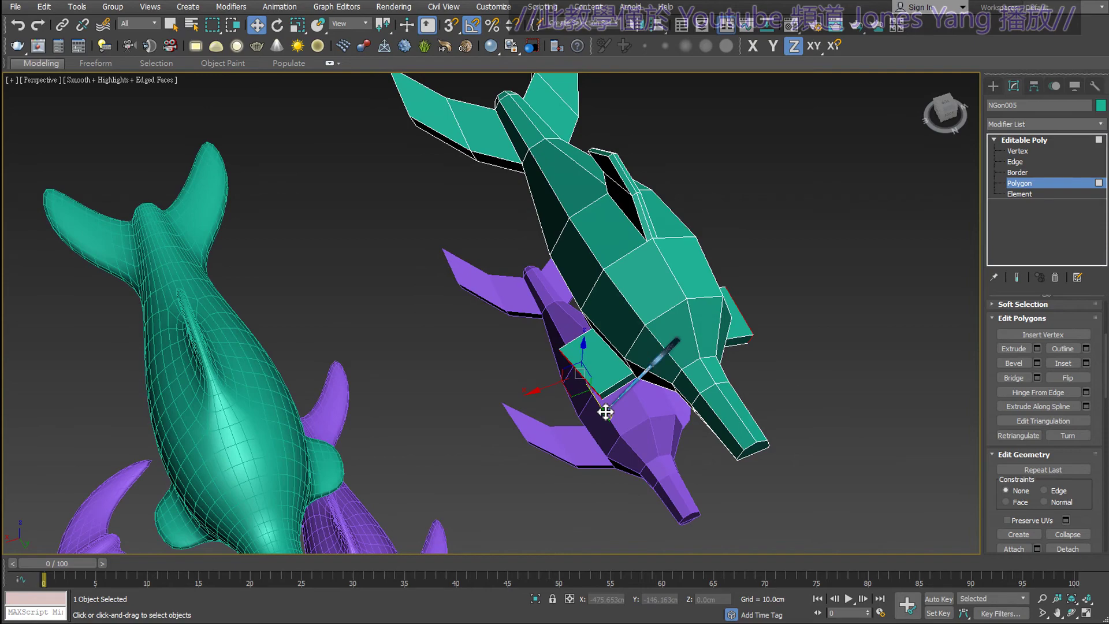
mouse_move(605, 412)
alt+middle_down()
mouse_move(587, 260)
mouse_move(597, 316)
alt+middle_up()
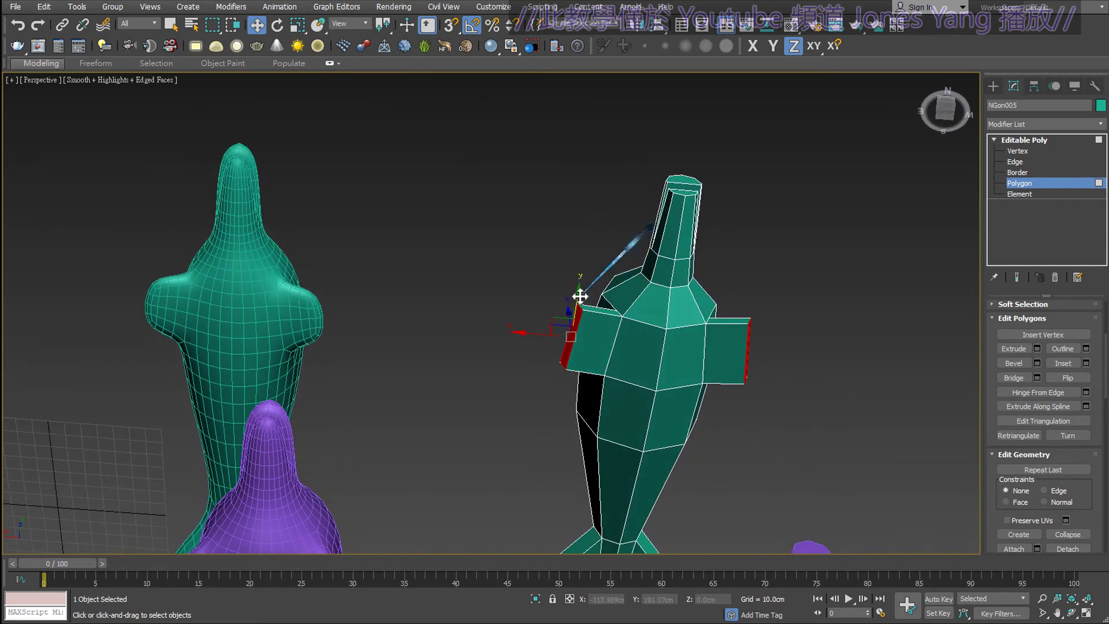
drag(579, 297, 576, 330)
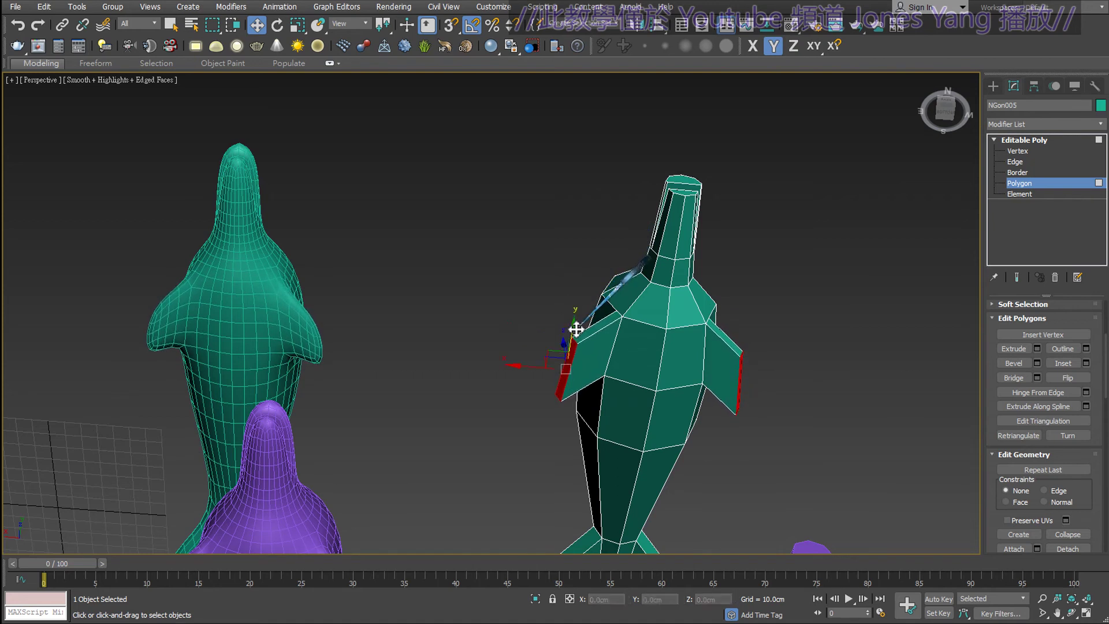
- Extrude both fins a further 50 cm using By Polygon extrusion
alt+middle_drag(577, 326, 751, 346)
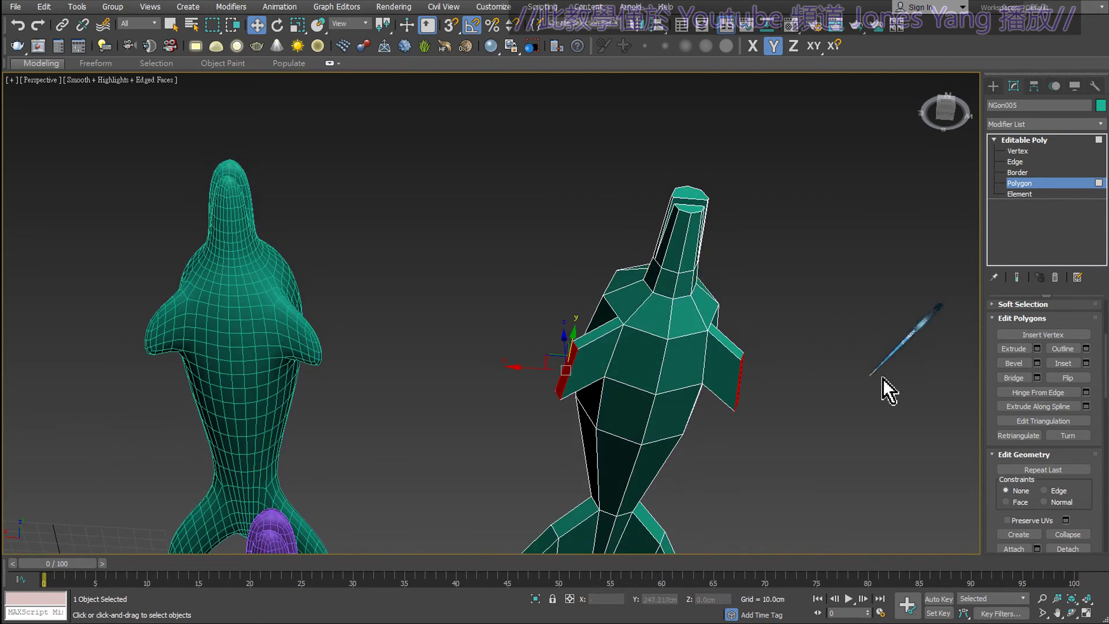
click(1038, 350)
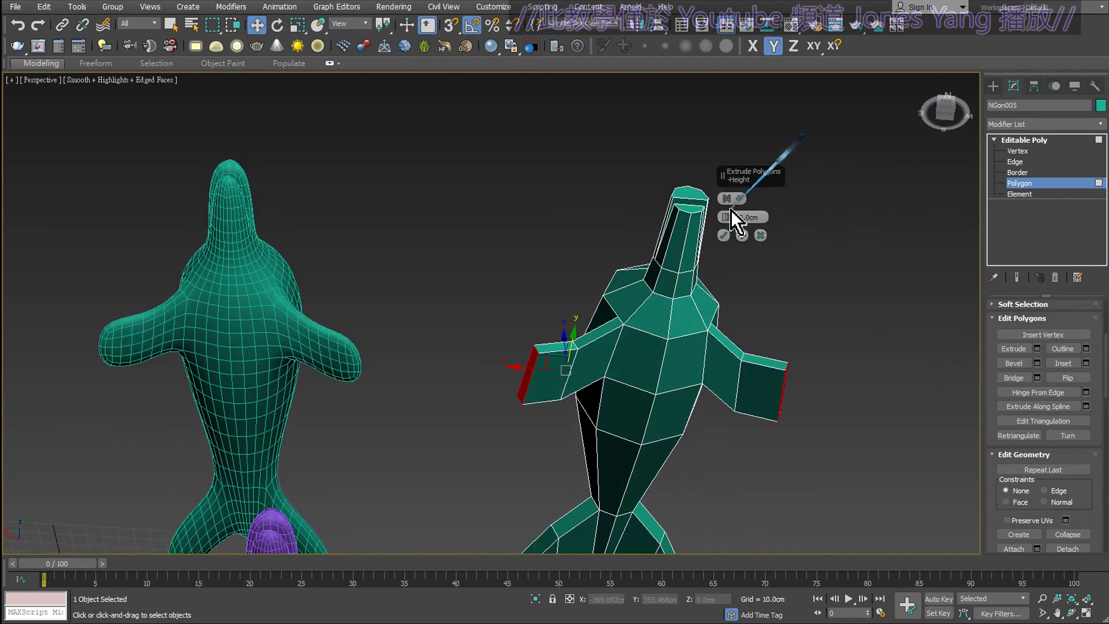
drag(761, 217, 698, 220)
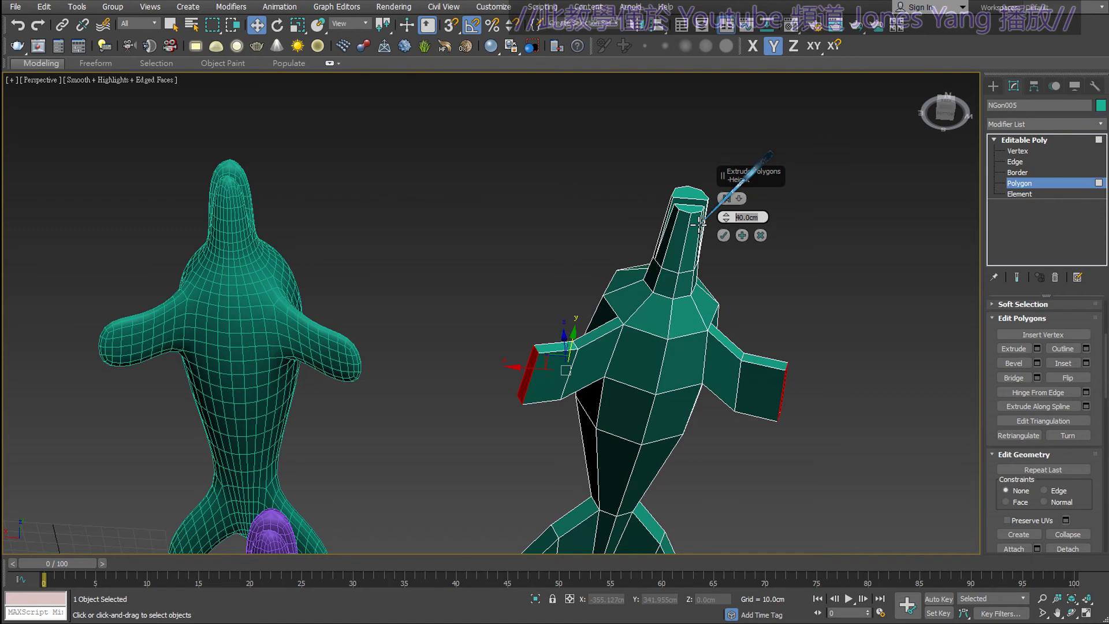
text(50)
key(Return)
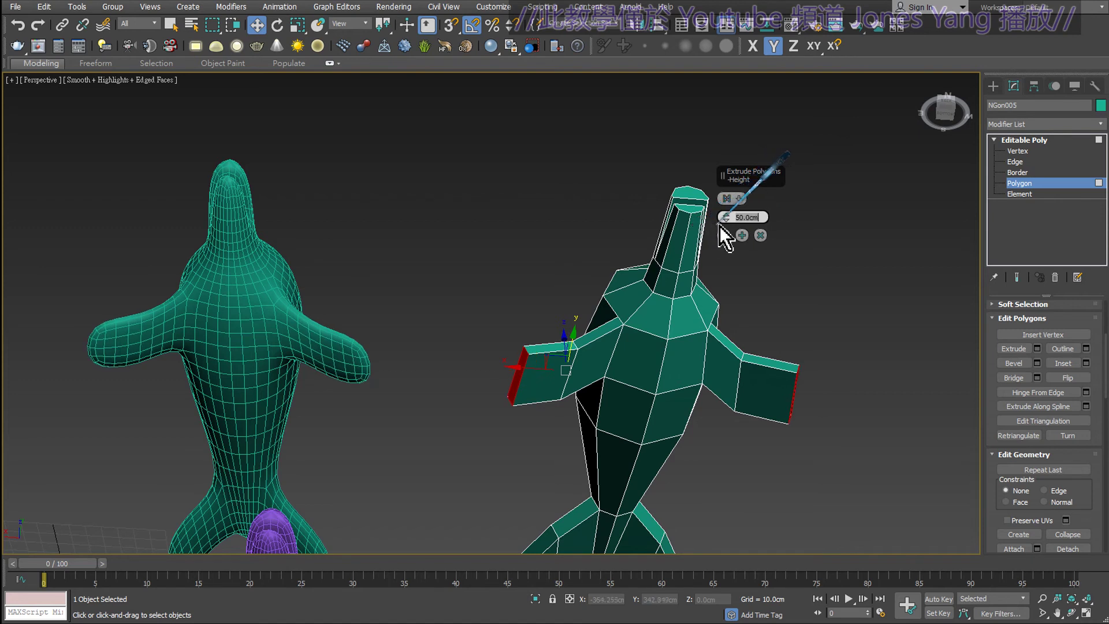
click(745, 199)
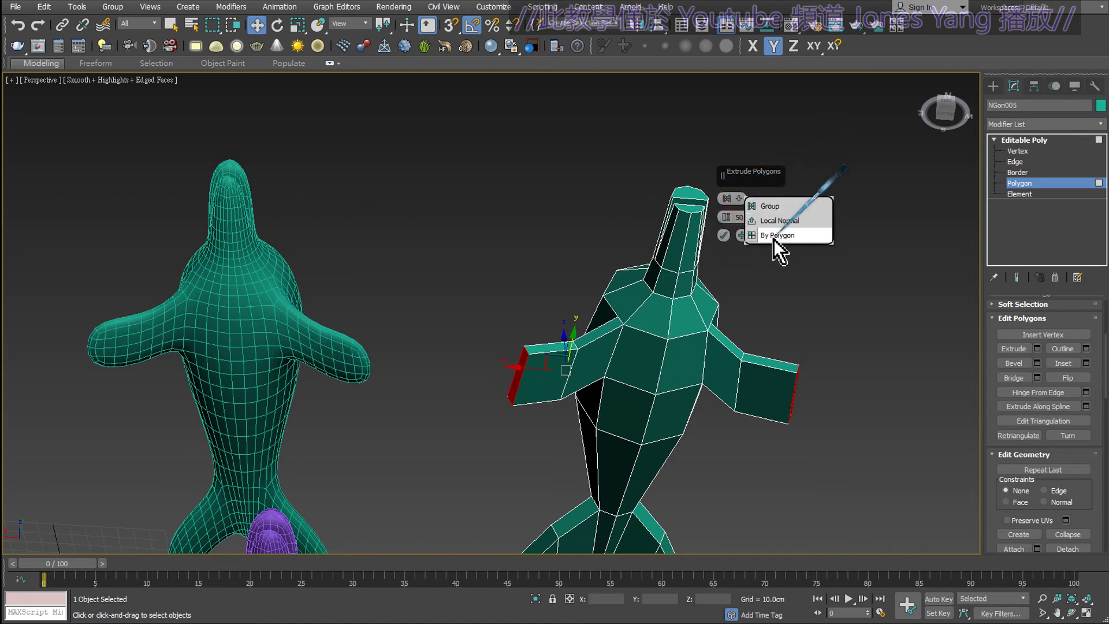
click(774, 239)
click(723, 235)
mouse_move(726, 236)
alt+middle_down()
mouse_move(573, 359)
mouse_move(537, 346)
alt+middle_up()
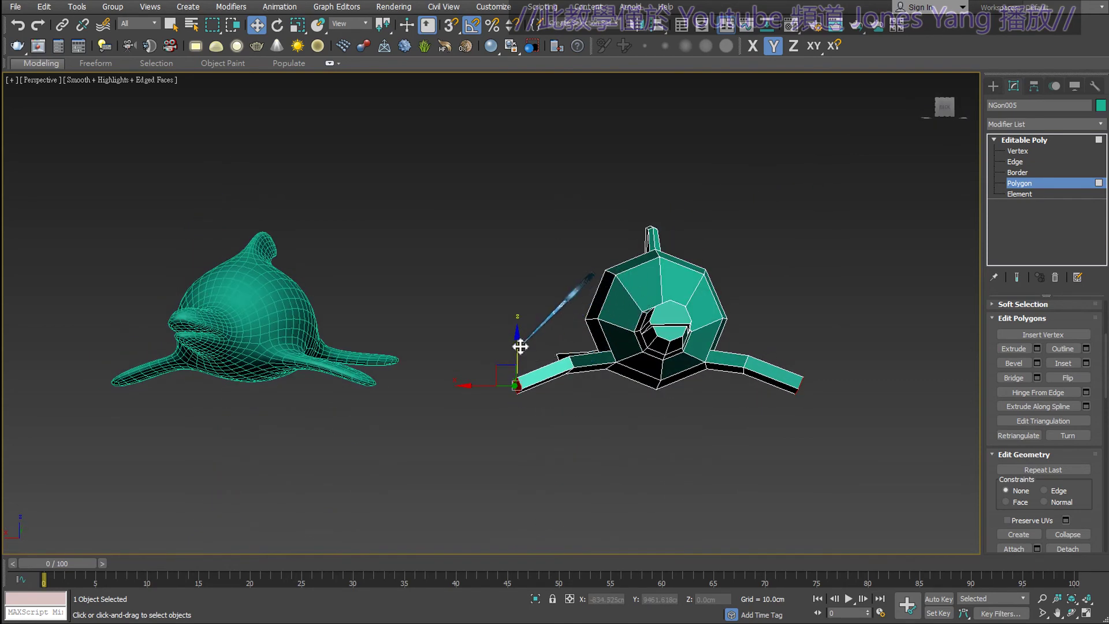
- Raise the fin polygons in Z and stretch them outward into swept-back flippers
drag(521, 334, 522, 327)
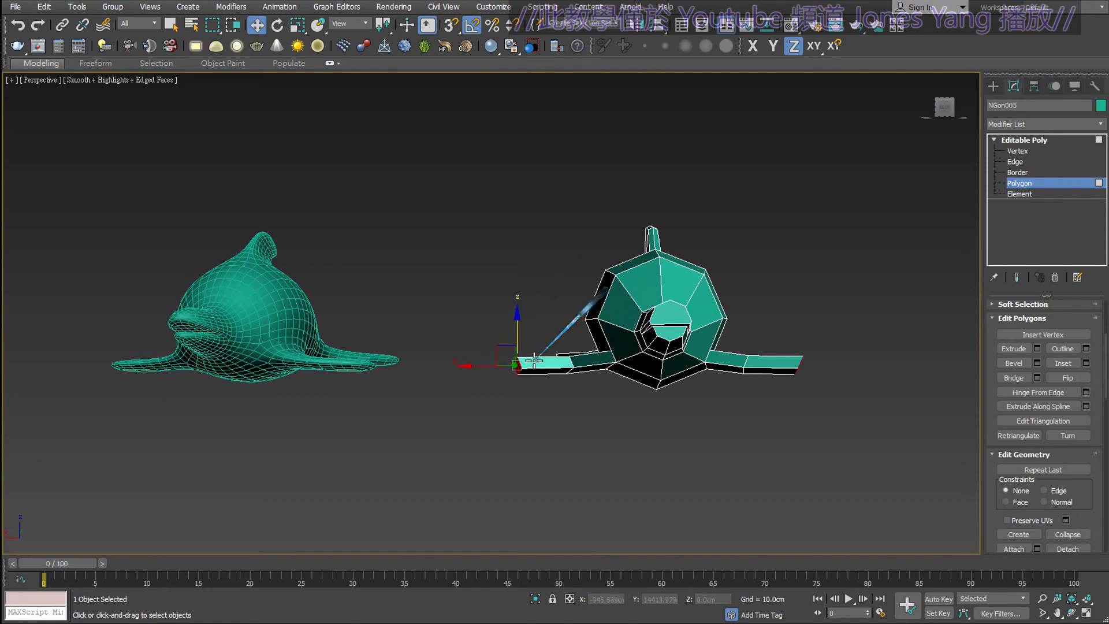
mouse_move(718, 416)
alt+middle_down()
mouse_move(718, 350)
mouse_move(751, 324)
mouse_move(786, 342)
mouse_move(652, 478)
alt+middle_up()
drag(651, 477, 715, 470)
scroll(691, 267, down, 3)
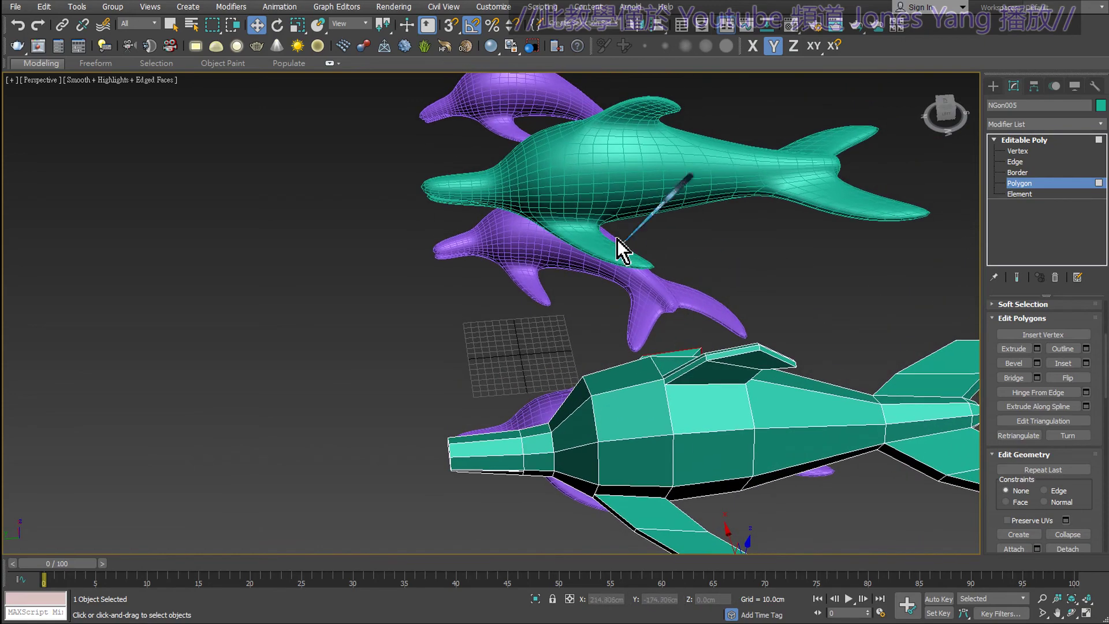
scroll(618, 248, down, 2)
mouse_move(612, 247)
alt+middle_down()
mouse_move(683, 279)
mouse_move(495, 324)
mouse_move(663, 389)
alt+middle_up()
drag(693, 449, 718, 441)
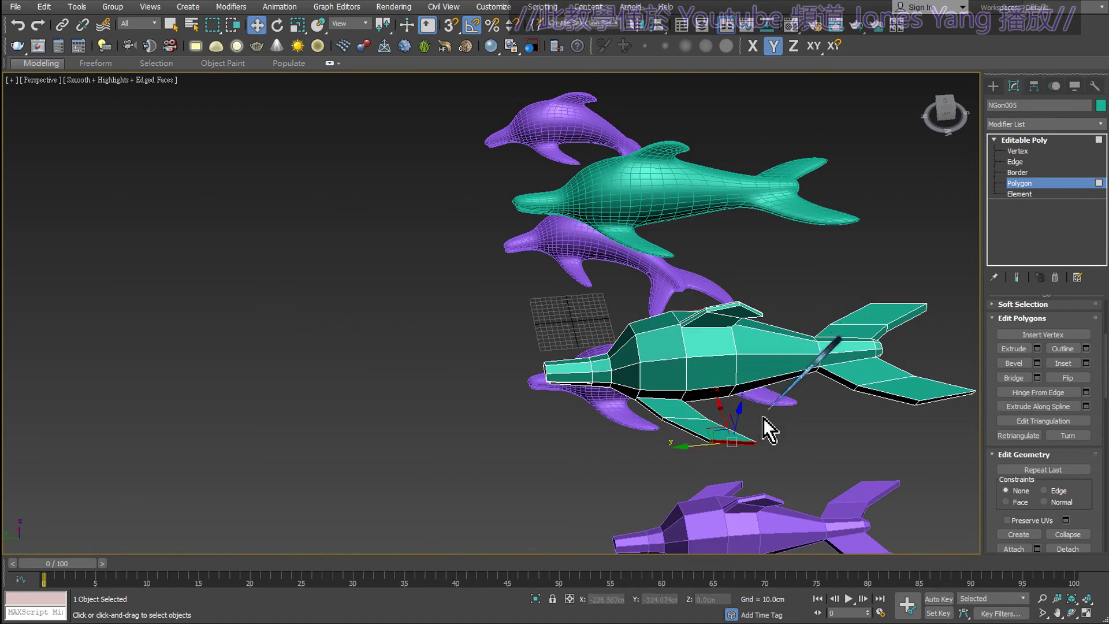
alt+middle_drag(791, 410, 735, 445)
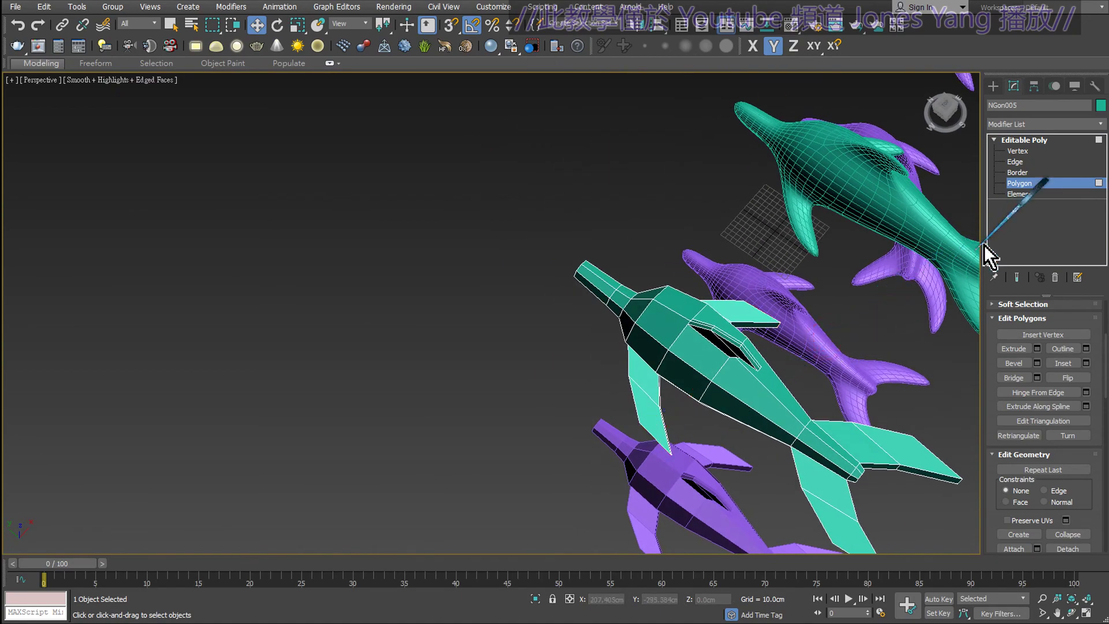
- Switch to Vertex level and select two vertices on the right fin
click(1018, 150)
alt+middle_drag(924, 278, 832, 359)
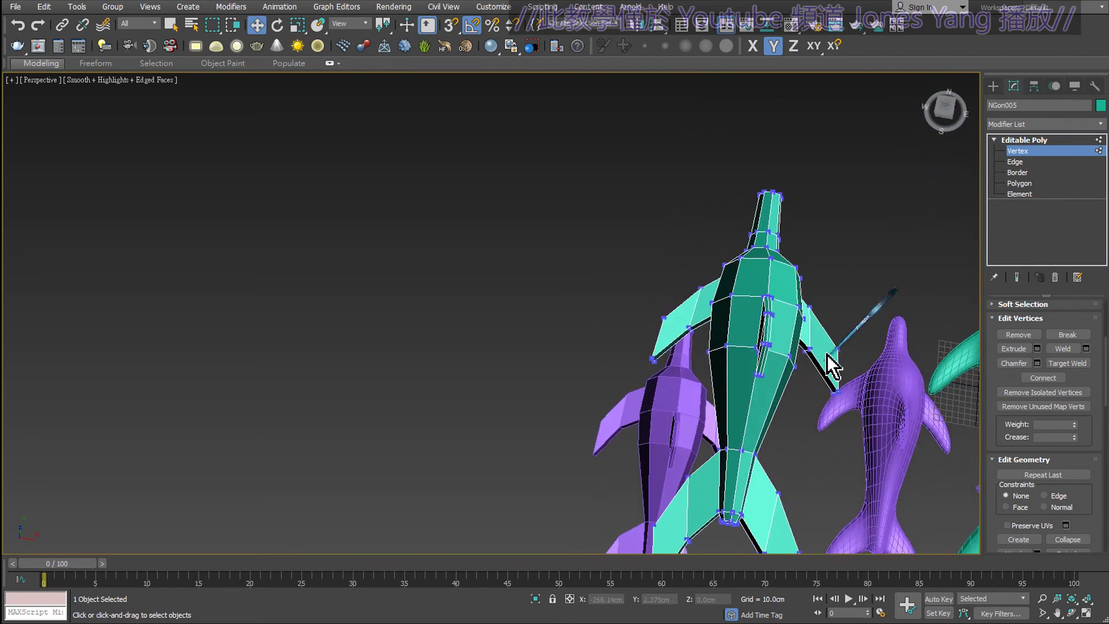
scroll(820, 365, up, 3)
scroll(814, 355, up, 5)
scroll(792, 383, down, 1)
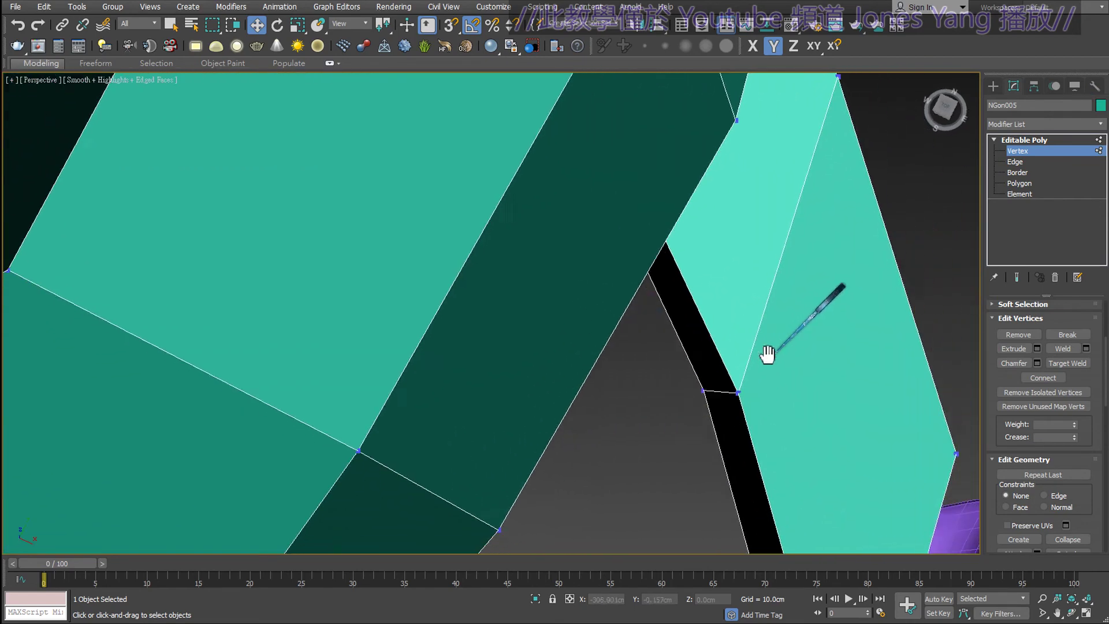
middle_drag(765, 354, 721, 310)
drag(721, 309, 639, 387)
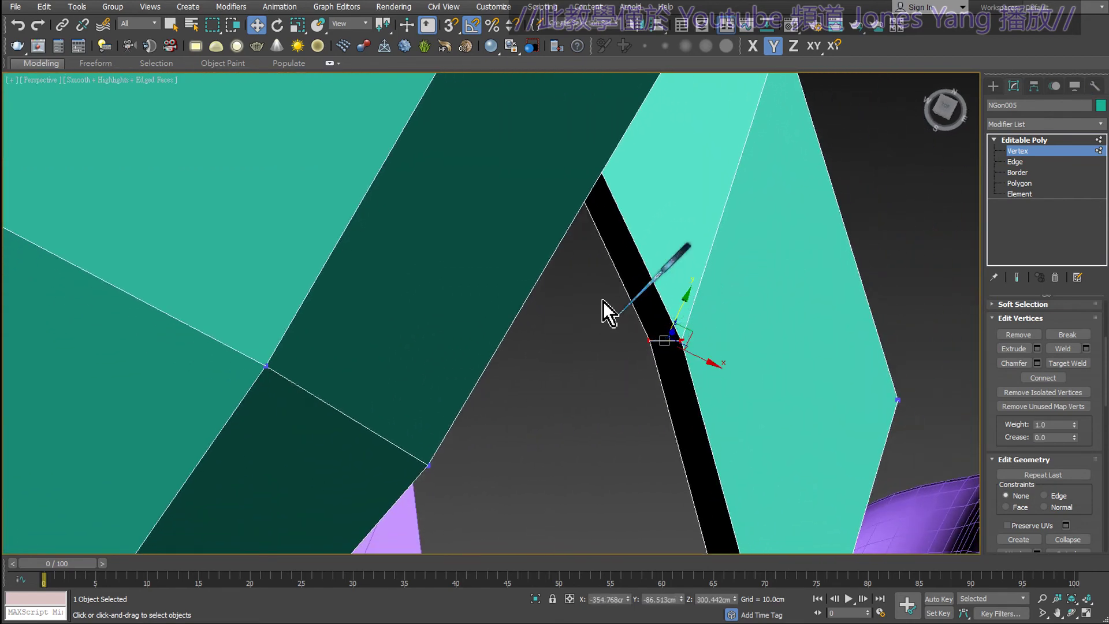
click(159, 81)
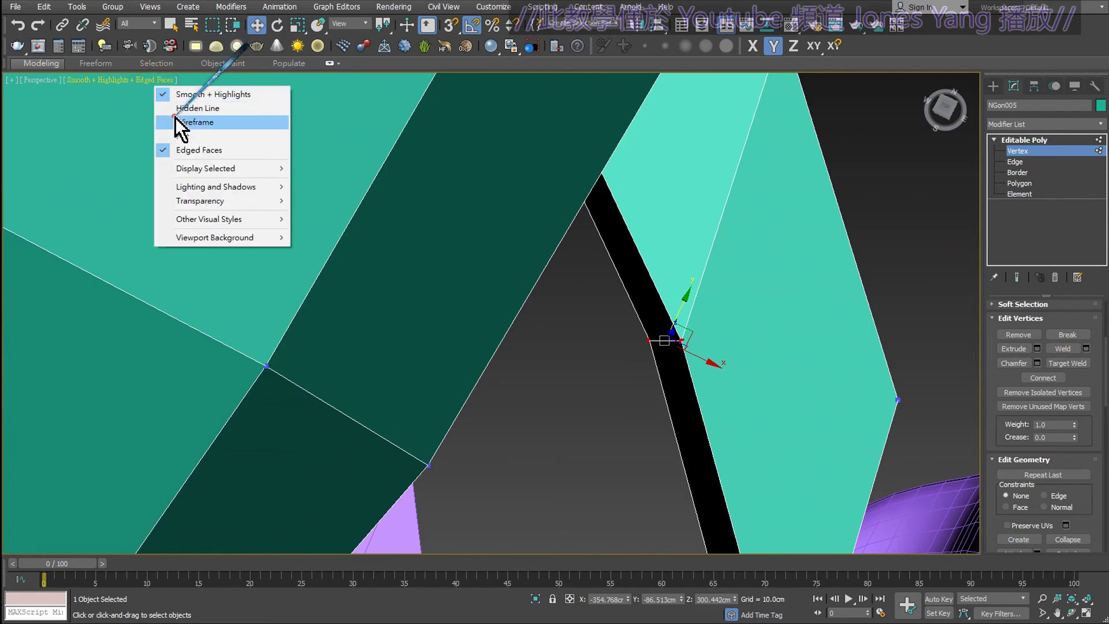
- Switch the viewport to Wireframe and move the selected fin vertices slightly
click(176, 125)
scroll(673, 384, down, 2)
scroll(674, 383, down, 2)
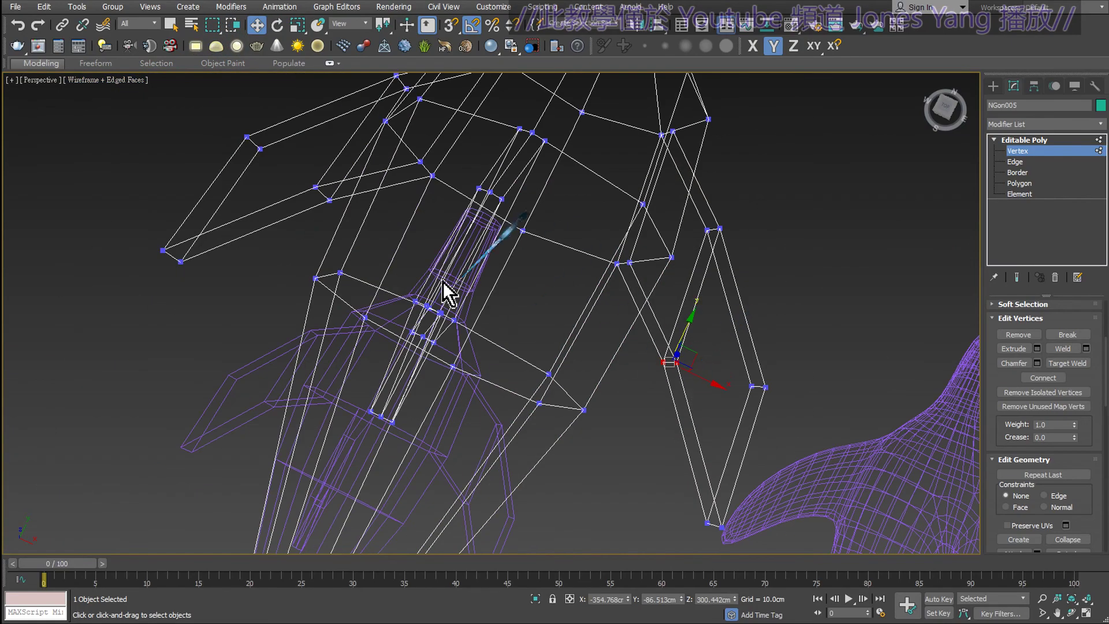
mouse_move(446, 293)
middle_down()
mouse_move(443, 315)
mouse_move(475, 335)
mouse_move(513, 317)
mouse_move(493, 314)
mouse_move(532, 364)
mouse_move(597, 345)
middle_up()
drag(550, 339, 567, 347)
mouse_move(567, 347)
alt+middle_down()
mouse_move(668, 280)
mouse_move(641, 314)
mouse_move(721, 140)
alt+middle_up()
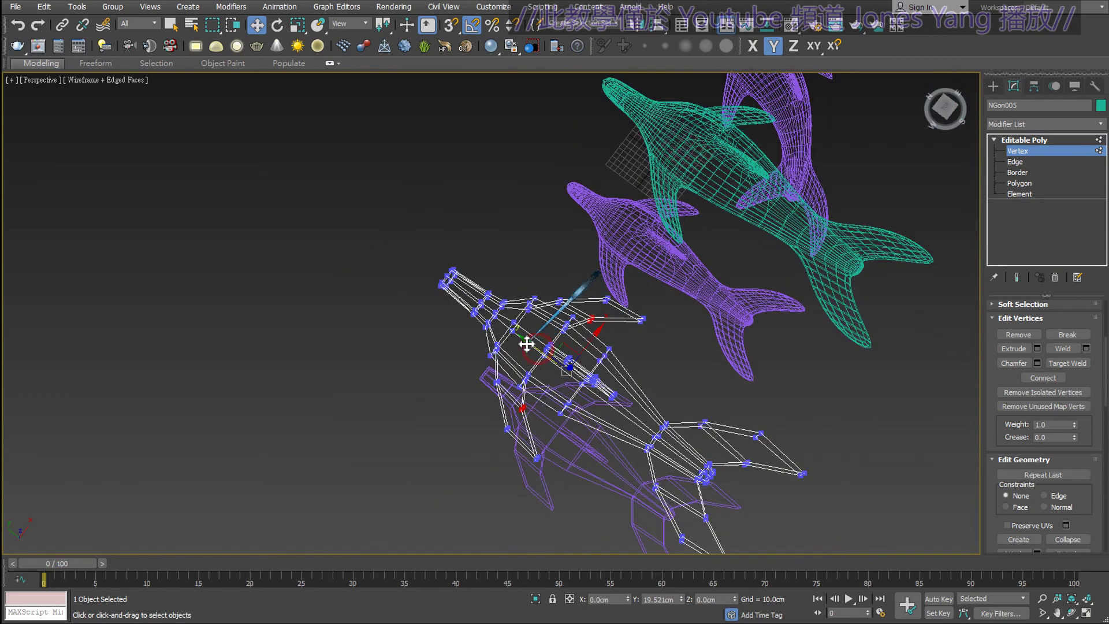
drag(527, 347, 547, 354)
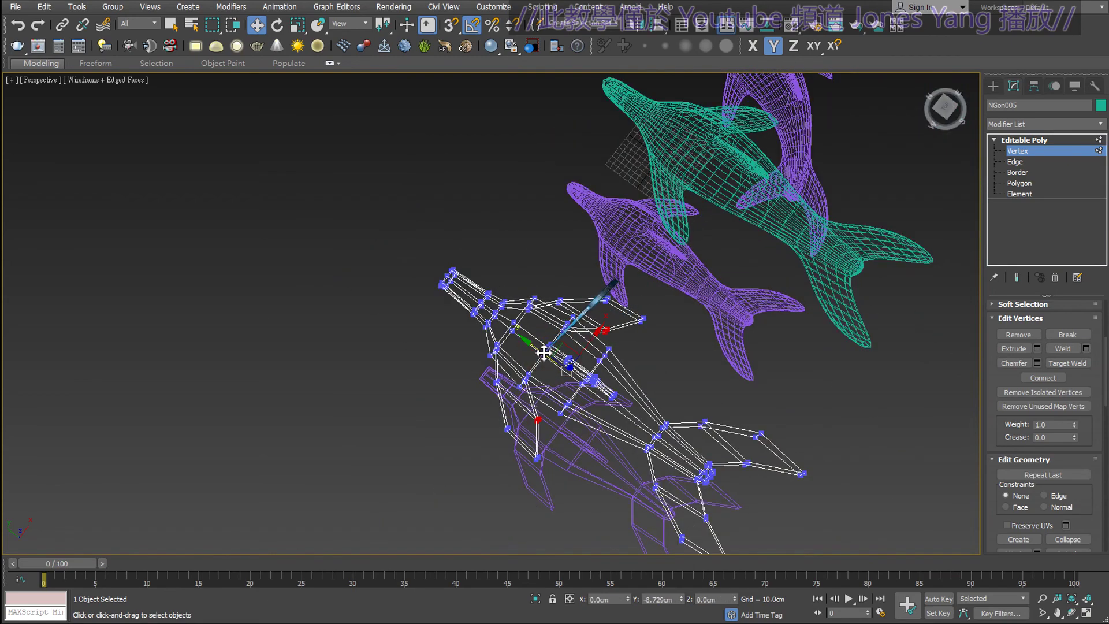
- Select the fin tip vertices and move them down and to the right
scroll(519, 426, up, 3)
scroll(517, 426, up, 2)
scroll(514, 411, down, 2)
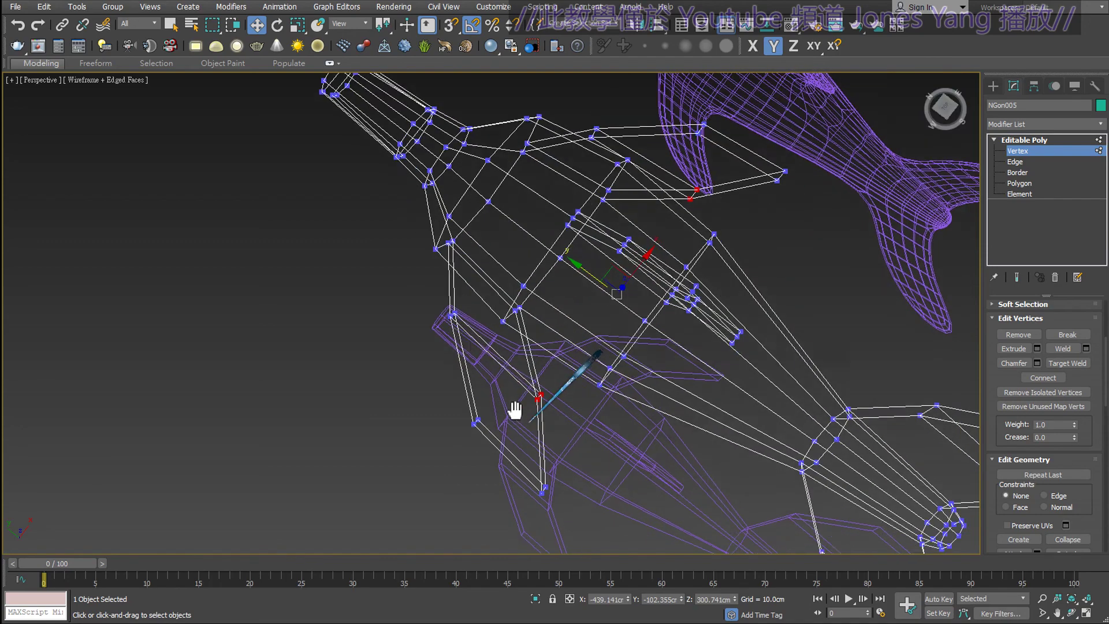
scroll(529, 433, down, 1)
scroll(598, 381, up, 3)
middle_drag(590, 370, 589, 373)
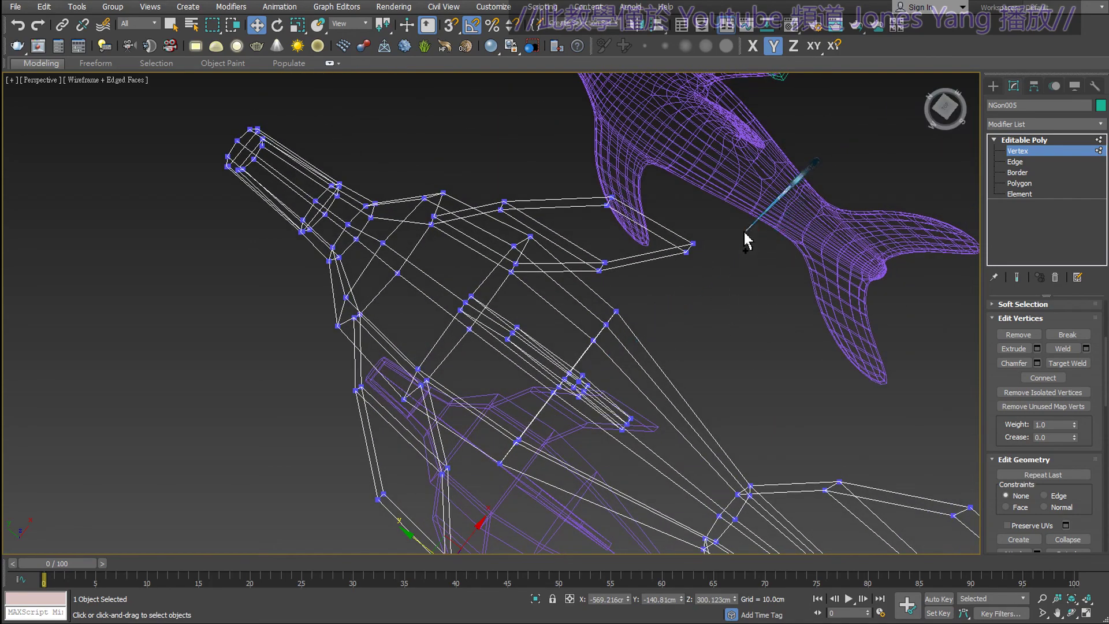
click(693, 243)
drag(542, 380, 560, 389)
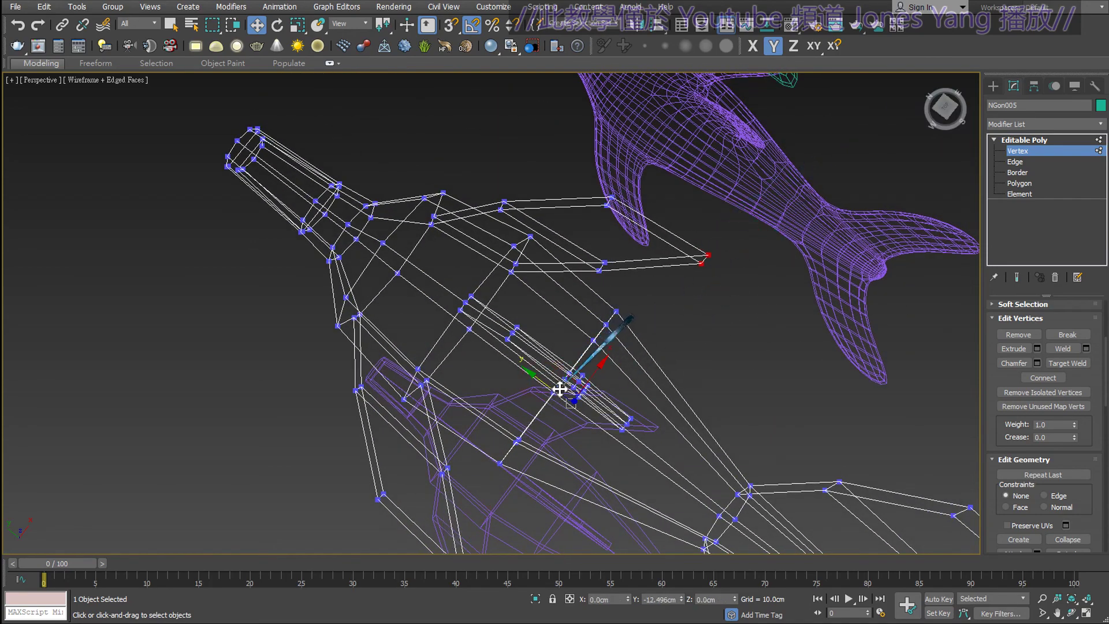
- Nudge a body vertex pair up and left, then select a fin upper-edge vertex and a lower body vertex
click(443, 469)
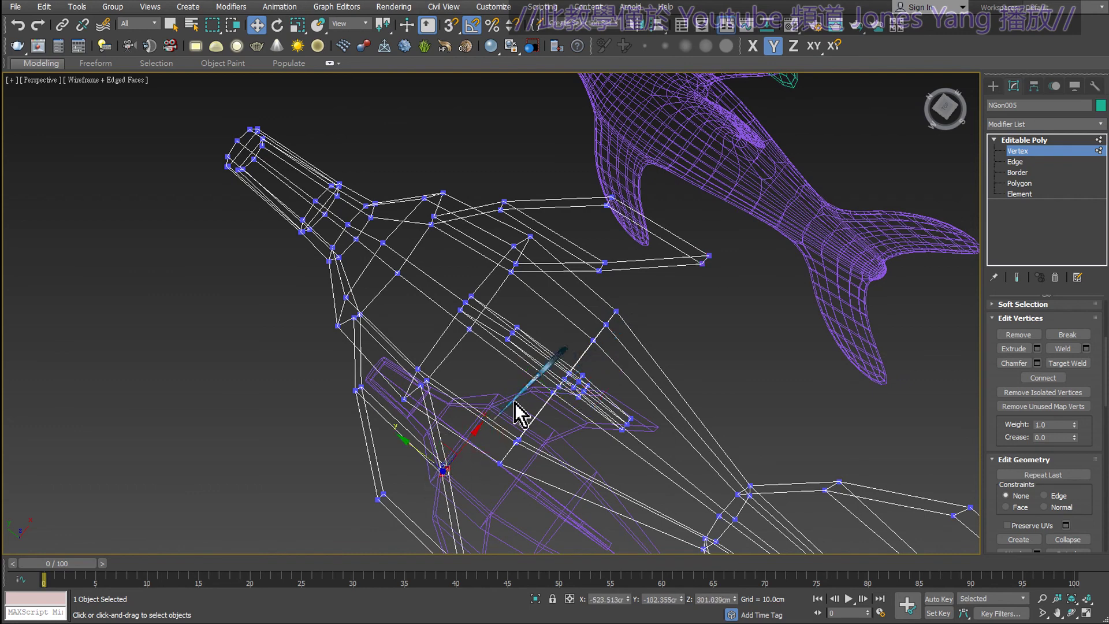
ctrl+click(598, 263)
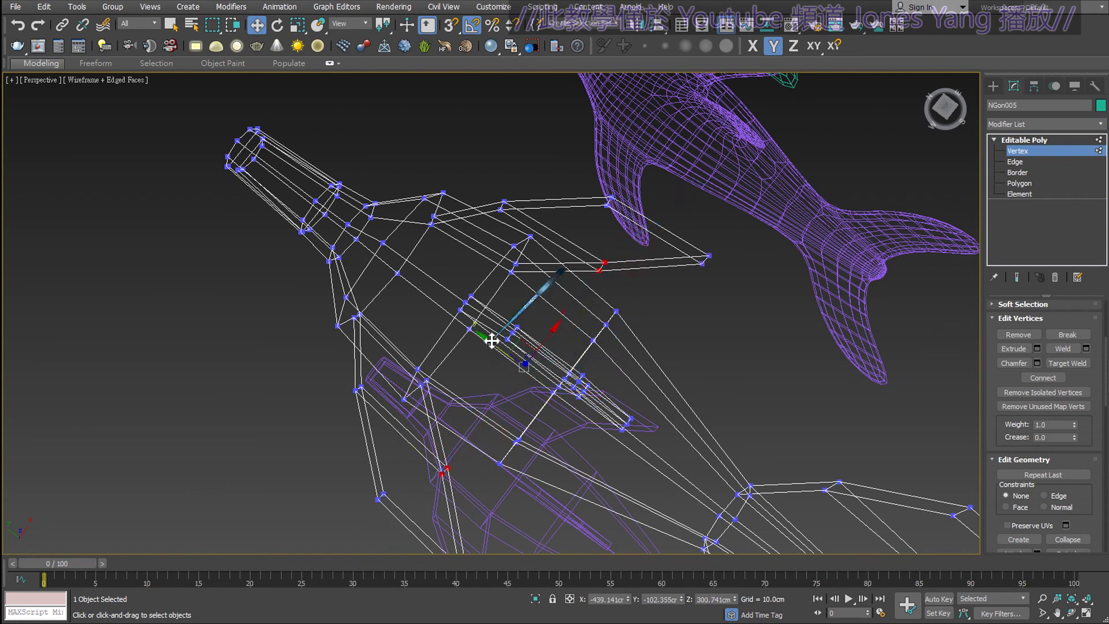
drag(486, 336, 479, 331)
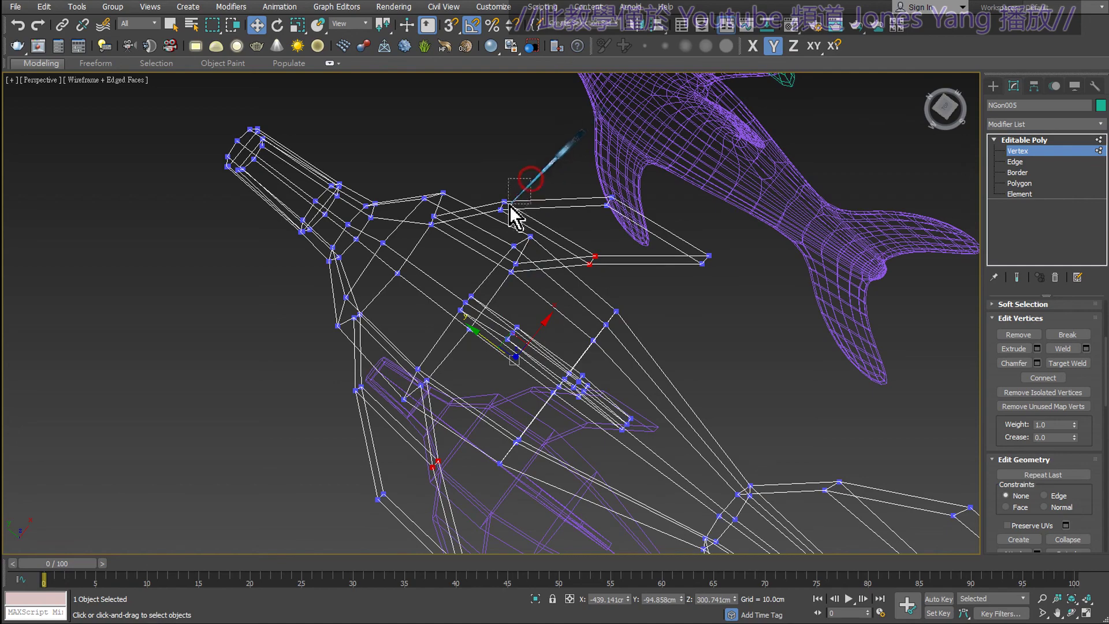
drag(530, 178, 484, 225)
ctrl+click(357, 387)
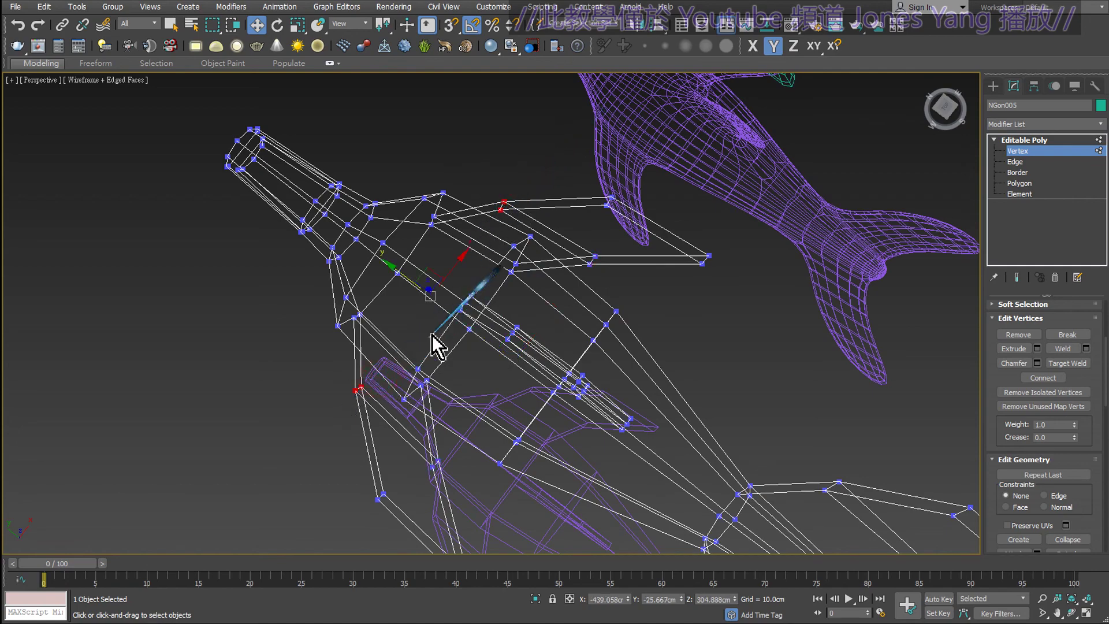
scroll(399, 273, down, 3)
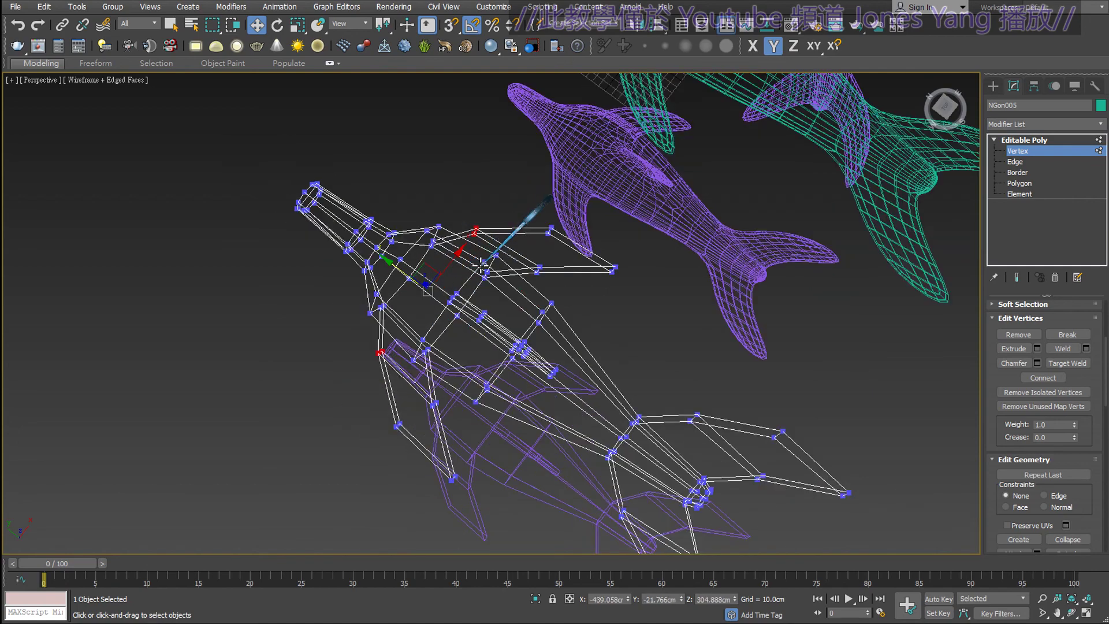
scroll(475, 235, down, 2)
click(126, 80)
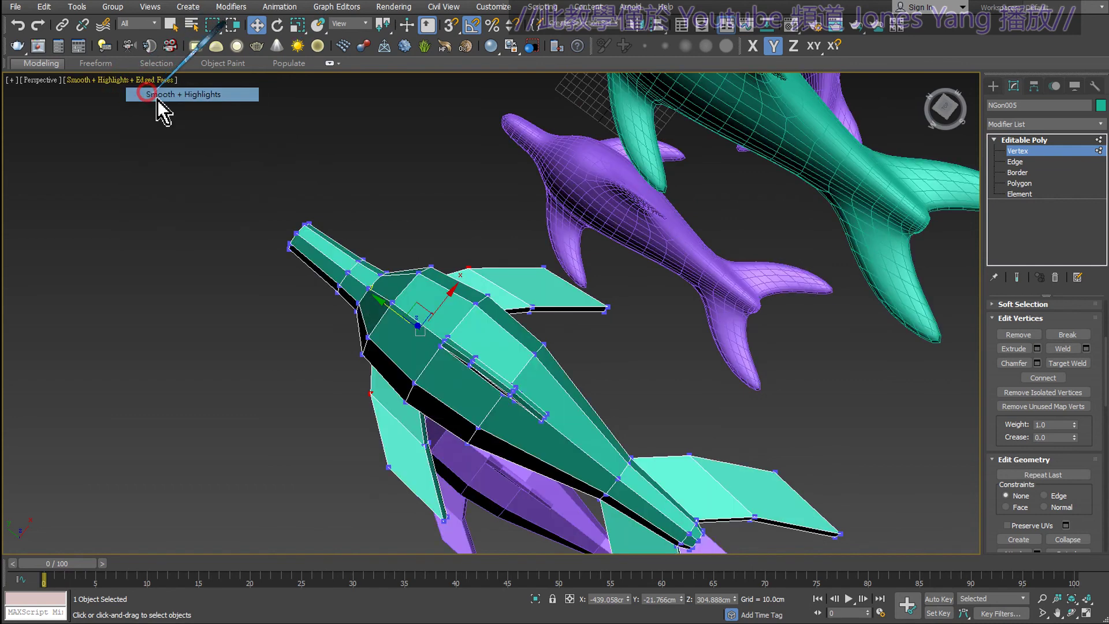
- Restore Smooth + Highlights with Edged Faces, nudge the selected vertices, and exit Vertex level
mouse_move(483, 284)
alt+middle_down()
mouse_move(432, 361)
mouse_move(432, 340)
alt+middle_up()
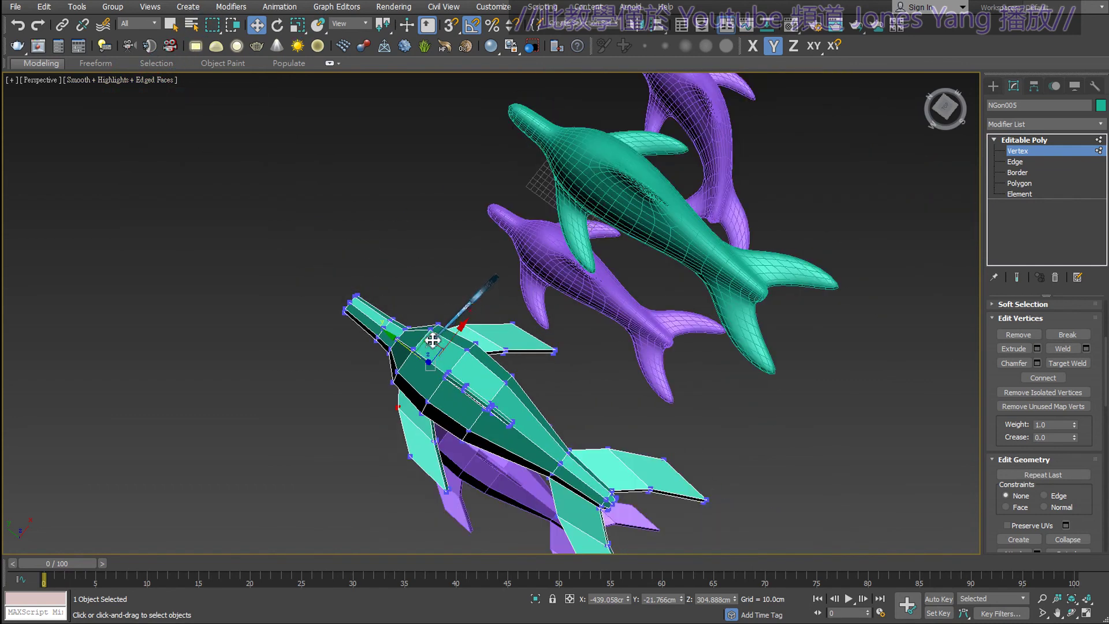
drag(407, 347, 405, 345)
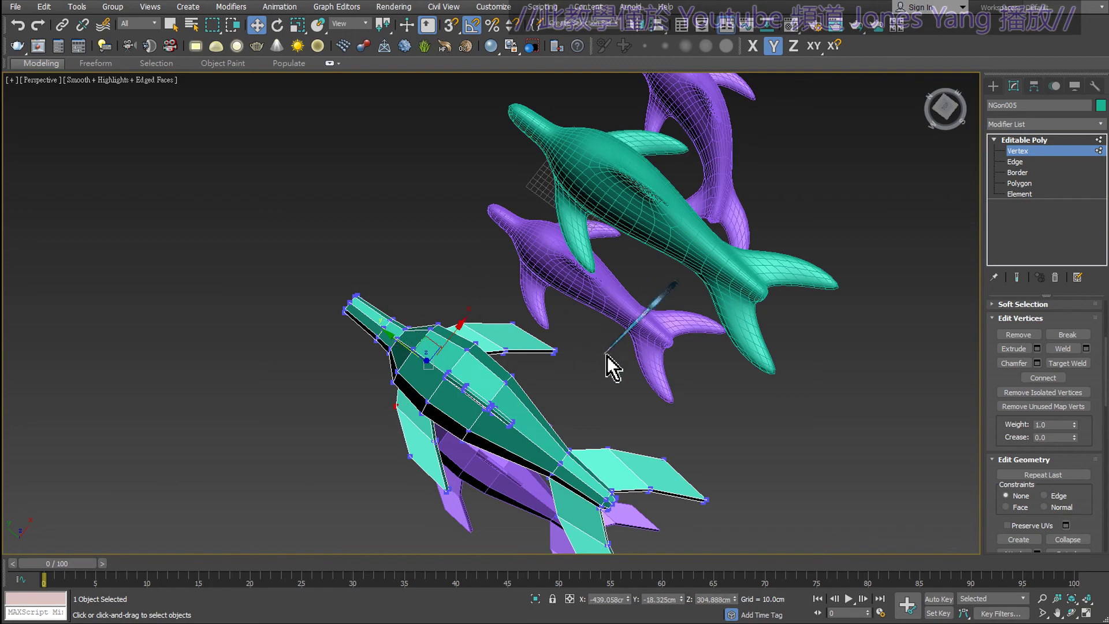
mouse_move(614, 379)
alt+middle_down()
mouse_move(674, 359)
mouse_move(710, 314)
alt+middle_up()
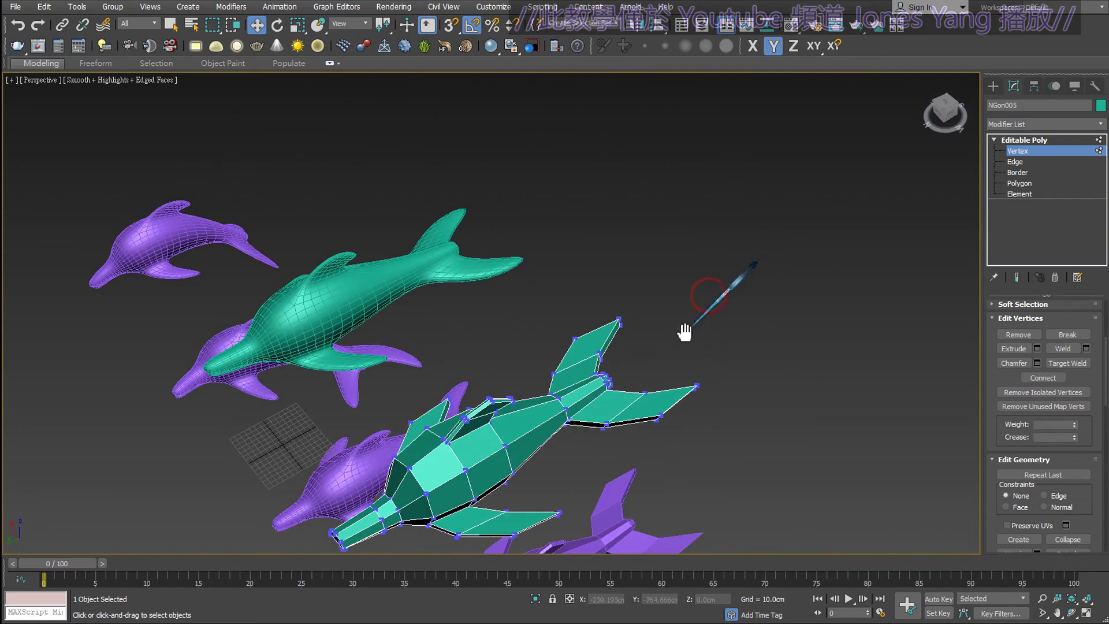
click(1024, 140)
alt+middle_drag(693, 254, 695, 258)
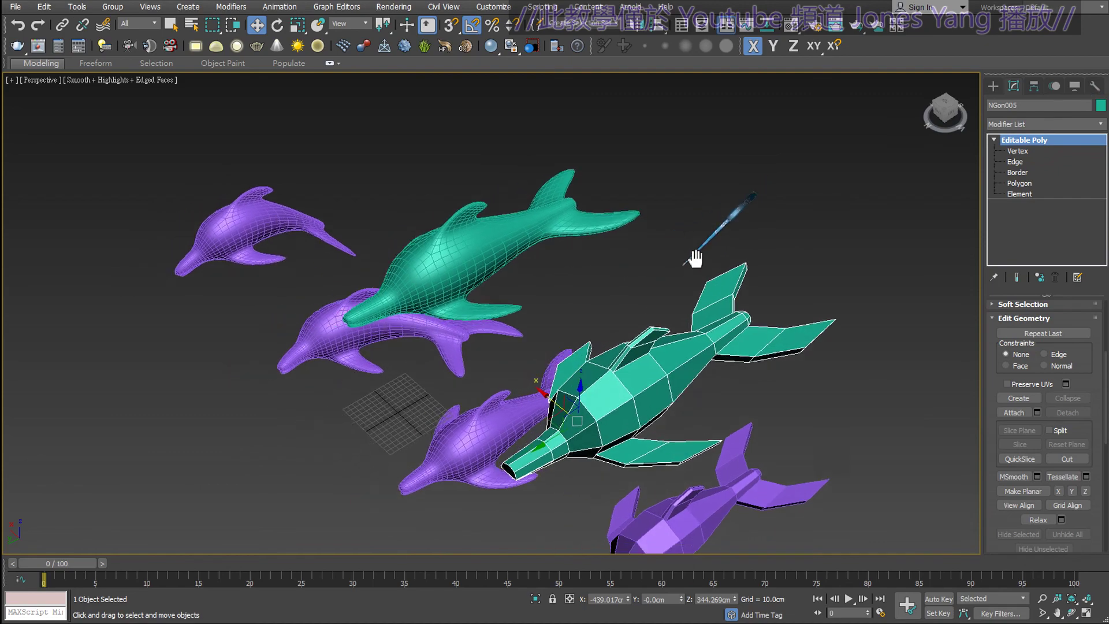
scroll(695, 258, up, 3)
- Select the TurboSmoothed teal dolphin, turn off Edged Faces, and orbit to inspect it
click(499, 230)
alt+middle_drag(539, 310, 404, 231)
click(145, 81)
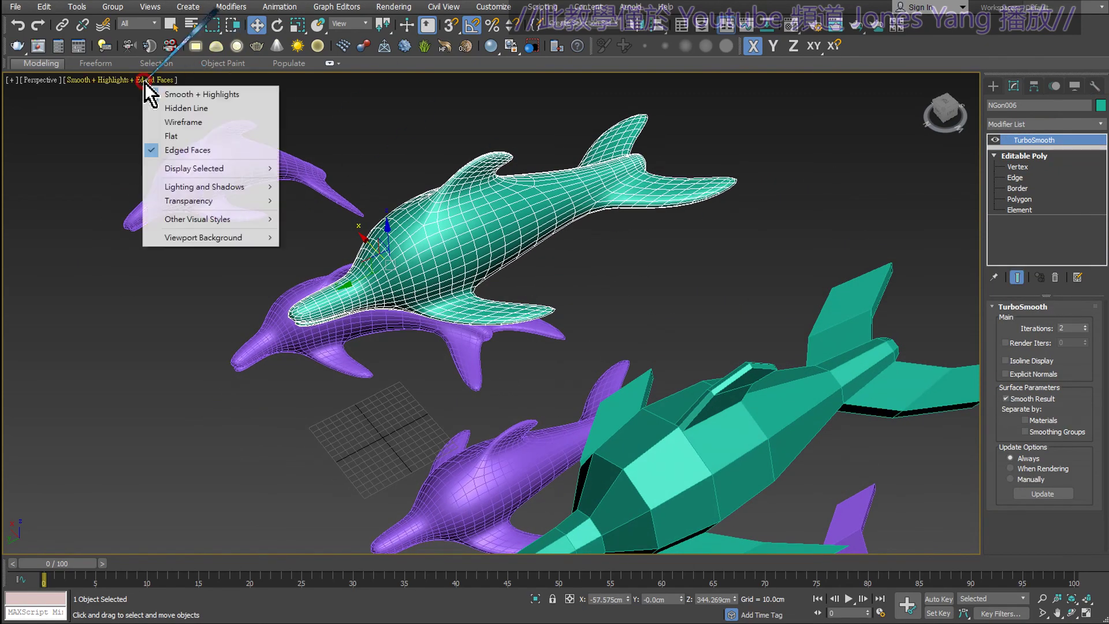
click(186, 148)
alt+middle_drag(536, 234, 537, 281)
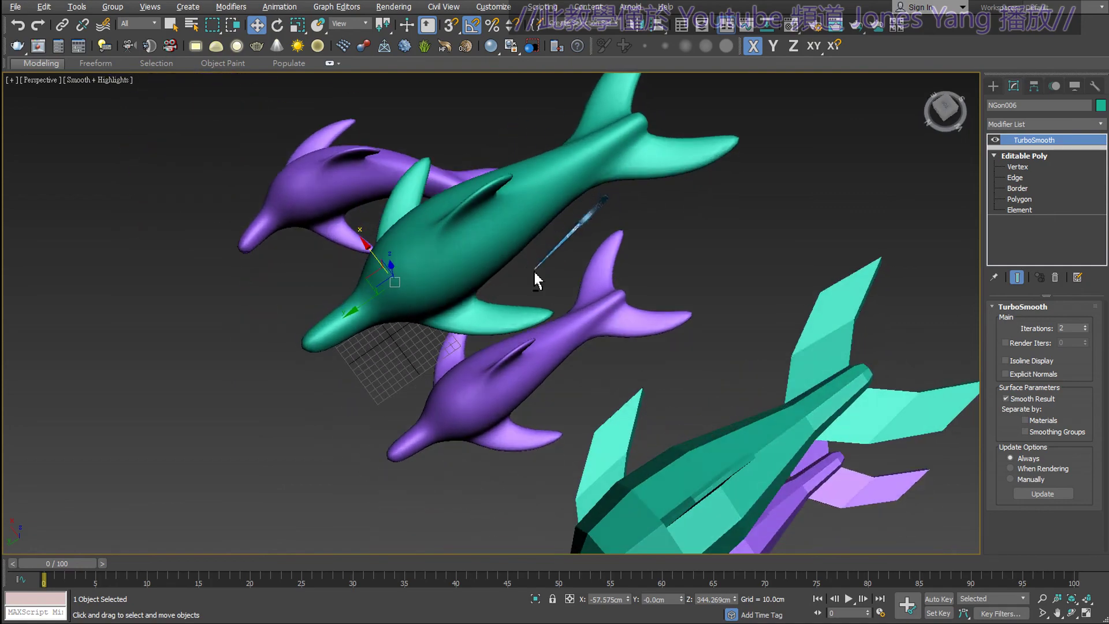
alt+middle_drag(502, 204, 508, 260)
alt+middle_drag(534, 174, 530, 116)
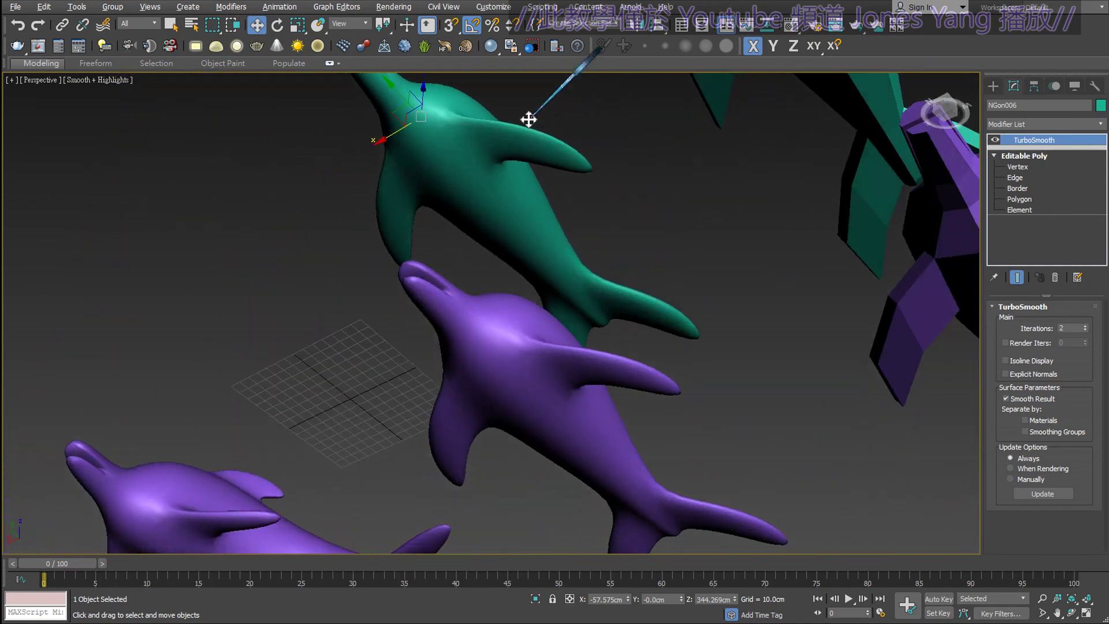
mouse_move(493, 153)
alt+middle_down()
mouse_move(537, 193)
mouse_move(528, 269)
mouse_move(541, 223)
mouse_move(668, 248)
alt+middle_up()
scroll(624, 272, up, 2)
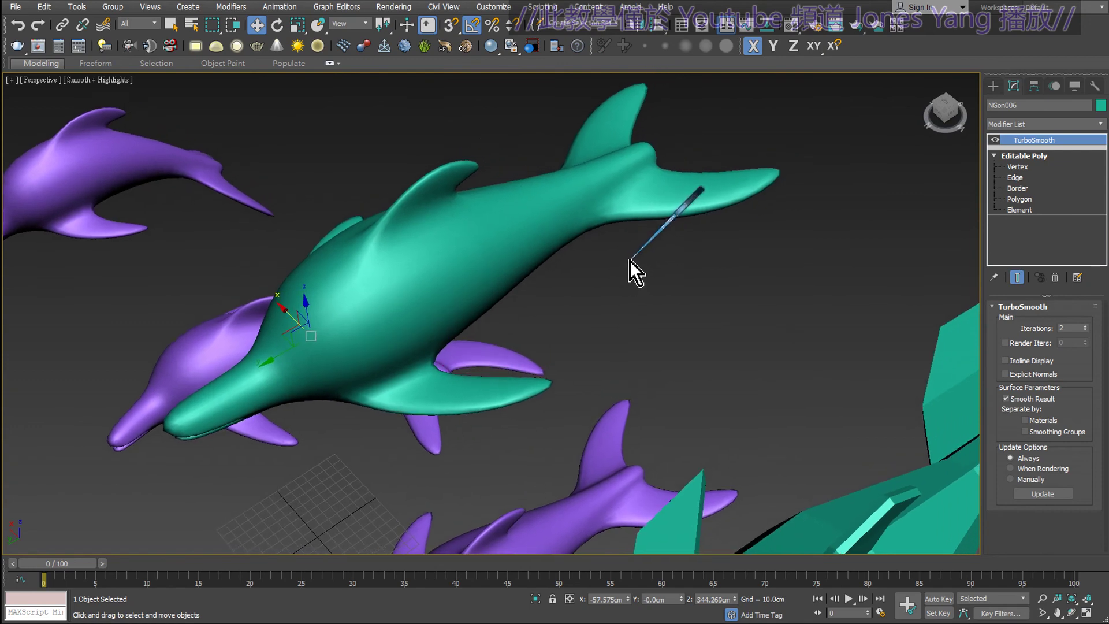